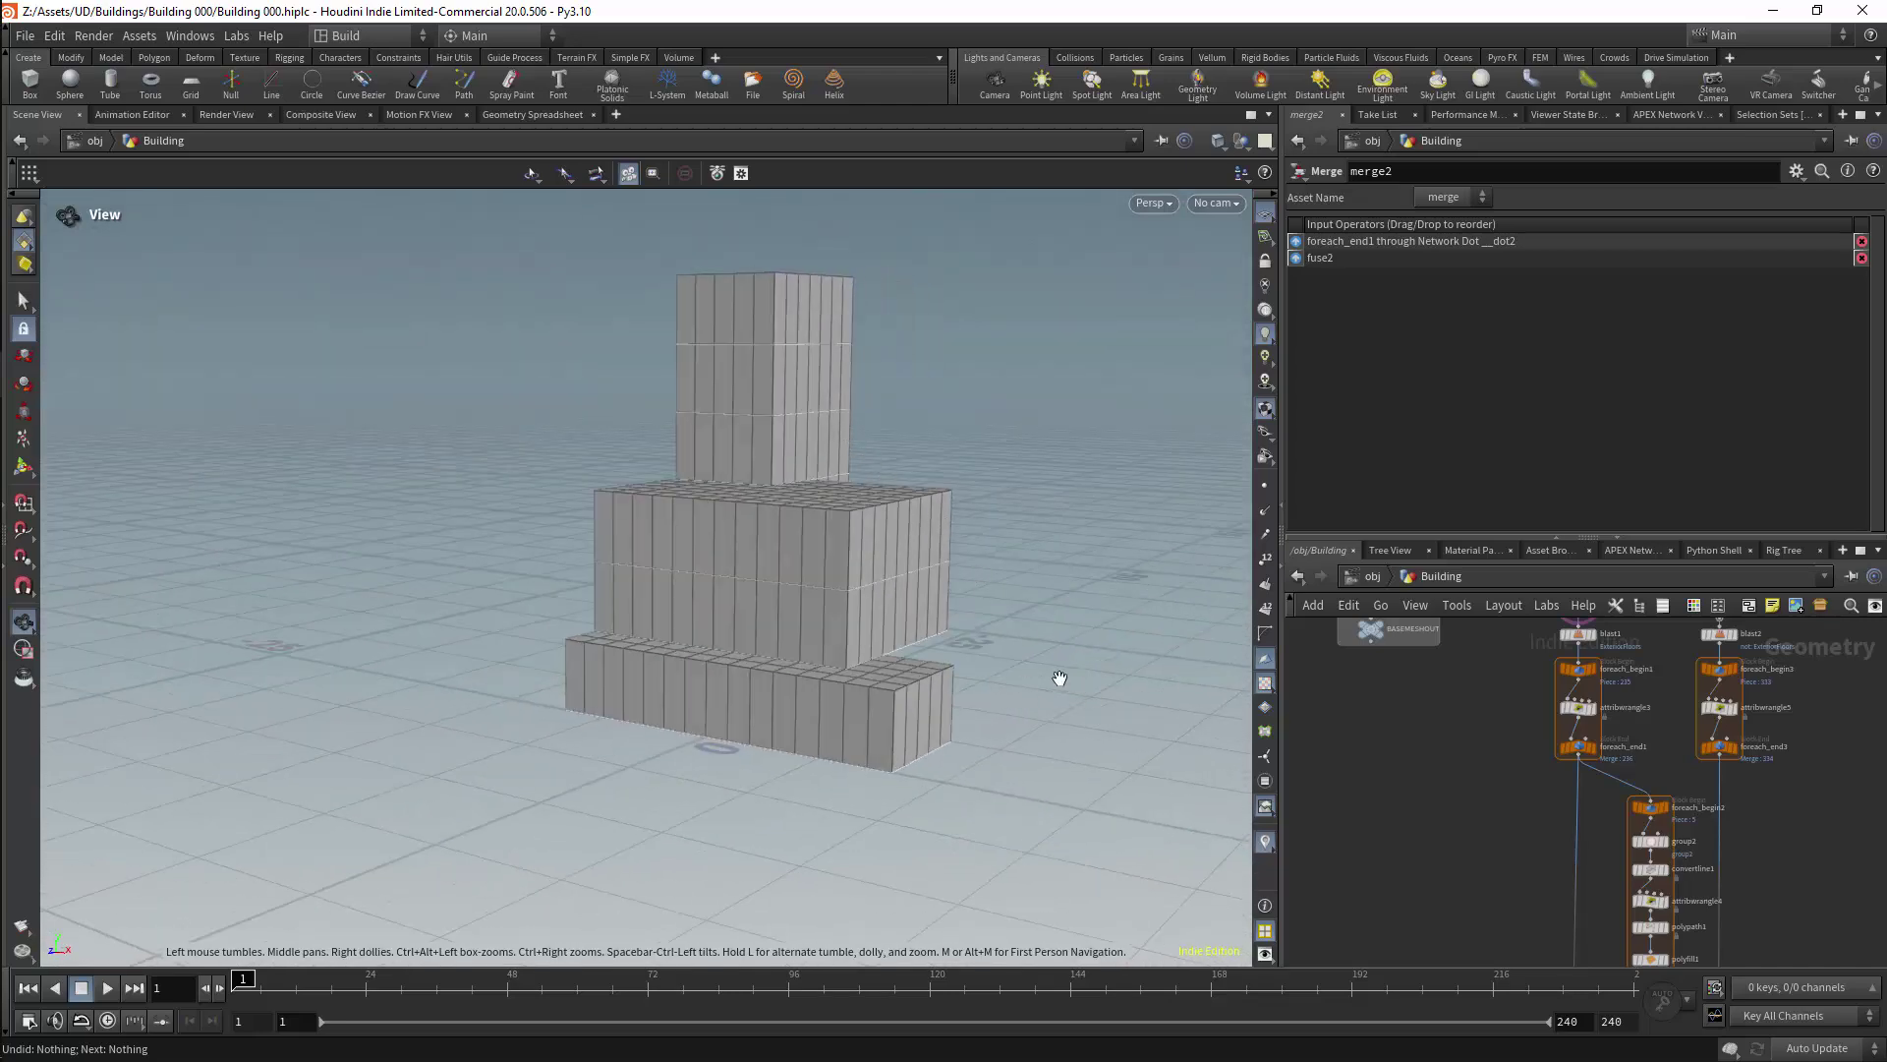
Step: Turn on the primitive group list and group colours in the viewport for the building
{"action": "left_click", "coordinate": [1264, 807]}
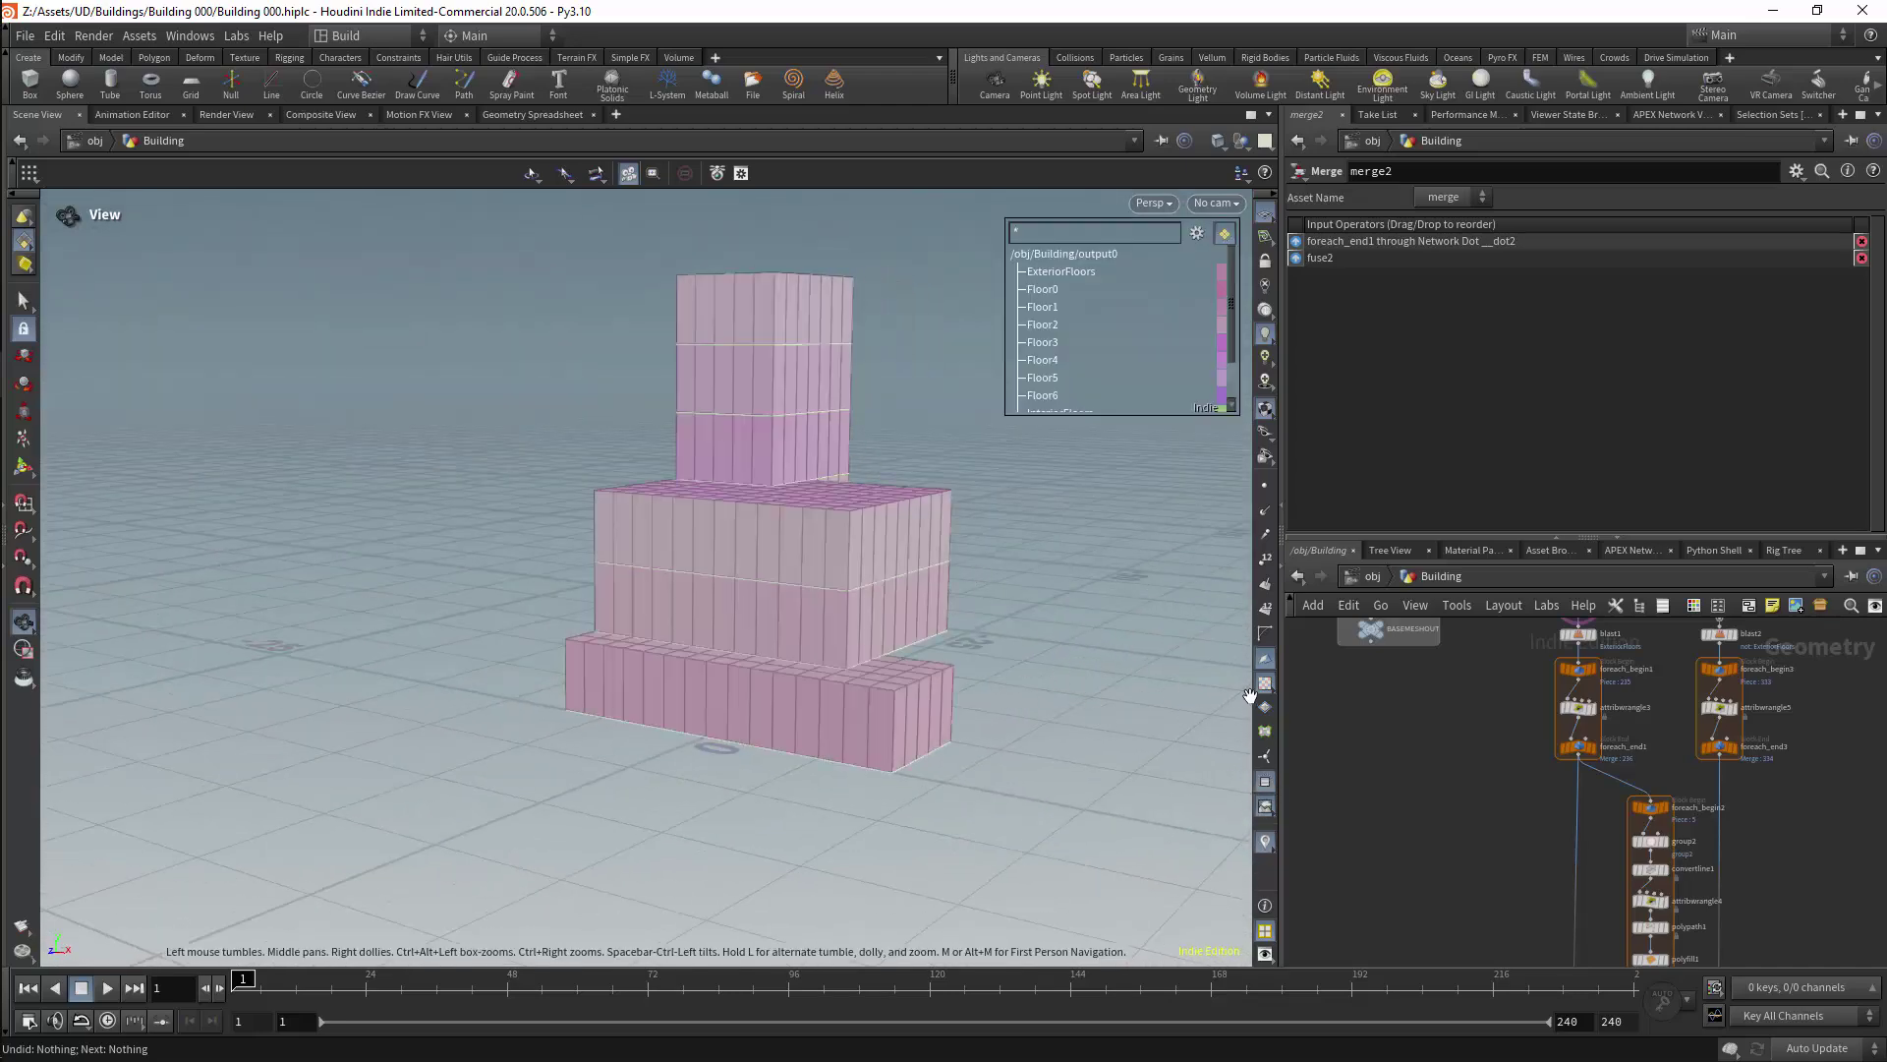
{"action": "middle_click_drag", "start_coordinate": [1514, 924], "coordinate": [1491, 678]}
{"action": "middle_click_drag", "start_coordinate": [1491, 954], "coordinate": [1467, 851]}
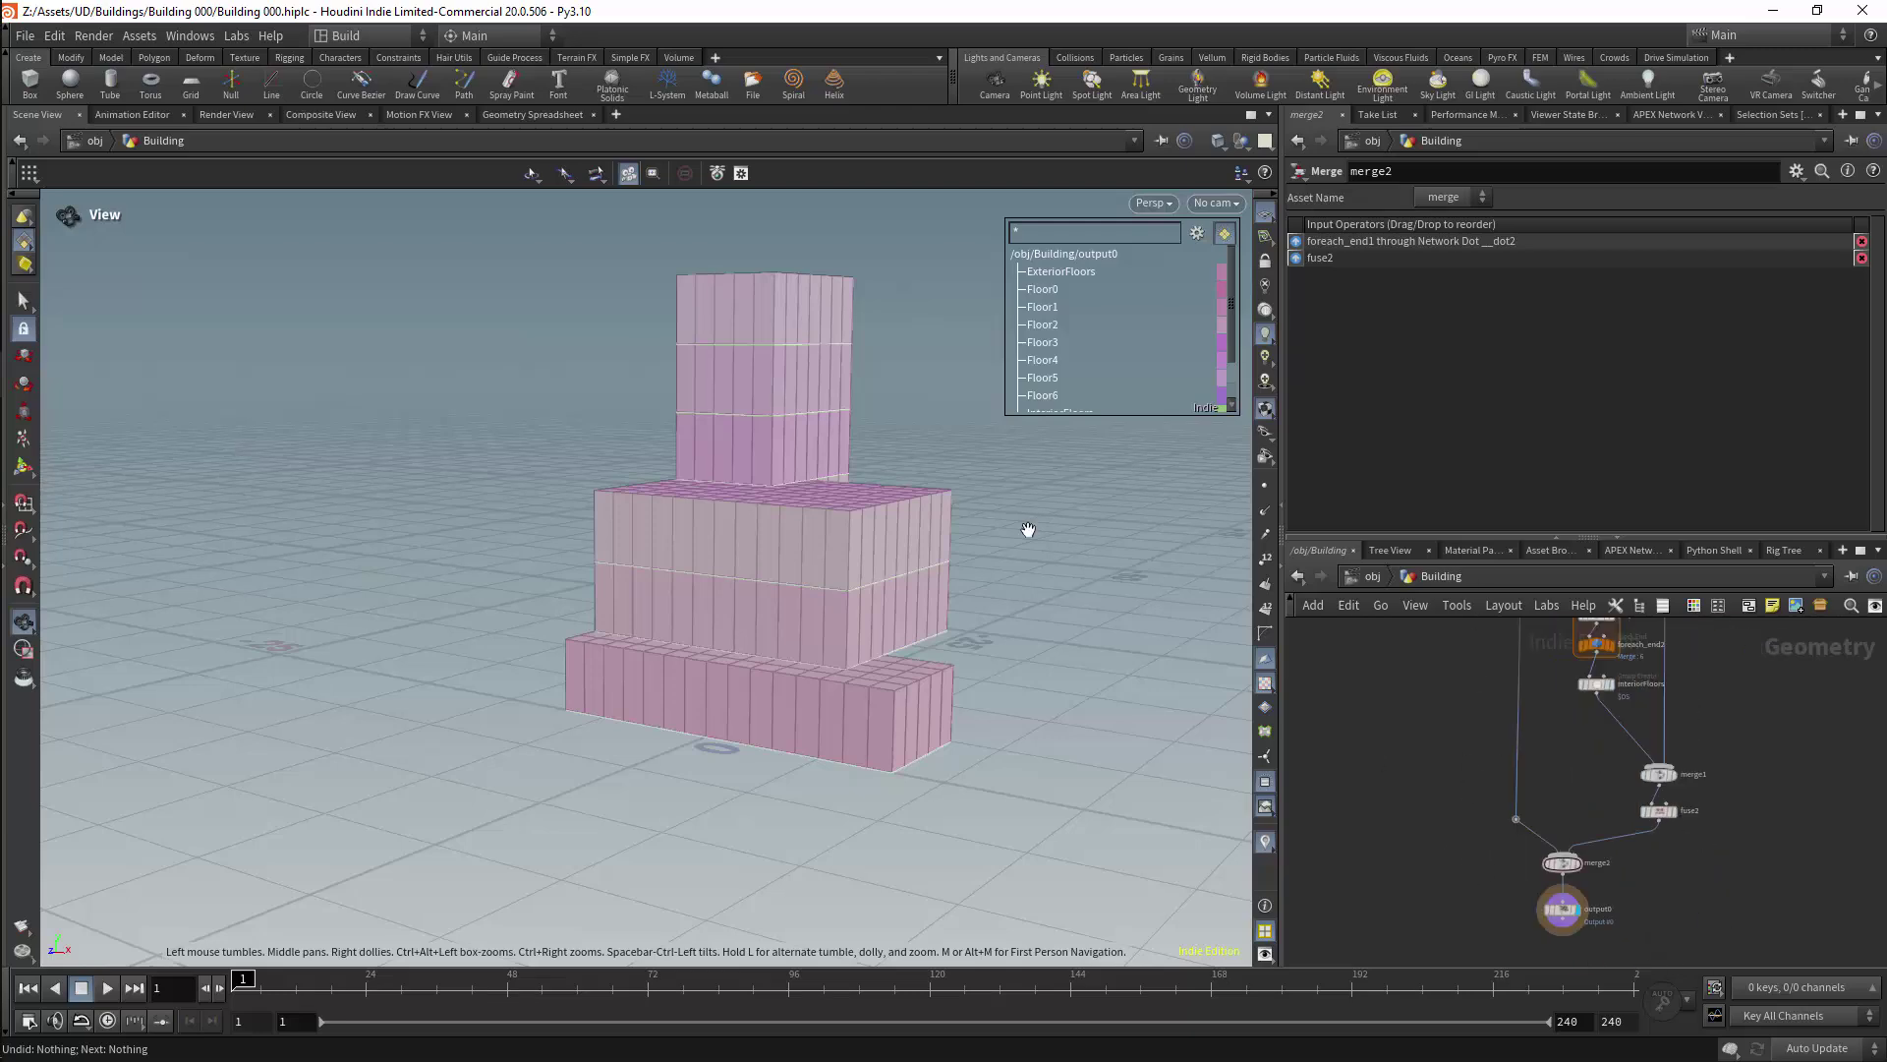
Step: Check the primitive attributes and floor groups of merge2 in the geometry spreadsheet
{"action": "left_click", "coordinate": [530, 115]}
{"action": "left_click", "coordinate": [305, 171]}
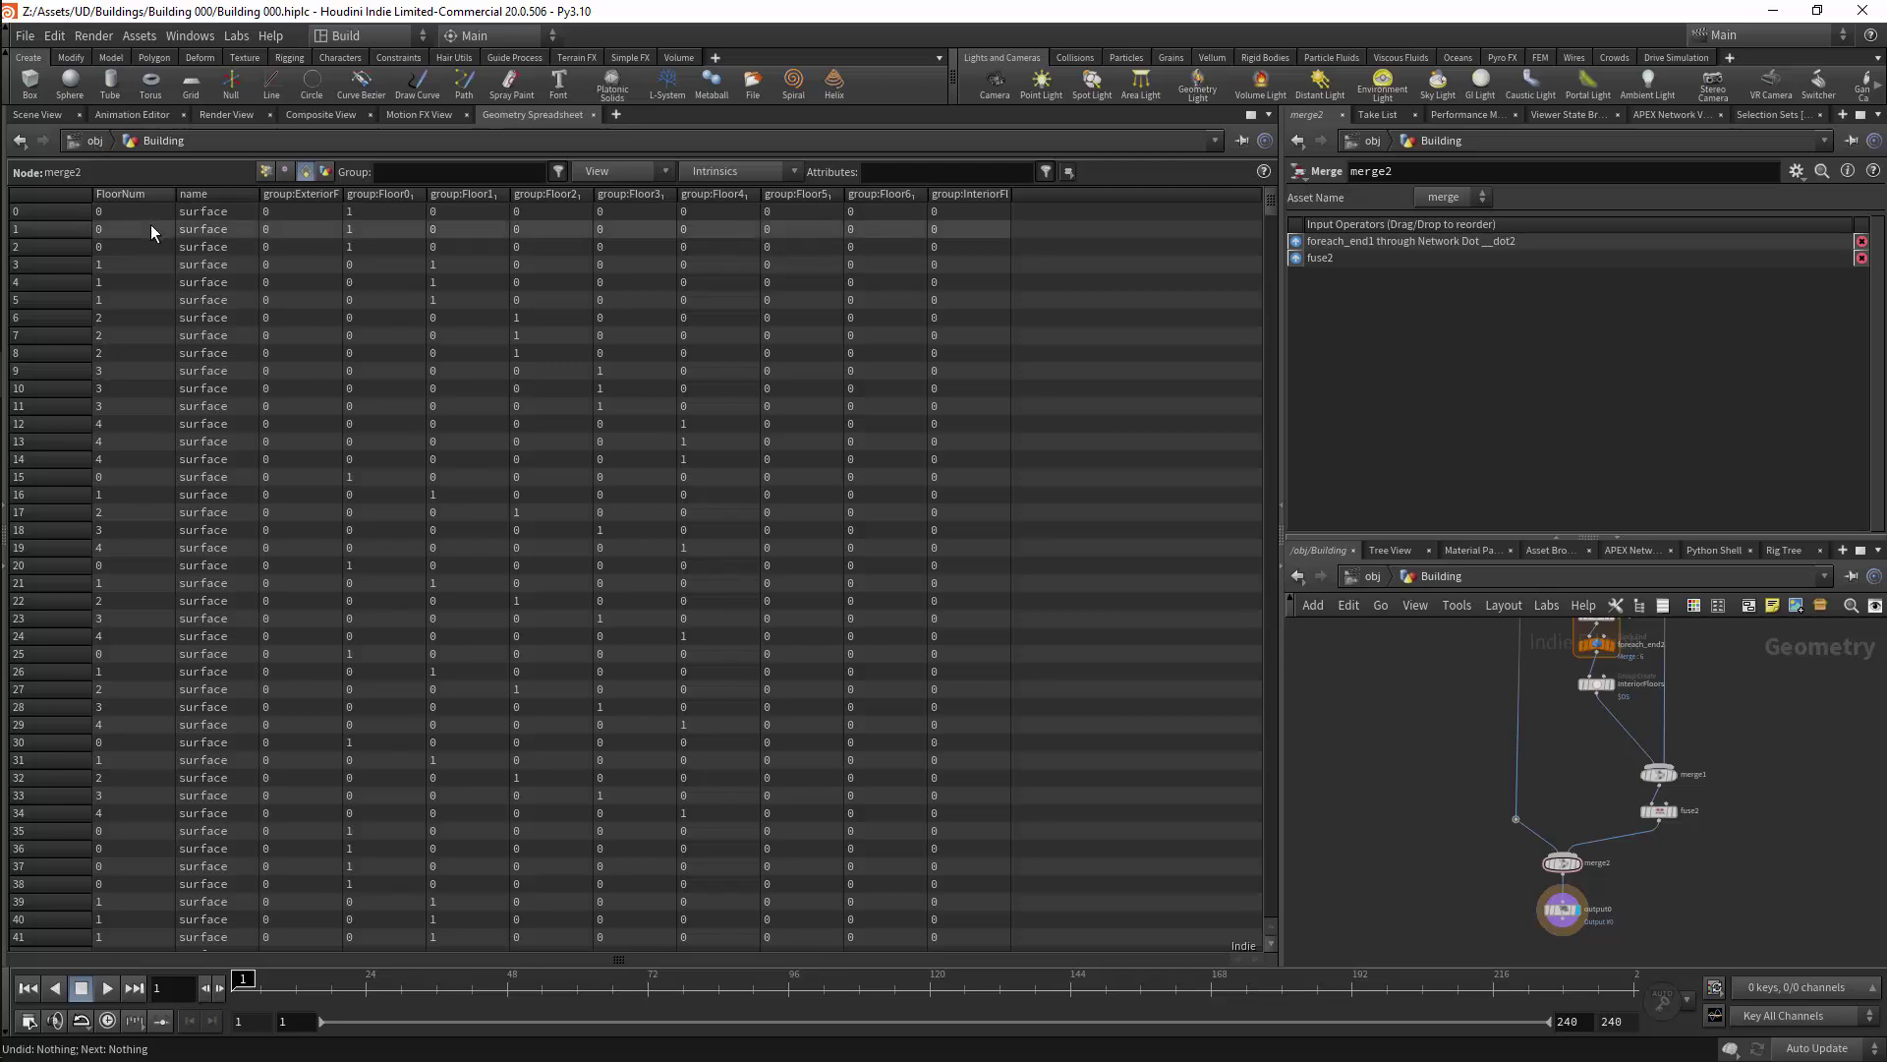
{"action": "left_click", "coordinate": [39, 115]}
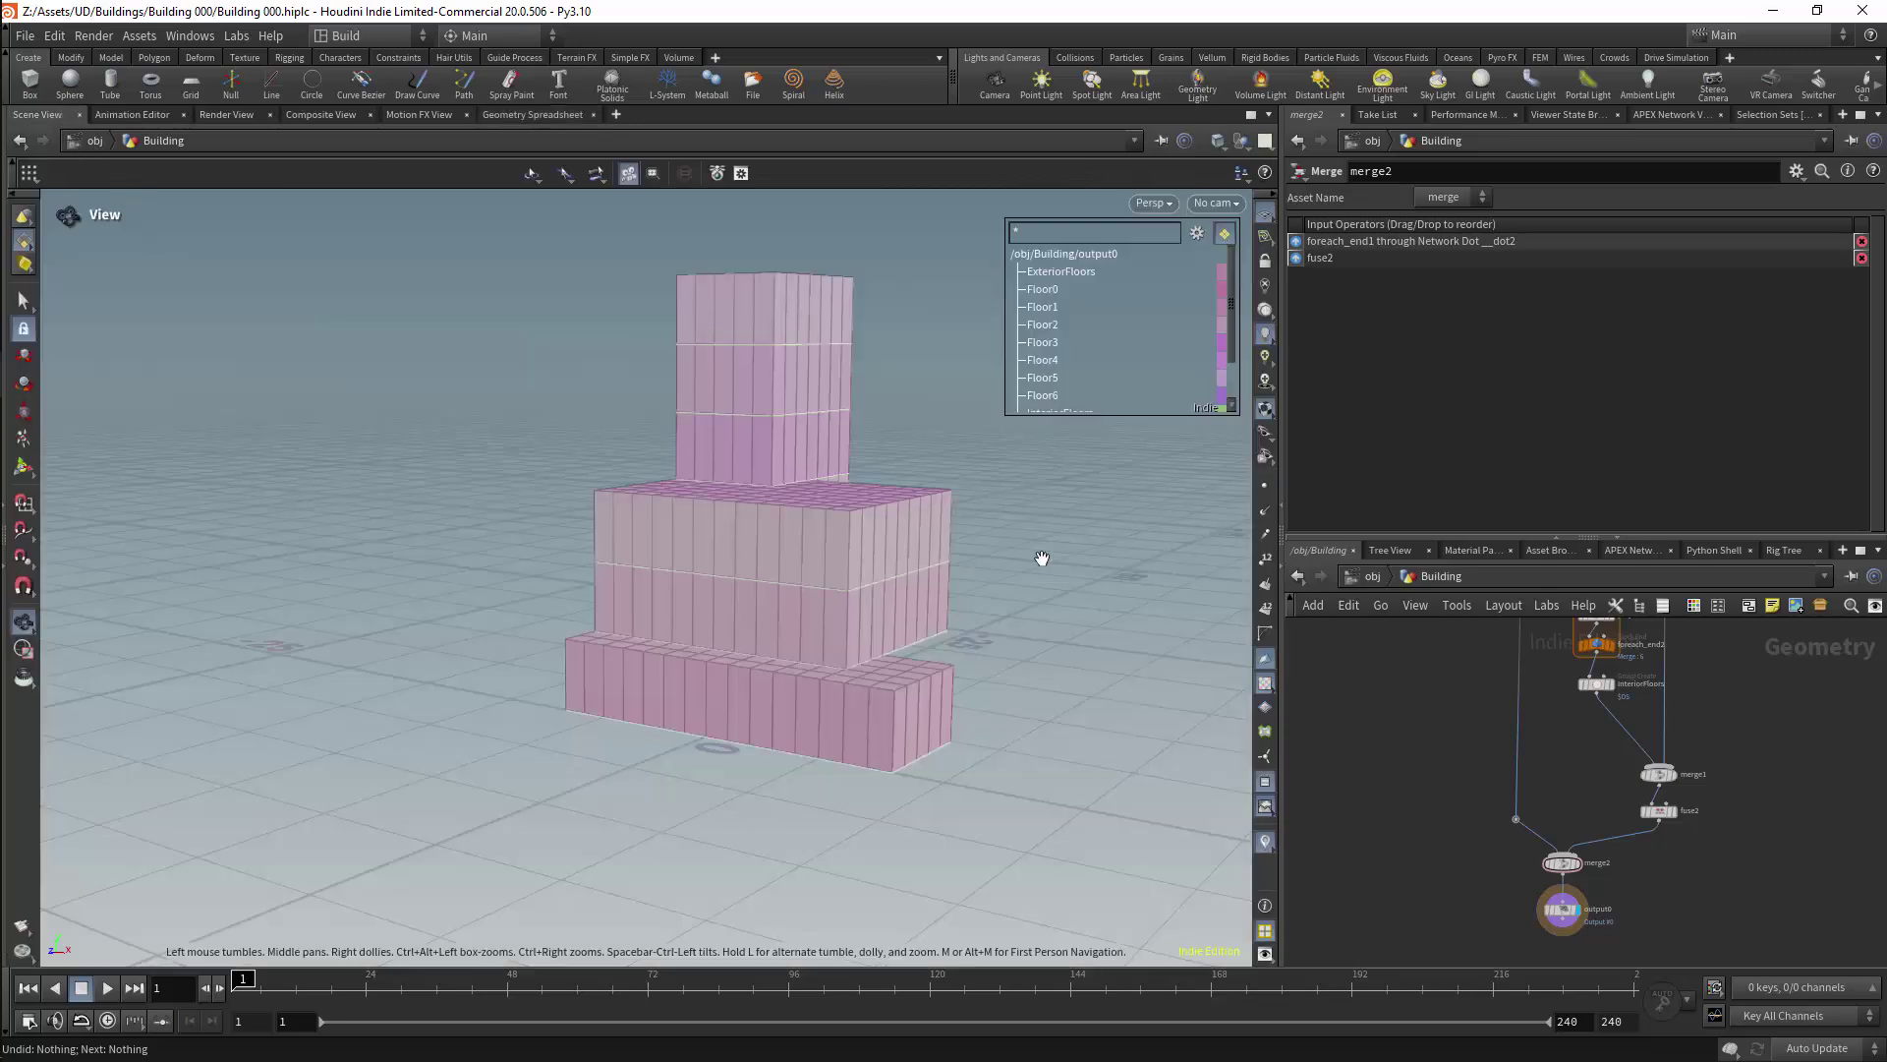
Step: Examine the building's floor groups in the viewport group list and the lower end of the node network
{"action": "scroll", "coordinate": [1724, 733], "scroll_direction": "up", "scroll_amount": 1}
{"action": "middle_click_drag", "start_coordinate": [1713, 678], "coordinate": [1665, 818]}
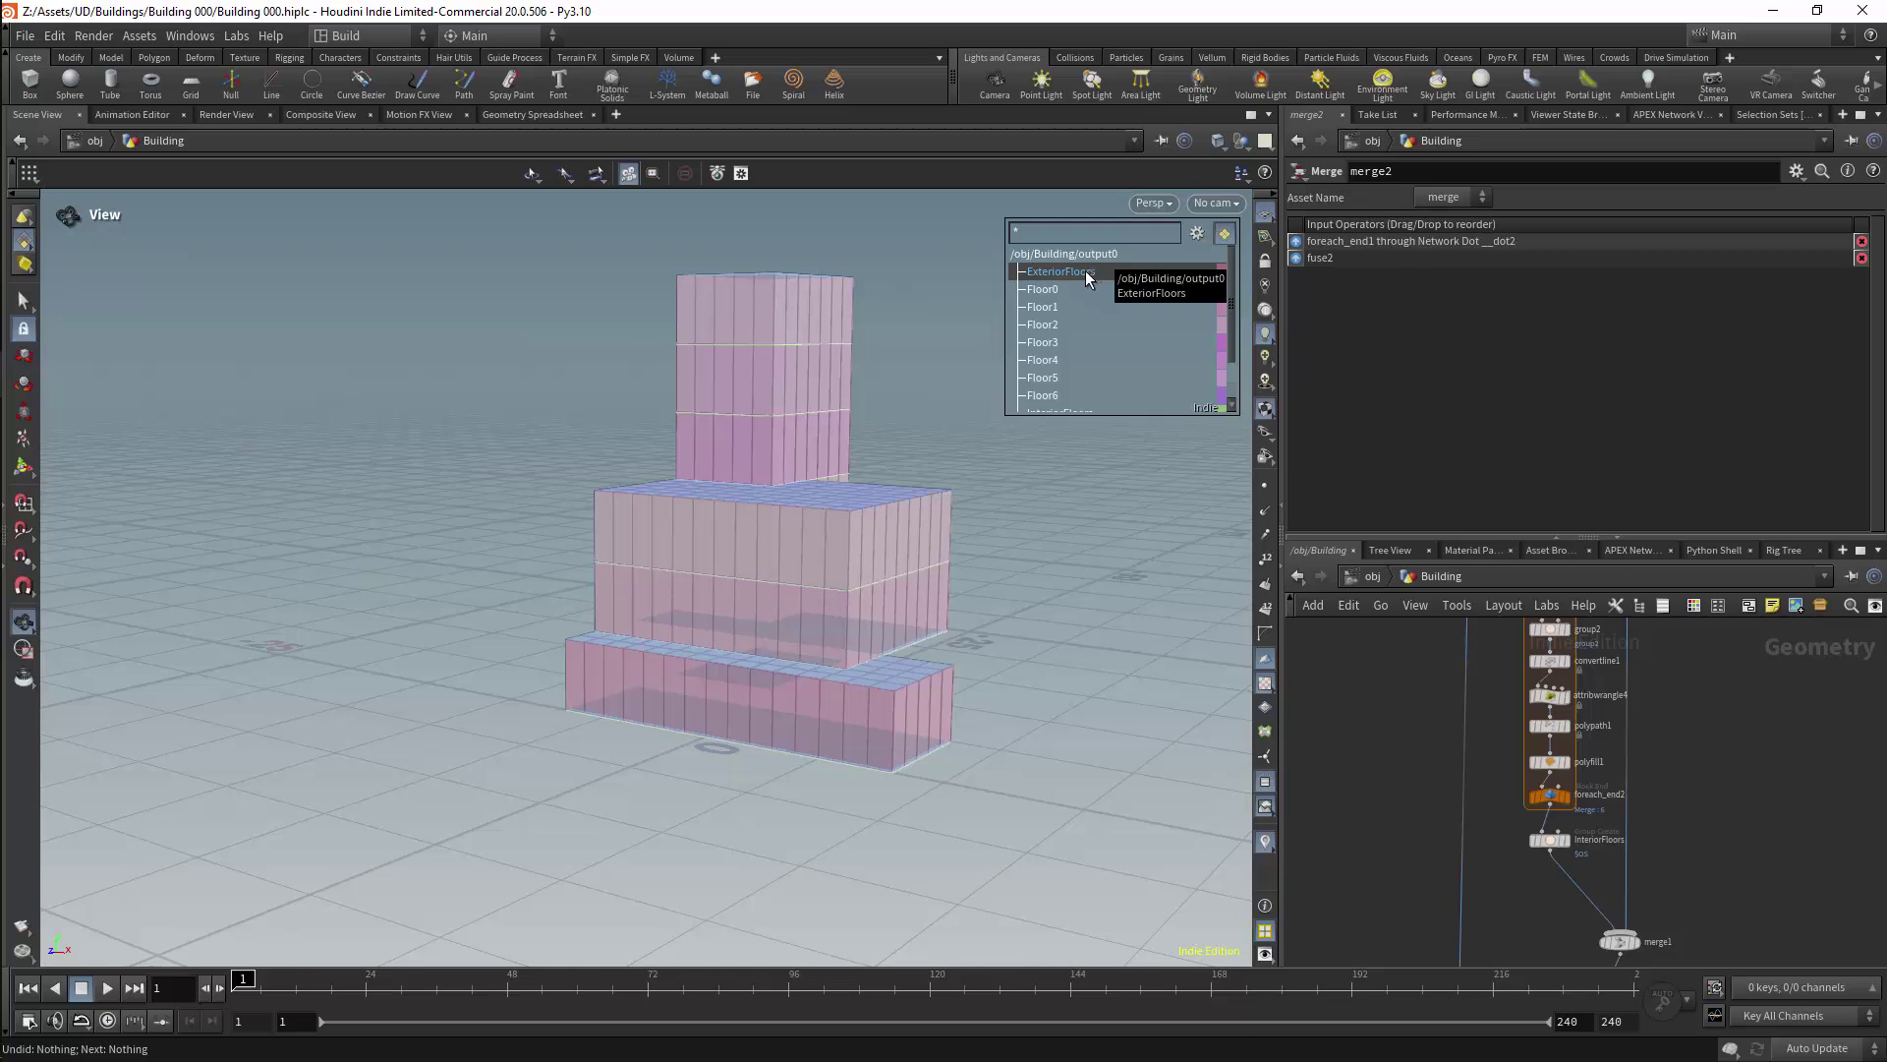
{"action": "middle_click_drag", "start_coordinate": [1742, 914], "coordinate": [1695, 707]}
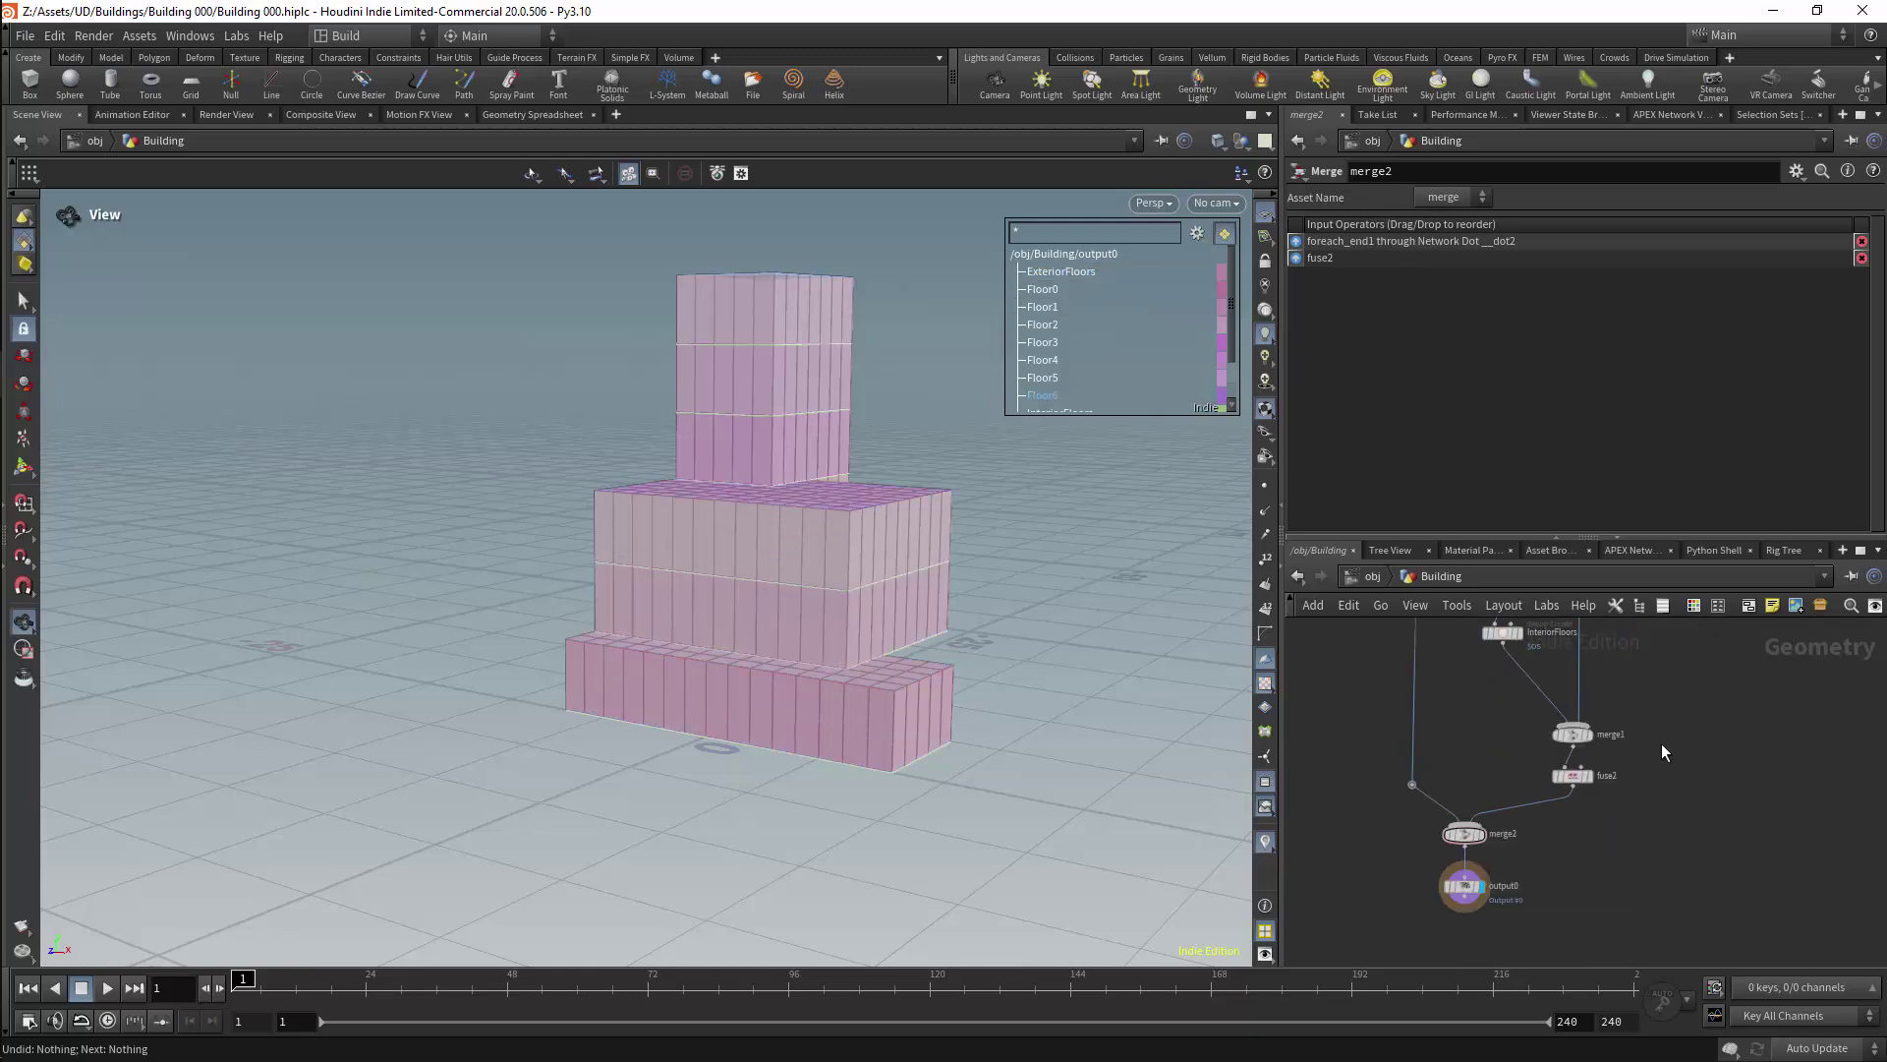
{"action": "scroll", "coordinate": [1646, 743], "scroll_direction": "up", "scroll_amount": 1}
{"action": "right_click_drag", "start_coordinate": [802, 470], "coordinate": [873, 401]}
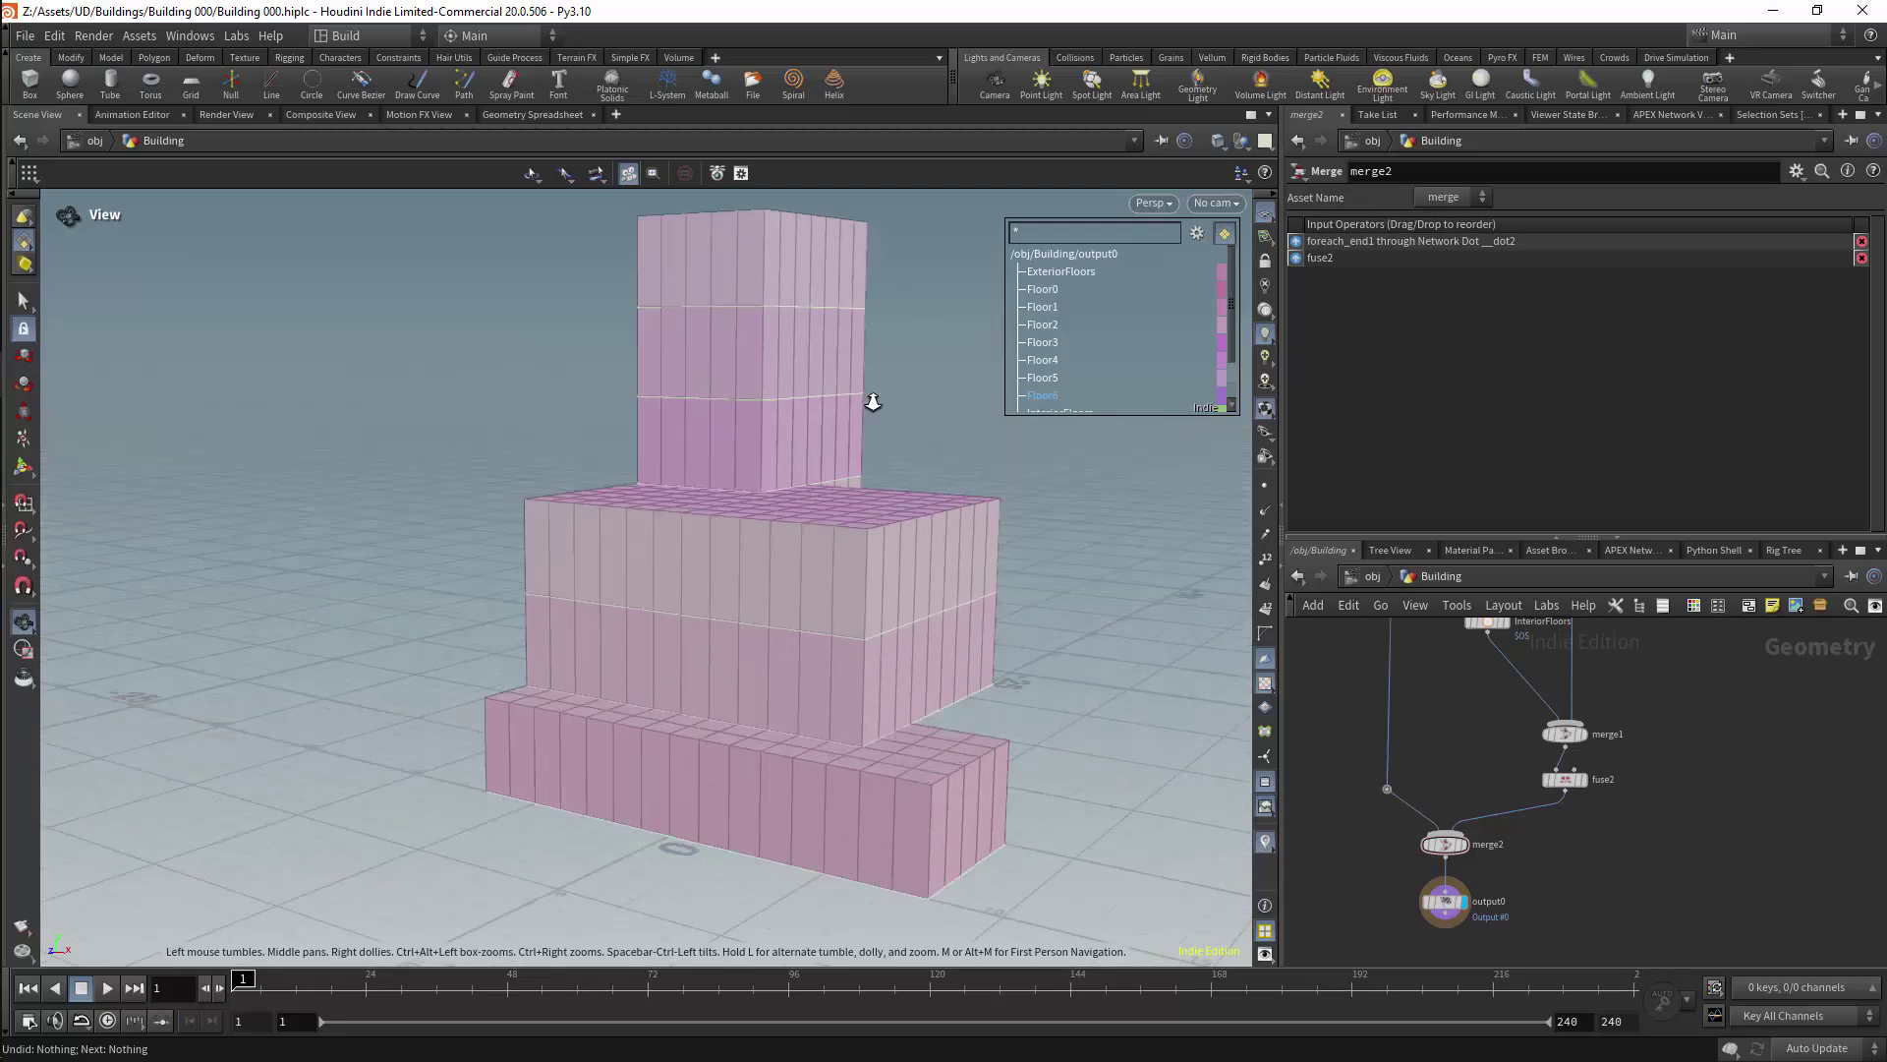
{"action": "left_click_drag", "start_coordinate": [873, 401], "coordinate": [813, 452]}
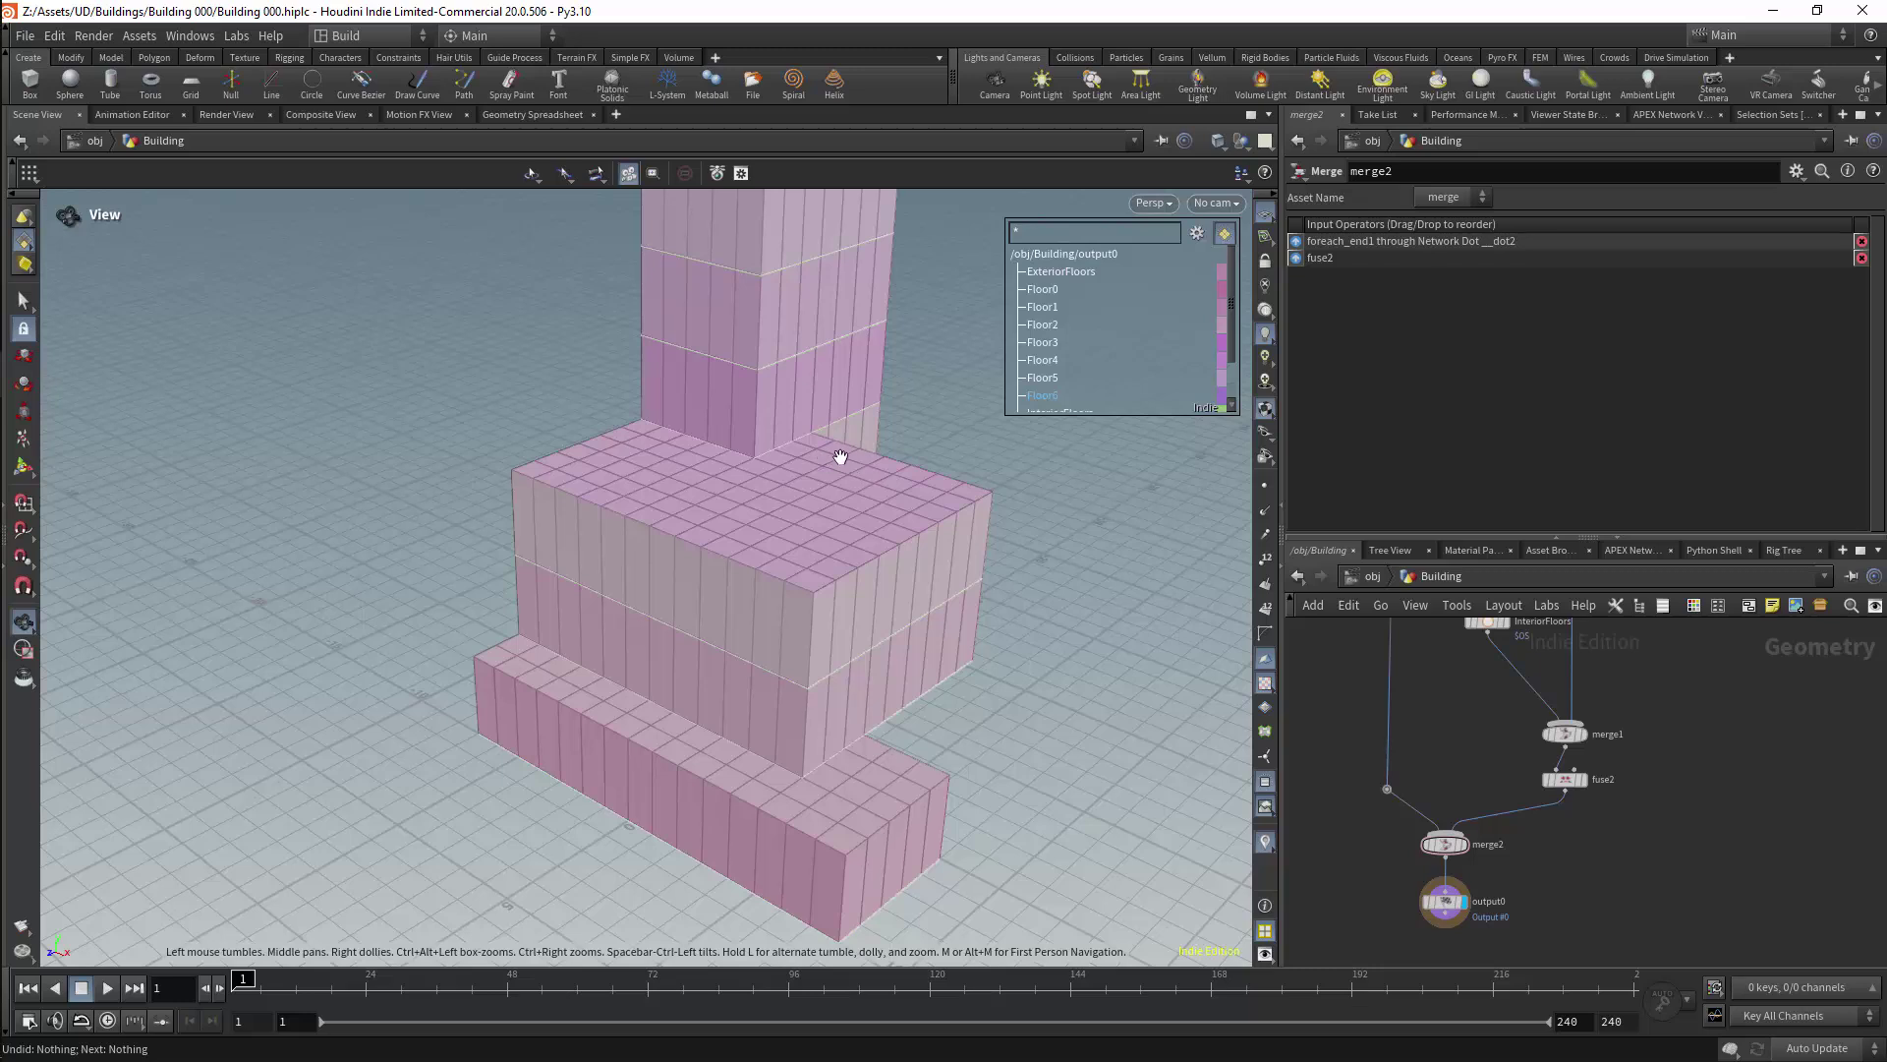
{"action": "mouse_move", "coordinate": [1661, 745]}
{"action": "middle_mouse_down"}
{"action": "mouse_move", "coordinate": [1649, 813]}
{"action": "mouse_move", "coordinate": [1678, 717]}
{"action": "middle_mouse_up"}
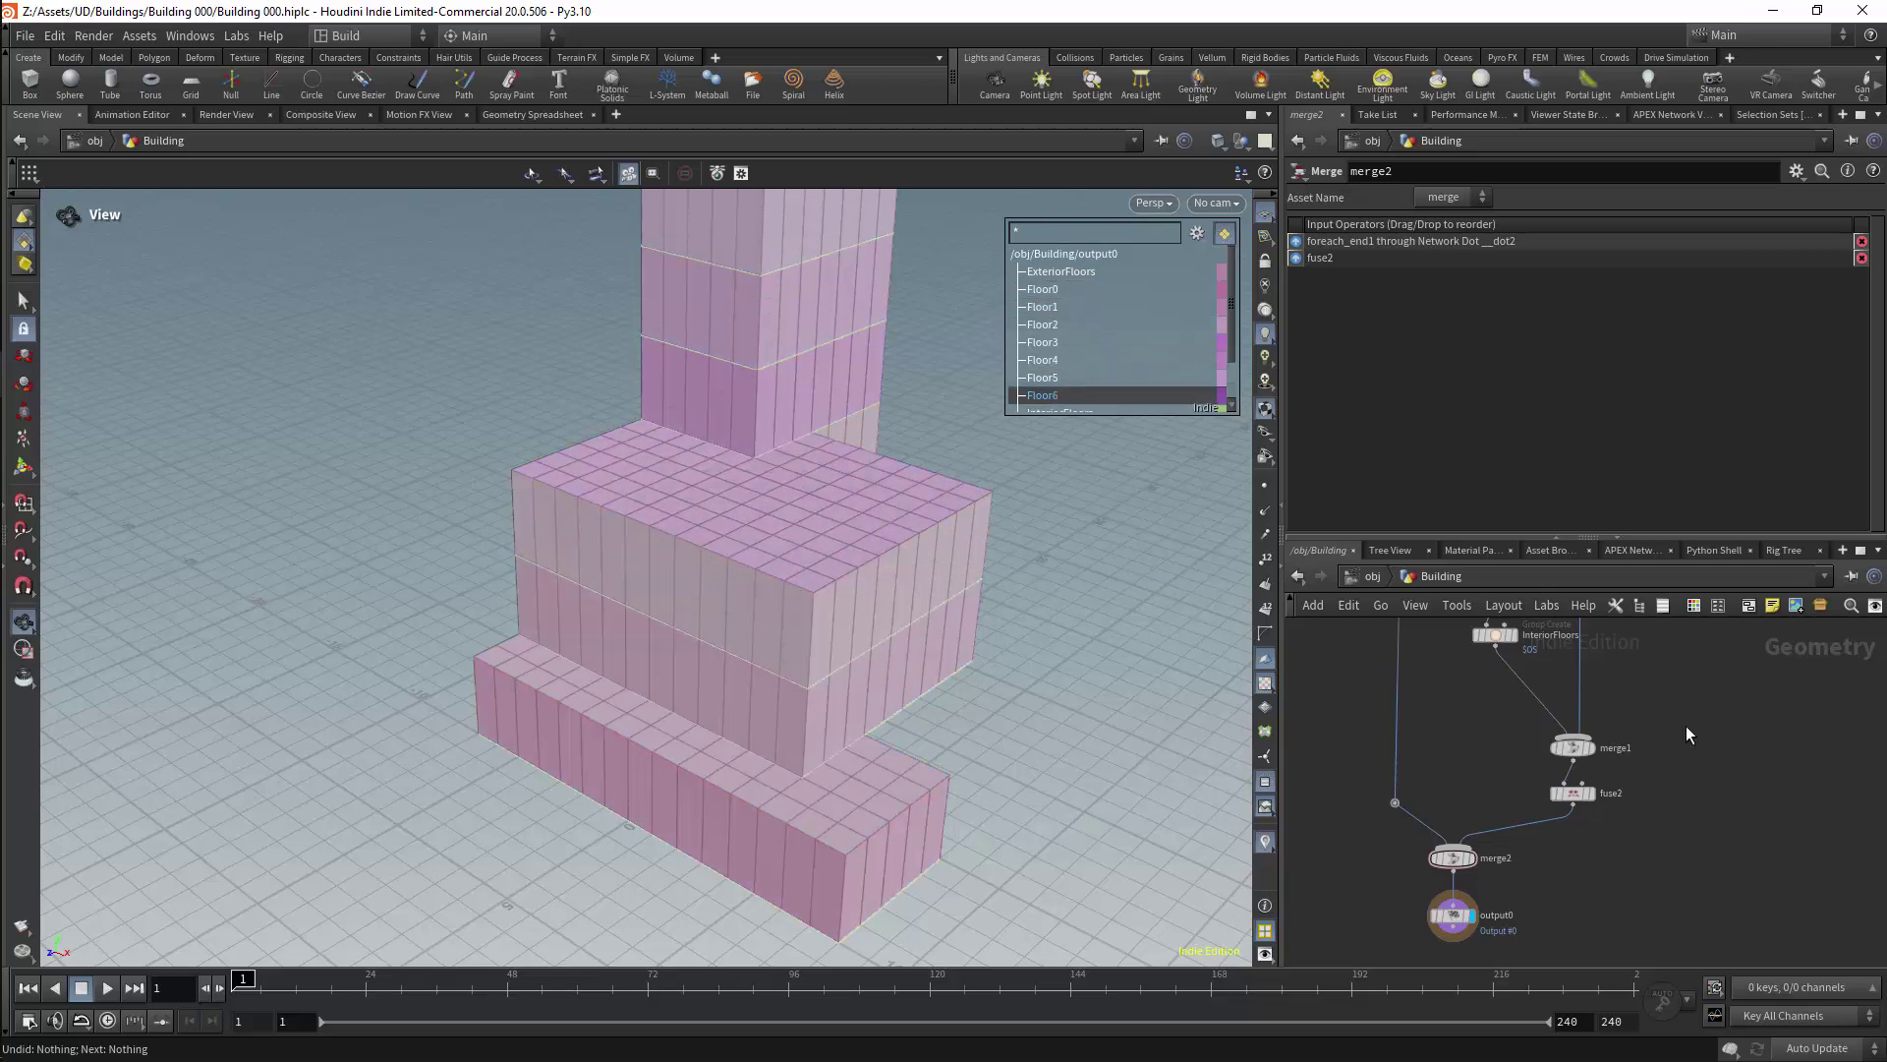
{"action": "middle_click_drag", "start_coordinate": [1685, 725], "coordinate": [1635, 814]}
{"action": "scroll", "coordinate": [1231, 378], "scroll_direction": "down", "scroll_amount": 1}
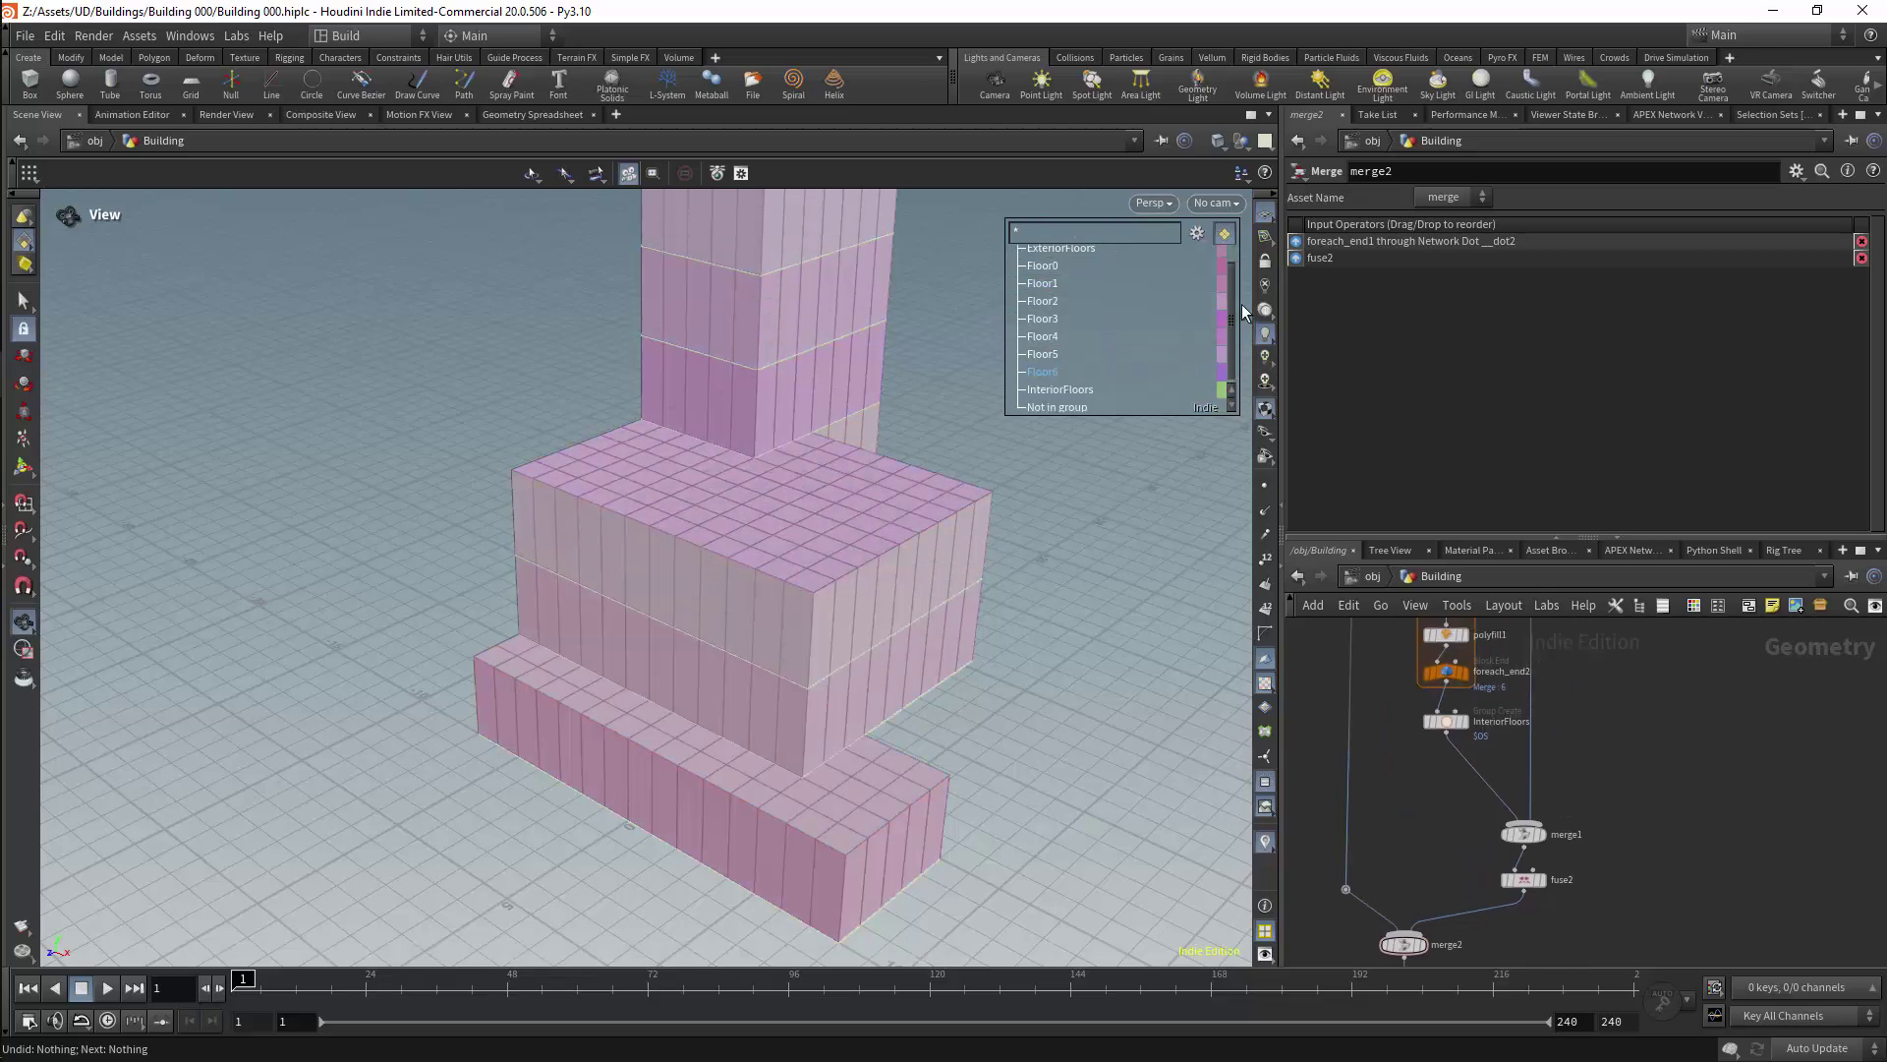
{"action": "left_click_drag", "start_coordinate": [992, 418], "coordinate": [870, 637]}
{"action": "middle_click_drag", "start_coordinate": [1571, 759], "coordinate": [1536, 767]}
Step: Display merge1 and examine its interior and exterior floor polygons
{"action": "left_click", "coordinate": [1508, 843]}
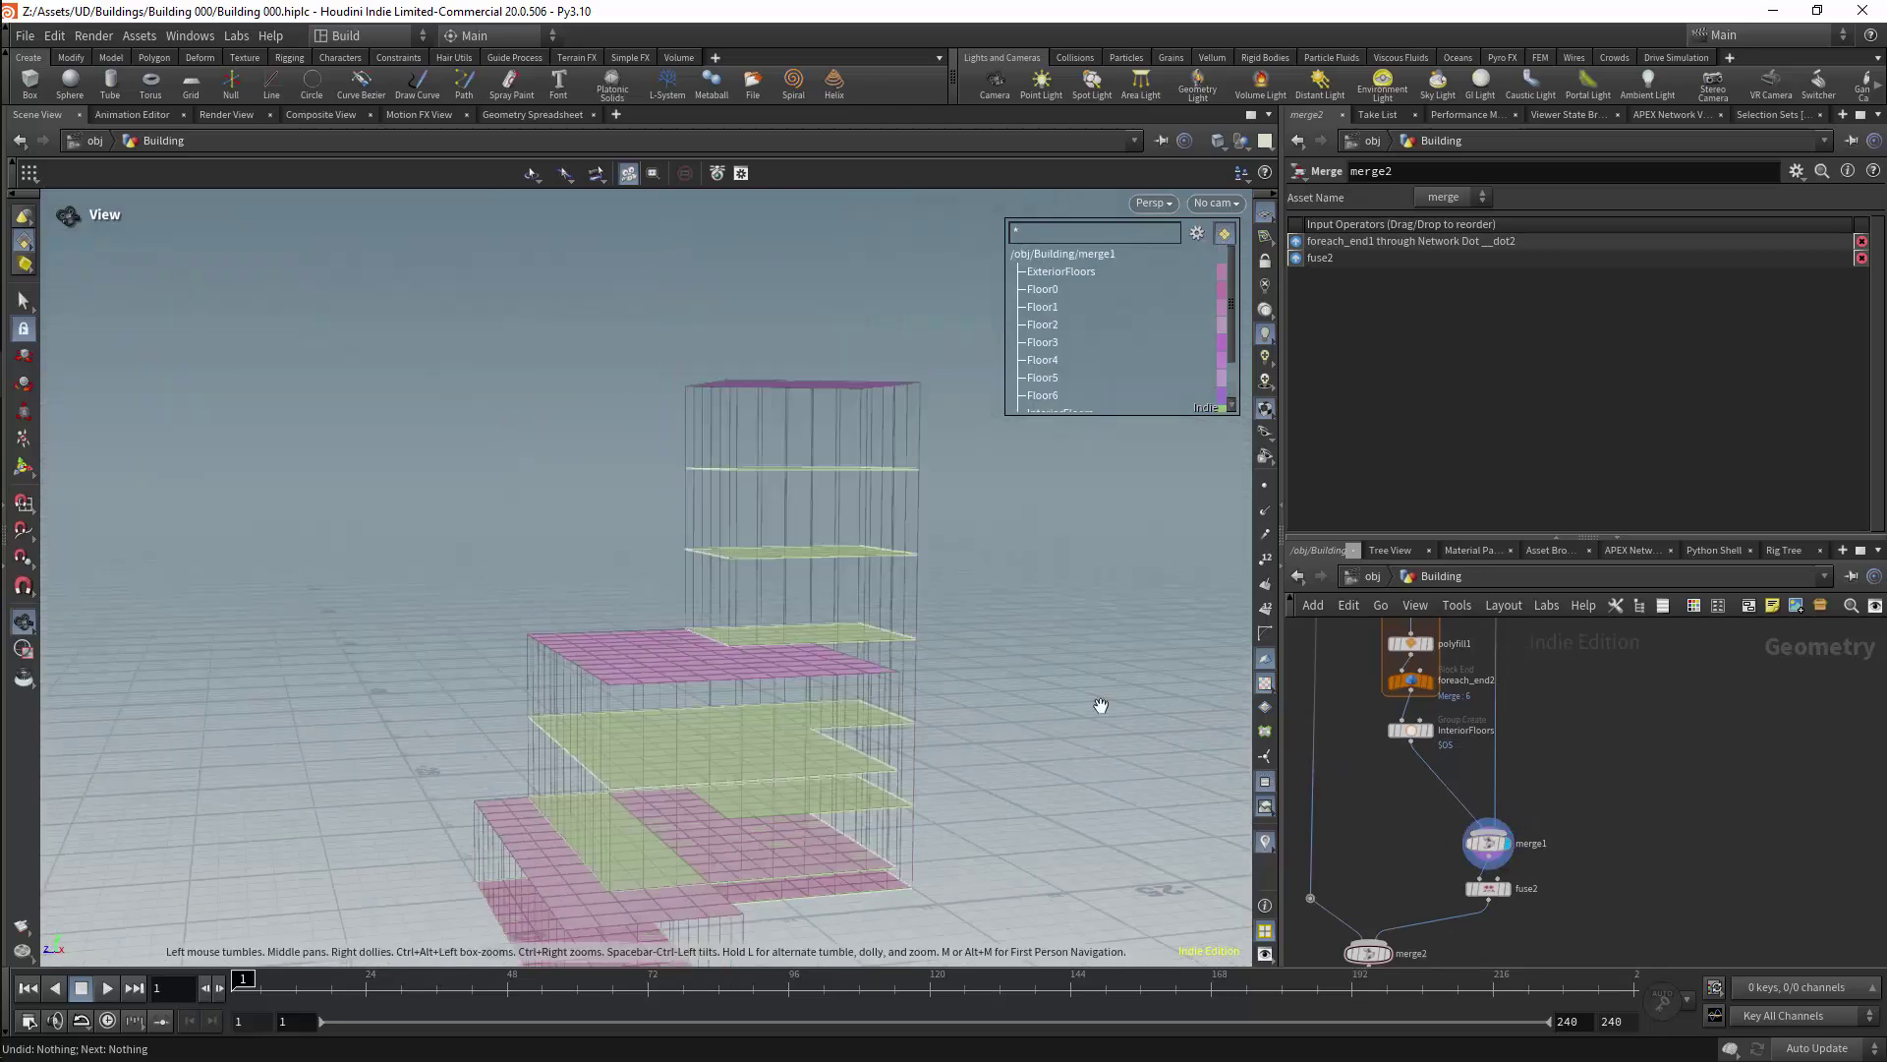
{"action": "left_click_drag", "start_coordinate": [858, 592], "coordinate": [1079, 564]}
{"action": "middle_click_drag", "start_coordinate": [1079, 564], "coordinate": [1089, 532]}
{"action": "middle_click_drag", "start_coordinate": [1734, 824], "coordinate": [1801, 722]}
{"action": "left_click_drag", "start_coordinate": [1383, 813], "coordinate": [1338, 761]}
{"action": "middle_click_drag", "start_coordinate": [967, 388], "coordinate": [965, 553]}
{"action": "scroll", "coordinate": [966, 560], "scroll_direction": "down", "scroll_amount": 3}
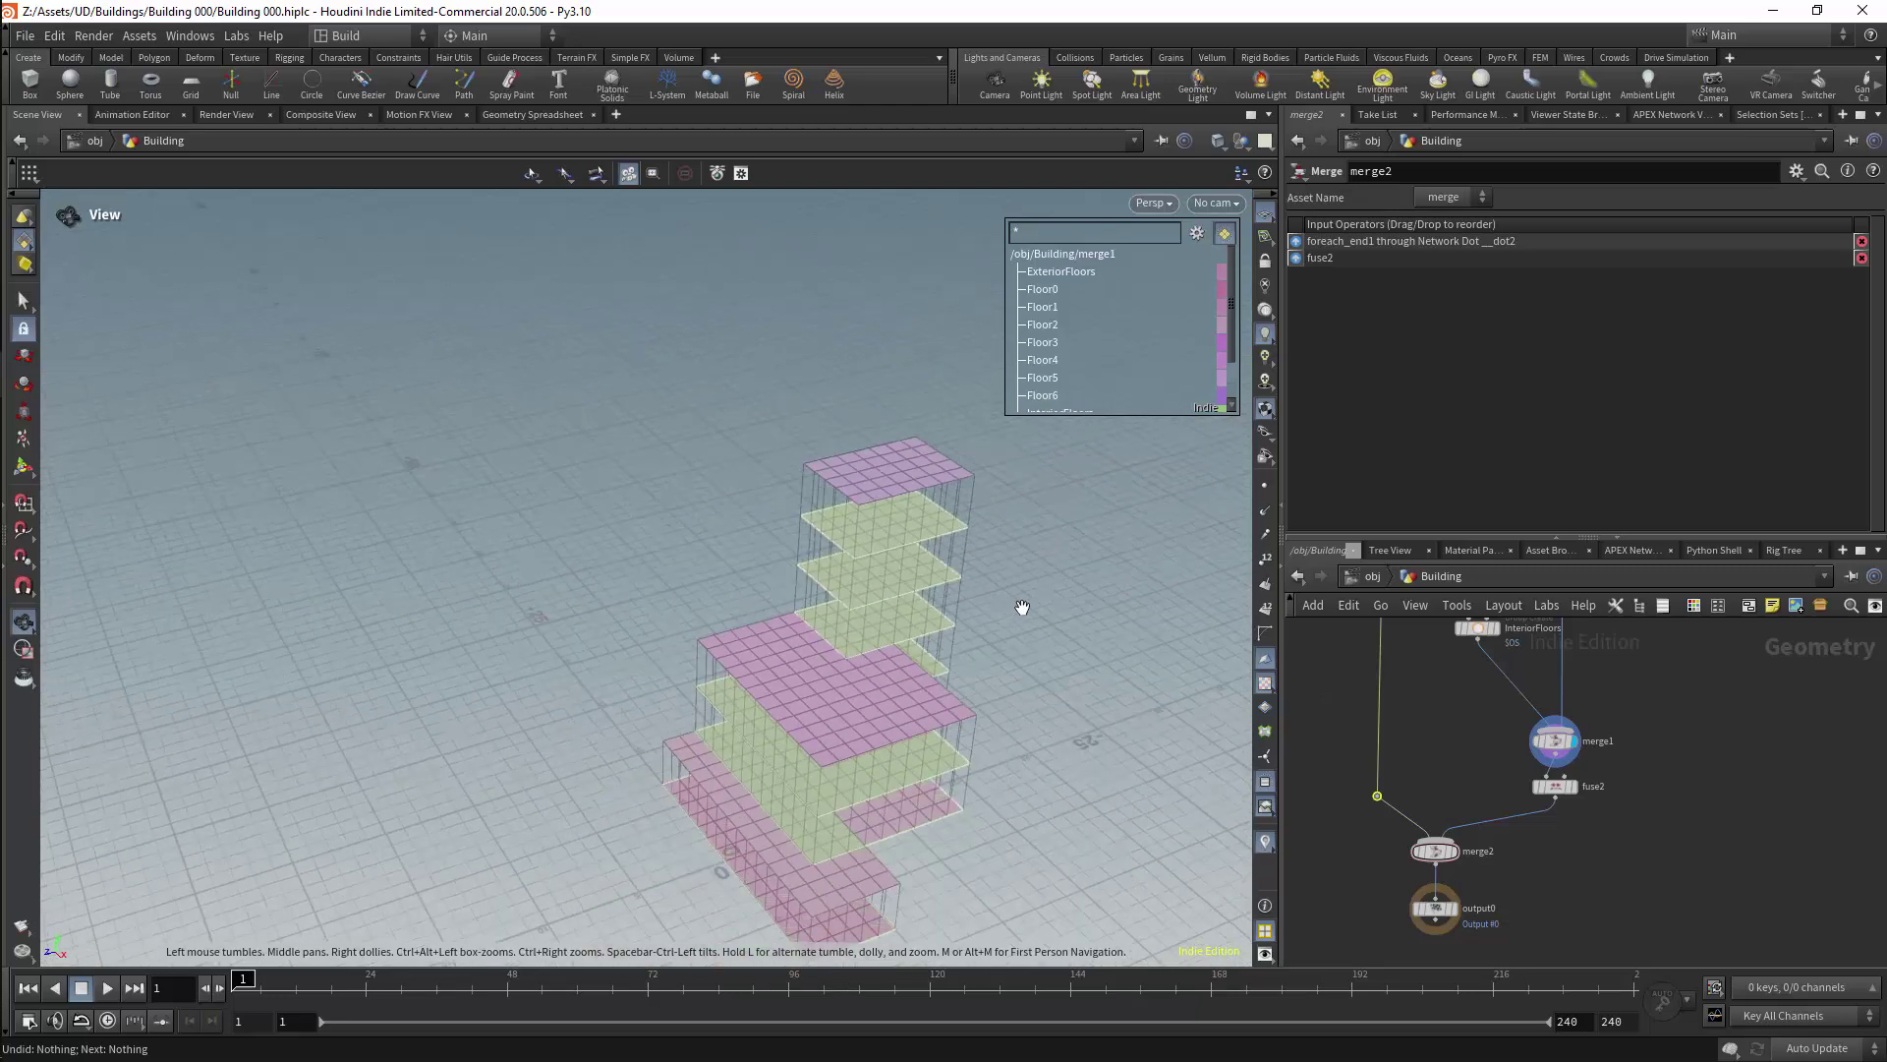
{"action": "middle_click_drag", "start_coordinate": [1023, 607], "coordinate": [1005, 680]}
{"action": "middle_click_drag", "start_coordinate": [1648, 735], "coordinate": [1625, 770]}
{"action": "scroll", "coordinate": [1633, 804], "scroll_direction": "up", "scroll_amount": 3}
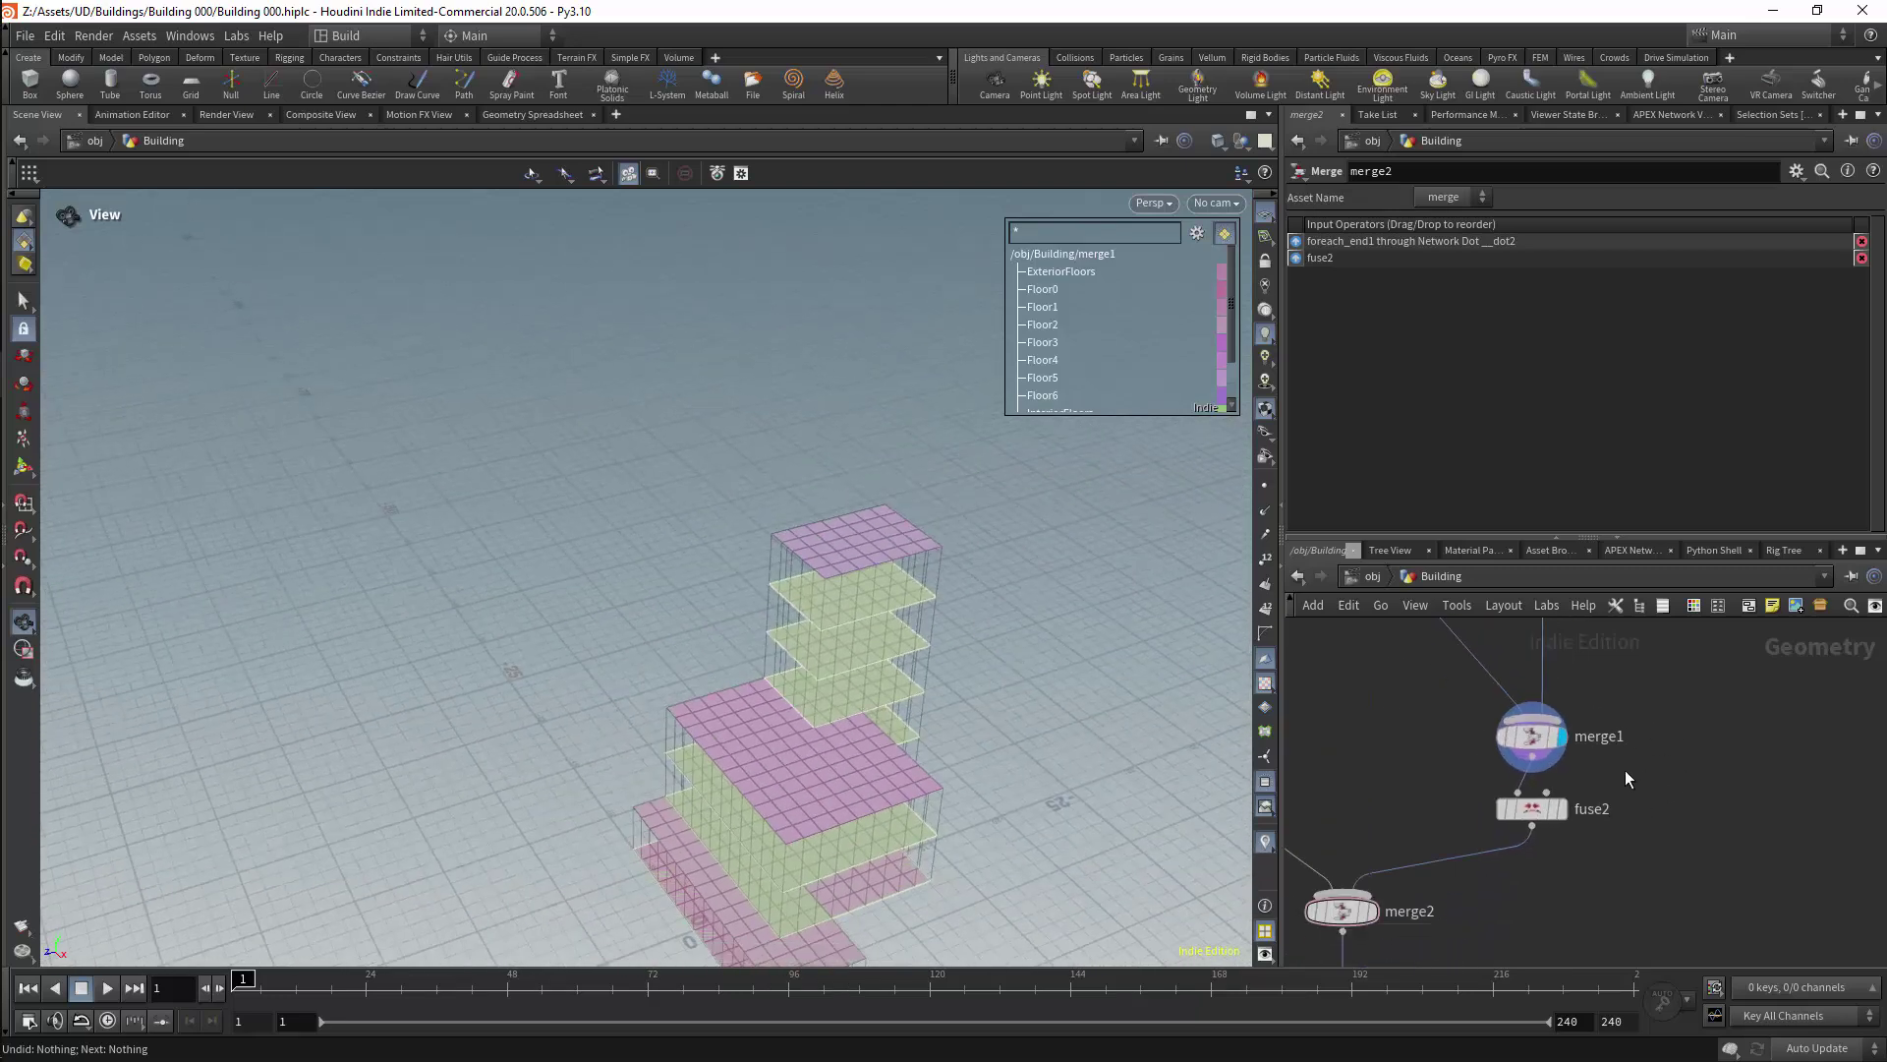
{"action": "scroll", "coordinate": [1652, 772], "scroll_direction": "down", "scroll_amount": 5}
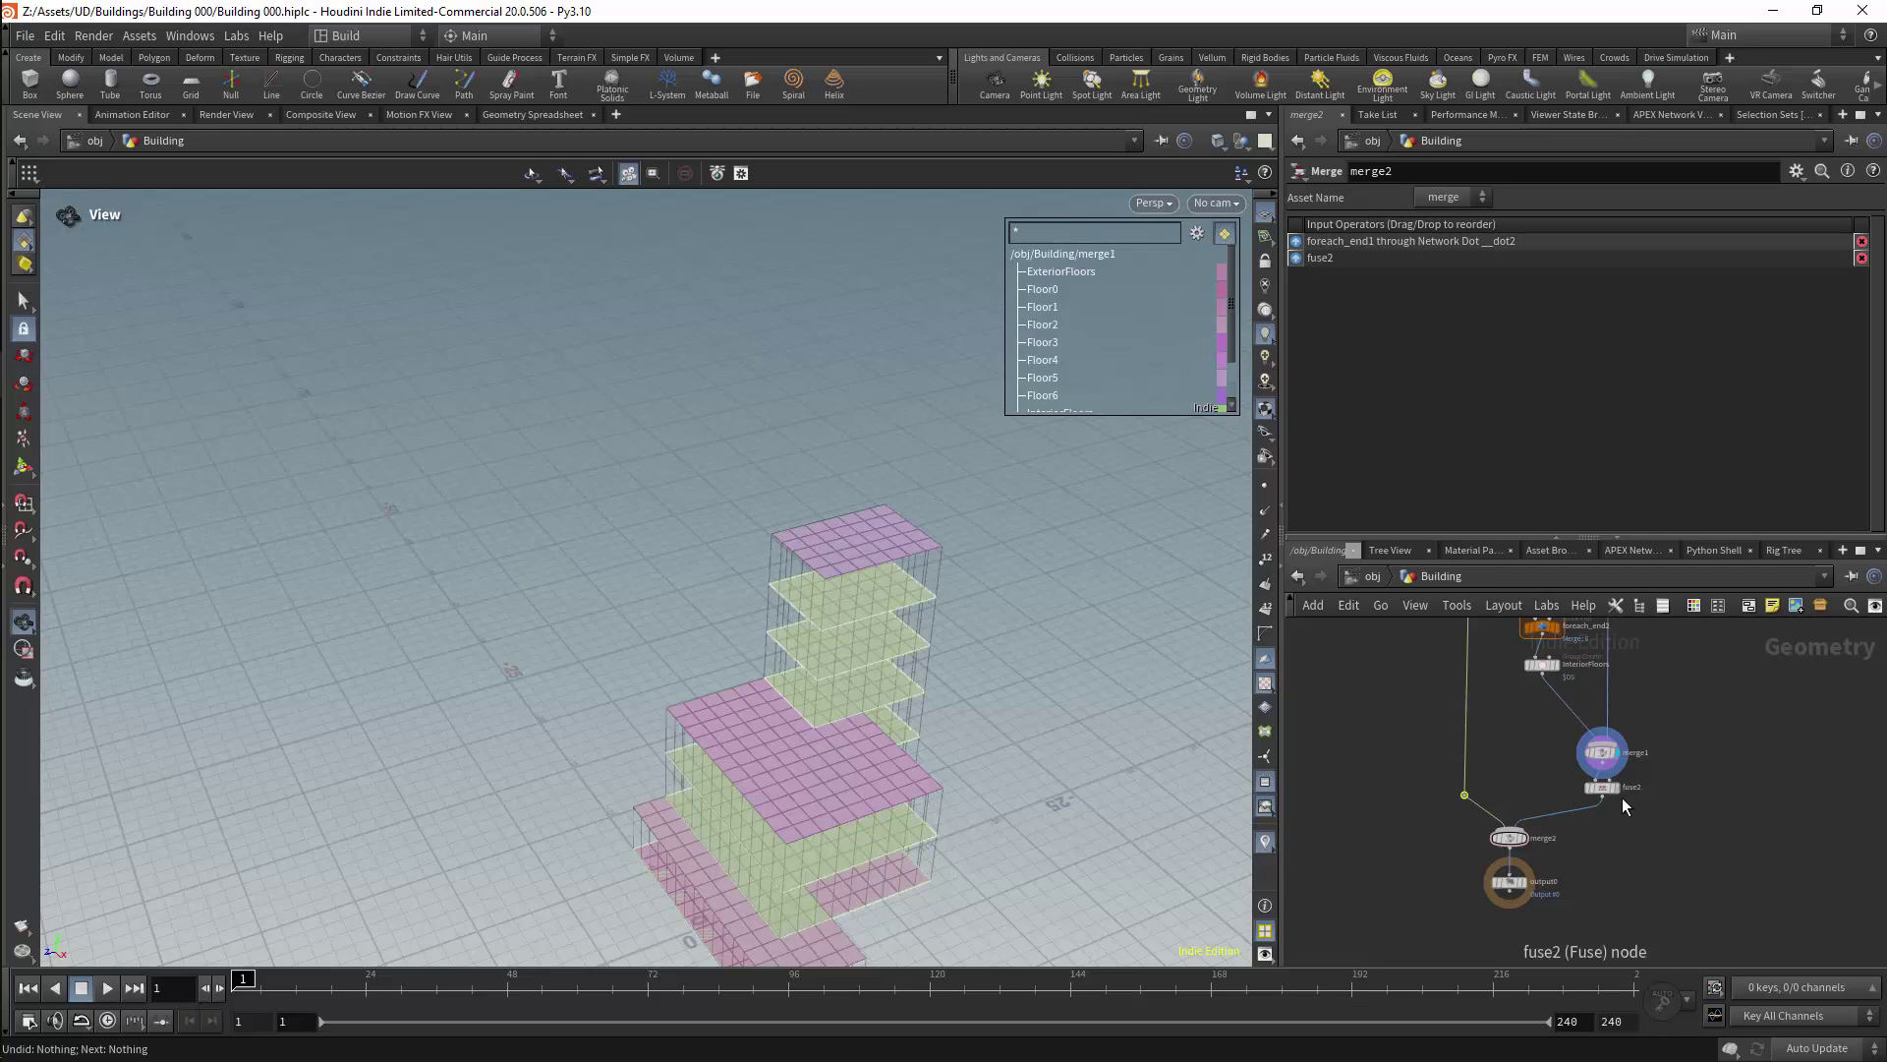
Step: Display foreach_end1 and examine the building's wall panels from several sides
{"action": "middle_click_drag", "start_coordinate": [1662, 629], "coordinate": [1653, 963]}
{"action": "scroll", "coordinate": [1618, 802], "scroll_direction": "down", "scroll_amount": 5}
{"action": "scroll", "coordinate": [1632, 761], "scroll_direction": "up", "scroll_amount": 5}
{"action": "scroll", "coordinate": [1627, 802], "scroll_direction": "up", "scroll_amount": 2, "text": "shift"}
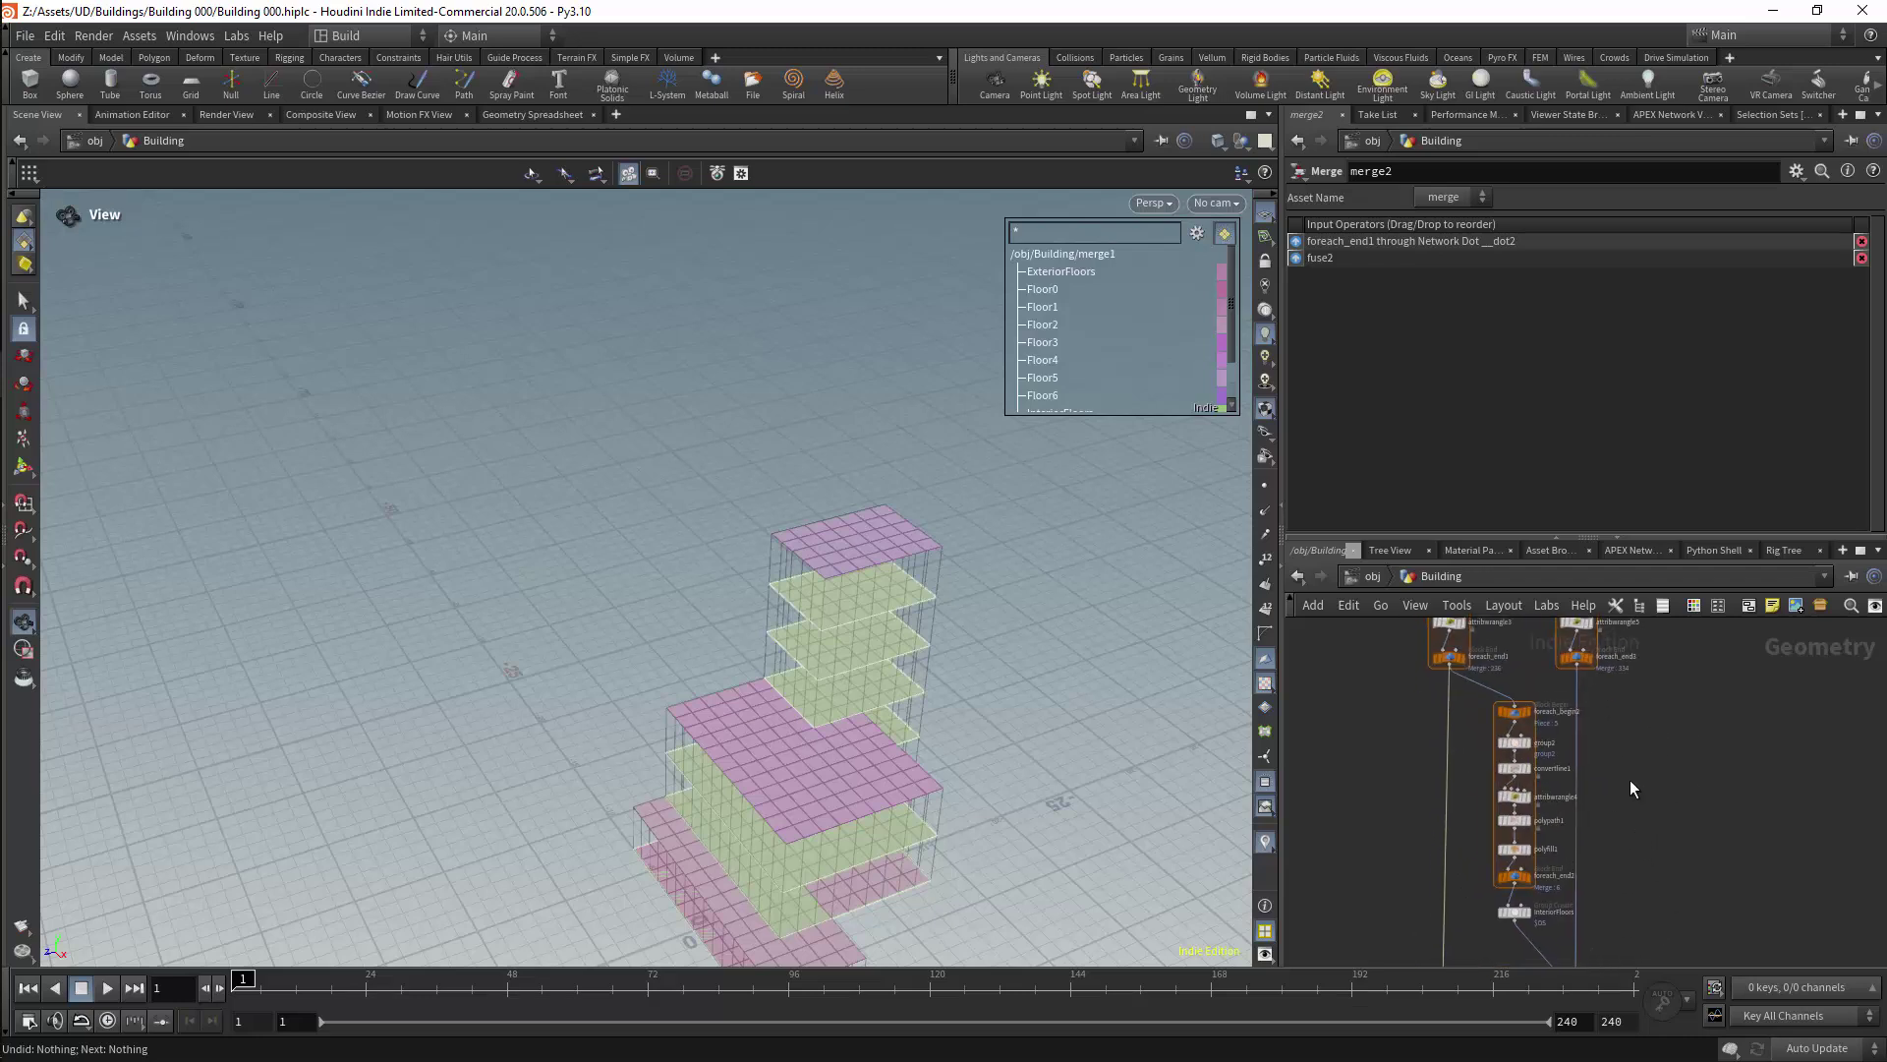
{"action": "middle_click_drag", "start_coordinate": [1386, 632], "coordinate": [1472, 747]}
{"action": "left_click", "coordinate": [1536, 772]}
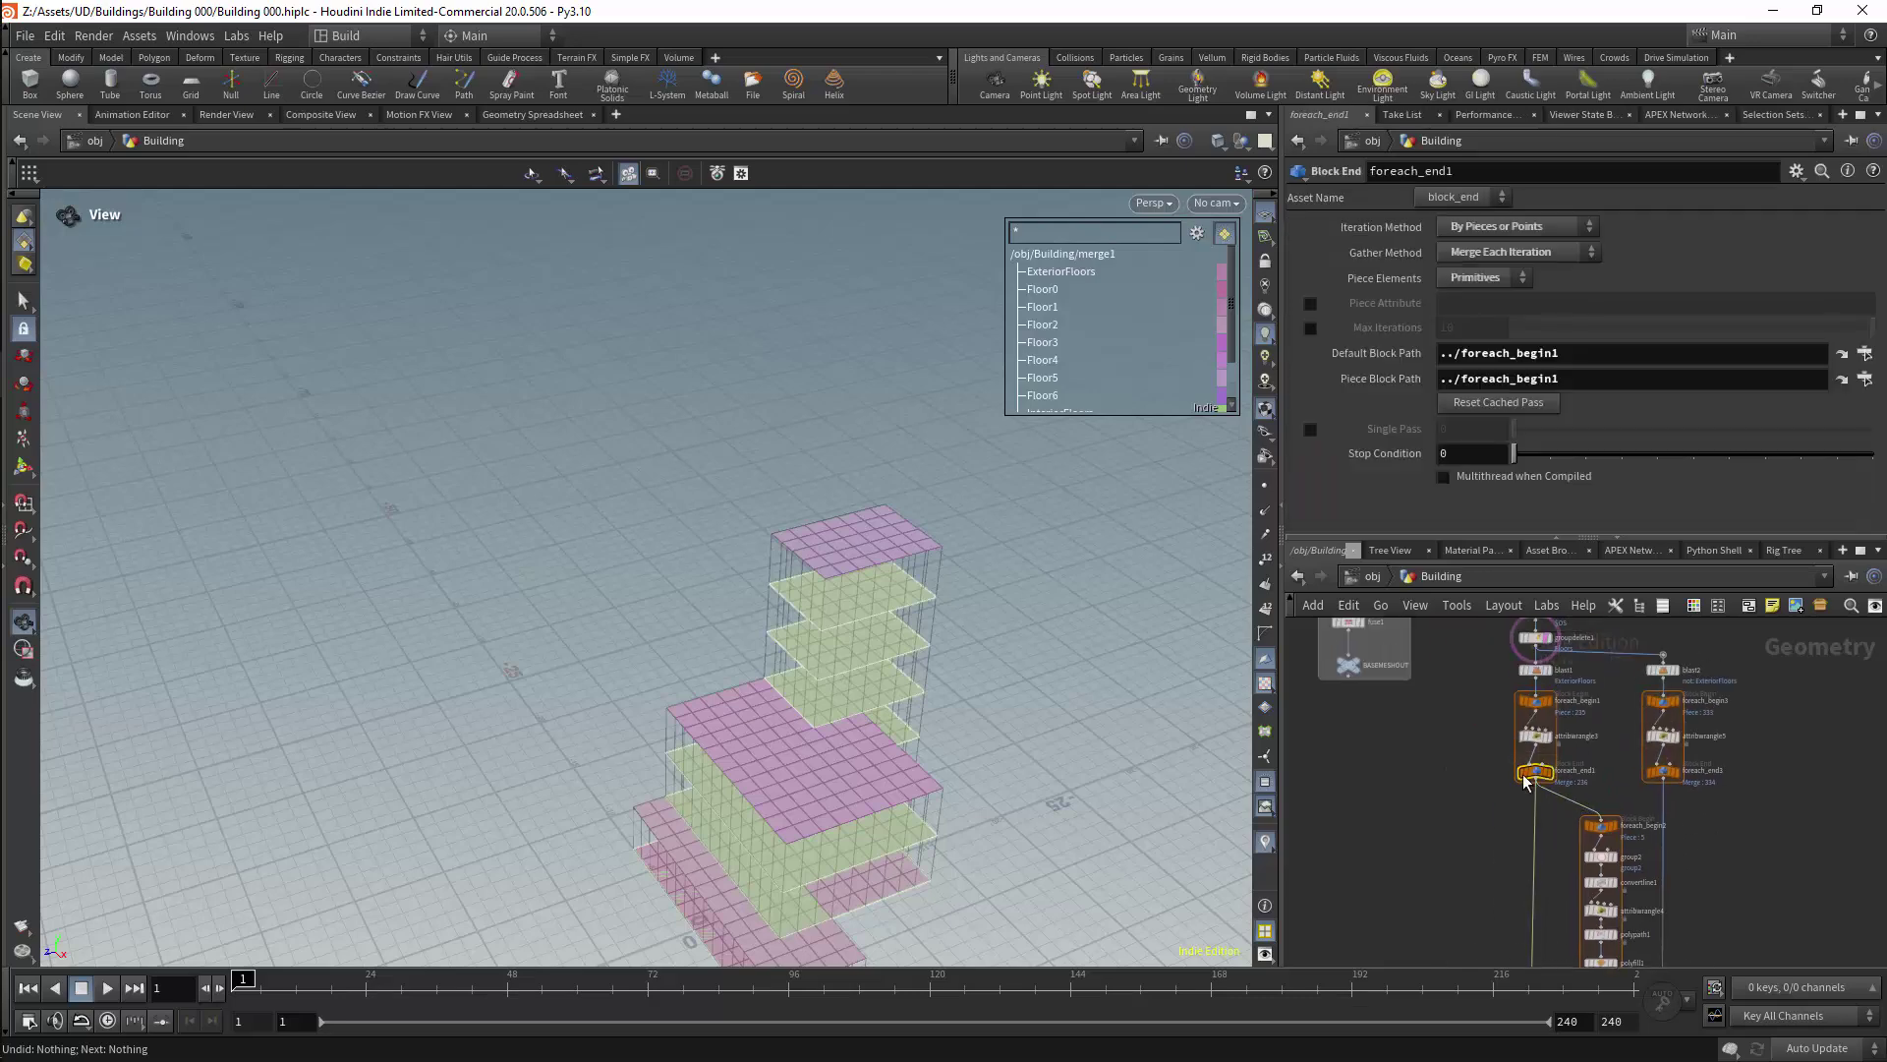
{"action": "left_click", "coordinate": [1557, 772]}
{"action": "left_click_drag", "start_coordinate": [898, 644], "coordinate": [899, 598]}
{"action": "middle_click_drag", "start_coordinate": [936, 735], "coordinate": [877, 537]}
{"action": "scroll", "coordinate": [876, 537], "scroll_direction": "up", "scroll_amount": 5}
{"action": "left_click_drag", "start_coordinate": [899, 552], "coordinate": [870, 594]}
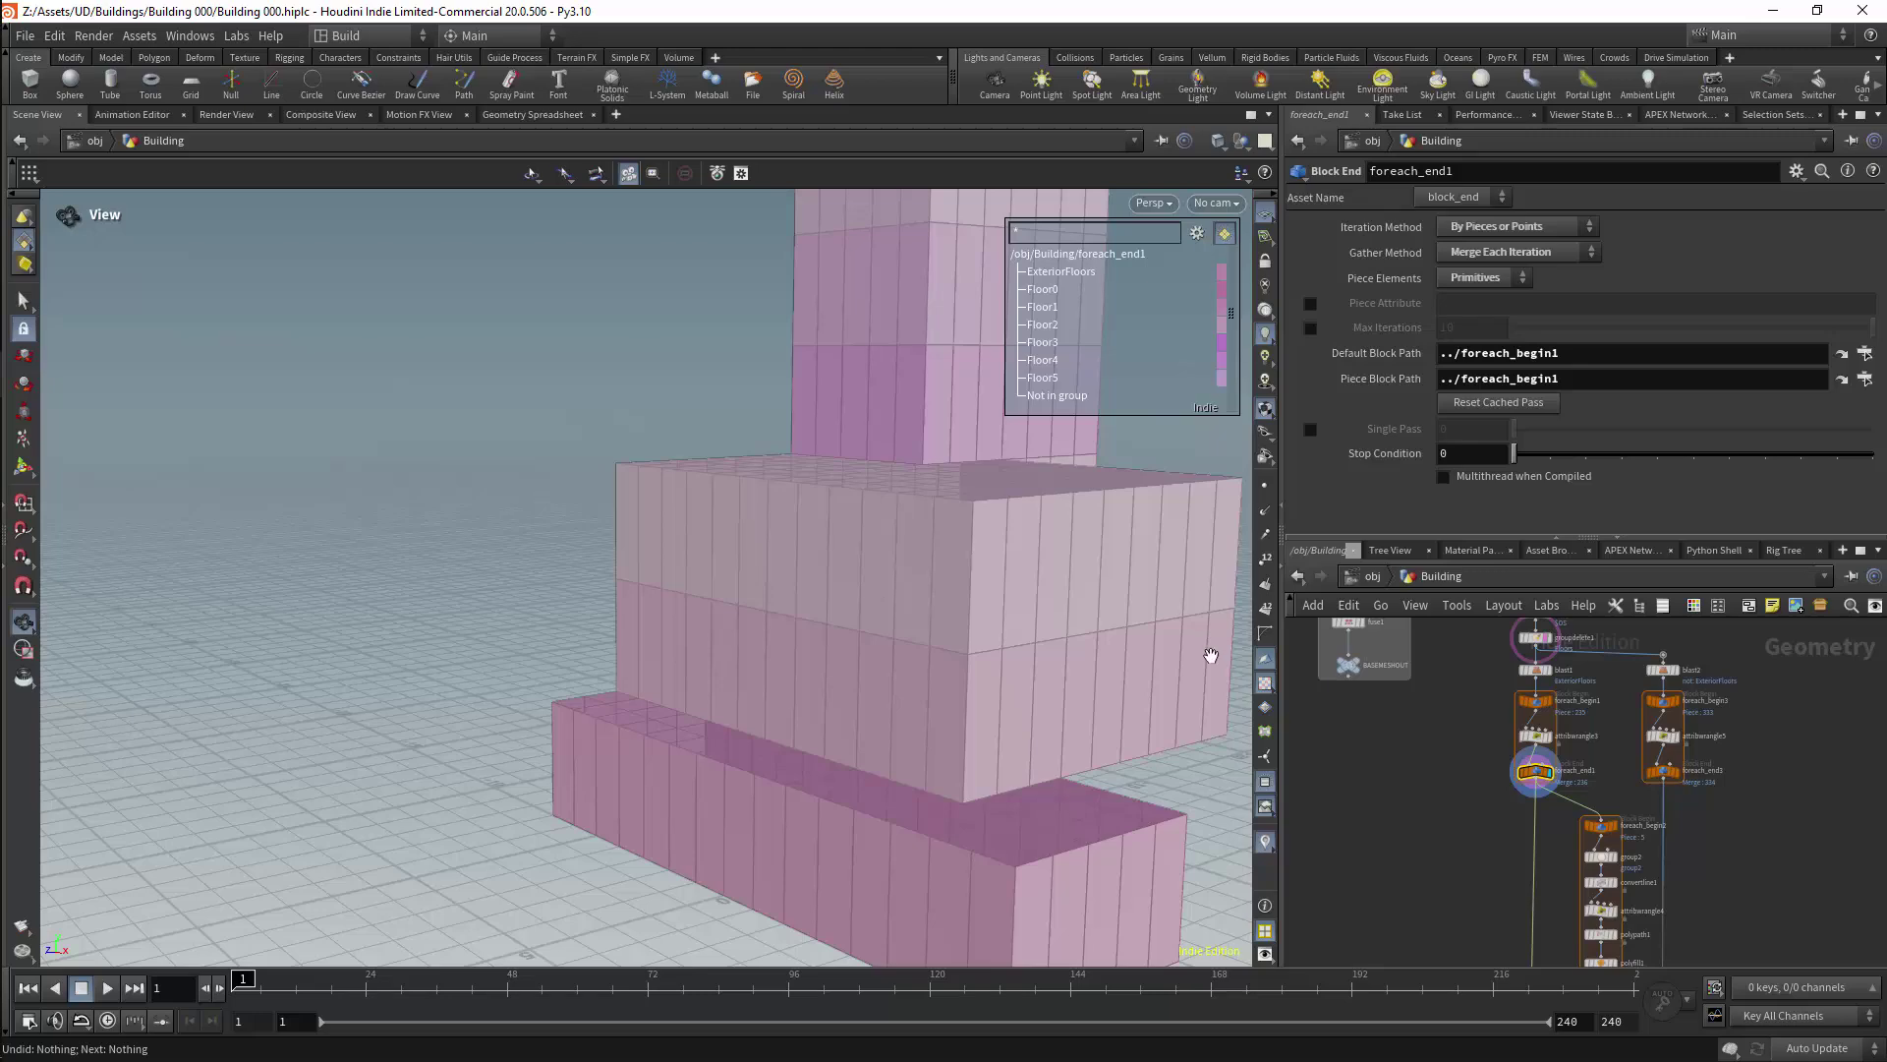
{"action": "left_click_drag", "start_coordinate": [1058, 864], "coordinate": [809, 864]}
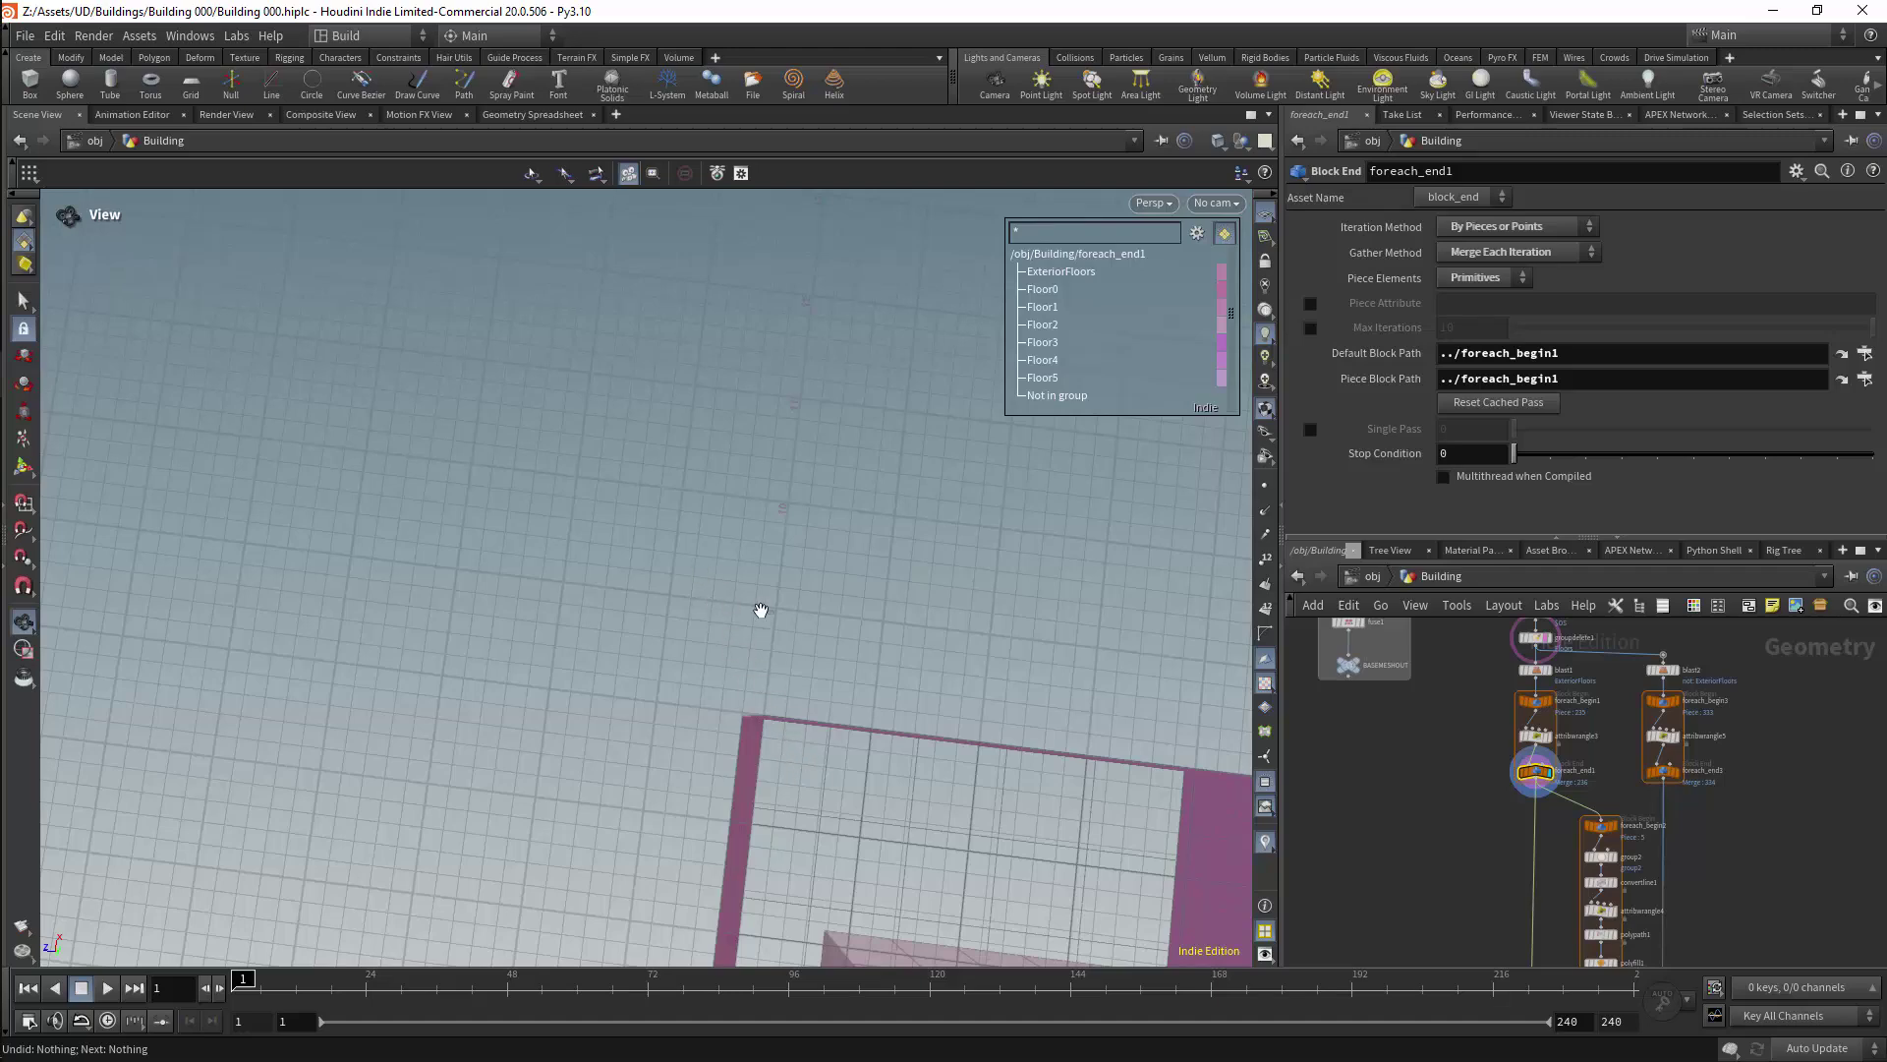
{"action": "left_click_drag", "start_coordinate": [761, 610], "coordinate": [1008, 743]}
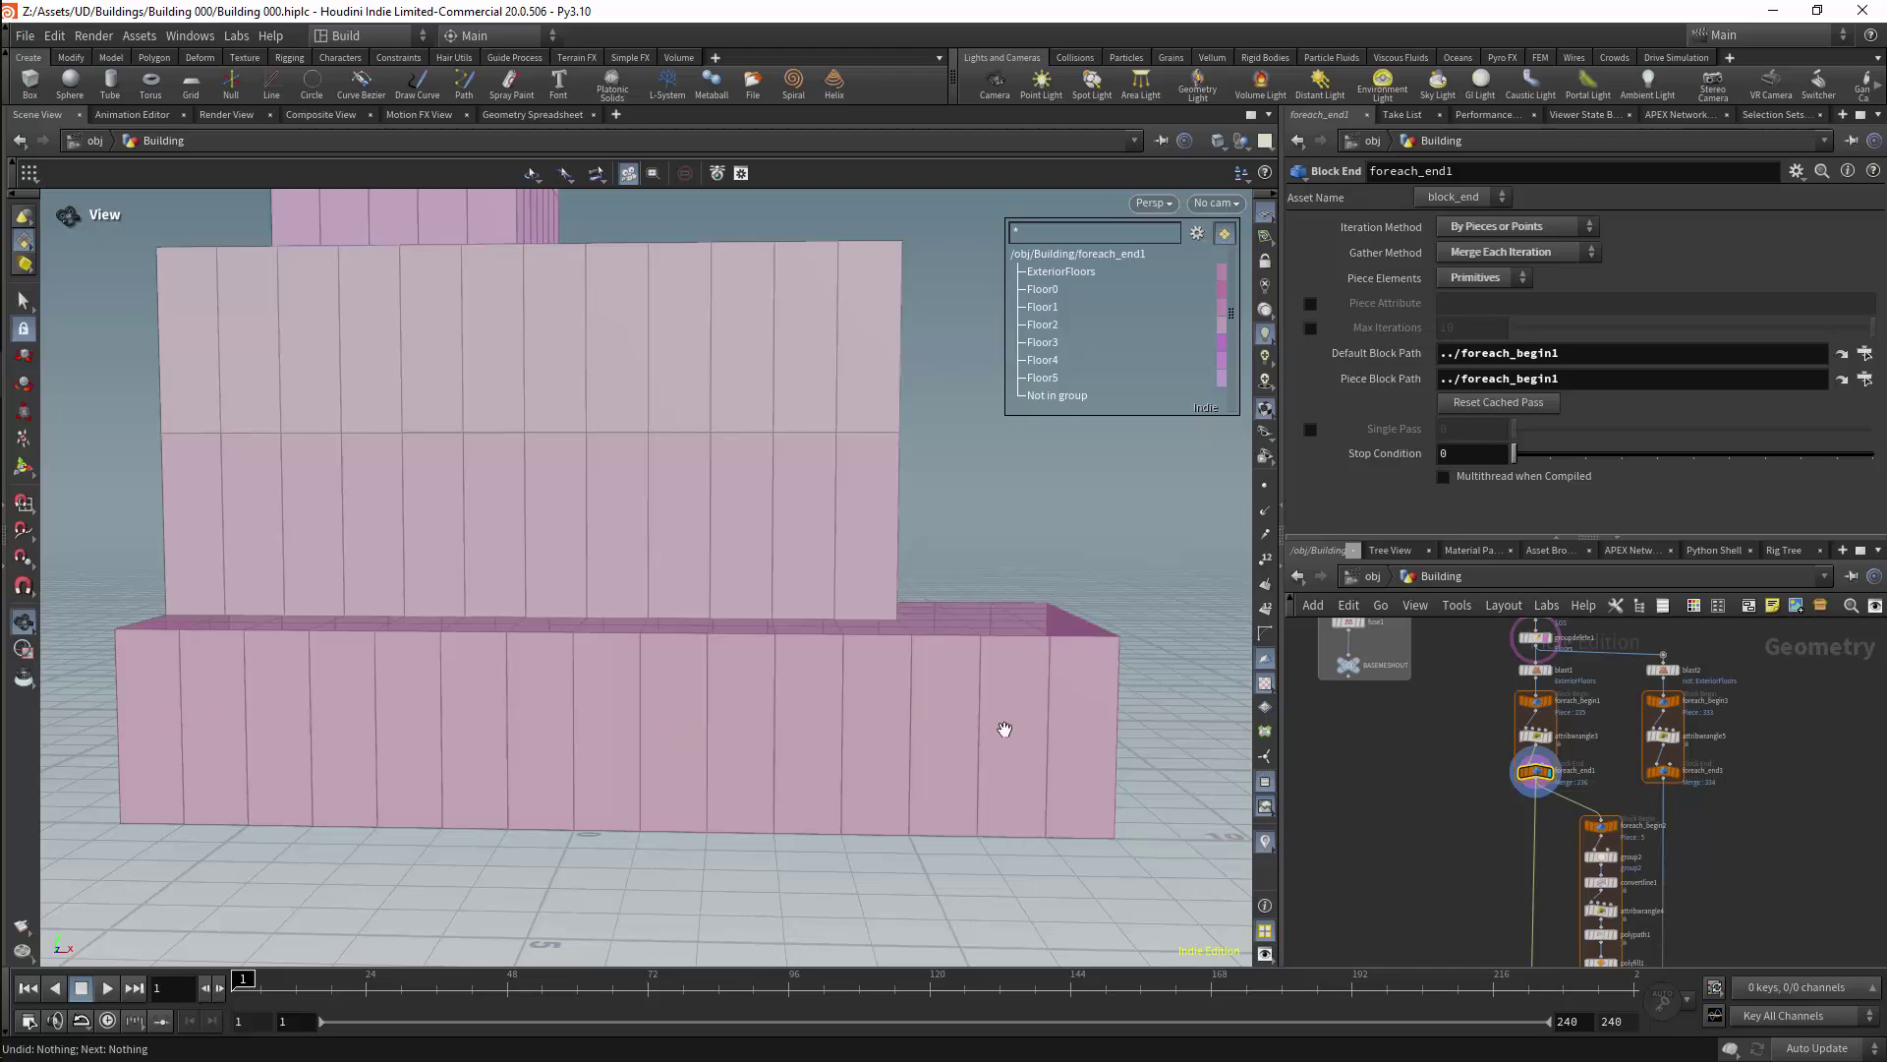
{"action": "left_click_drag", "start_coordinate": [135, 724], "coordinate": [904, 653]}
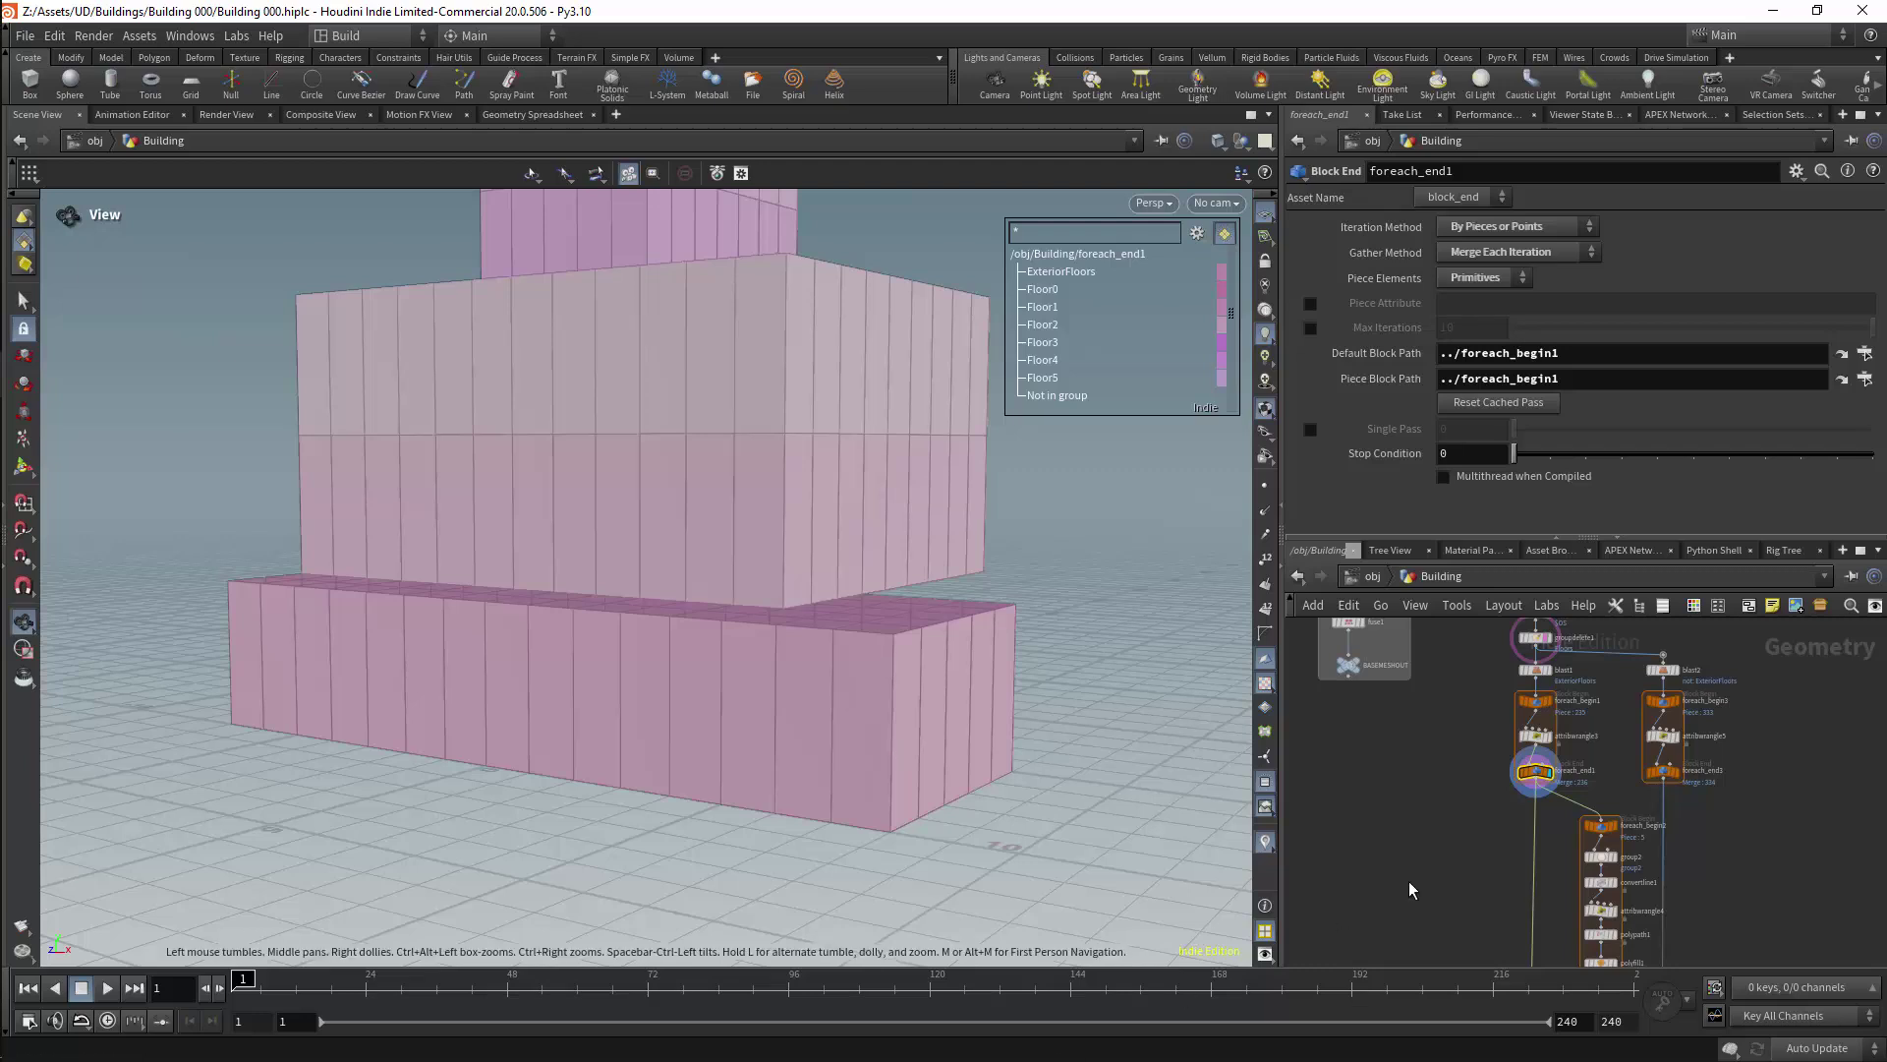
Step: Add a For-Each Primitive block and connect its begin node to the output of foreach_end1
{"action": "scroll", "coordinate": [1719, 837], "scroll_direction": "down", "scroll_amount": 2}
{"action": "scroll", "coordinate": [1535, 847], "scroll_direction": "up", "scroll_amount": 4}
{"action": "middle_click_drag", "start_coordinate": [1517, 815], "coordinate": [1511, 864]}
{"action": "key", "text": "Tab"}
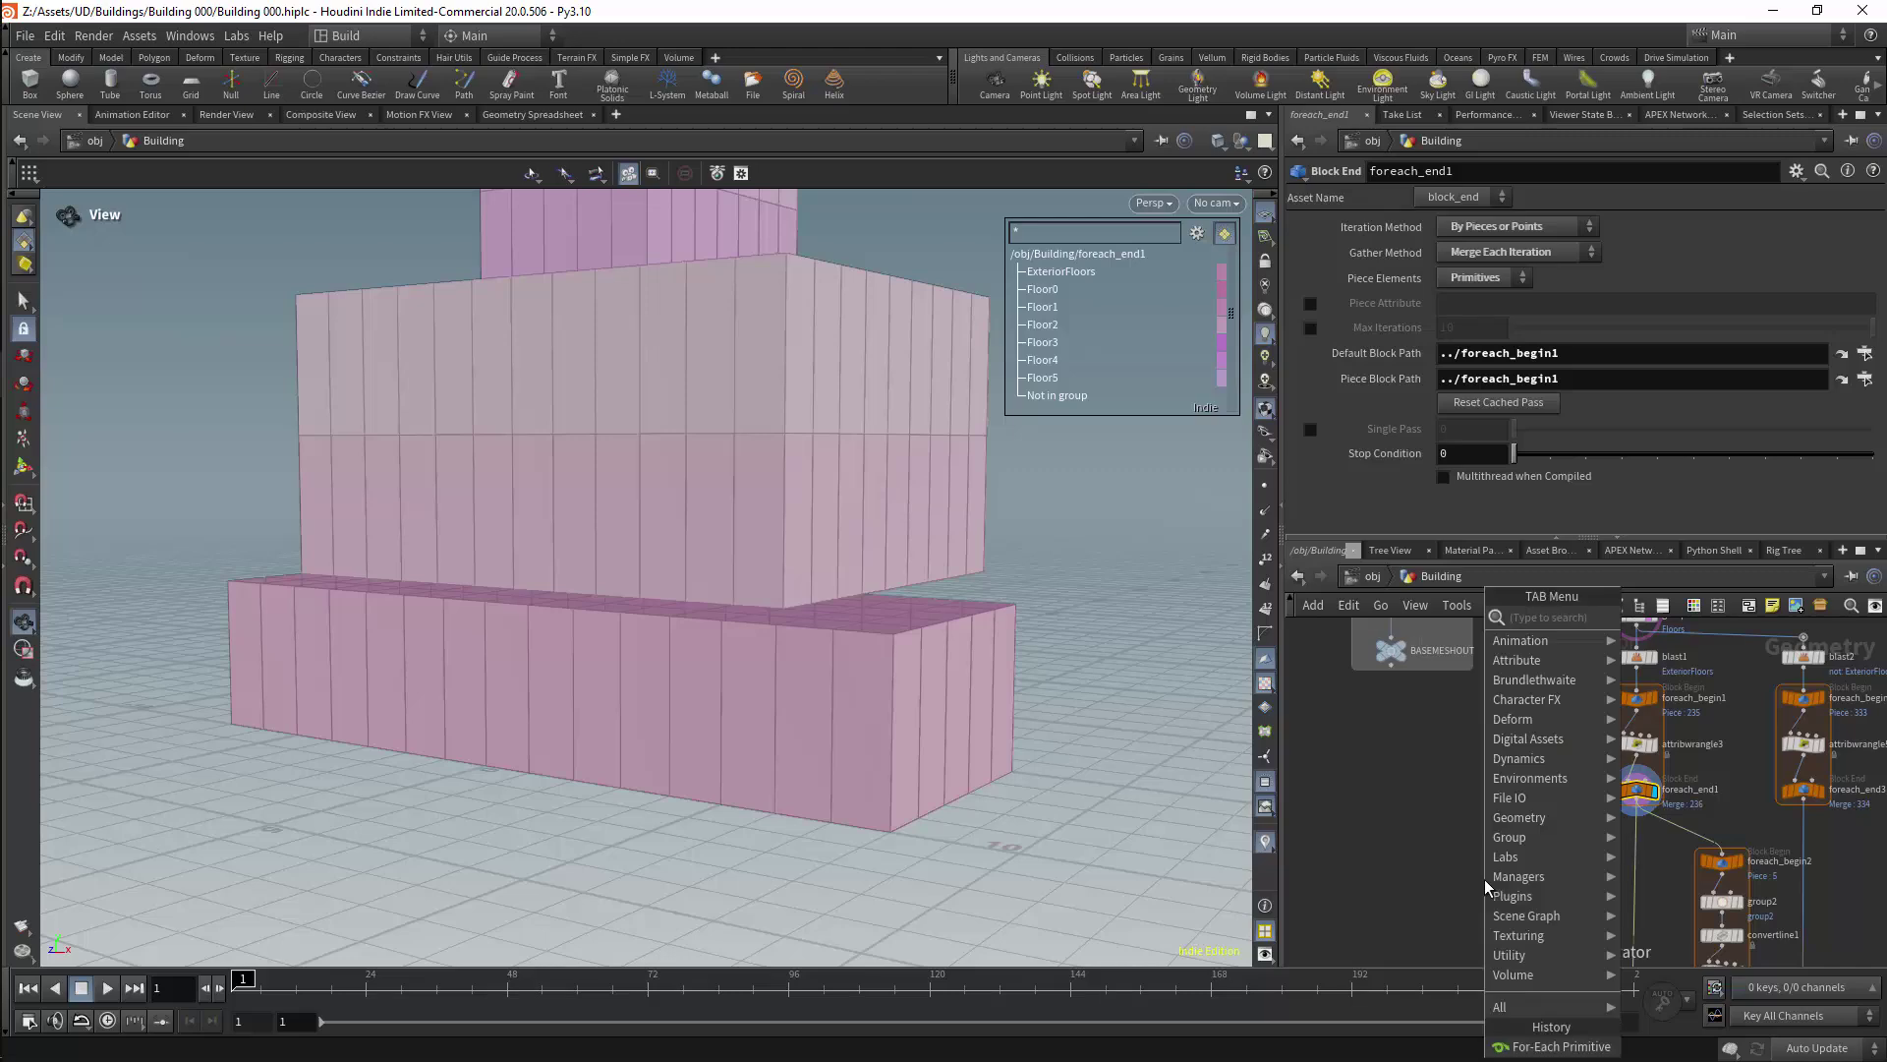
{"action": "type", "text": "for"}
{"action": "key", "text": "Down"}
{"action": "key", "text": "Down"}
{"action": "key", "text": "Down"}
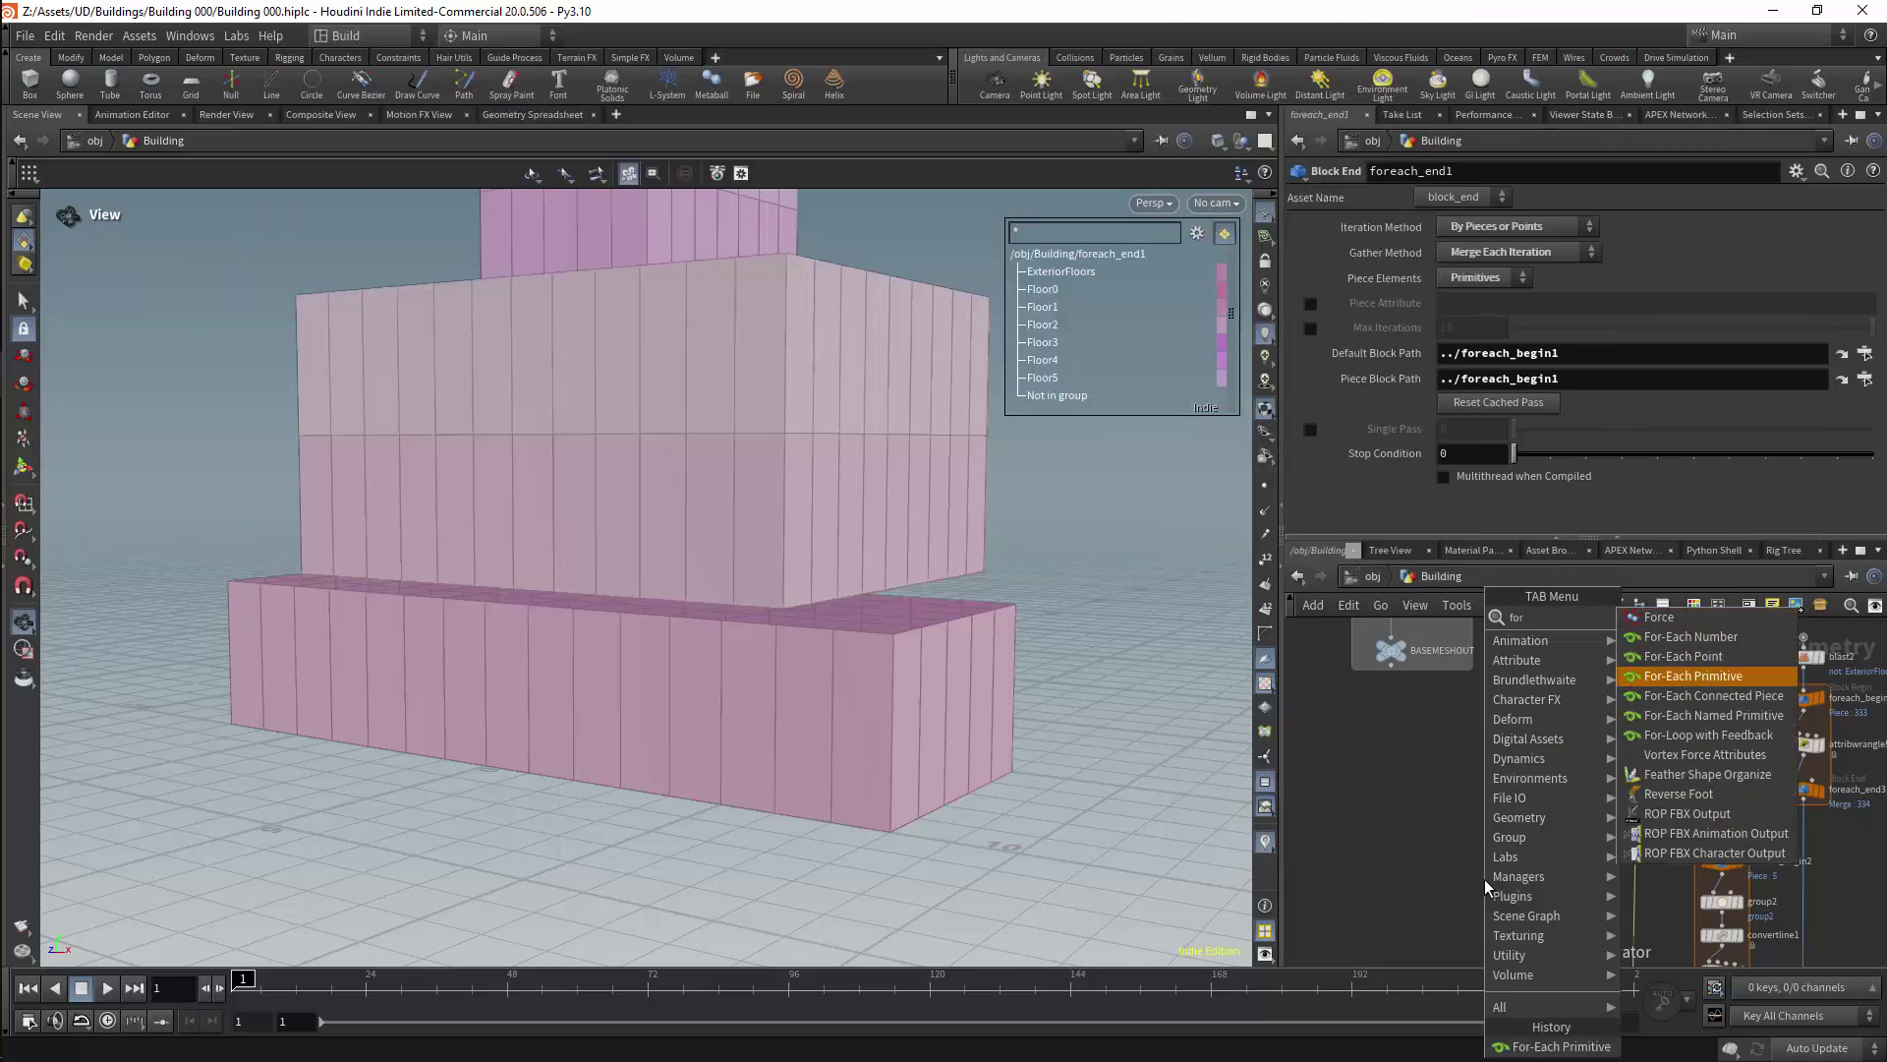
{"action": "key", "text": "Return"}
{"action": "left_click_drag", "start_coordinate": [1640, 806], "coordinate": [1484, 855]}
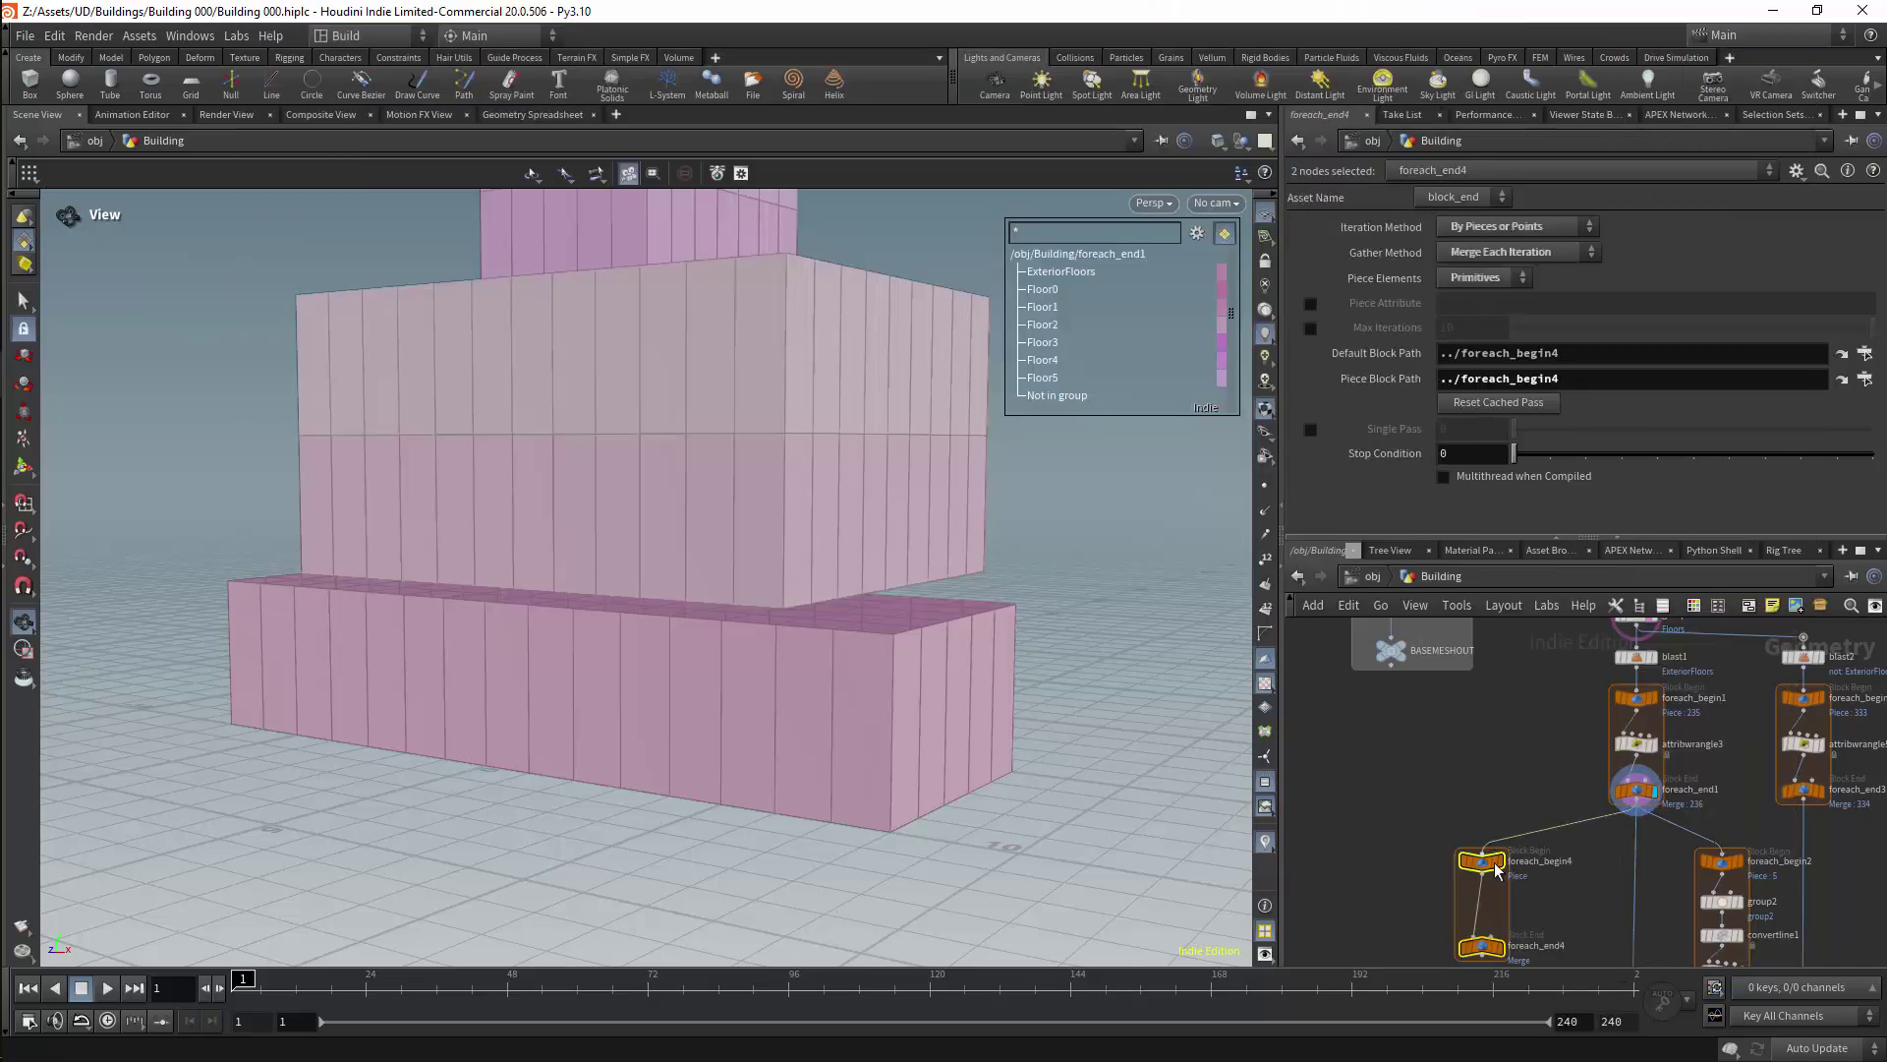
{"action": "middle_click_drag", "start_coordinate": [1403, 869], "coordinate": [1419, 807]}
Step: Display foreach_end4 and enable Single Pass with the value 0
{"action": "left_click", "coordinate": [1497, 882]}
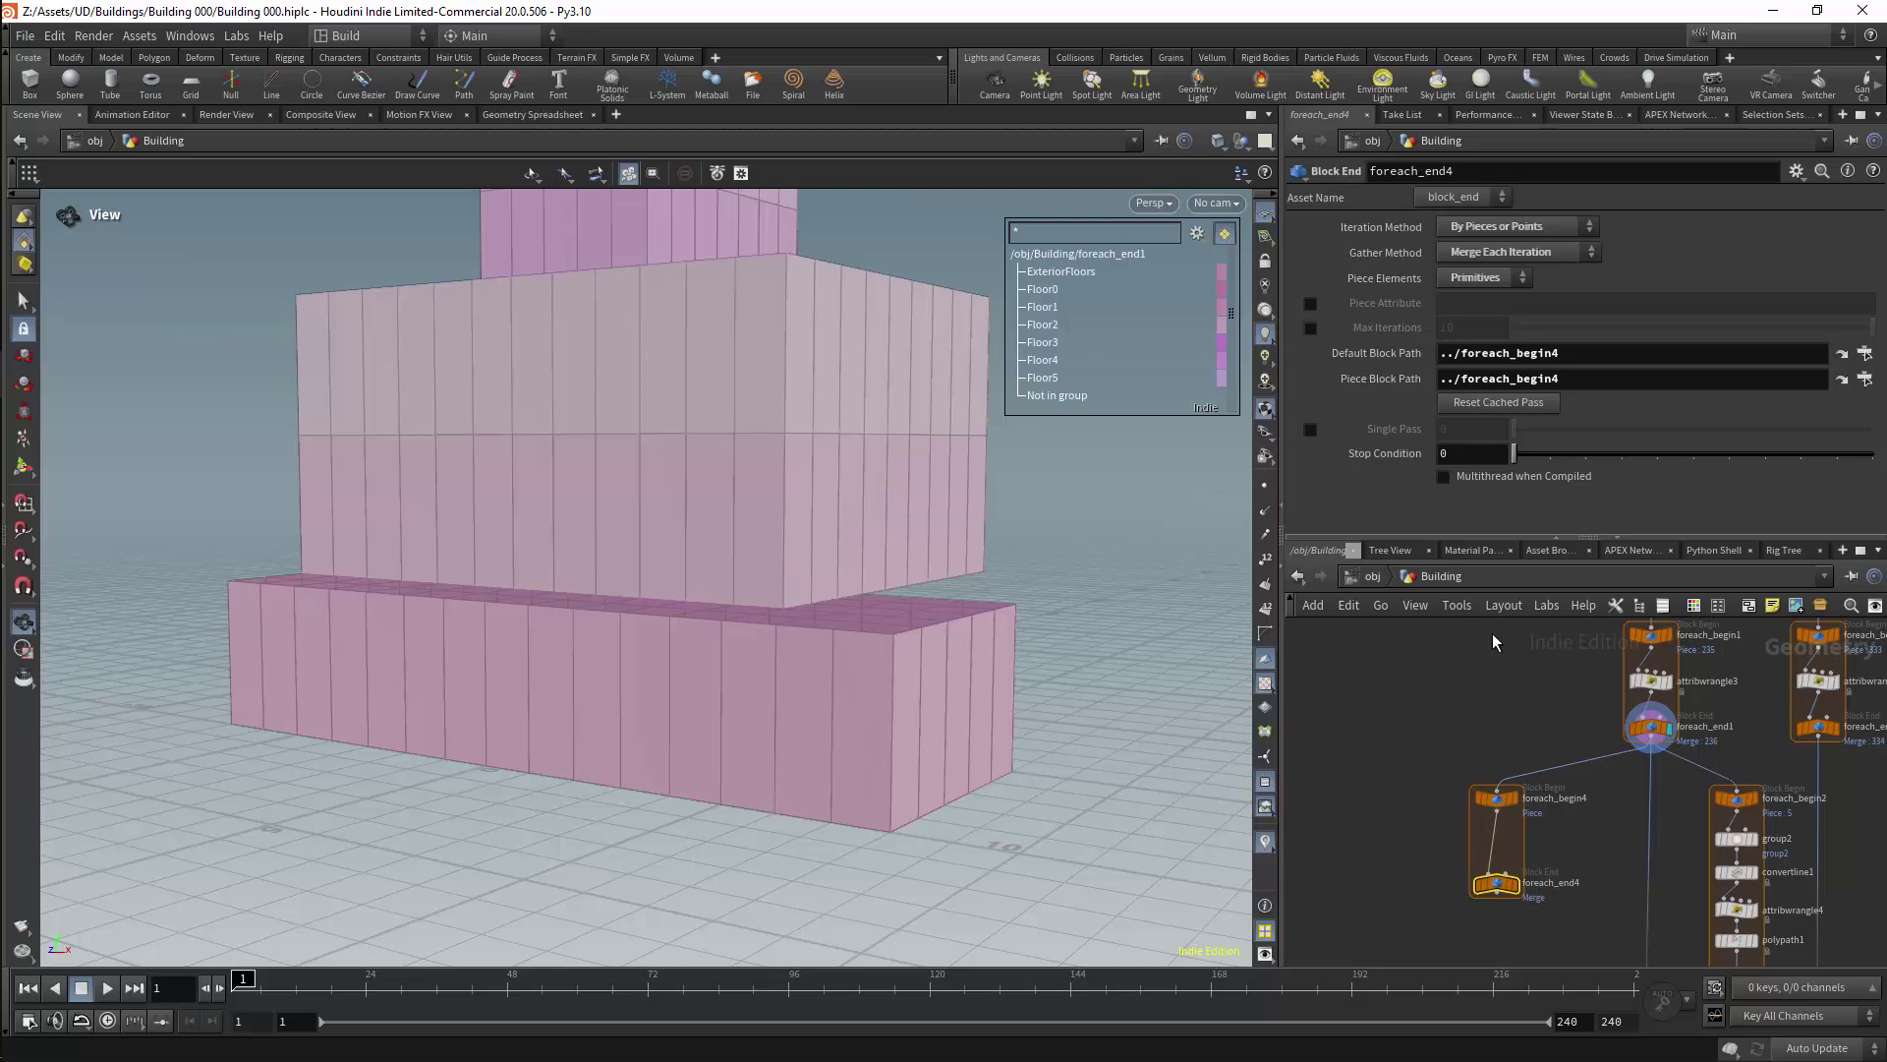
{"action": "left_click", "coordinate": [1515, 882]}
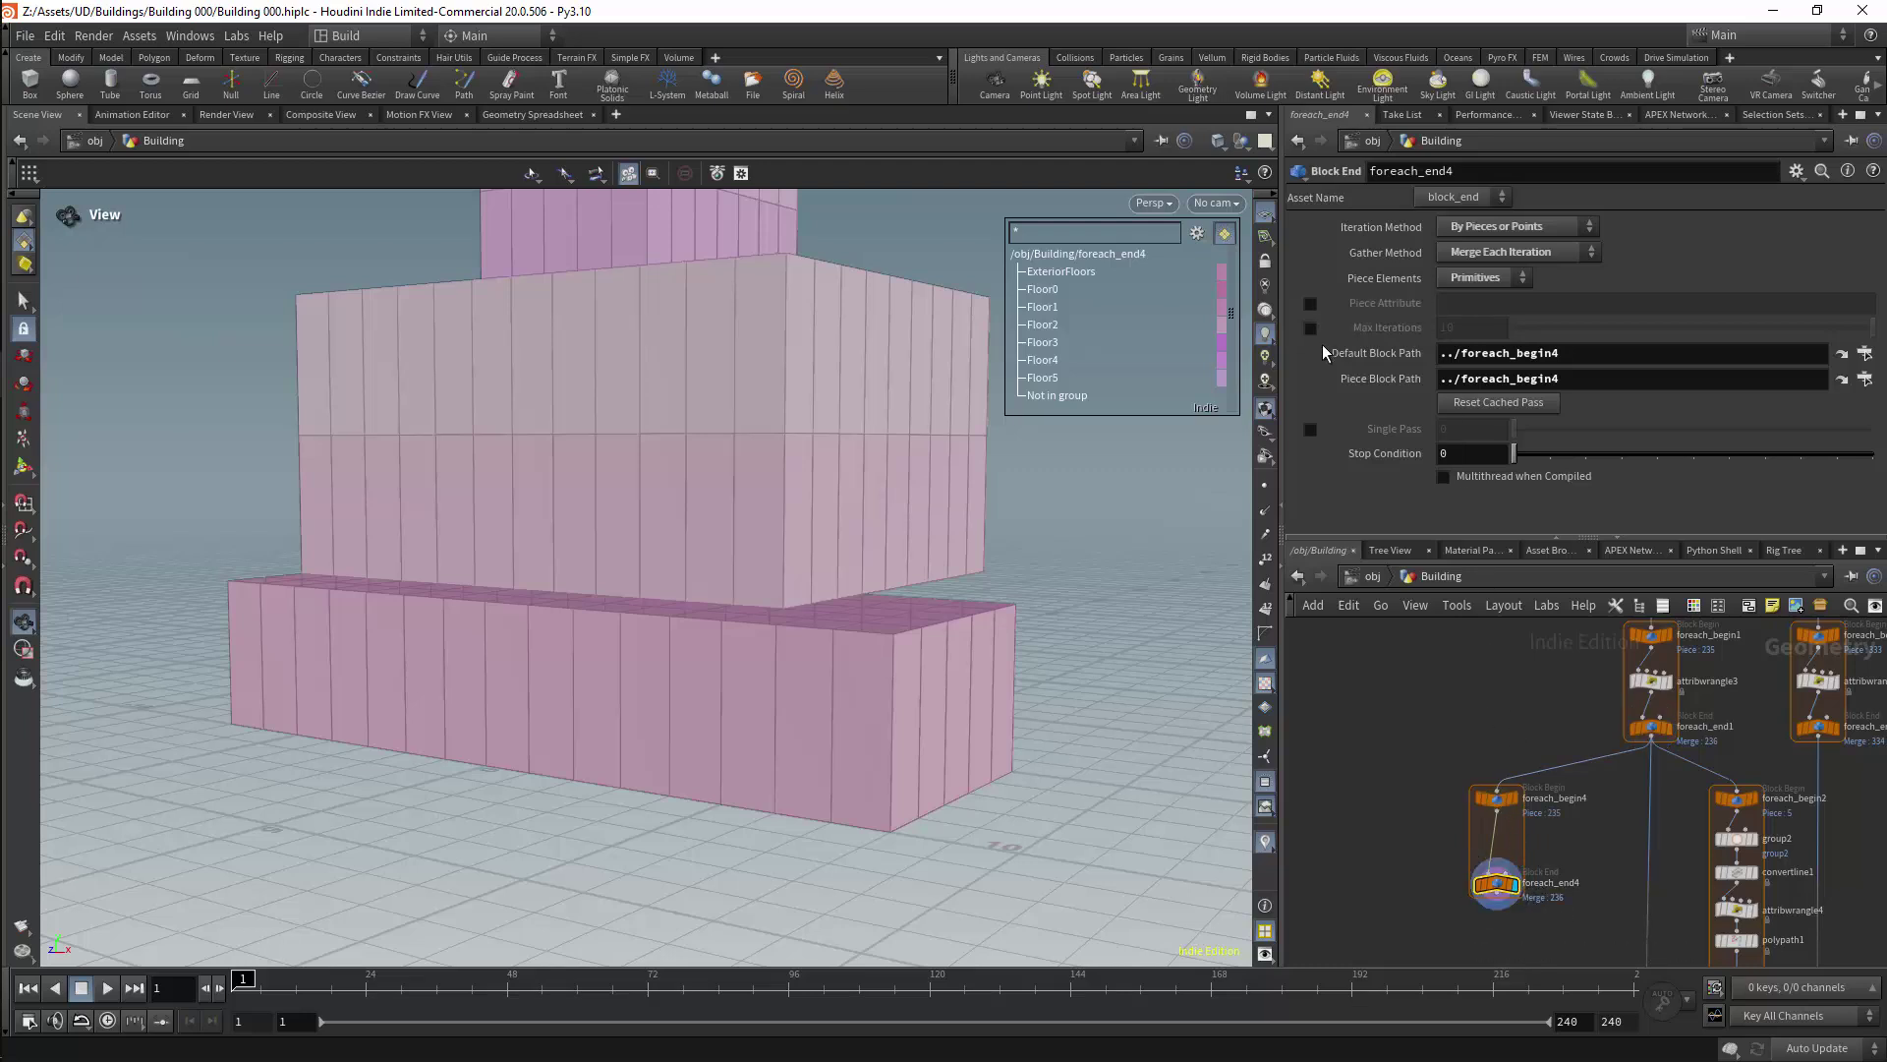
{"action": "left_click", "coordinate": [1311, 429]}
{"action": "left_click_drag", "start_coordinate": [1519, 431], "coordinate": [1407, 462]}
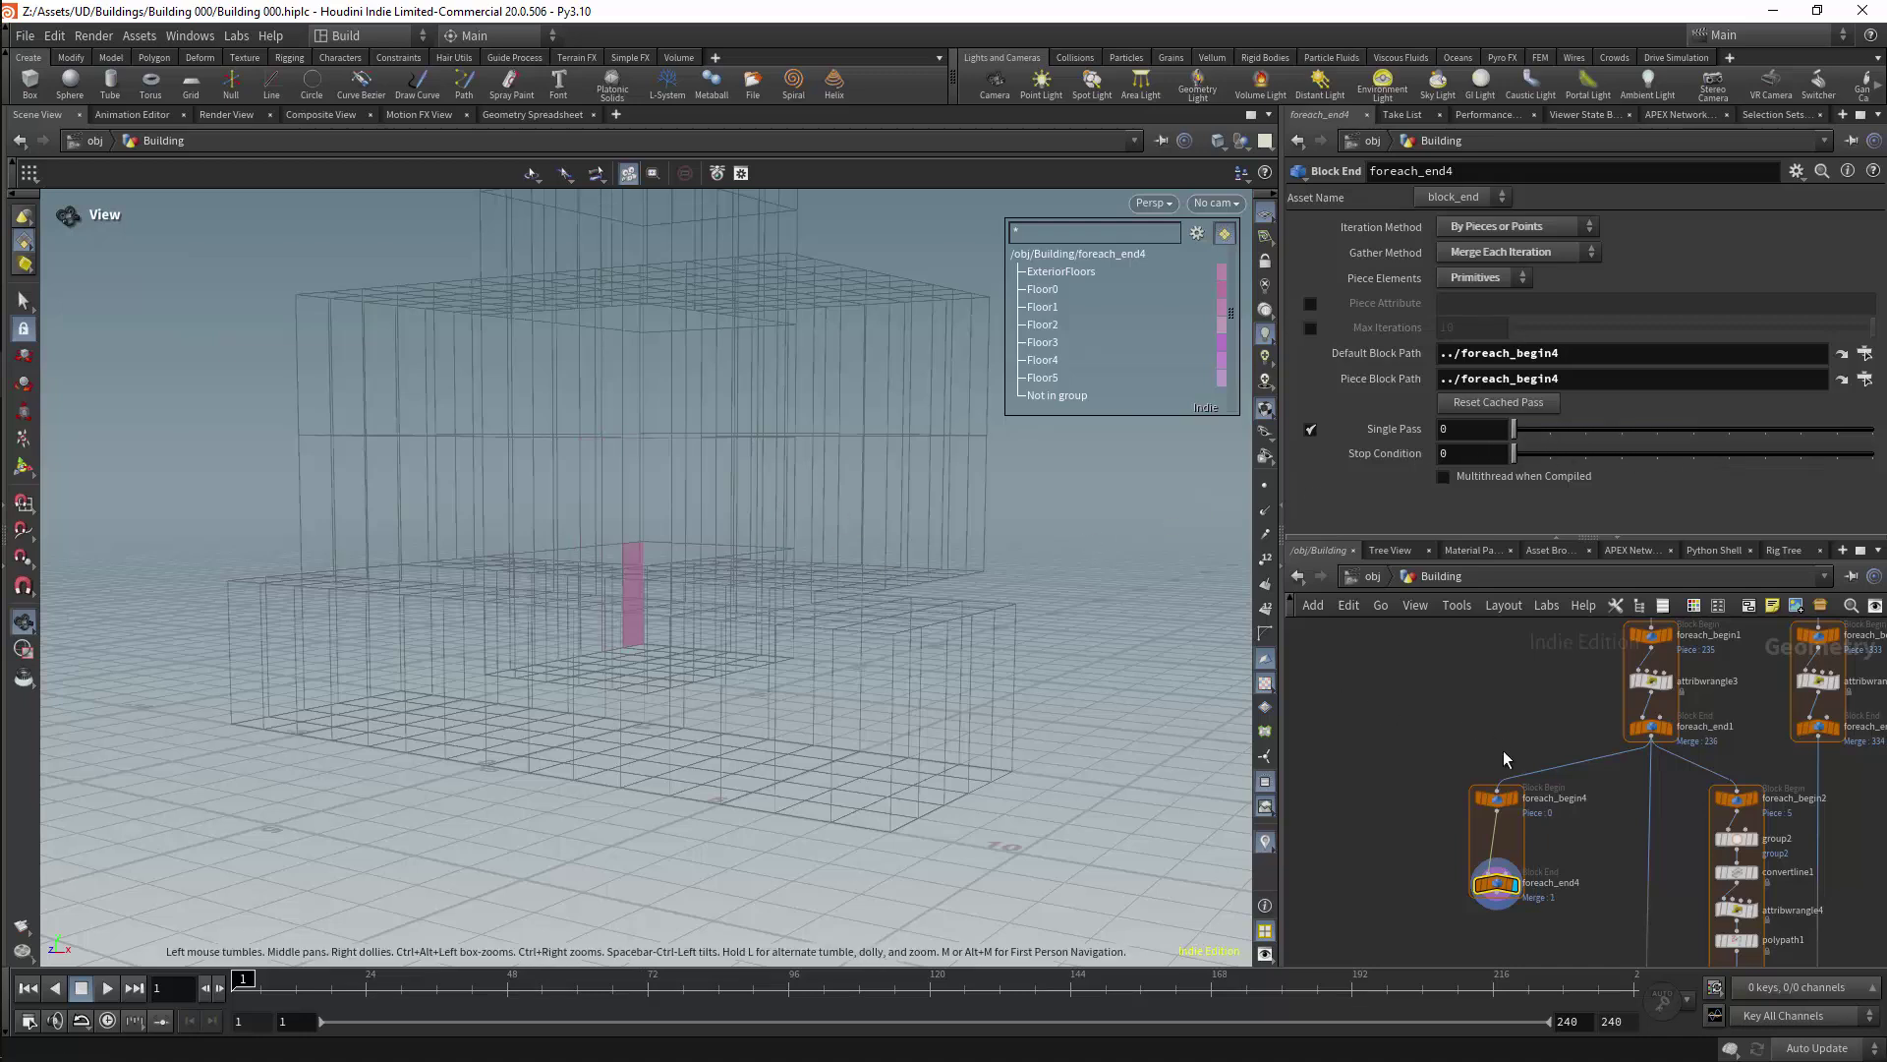
Step: Display foreach_end1 and check its floor groups in the group list and its FloorNum values in the geometry spreadsheet
{"action": "left_click", "coordinate": [1654, 728]}
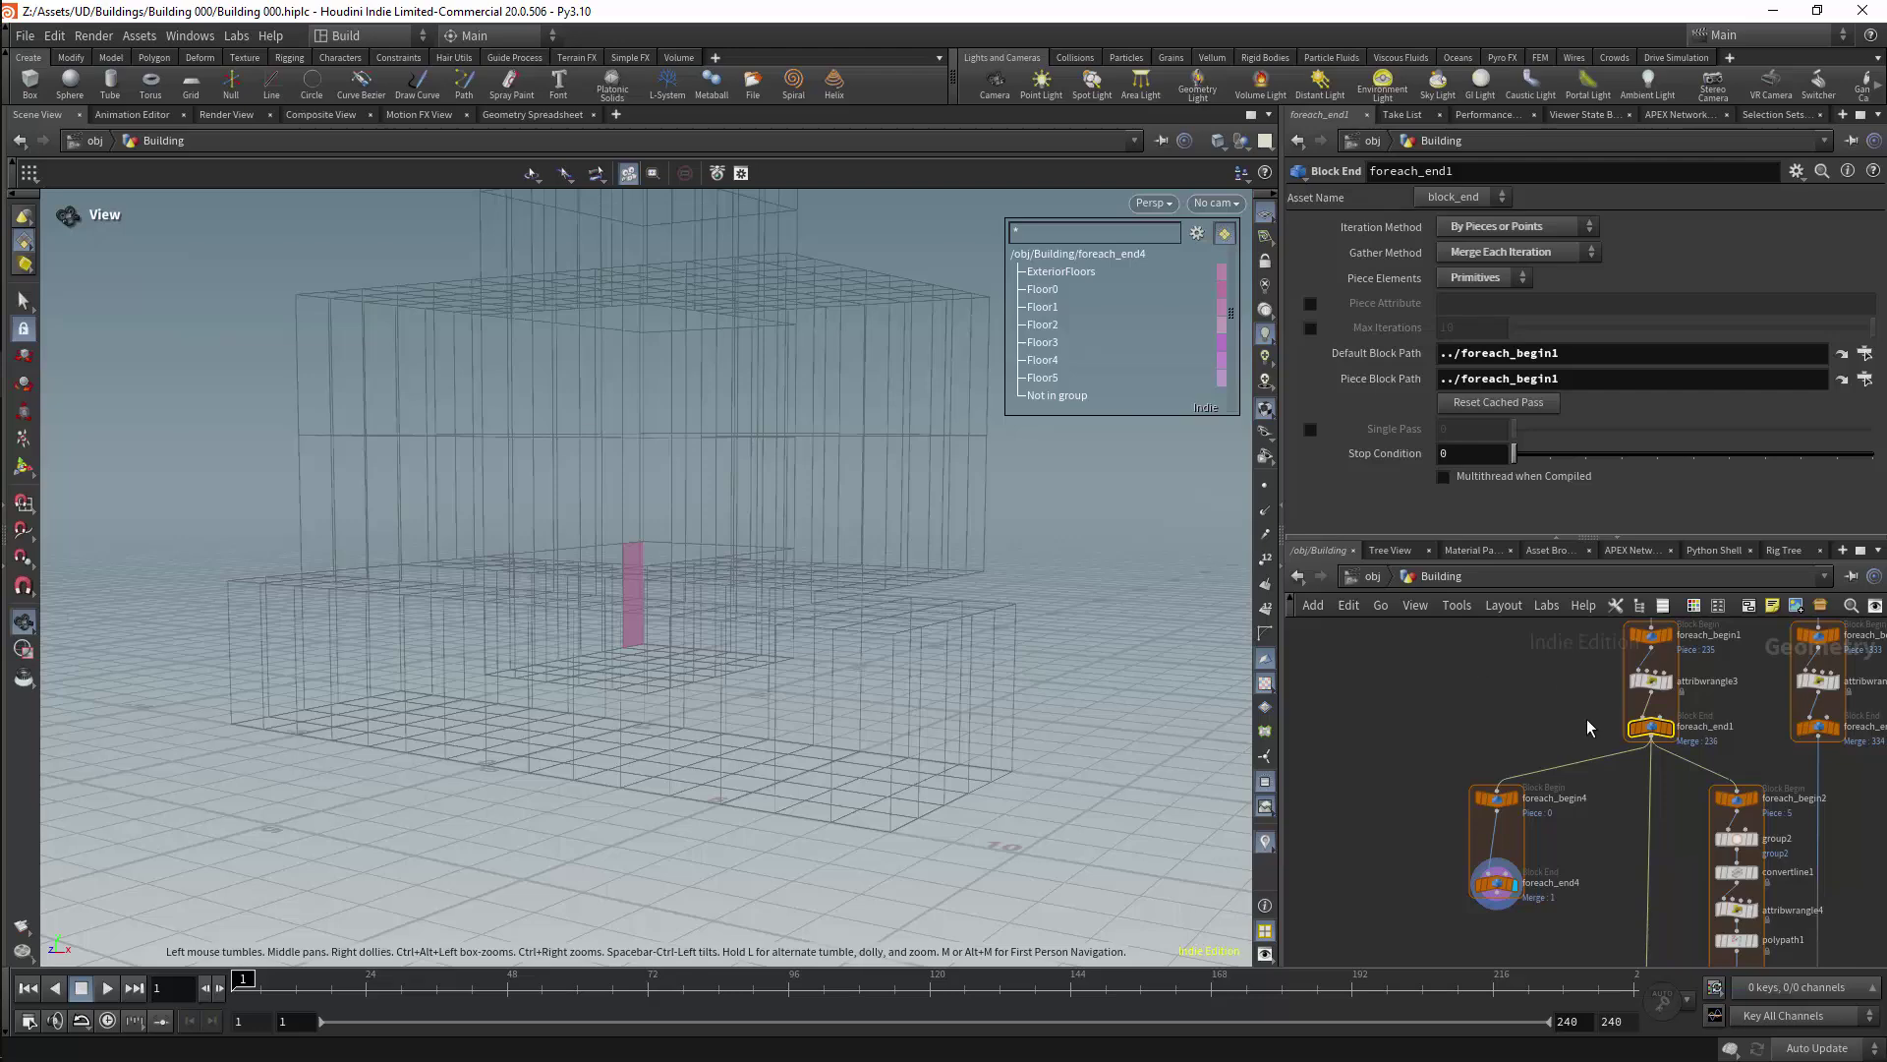
{"action": "left_click", "coordinate": [1671, 728]}
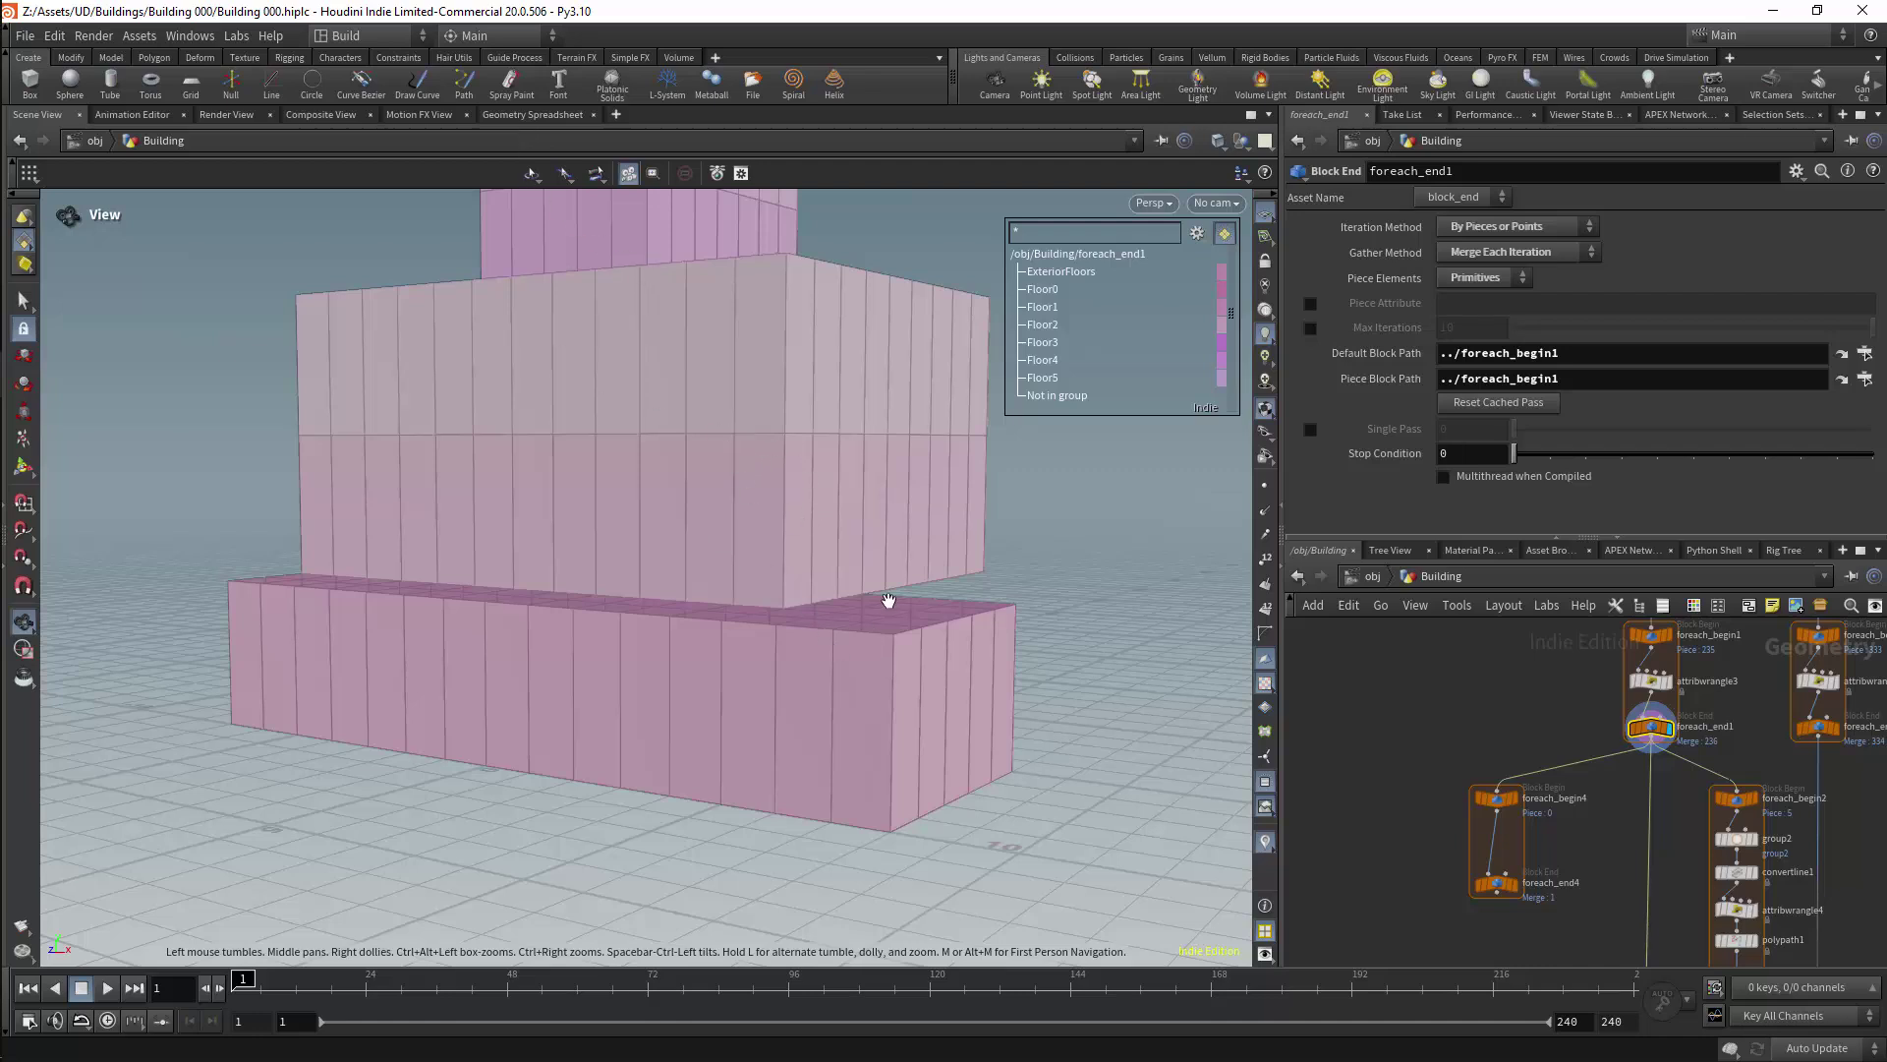
{"action": "left_click", "coordinate": [1042, 289]}
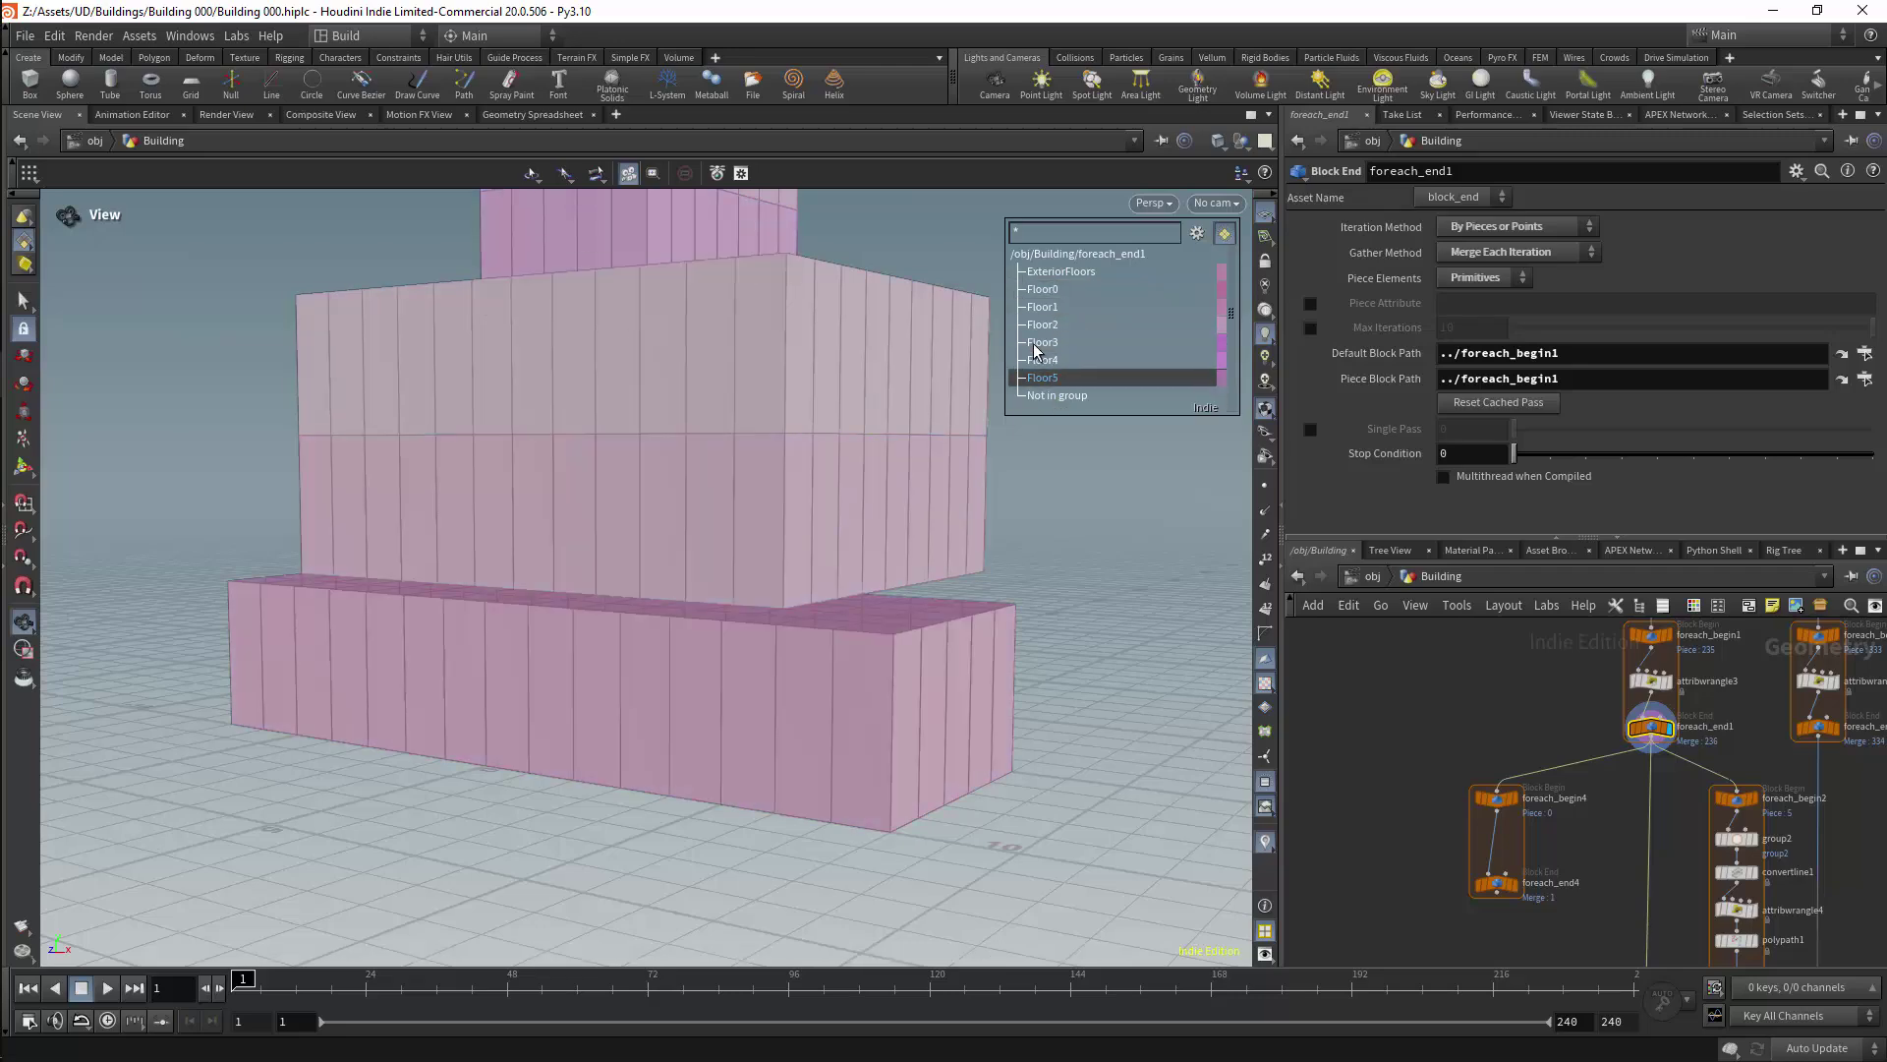
{"action": "left_click", "coordinate": [531, 115]}
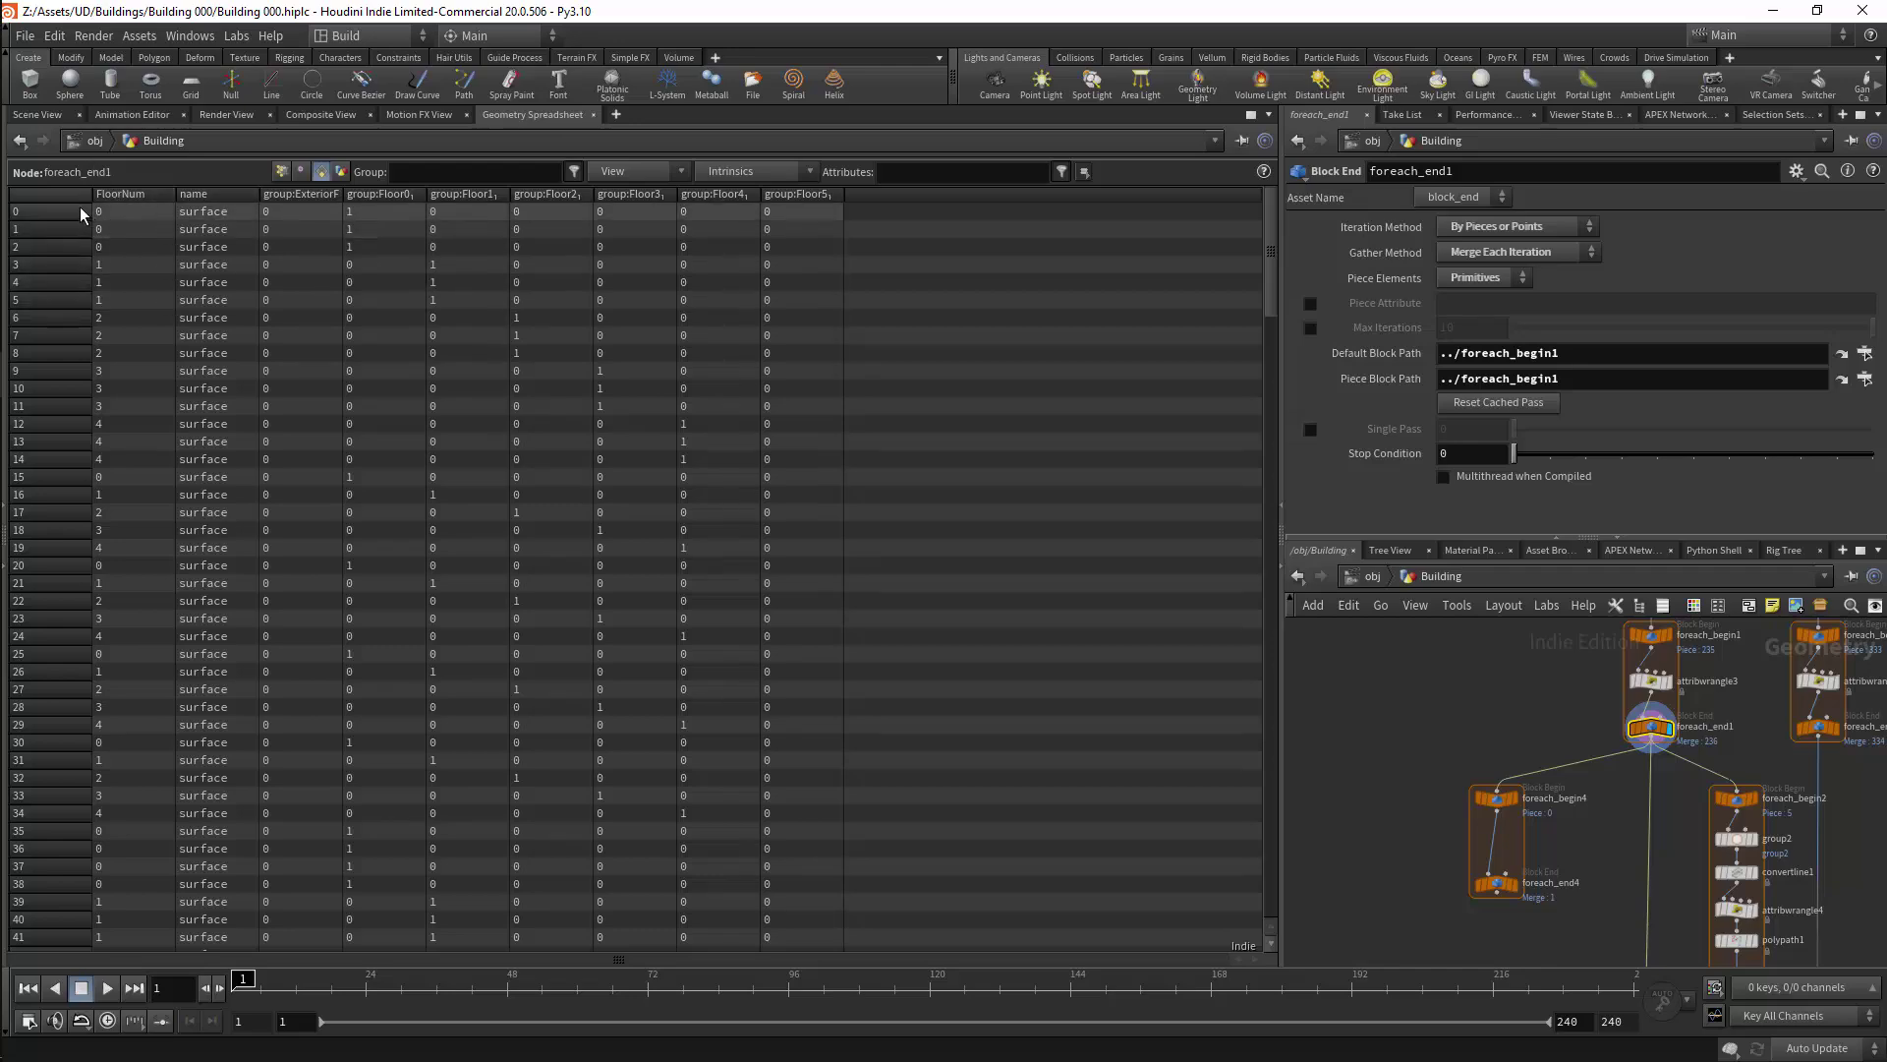
{"action": "left_click", "coordinate": [39, 115]}
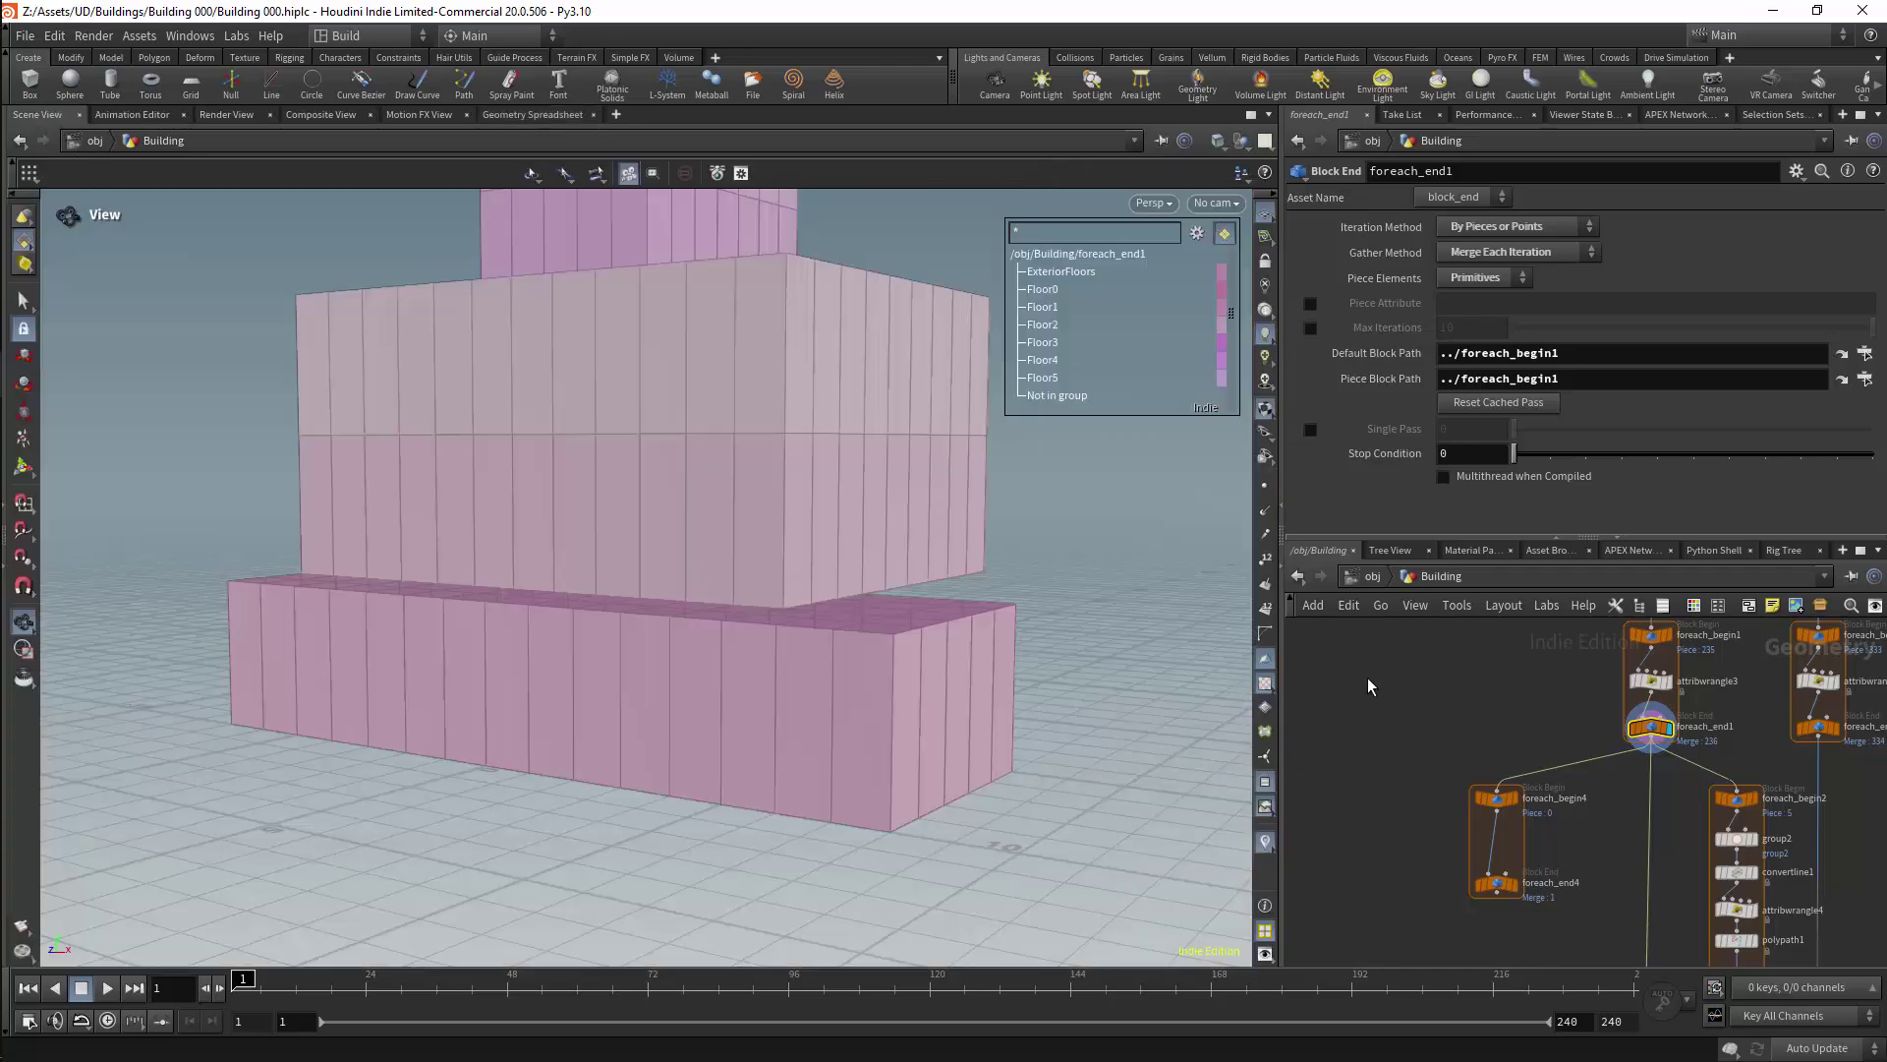
Step: Enable foreach_end4's Piece Attribute with the value FloorNum and check its single-pass output in the geometry spreadsheet and 3D view
{"action": "middle_click_drag", "start_coordinate": [1505, 713], "coordinate": [1431, 698]}
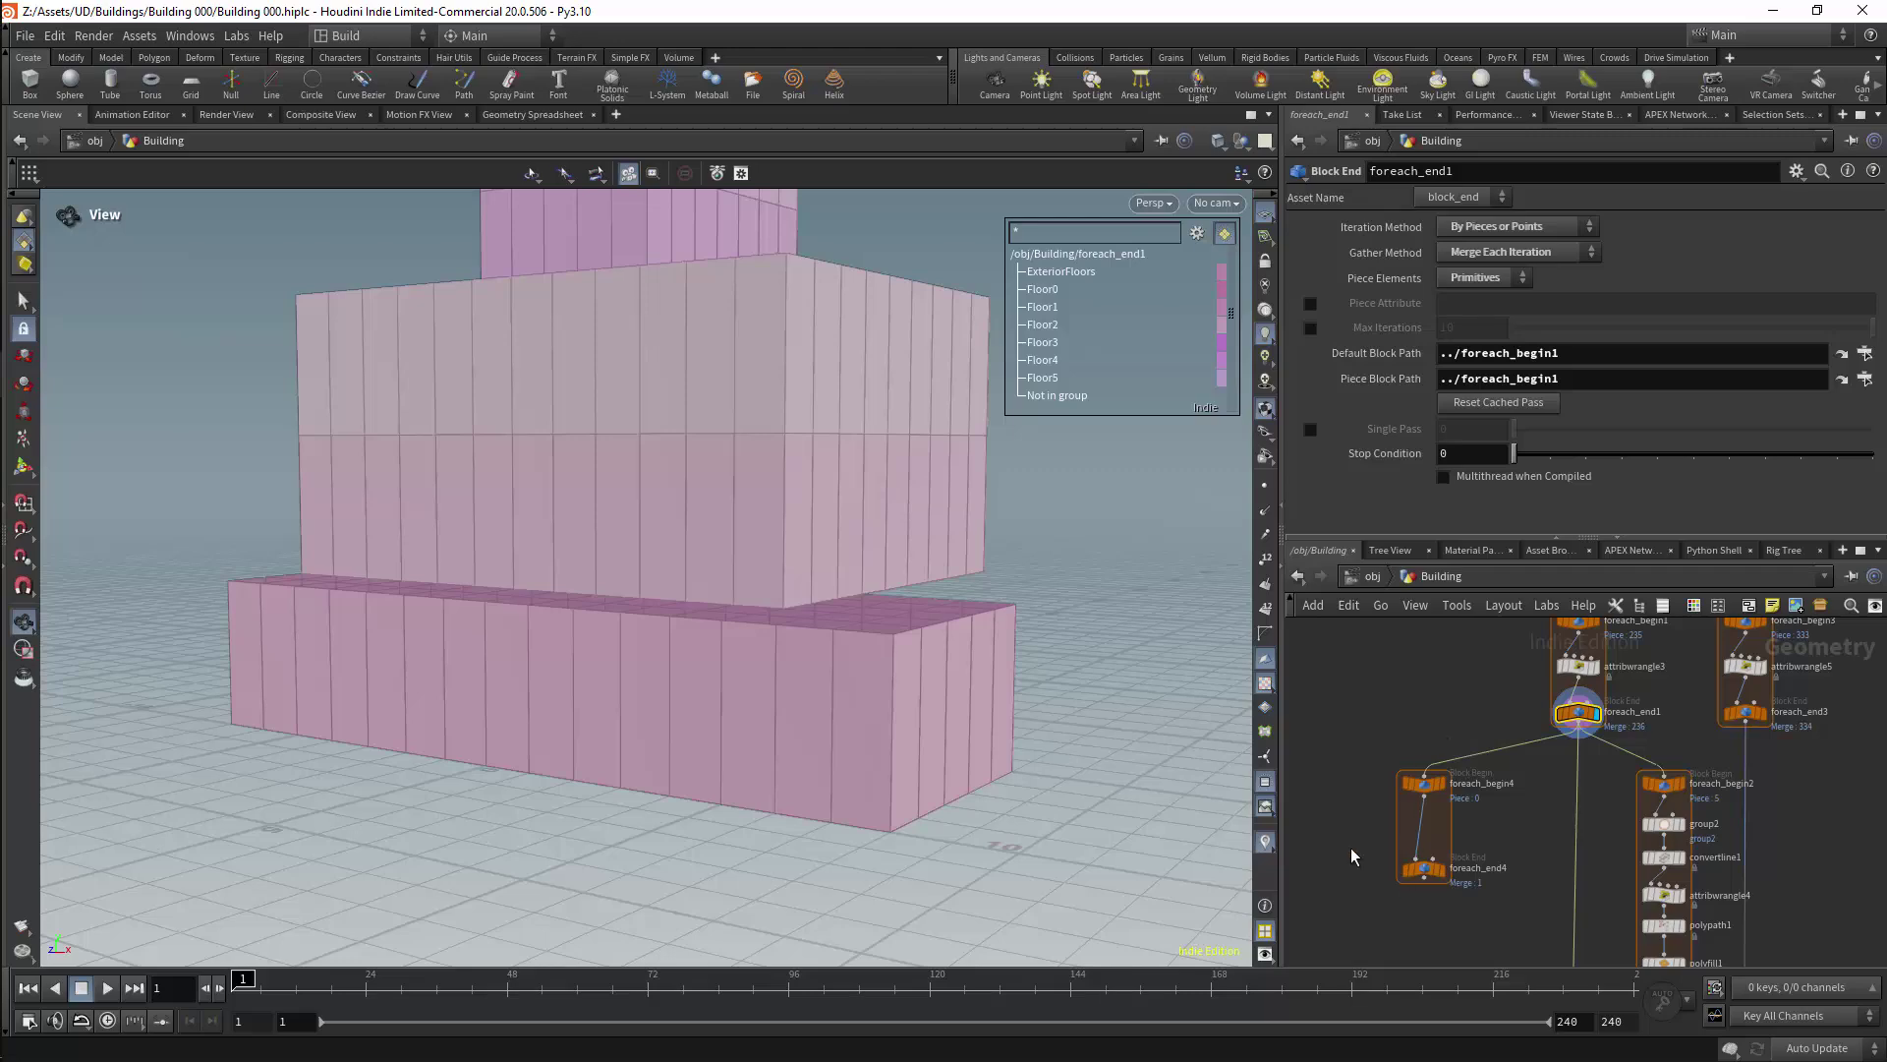
{"action": "left_click", "coordinate": [1427, 869]}
{"action": "left_click", "coordinate": [1447, 870]}
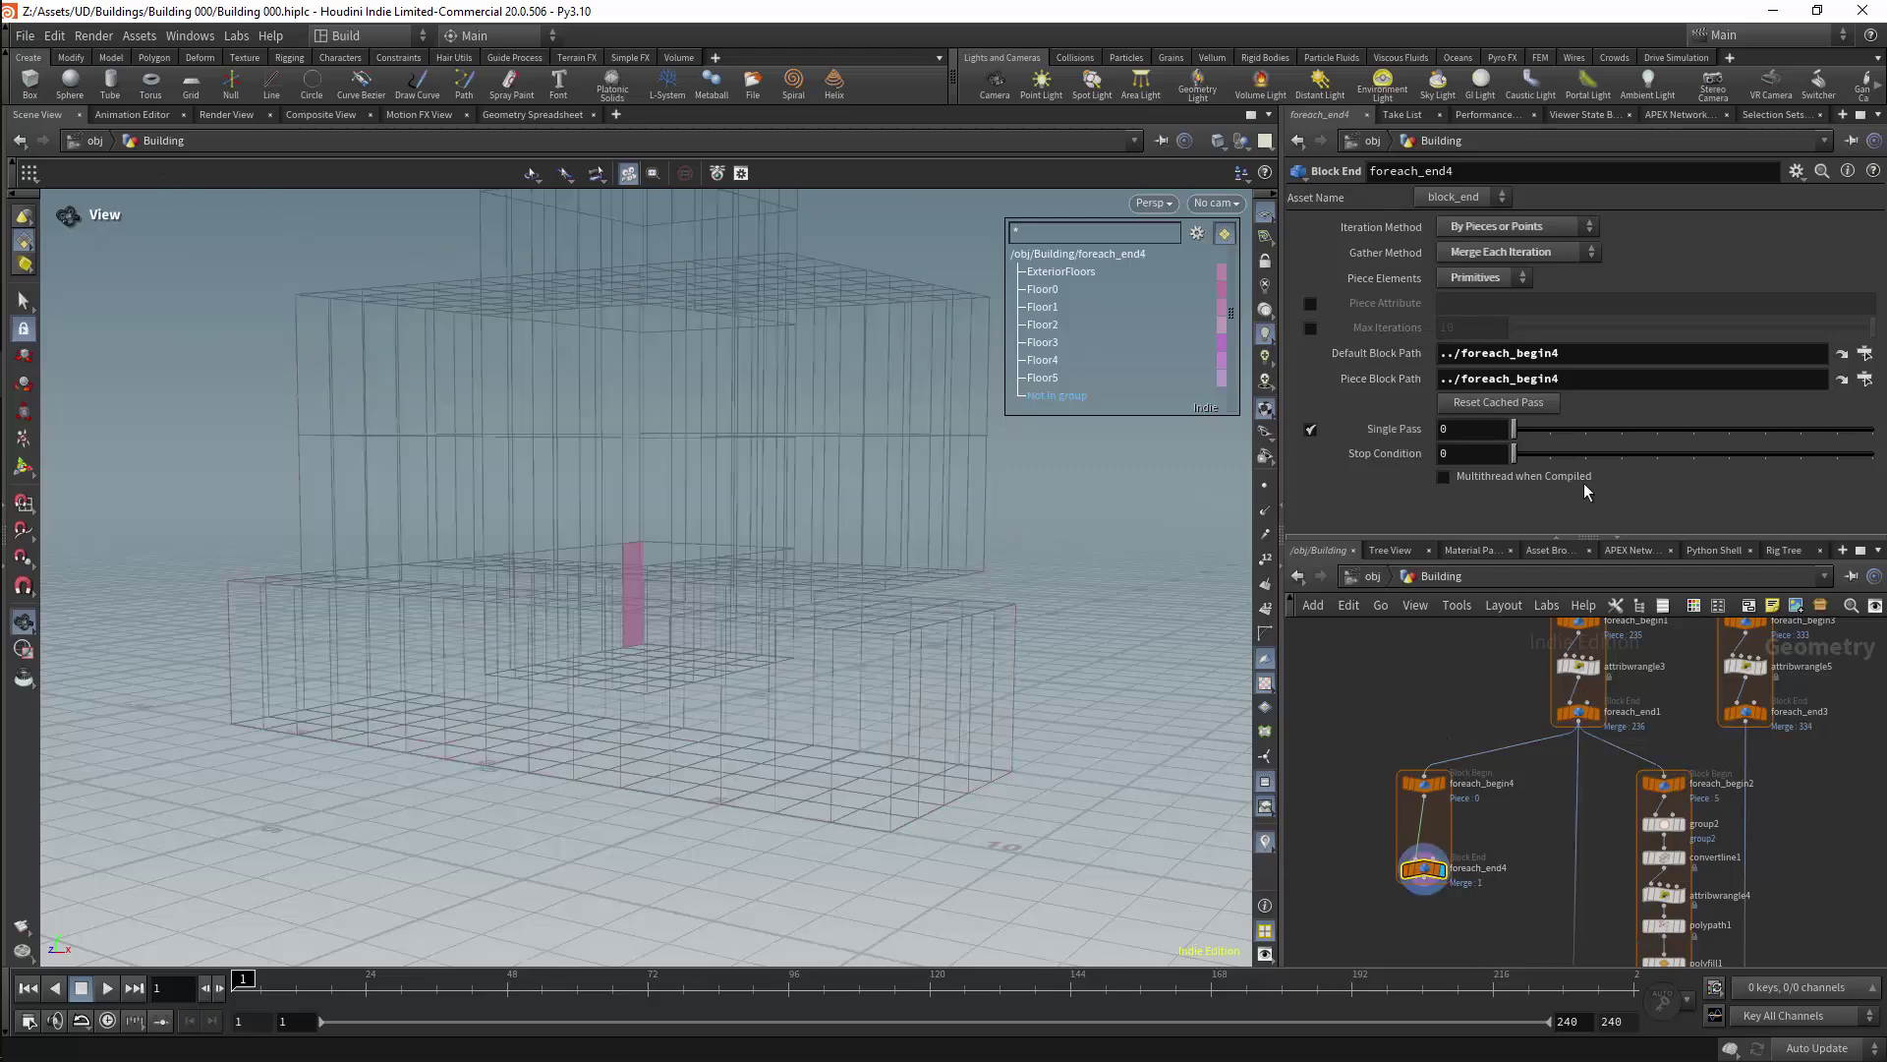
{"action": "left_click", "coordinate": [506, 115]}
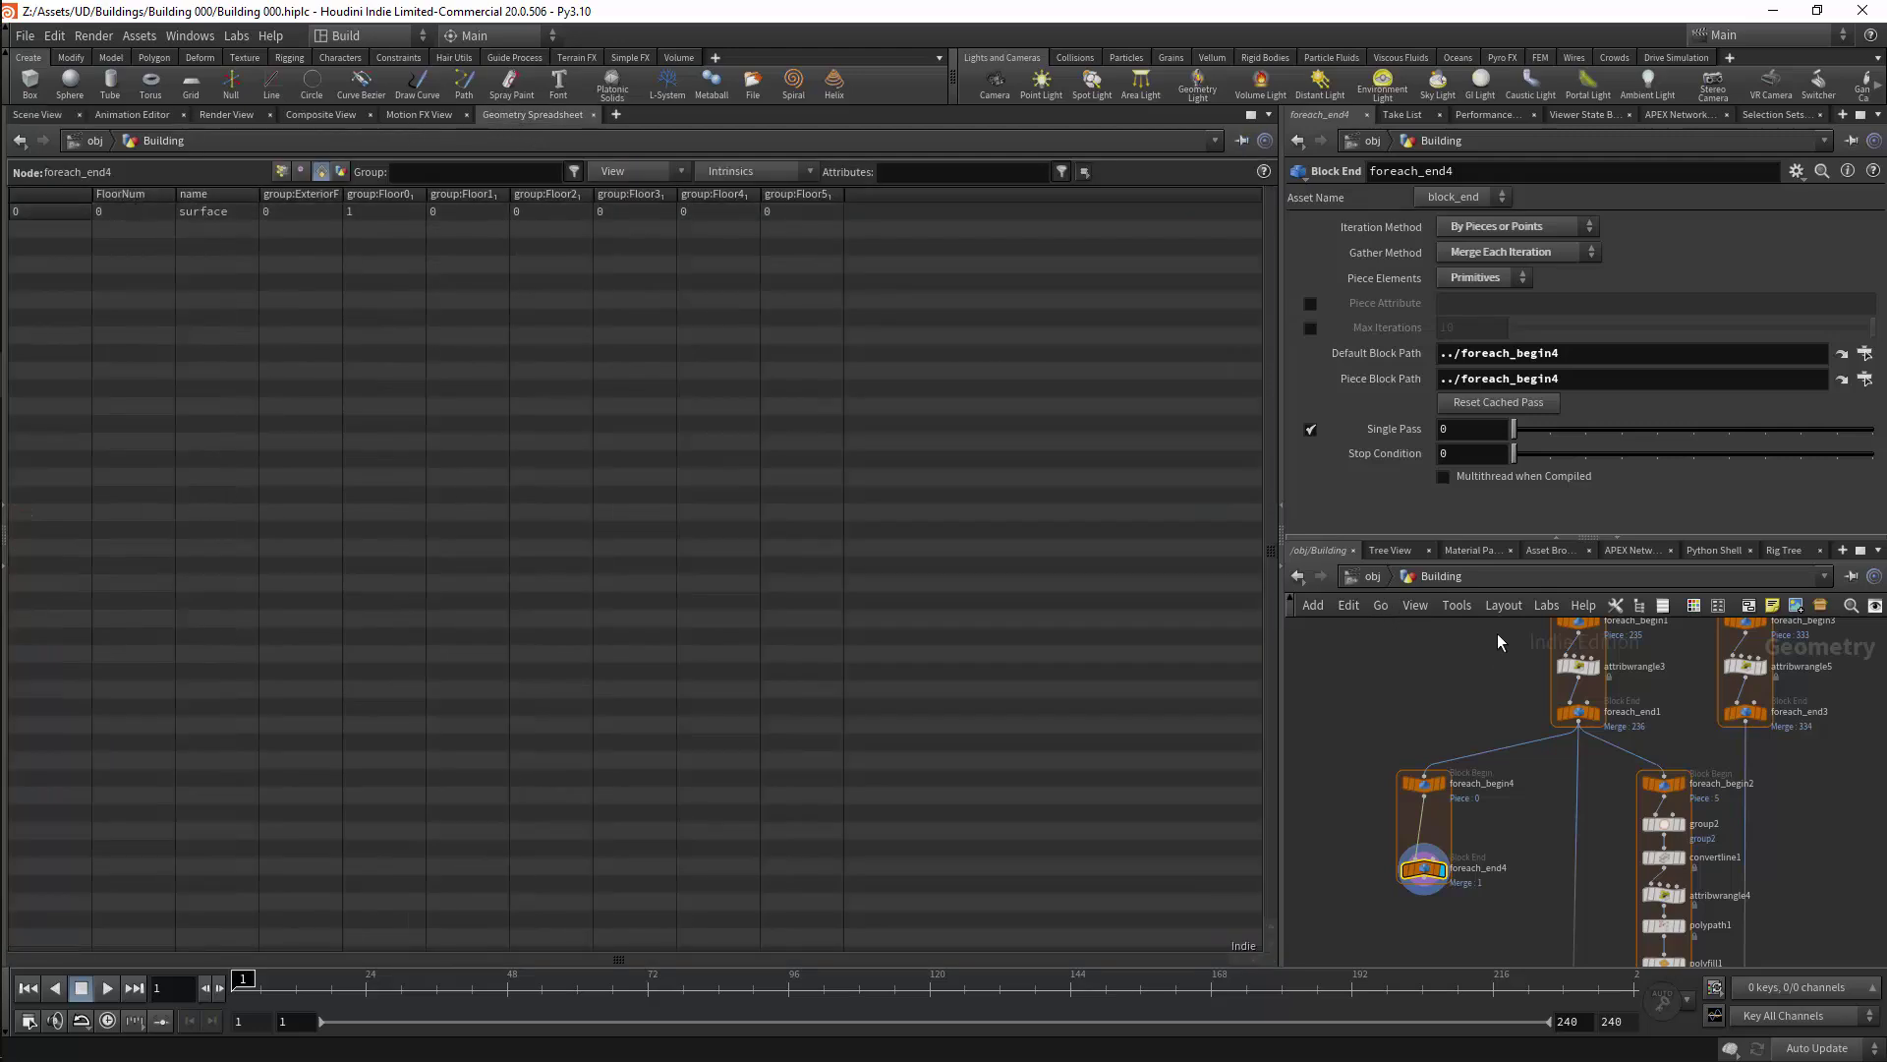
{"action": "left_click", "coordinate": [1308, 303]}
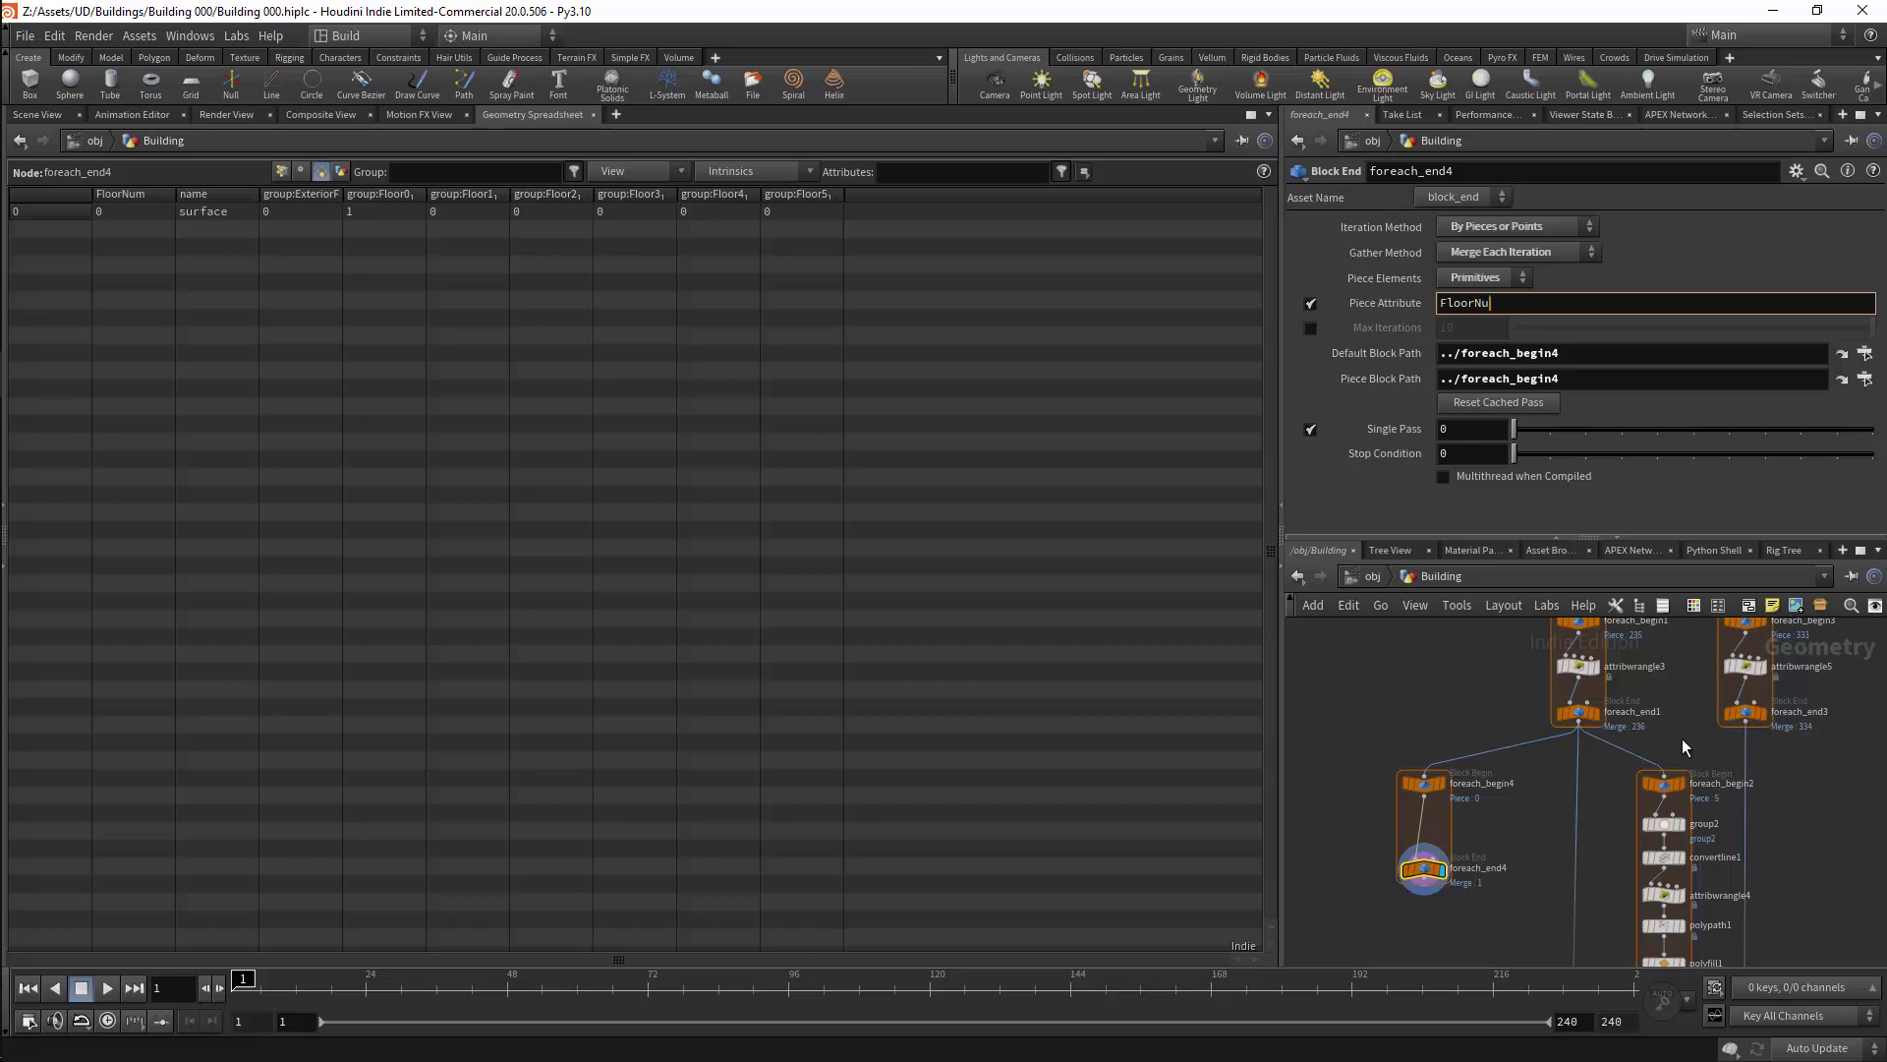
{"action": "key", "text": "Return"}
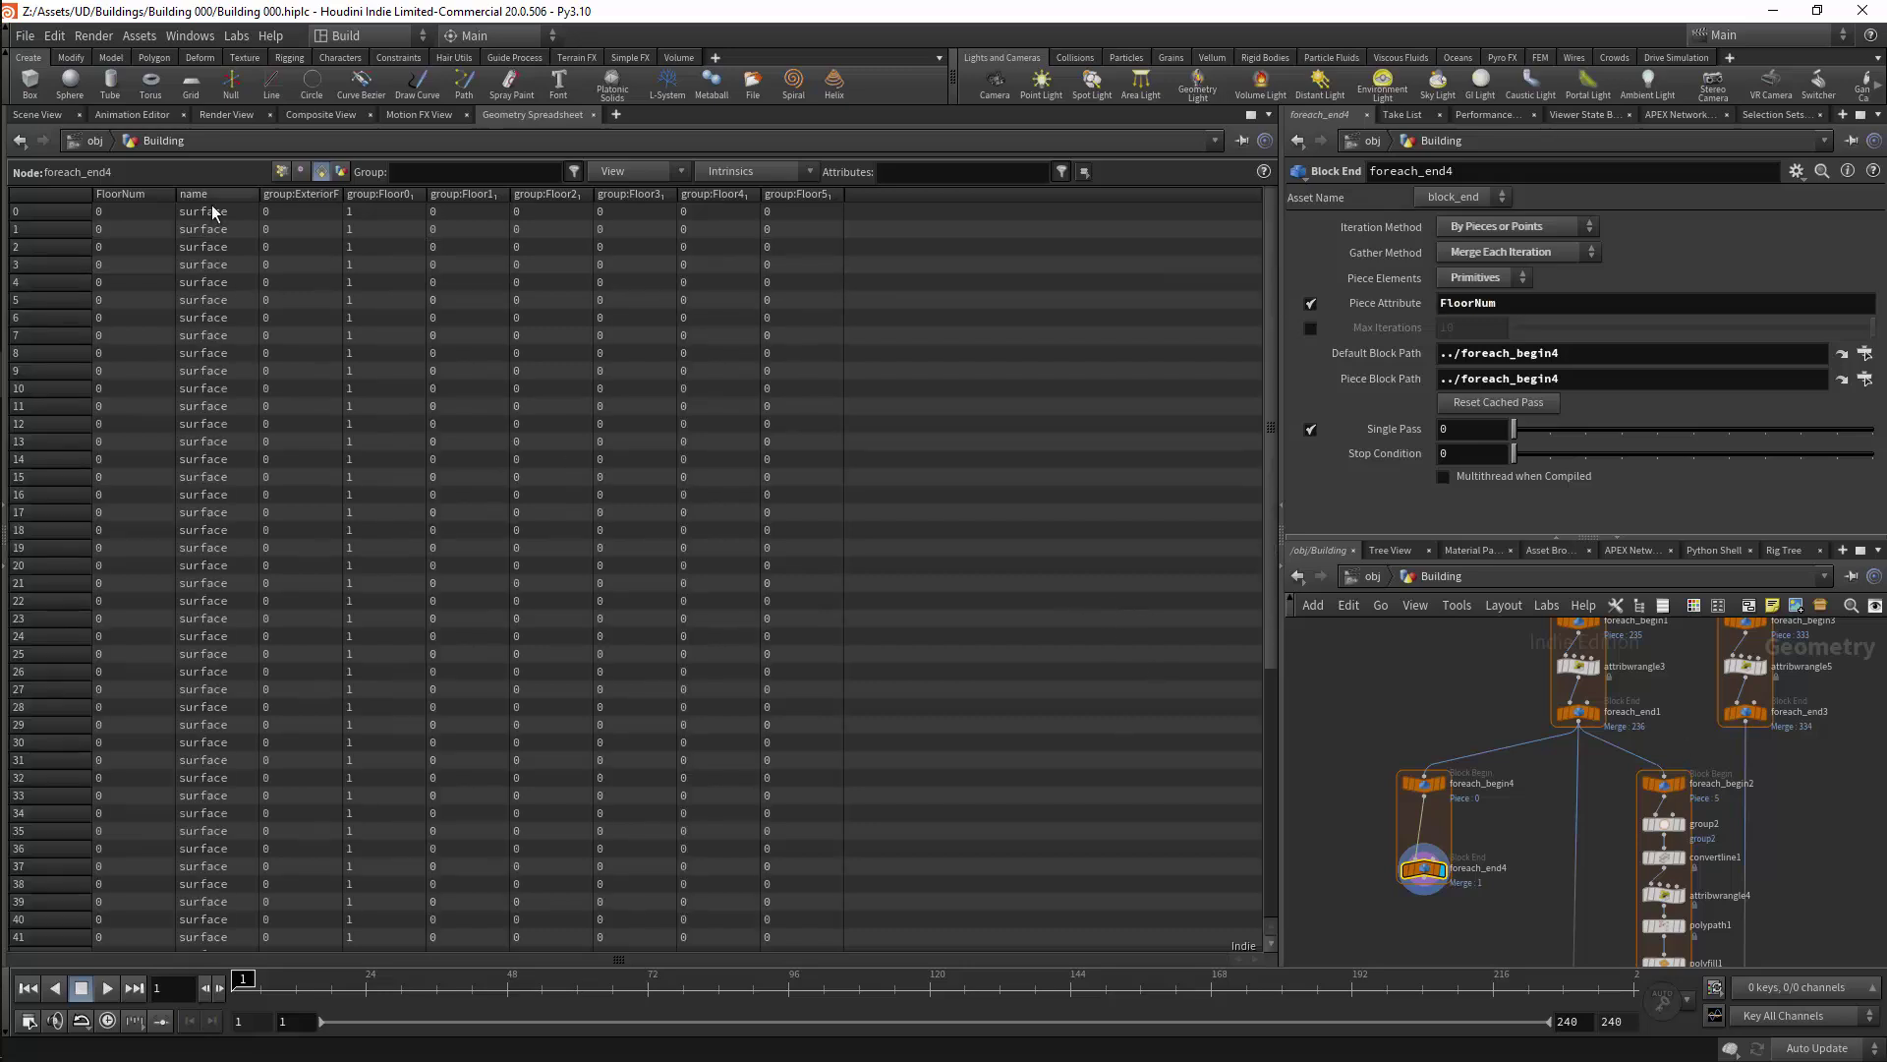
{"action": "left_click_drag", "start_coordinate": [1272, 550], "coordinate": [1278, 822]}
{"action": "left_click", "coordinate": [44, 115]}
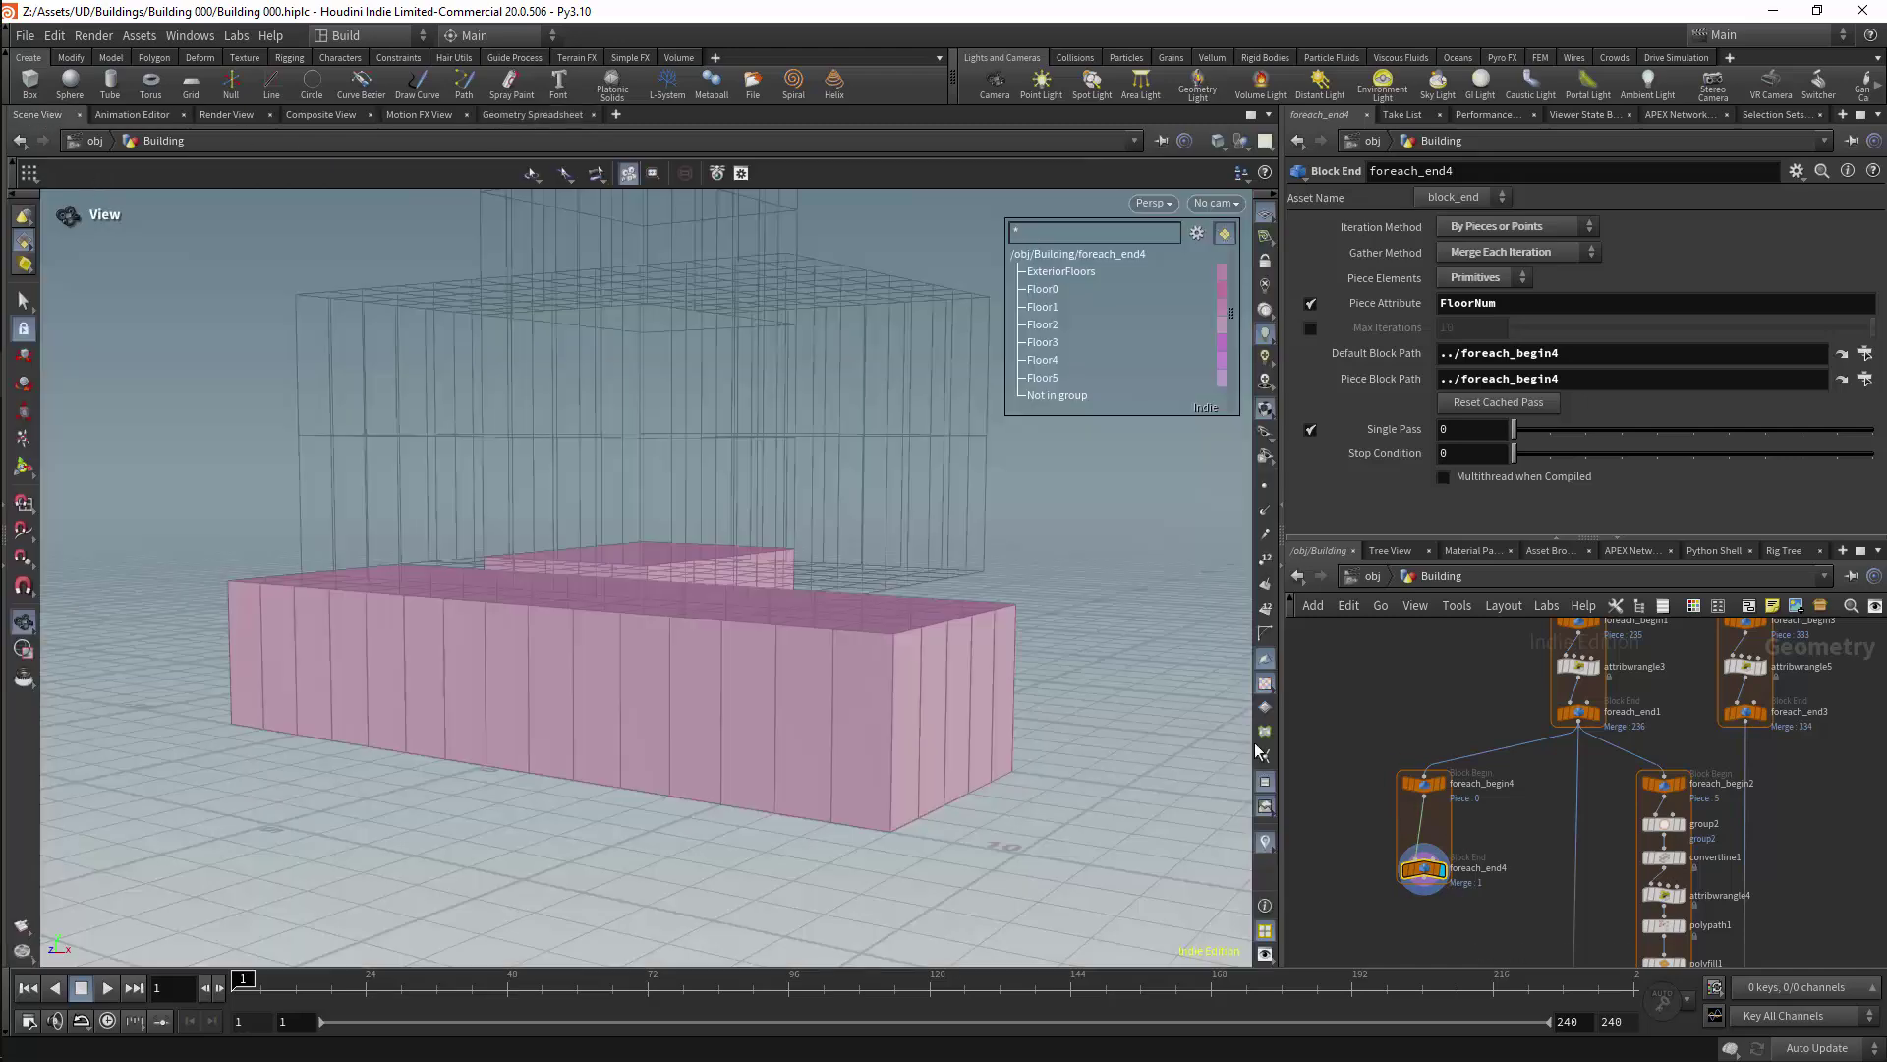
{"action": "left_click_drag", "start_coordinate": [865, 511], "coordinate": [1023, 609]}
{"action": "mouse_move", "coordinate": [1525, 438]}
{"action": "left_mouse_down"}
{"action": "mouse_move", "coordinate": [1651, 430]}
{"action": "mouse_move", "coordinate": [1513, 433]}
{"action": "left_mouse_up"}
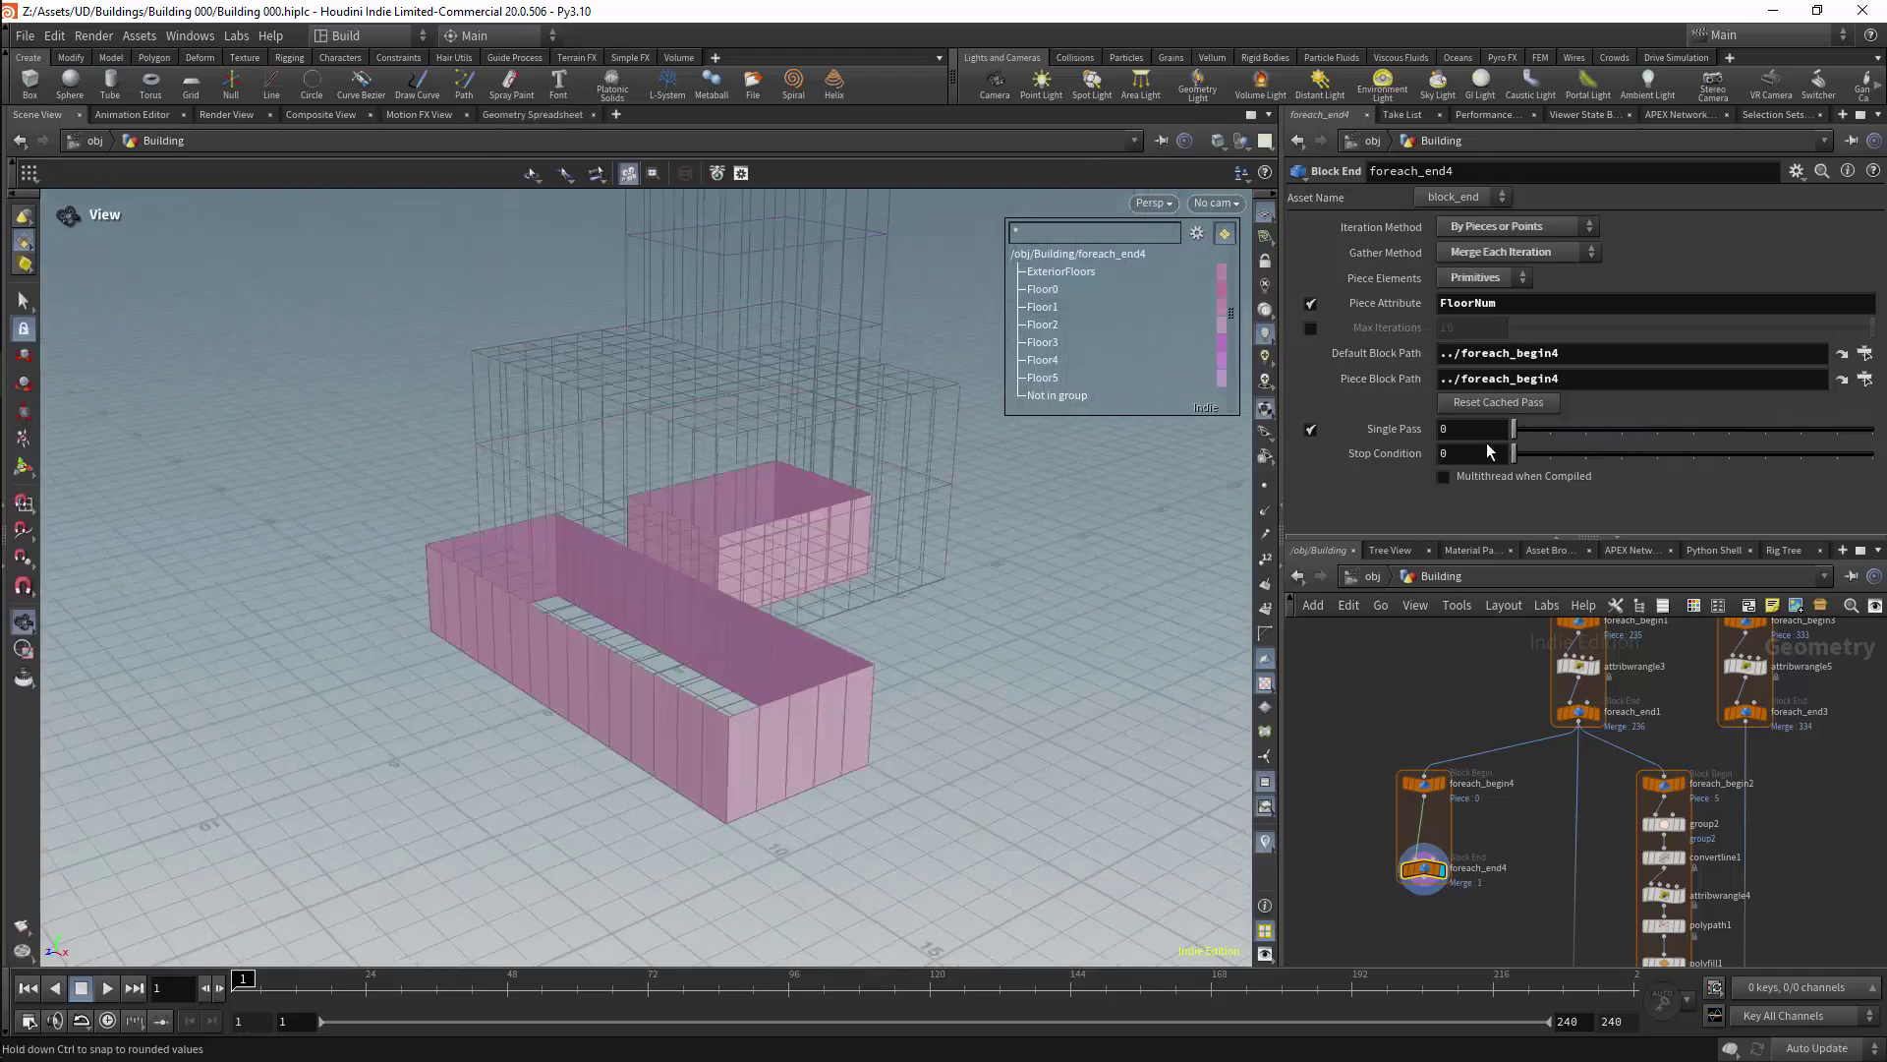
Step: Add a Fuse node between foreach_begin4 and foreach_end4 and display its output
{"action": "scroll", "coordinate": [1377, 810], "scroll_direction": "down", "scroll_amount": 2}
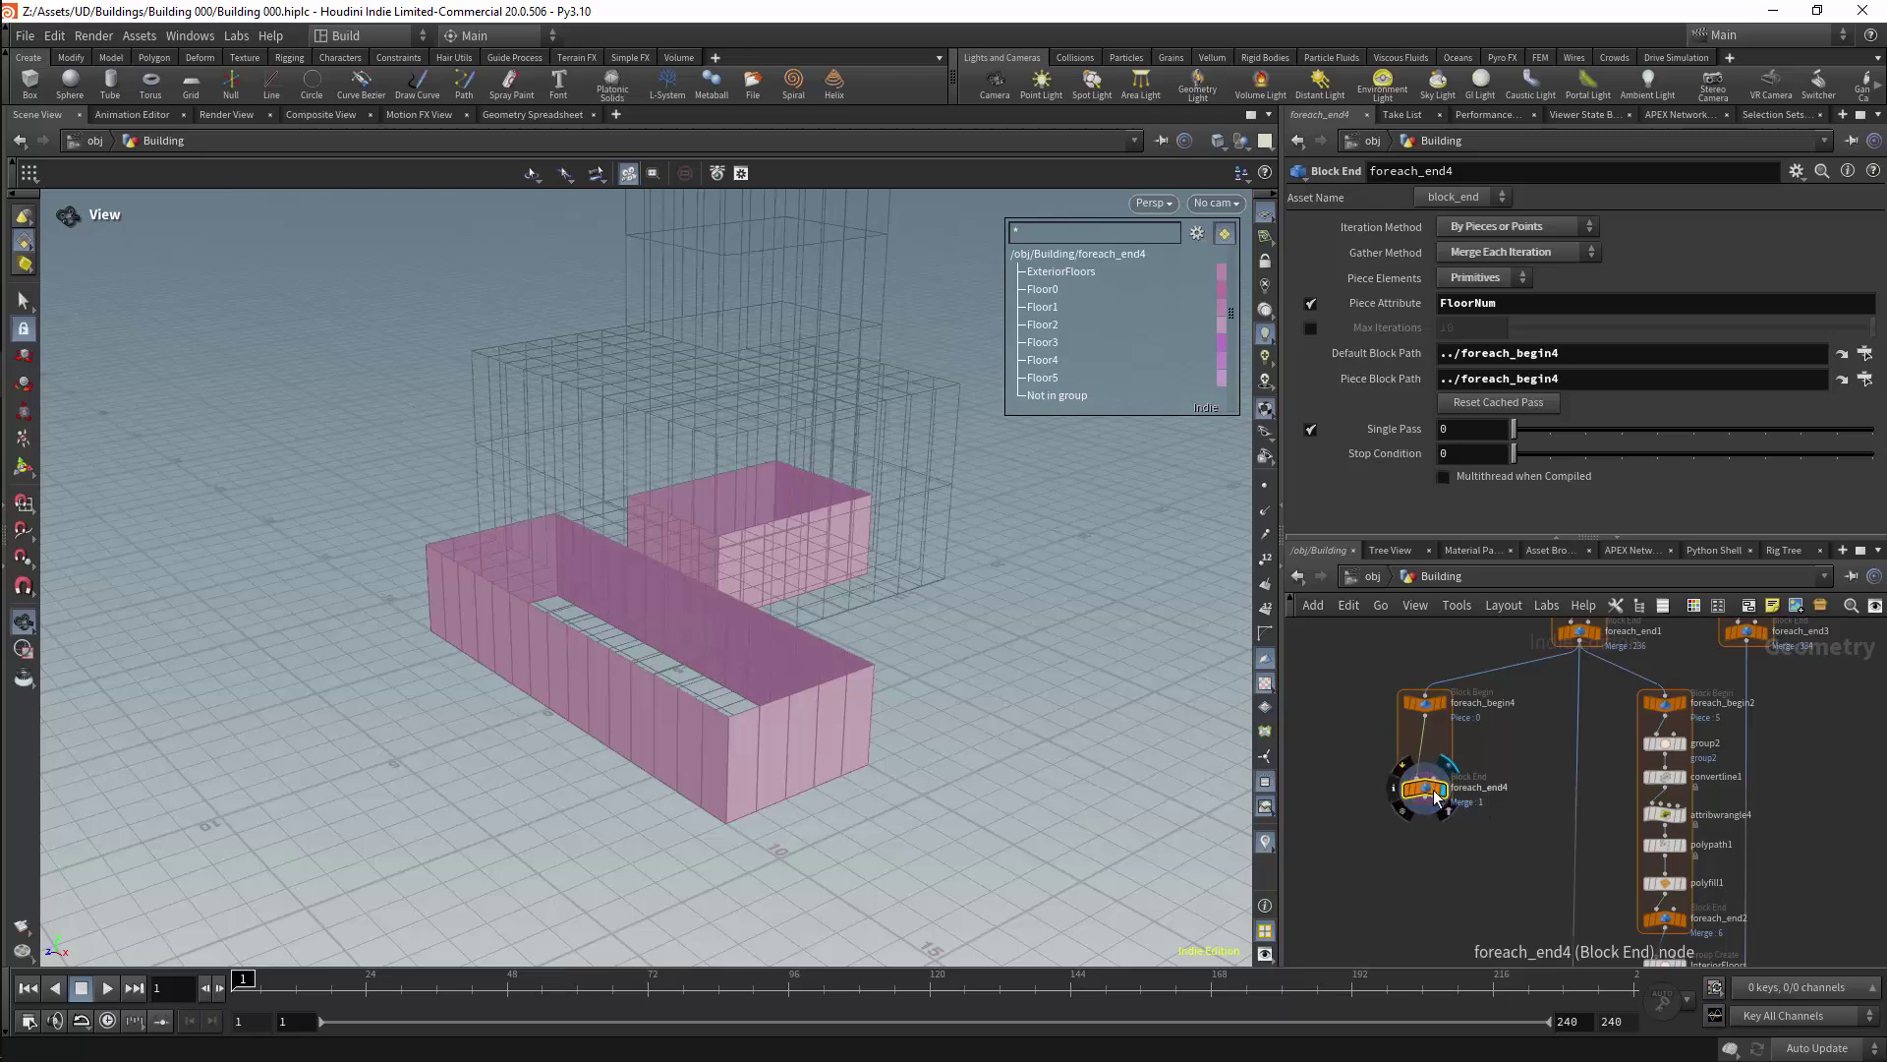
{"action": "left_click_drag", "start_coordinate": [1431, 773], "coordinate": [1432, 887]}
{"action": "key", "text": "Tab"}
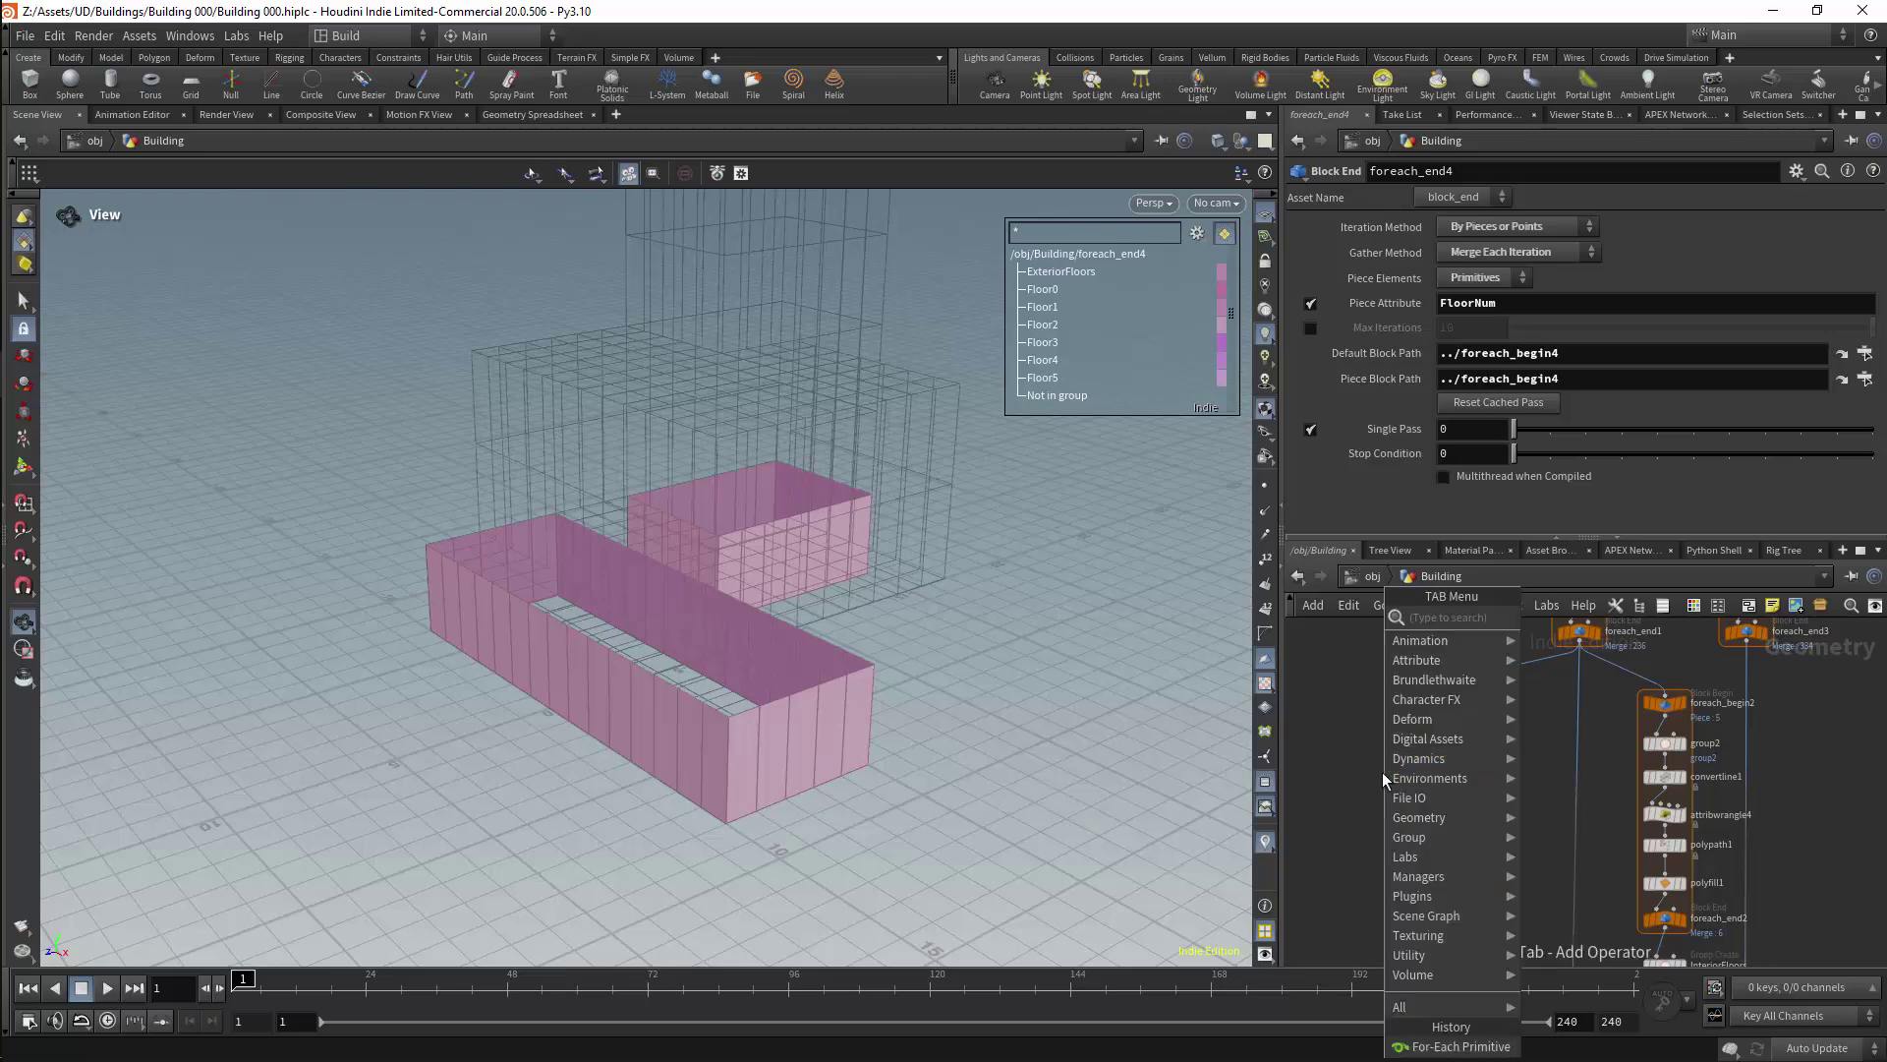
{"action": "type", "text": "fuse"}
{"action": "key", "text": "Return"}
{"action": "left_click", "coordinate": [1382, 771]}
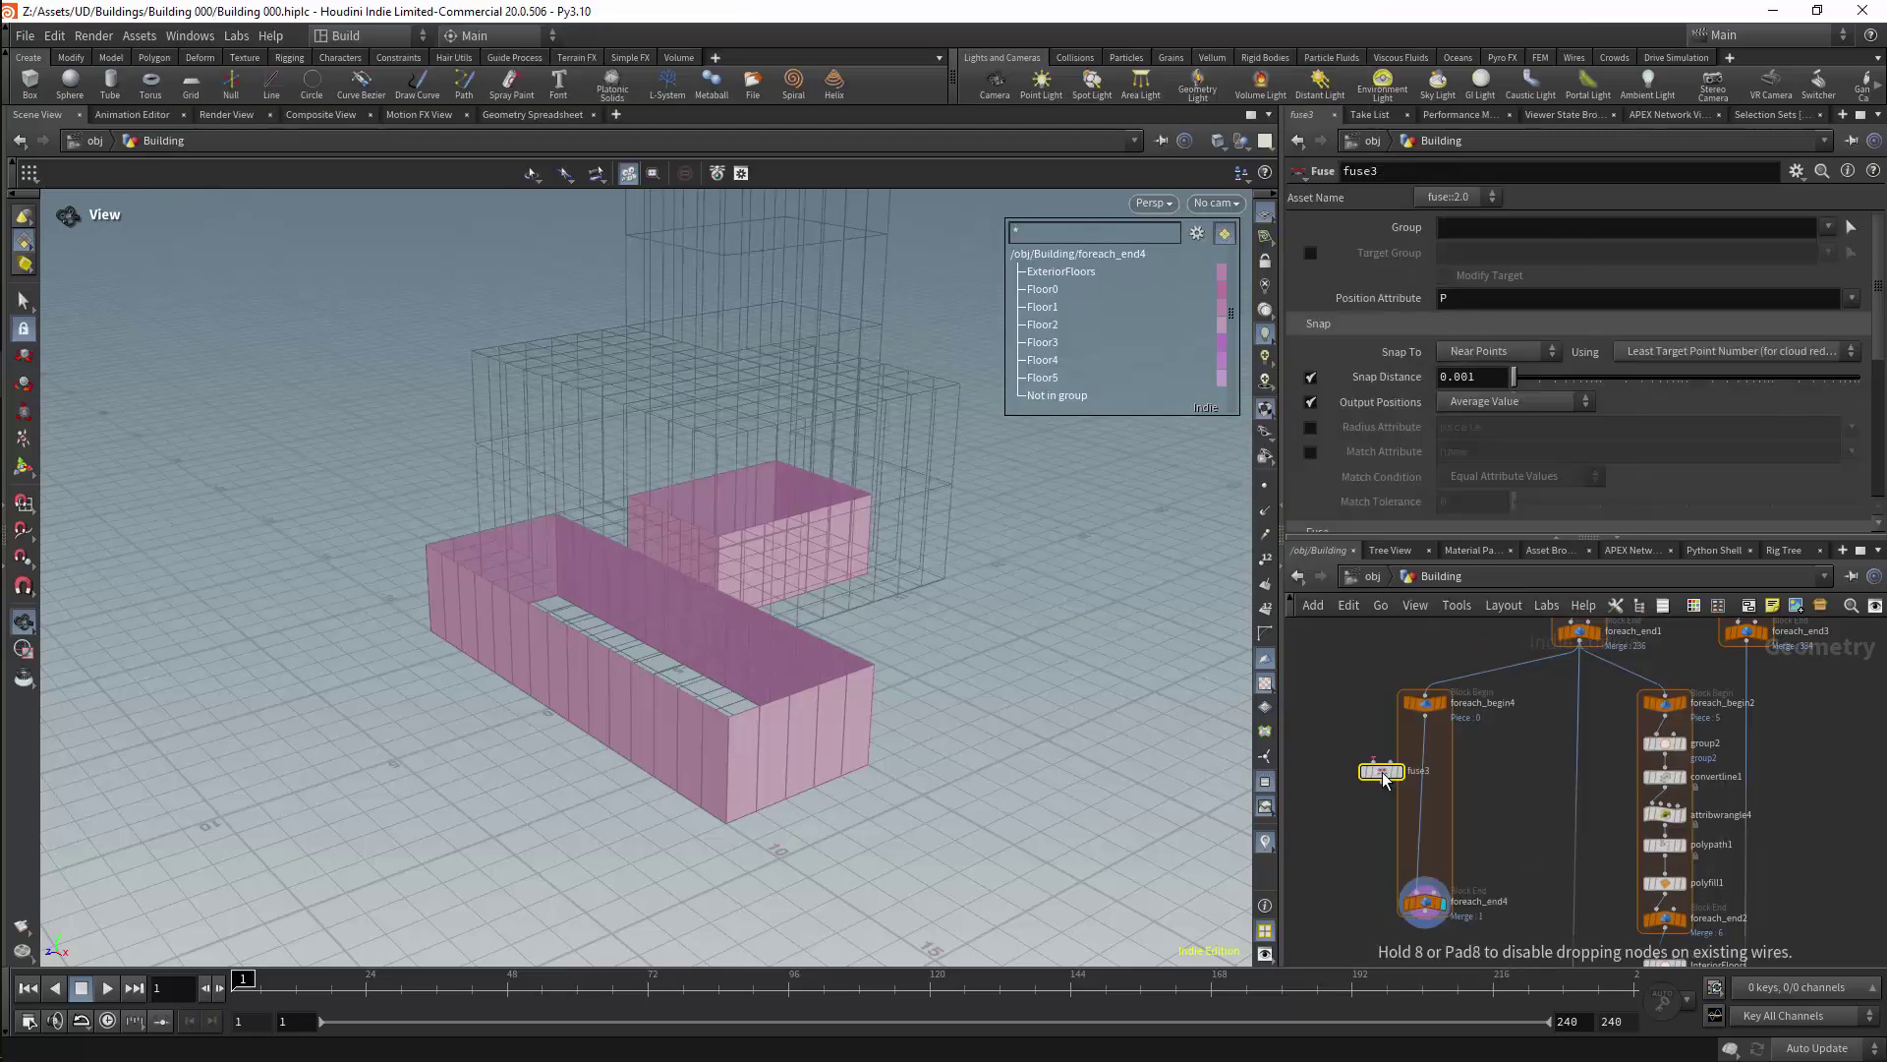
{"action": "left_click_drag", "start_coordinate": [1382, 771], "coordinate": [1435, 755]}
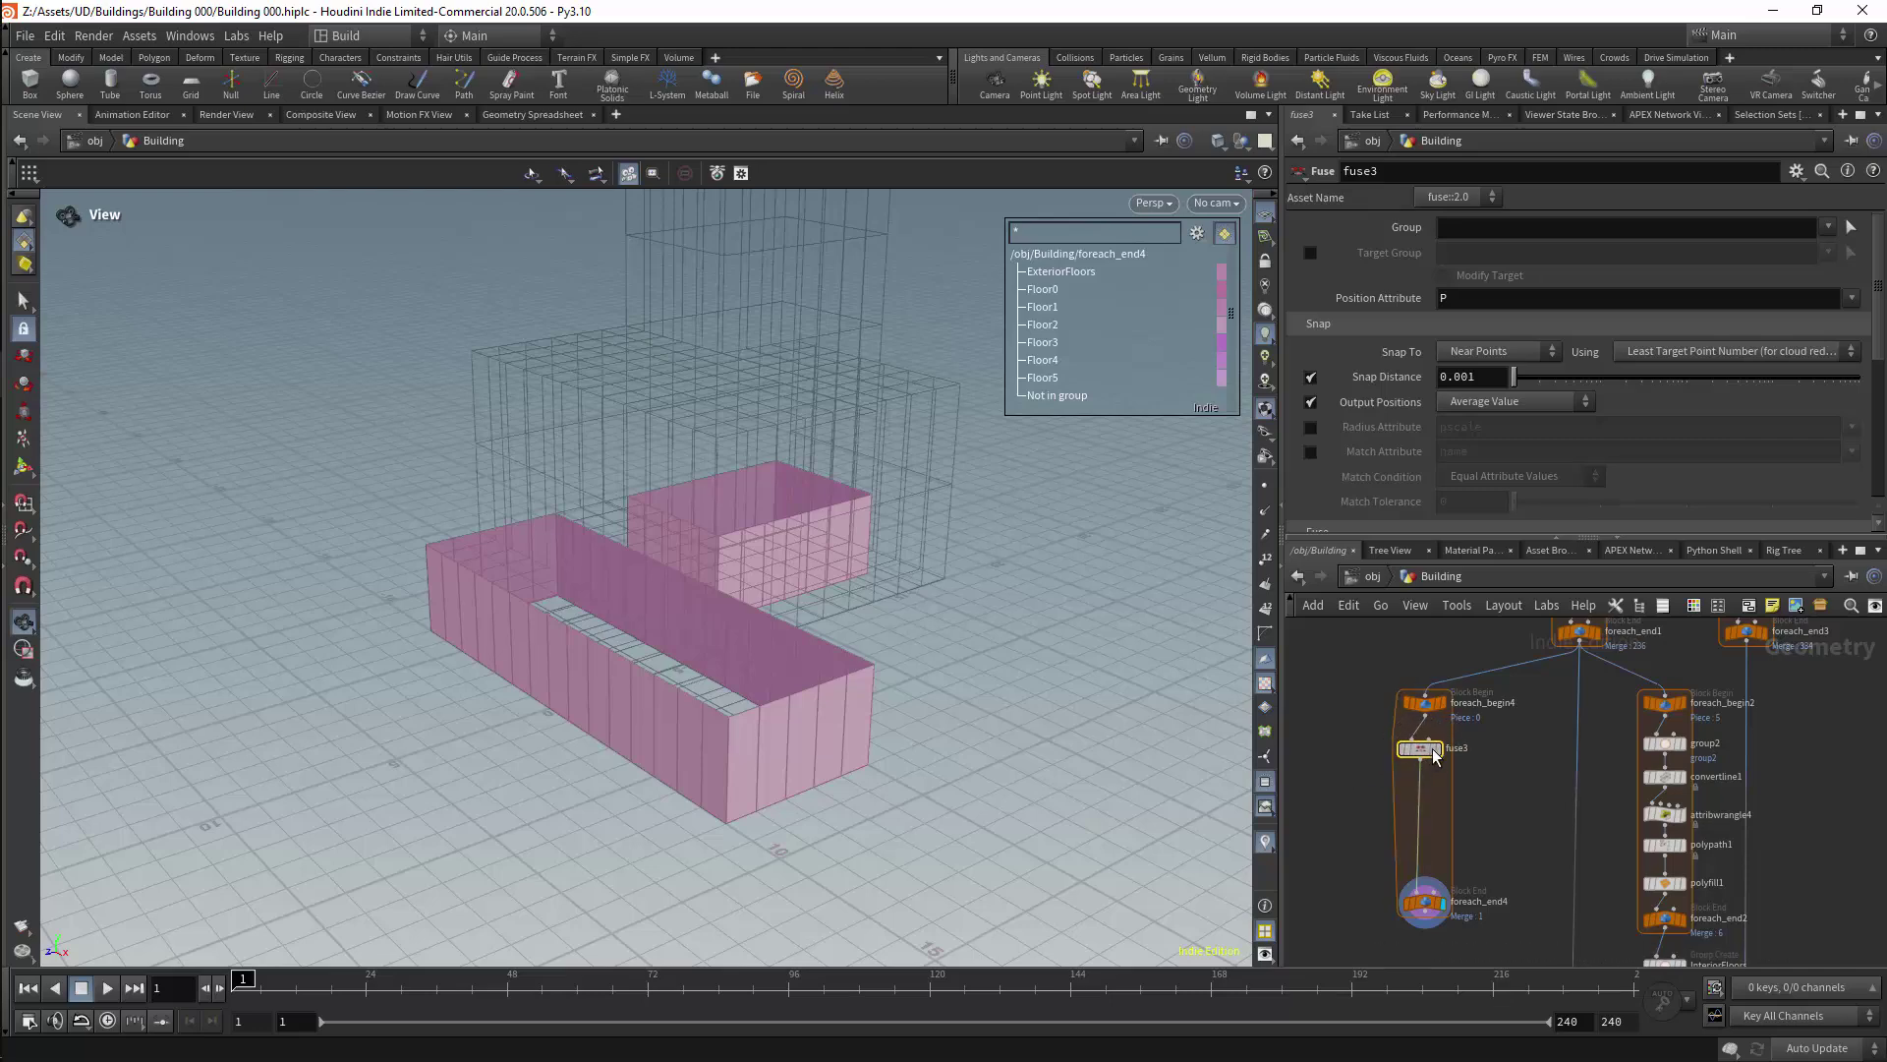
{"action": "left_click", "coordinate": [1438, 744]}
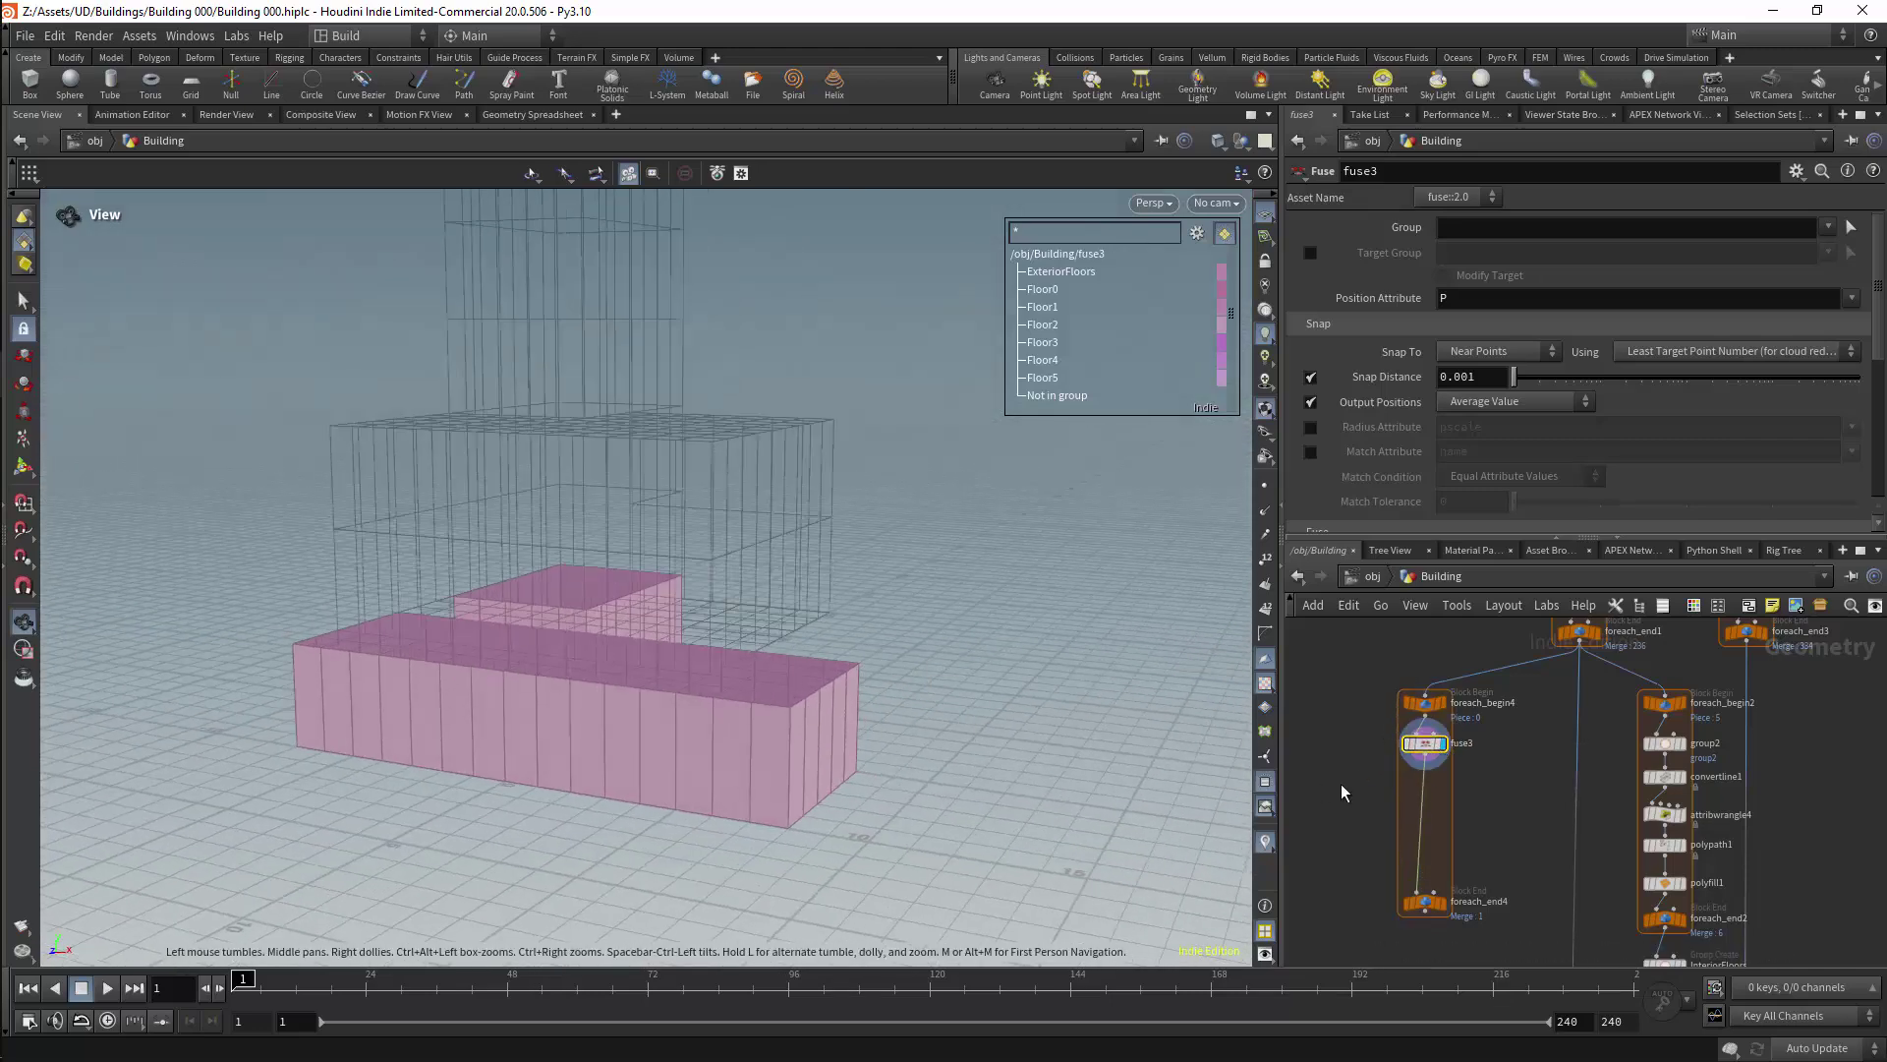
Step: Add a Null node inside the loop, connect it to foreach_begin4's output beside fuse3, and display it
{"action": "left_click_drag", "start_coordinate": [1424, 744], "coordinate": [1421, 837]}
{"action": "key", "text": "Tab"}
{"action": "type", "text": "nul"}
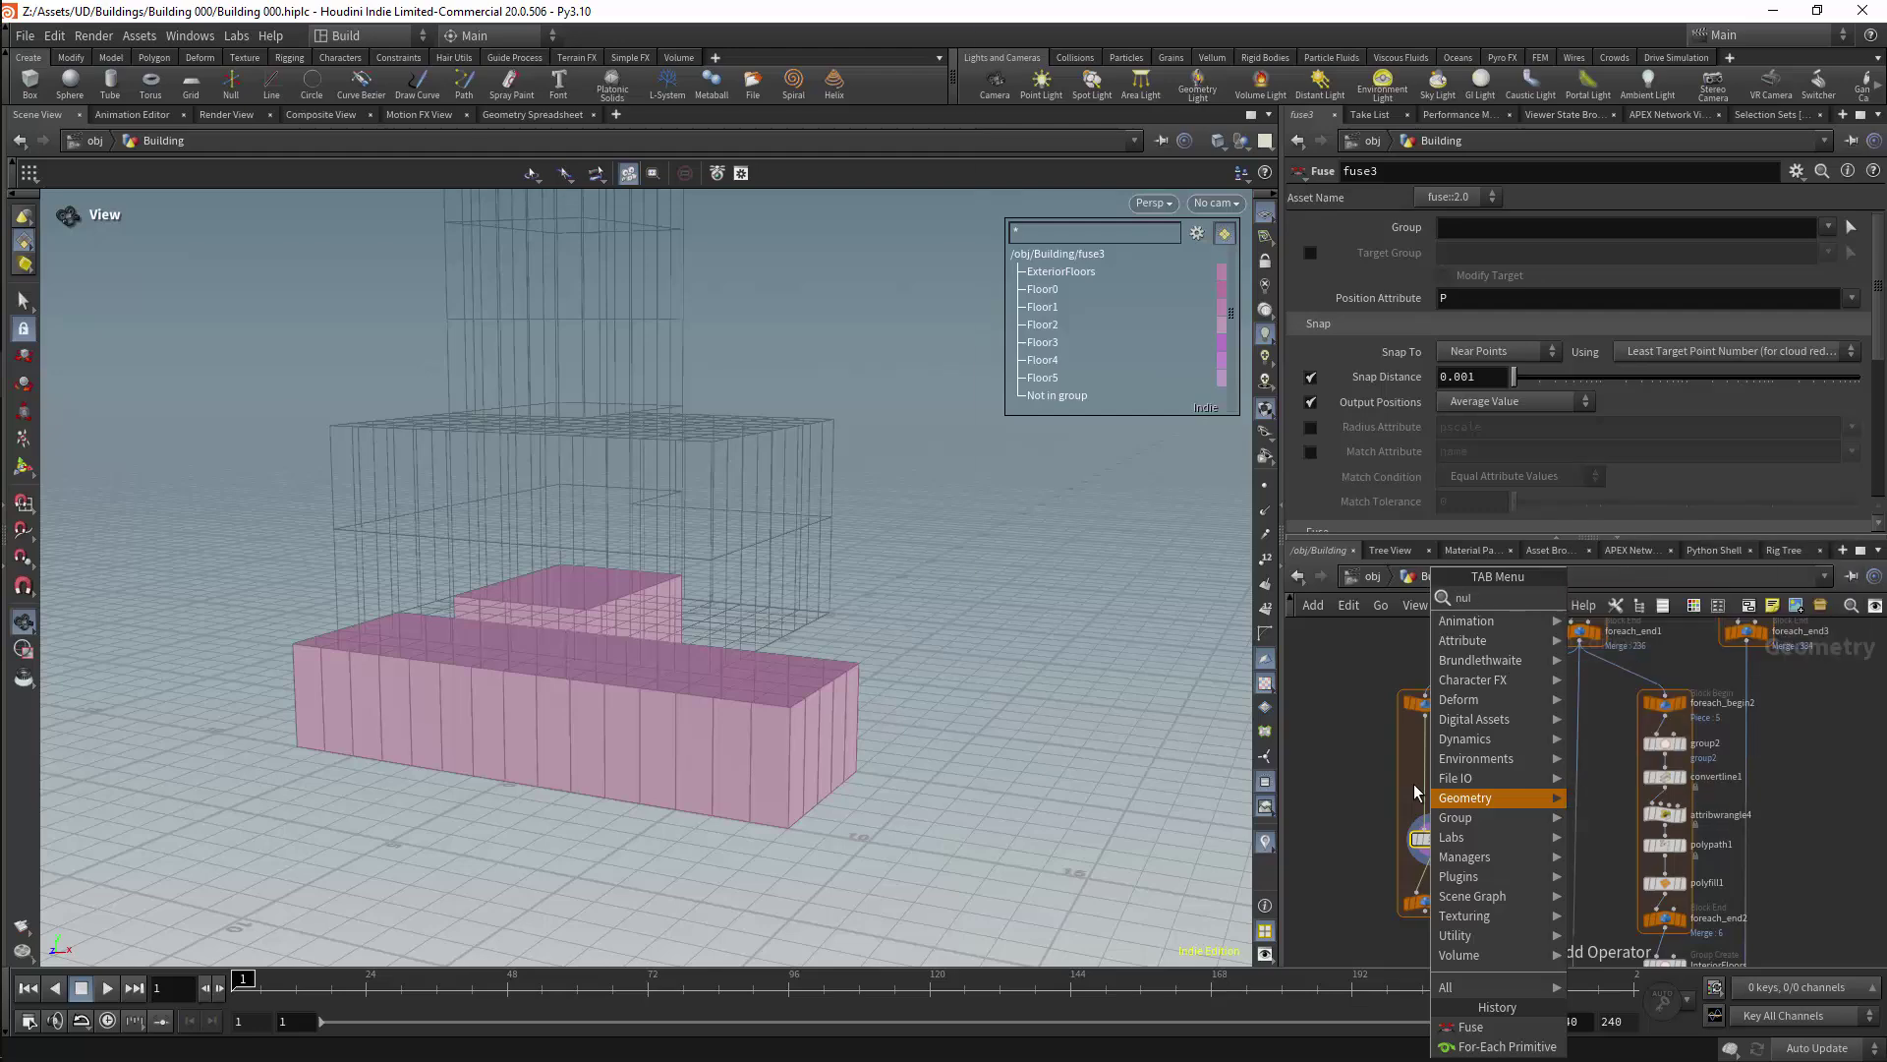
{"action": "key", "text": "Return"}
{"action": "left_click", "coordinate": [1349, 776]}
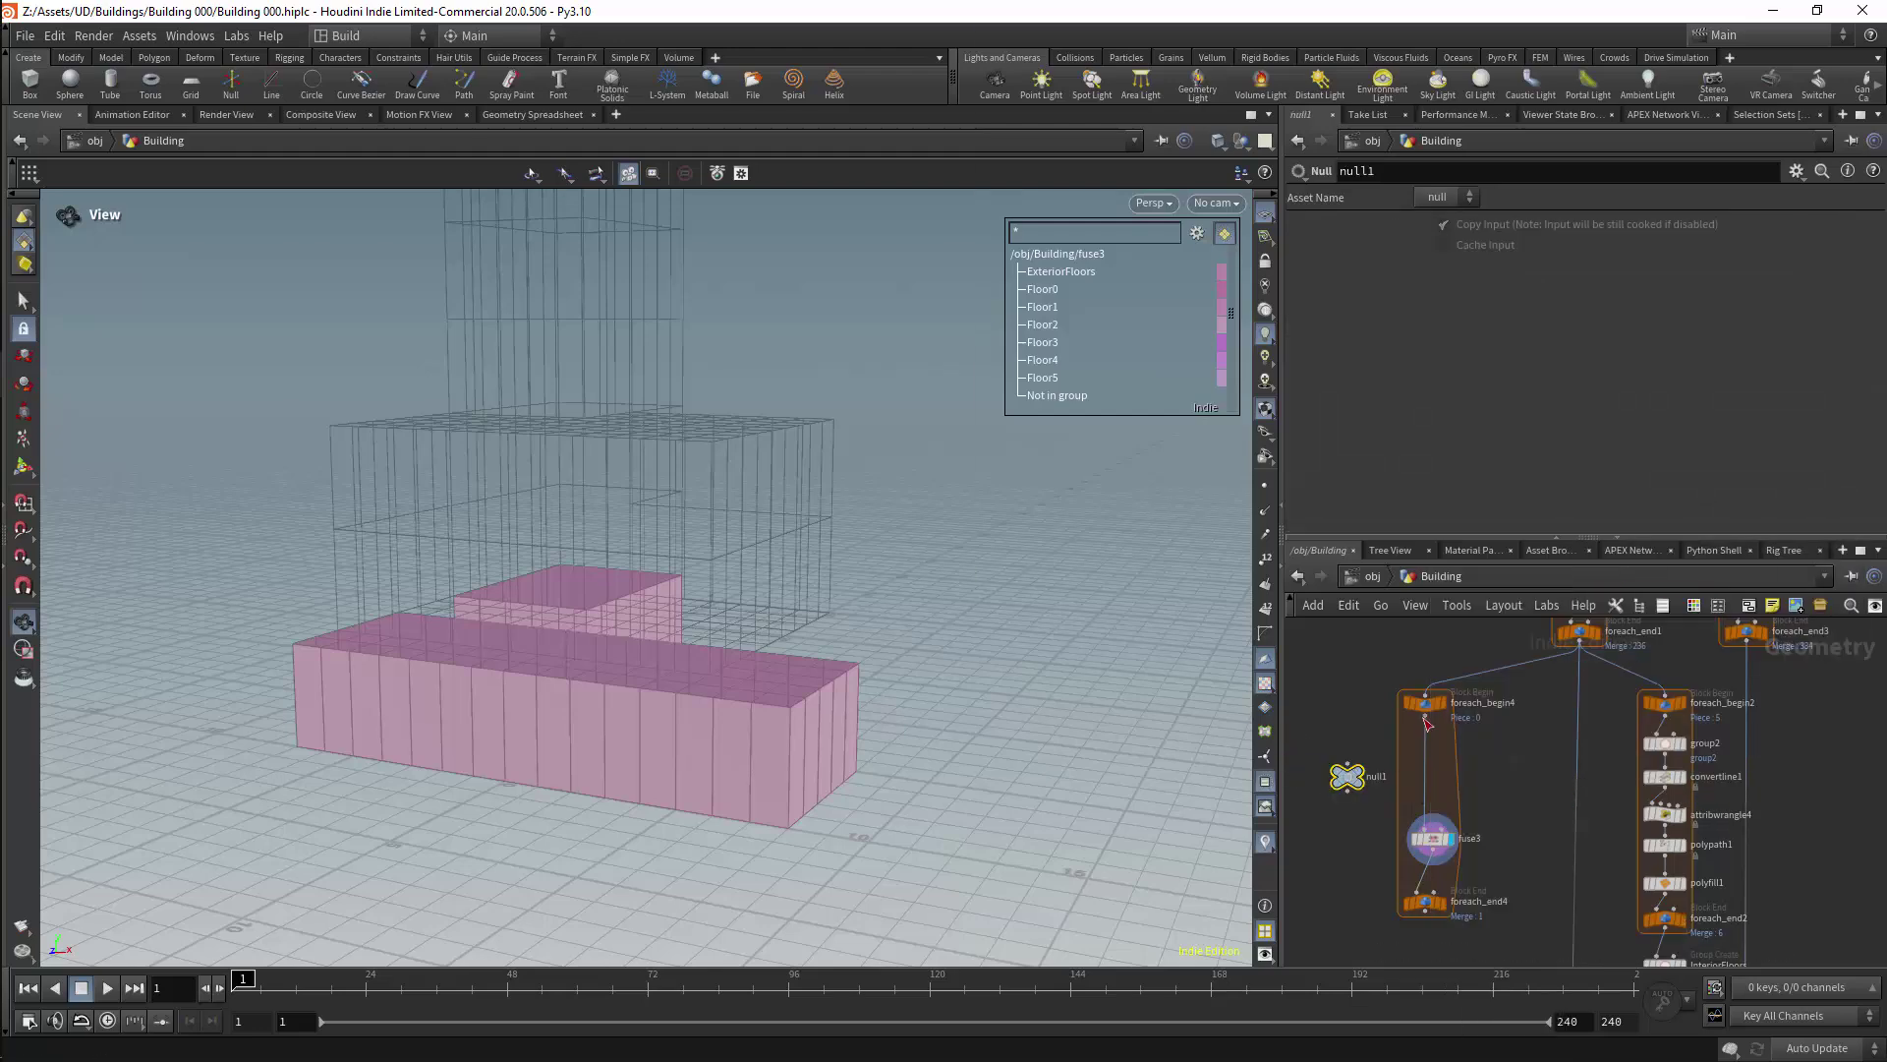
{"action": "left_click", "coordinate": [1368, 755]}
Step: Show point numbers in the 3D view and examine the unfused panel corners on null1
{"action": "left_click", "coordinate": [1265, 559]}
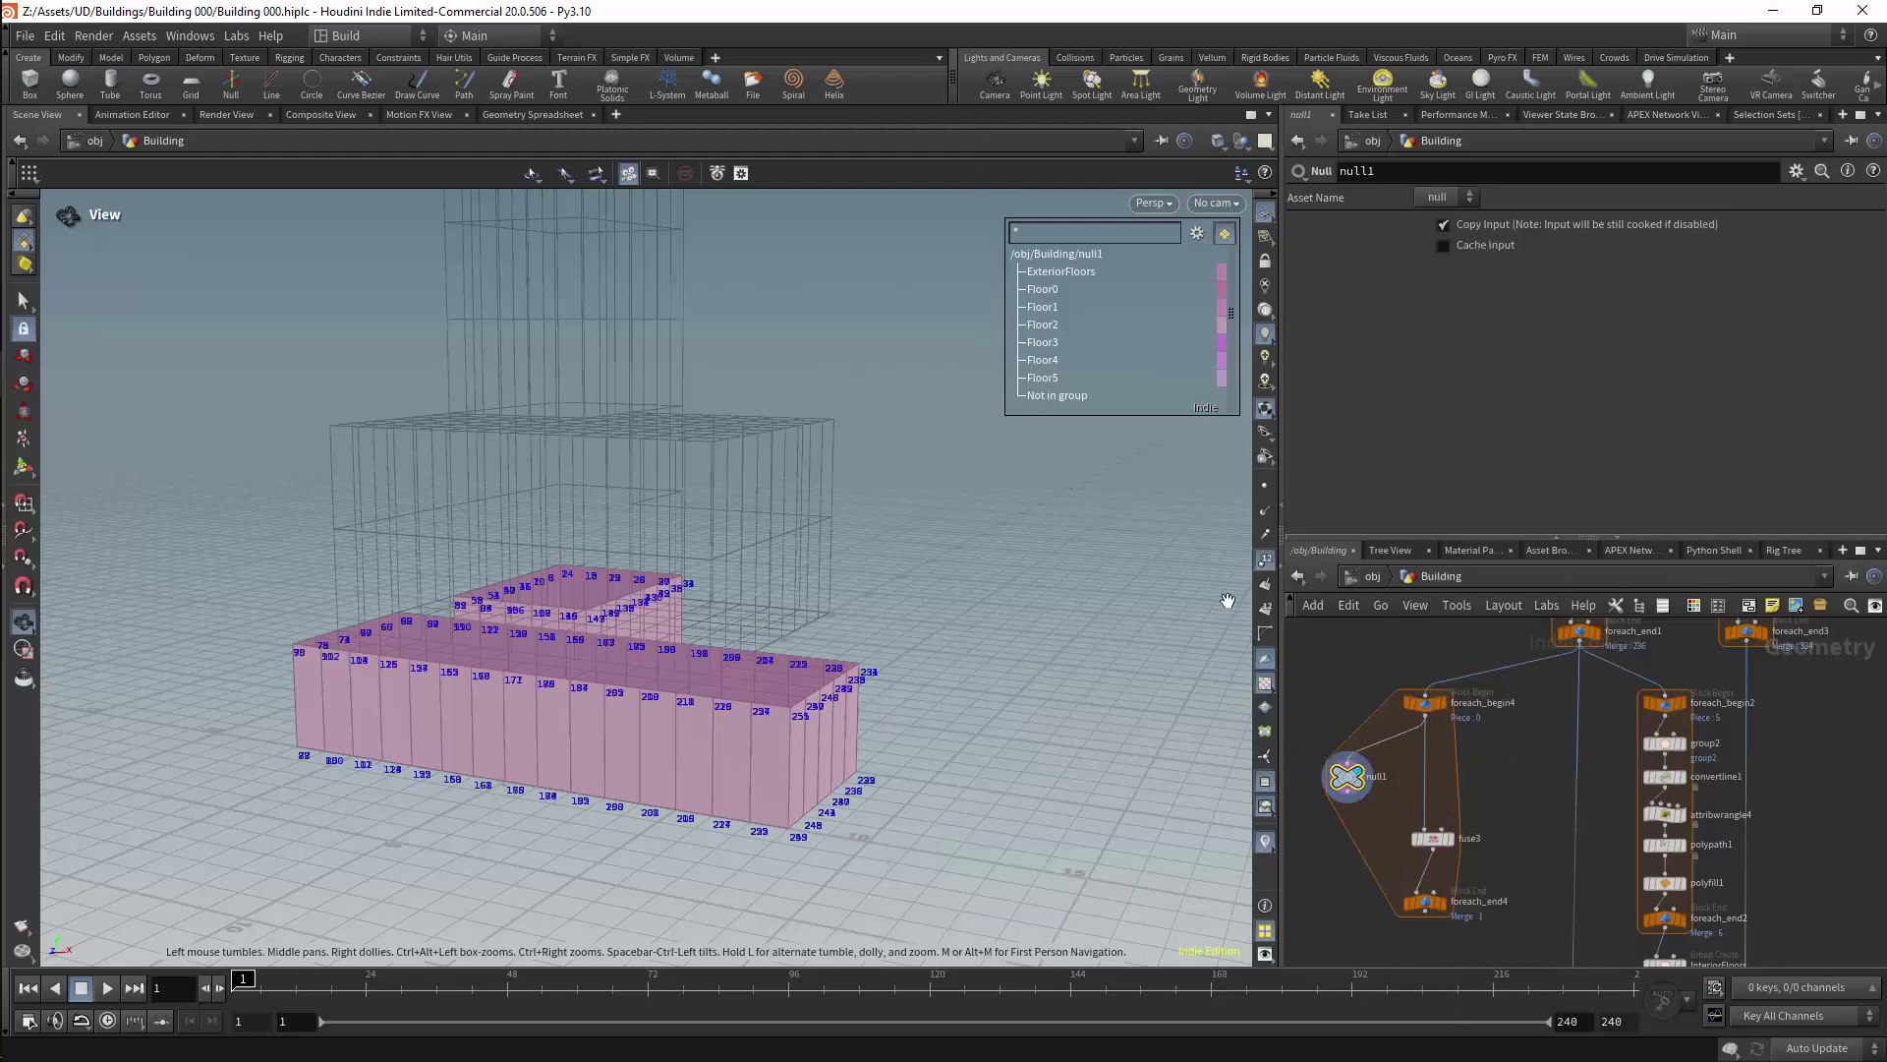
{"action": "left_click_drag", "start_coordinate": [933, 688], "coordinate": [877, 665]}
{"action": "scroll", "coordinate": [878, 665], "scroll_direction": "up", "scroll_amount": 5}
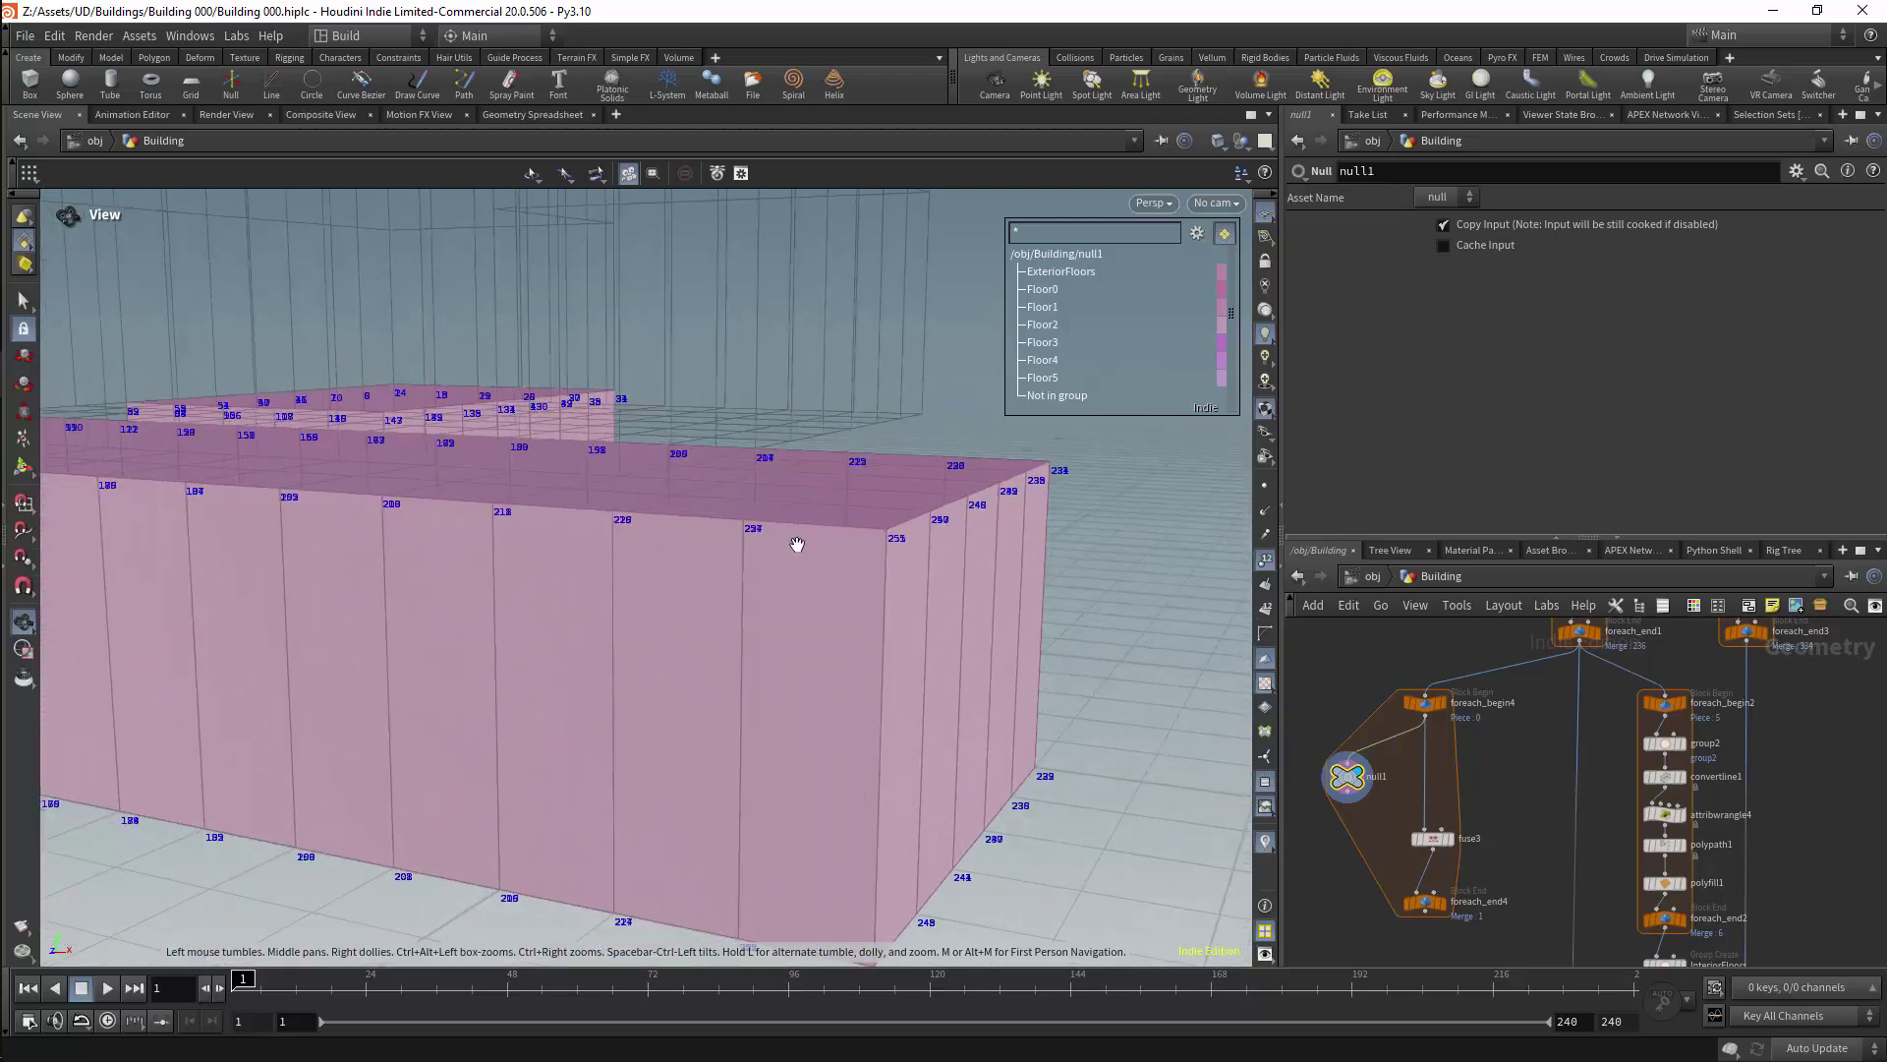
{"action": "scroll", "coordinate": [818, 580], "scroll_direction": "up", "scroll_amount": 3}
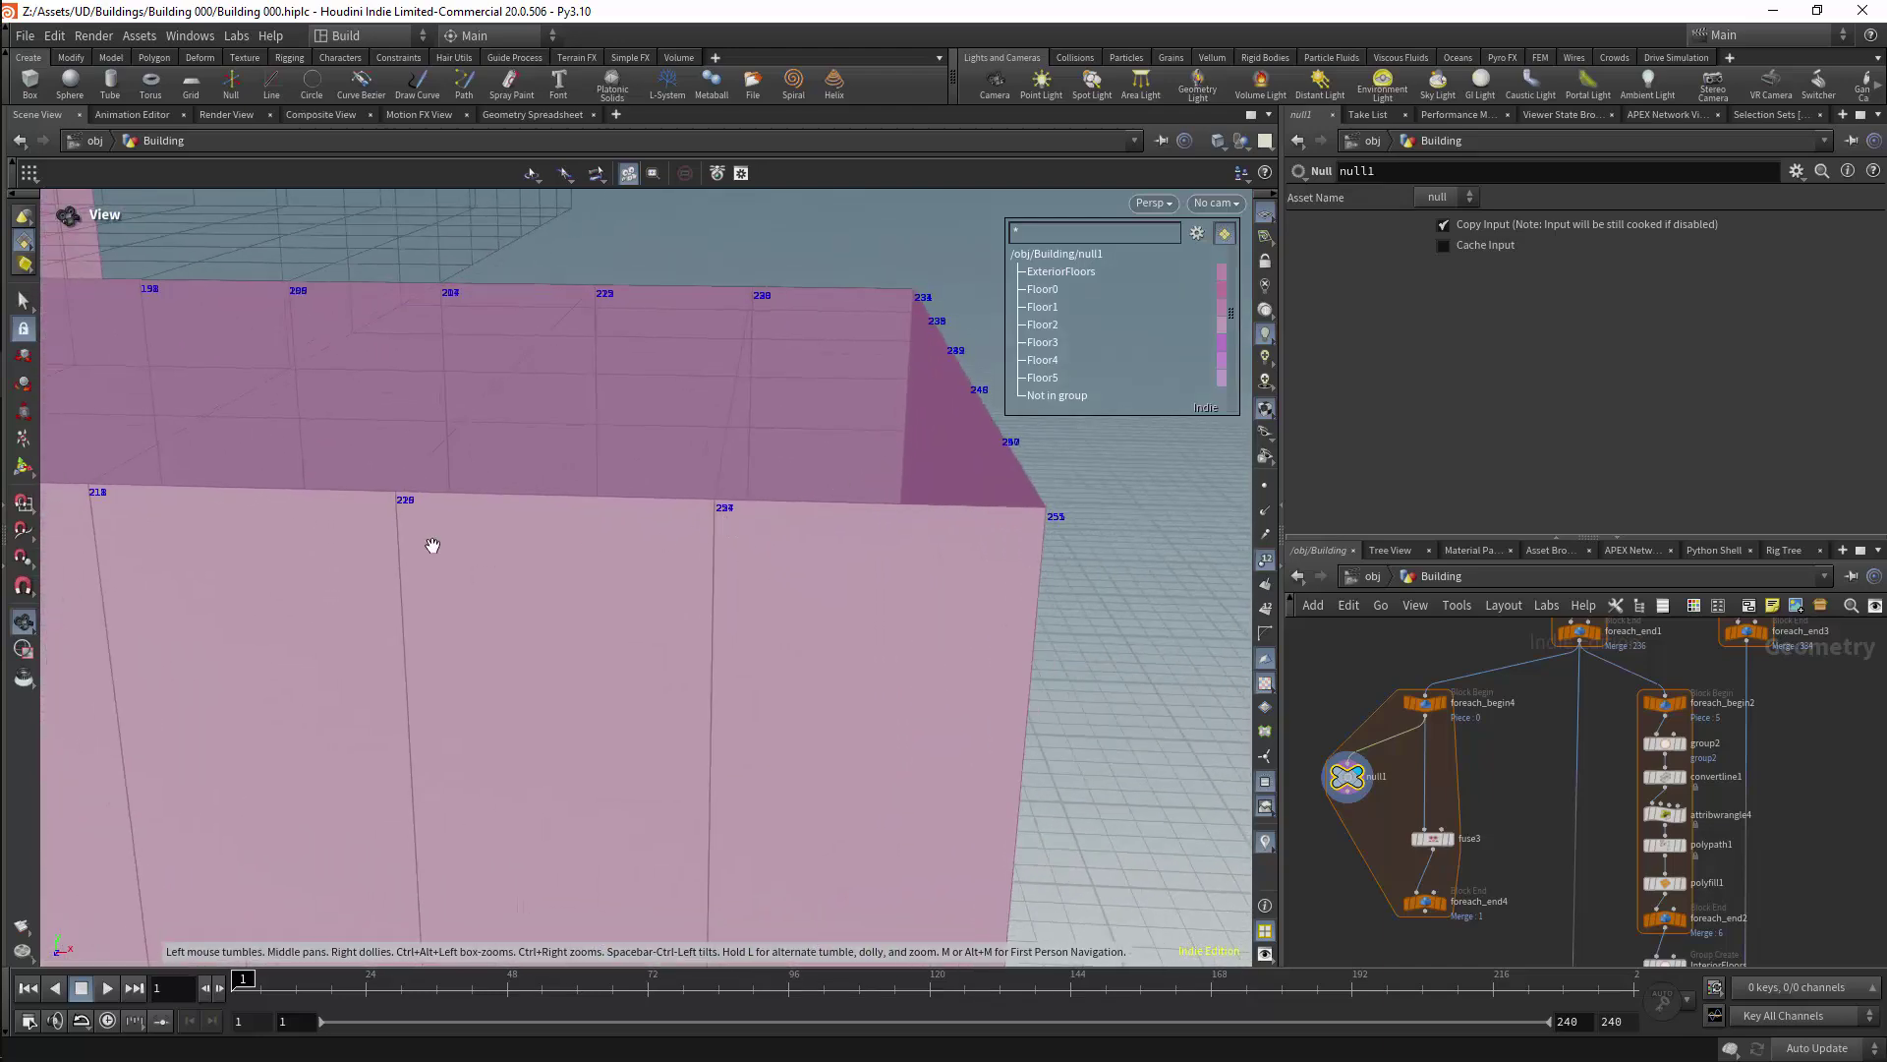
{"action": "middle_click_drag", "start_coordinate": [411, 518], "coordinate": [527, 552]}
{"action": "scroll", "coordinate": [560, 604], "scroll_direction": "down", "scroll_amount": 10}
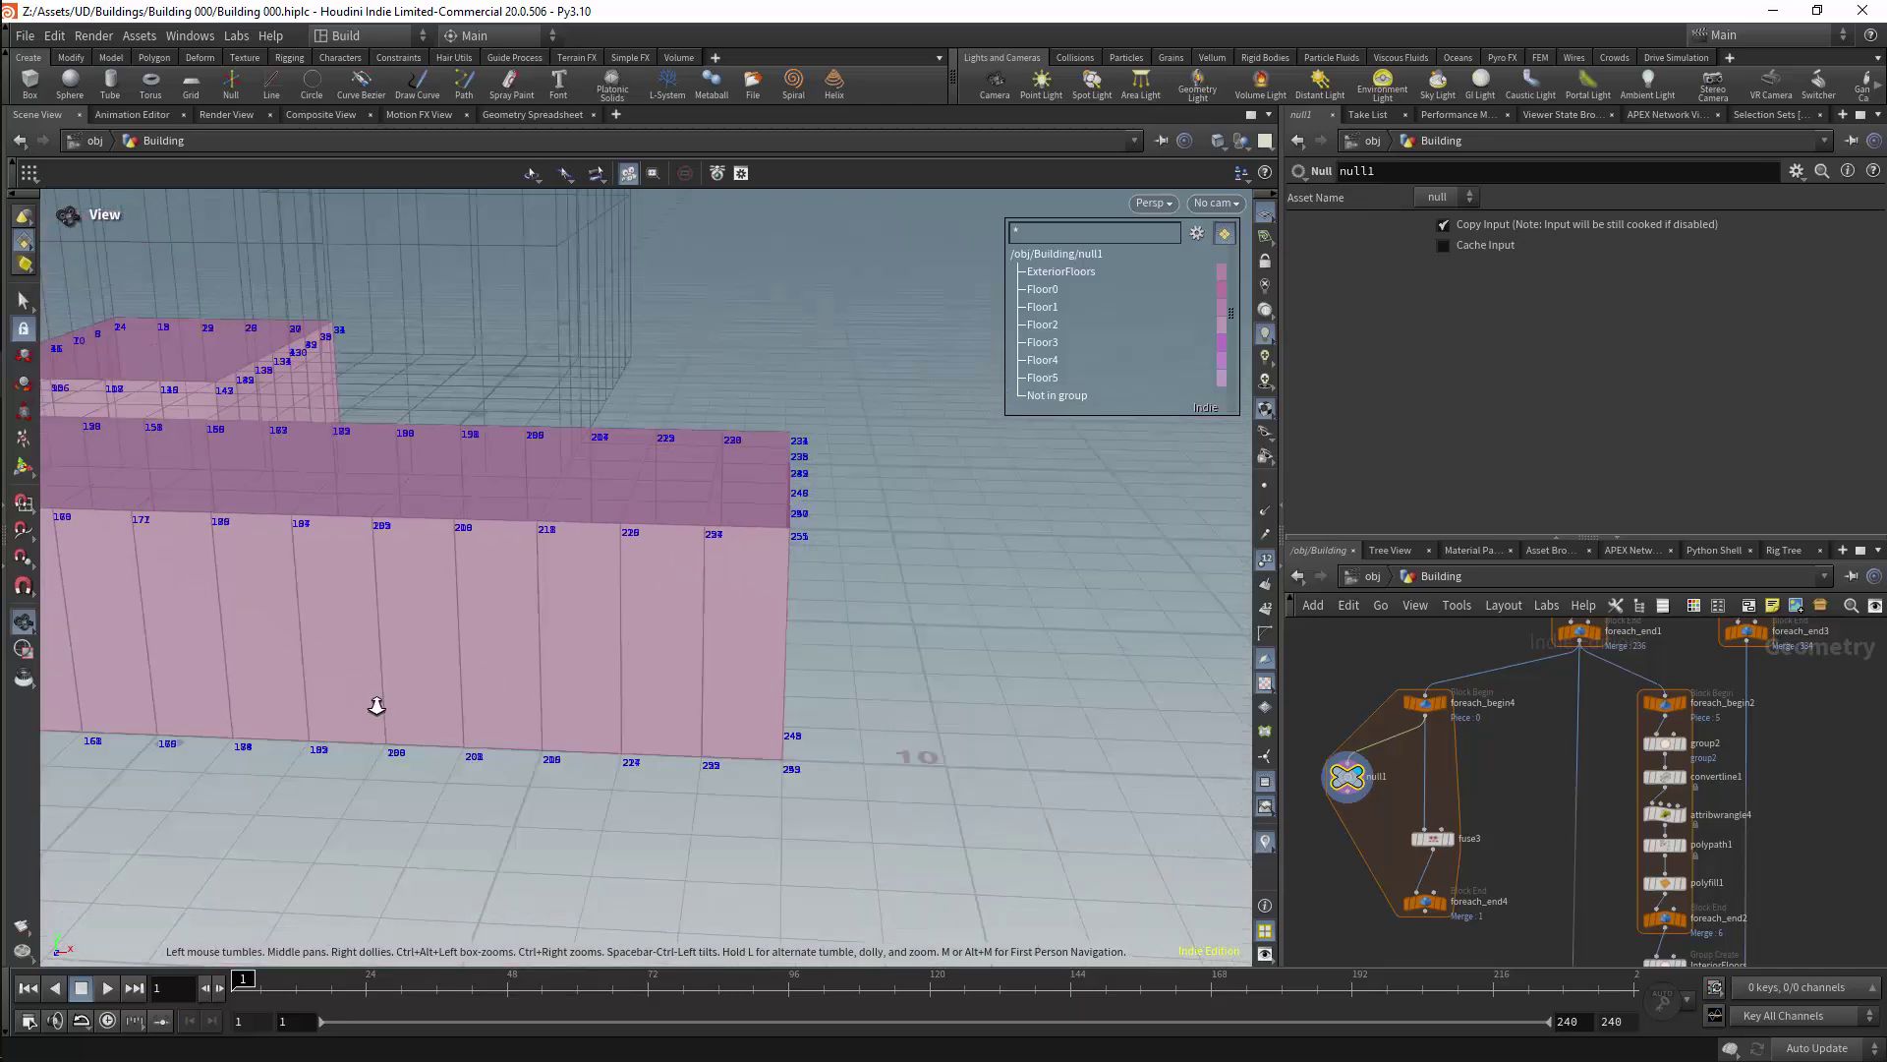
Step: Display fuse3 with its point numbers and move the node directly below foreach_begin4
{"action": "left_click", "coordinate": [1448, 838]}
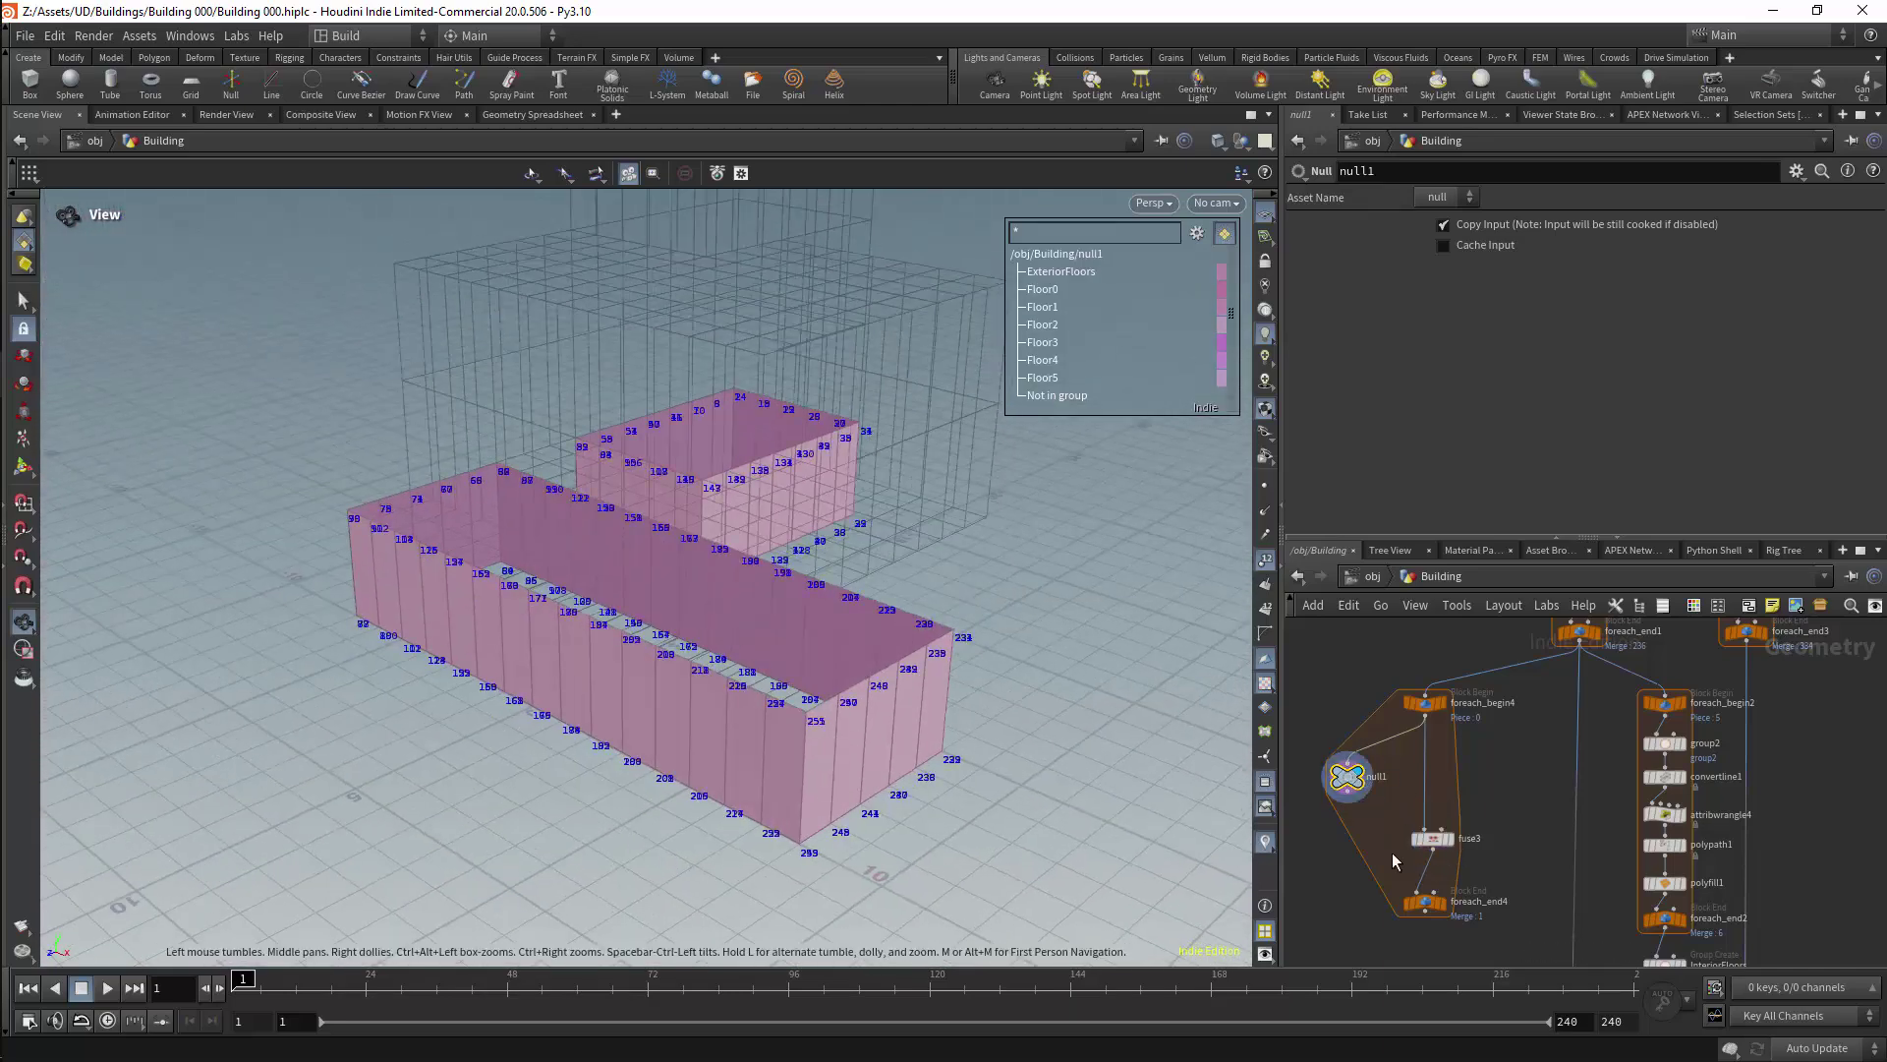
{"action": "left_click_drag", "start_coordinate": [1433, 839], "coordinate": [1426, 756]}
{"action": "scroll", "coordinate": [1504, 782], "scroll_direction": "down", "scroll_amount": 3}
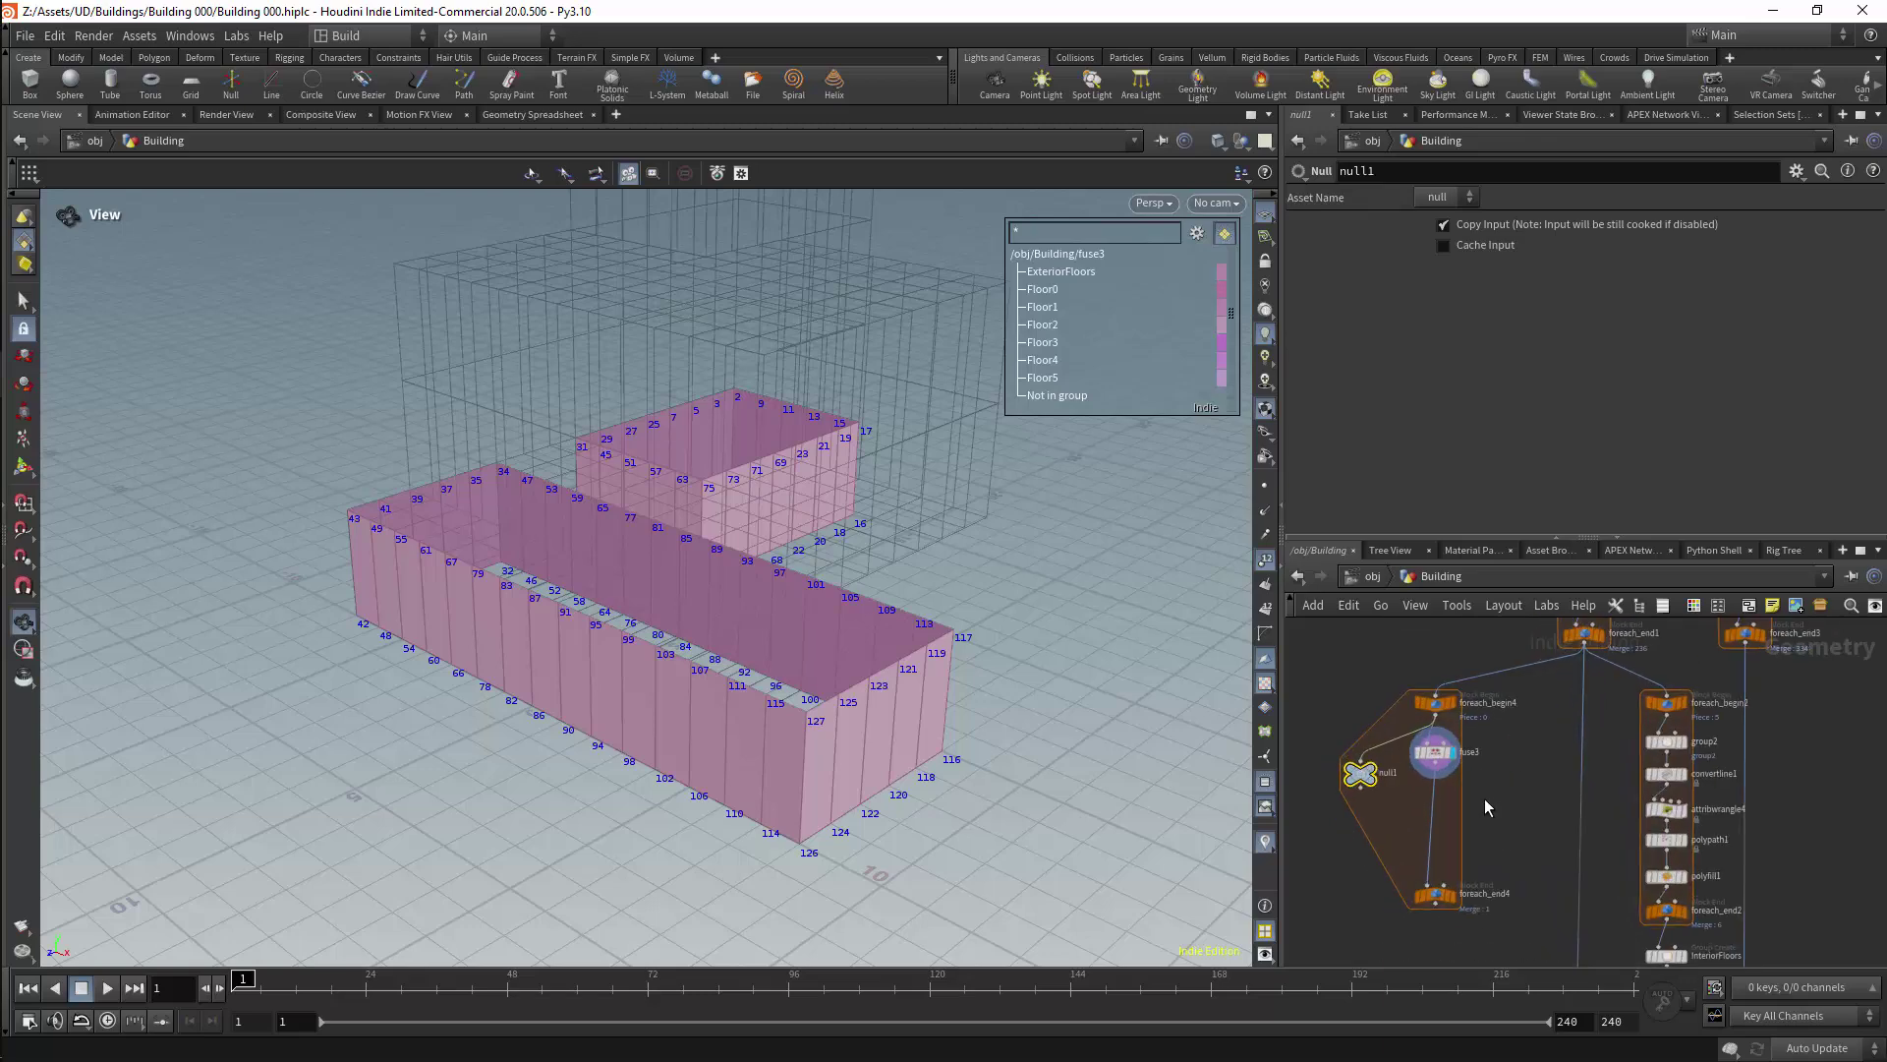
Step: Insert a Normal node between fuse3 and foreach_end4 and display it
{"action": "scroll", "coordinate": [1500, 777], "scroll_direction": "up", "scroll_amount": 5}
{"action": "key", "text": "Tab"}
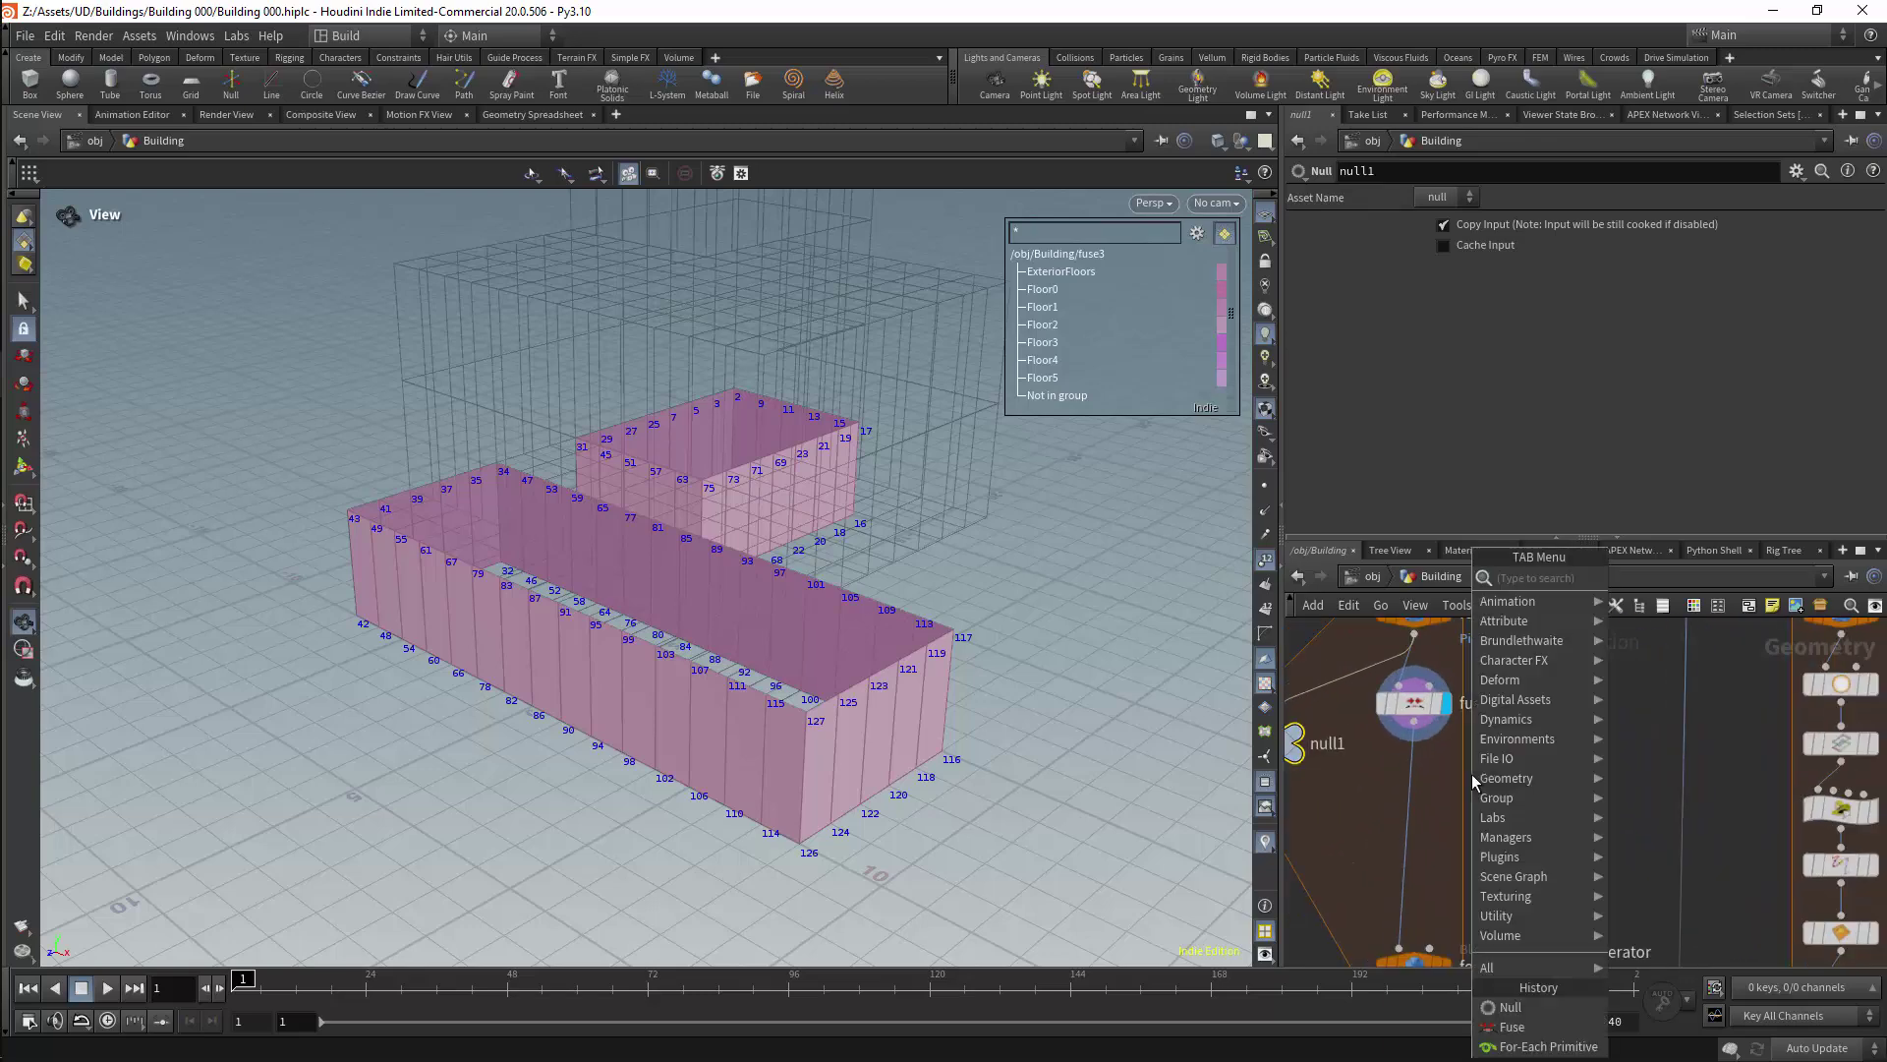
{"action": "type", "text": "nor"}
{"action": "key", "text": "Return"}
{"action": "left_click", "coordinate": [1388, 784]}
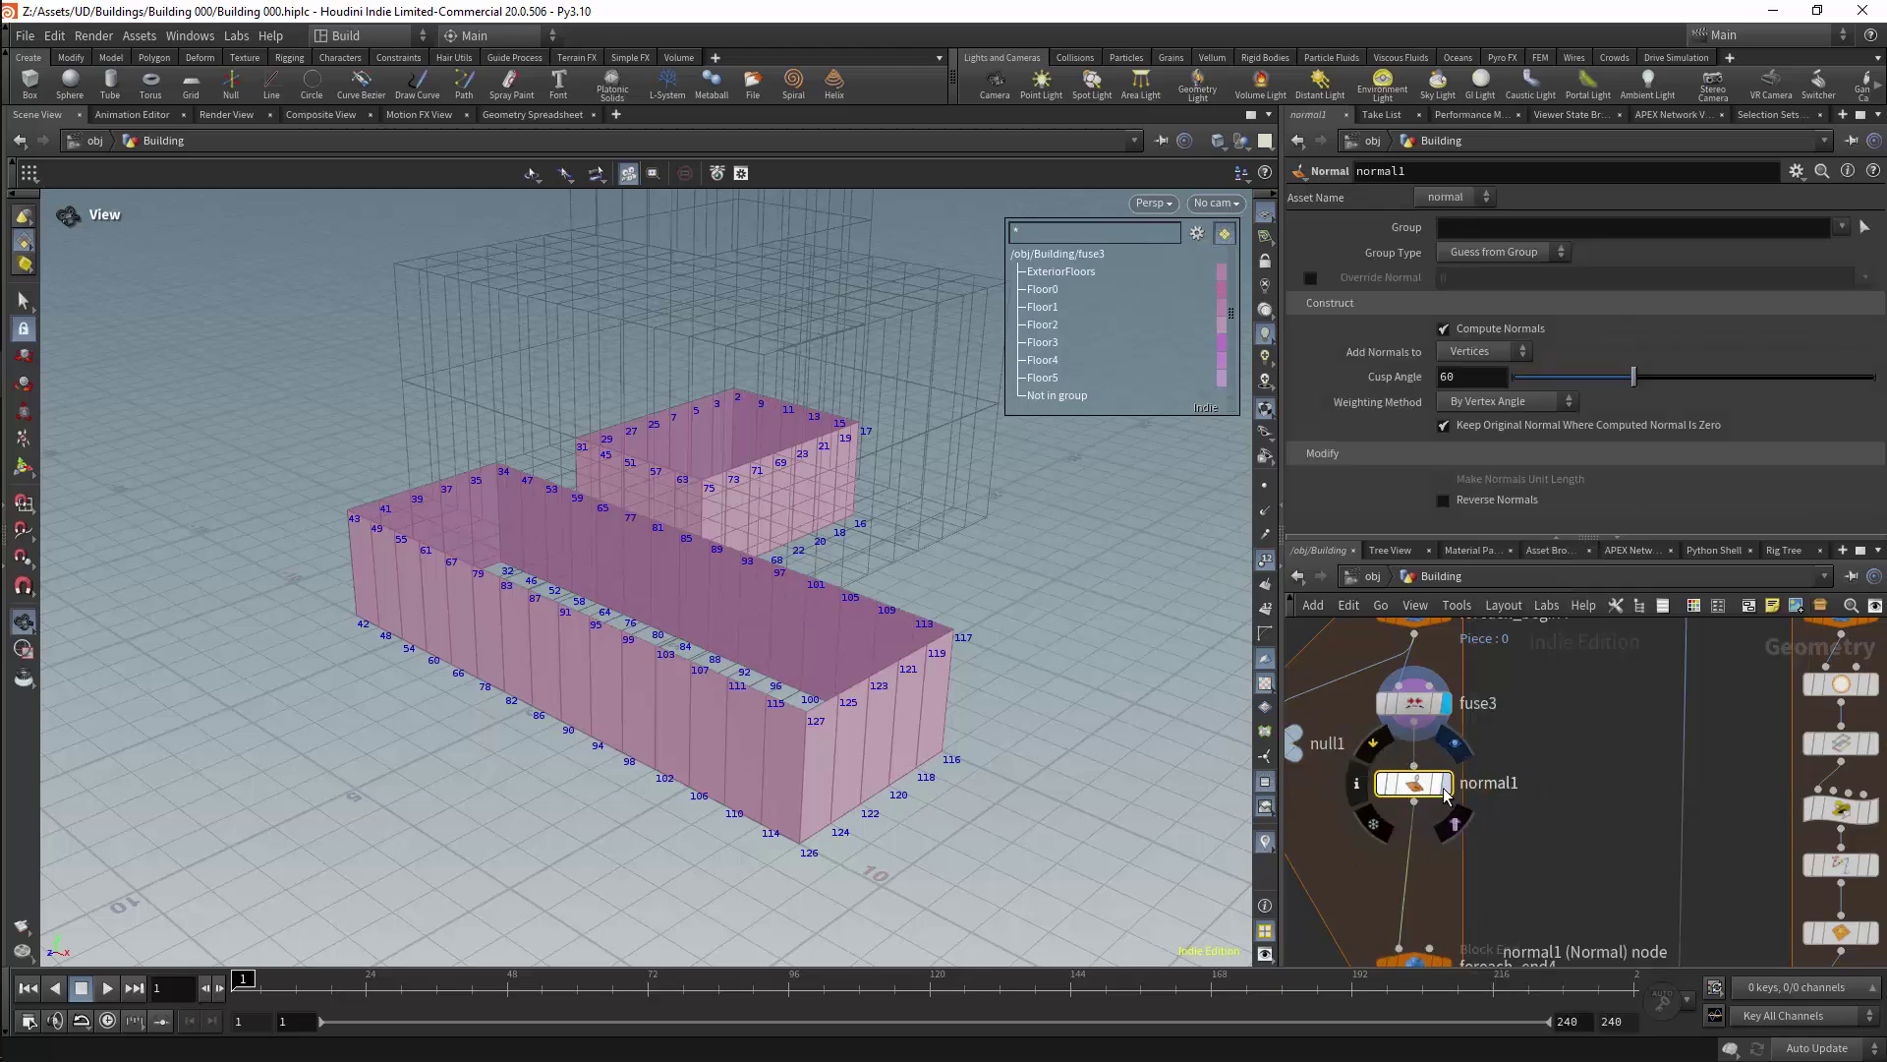
Step: Set normal1 to add normals to Points, show point normals, and examine them at the wall corner
{"action": "left_click", "coordinate": [1484, 351]}
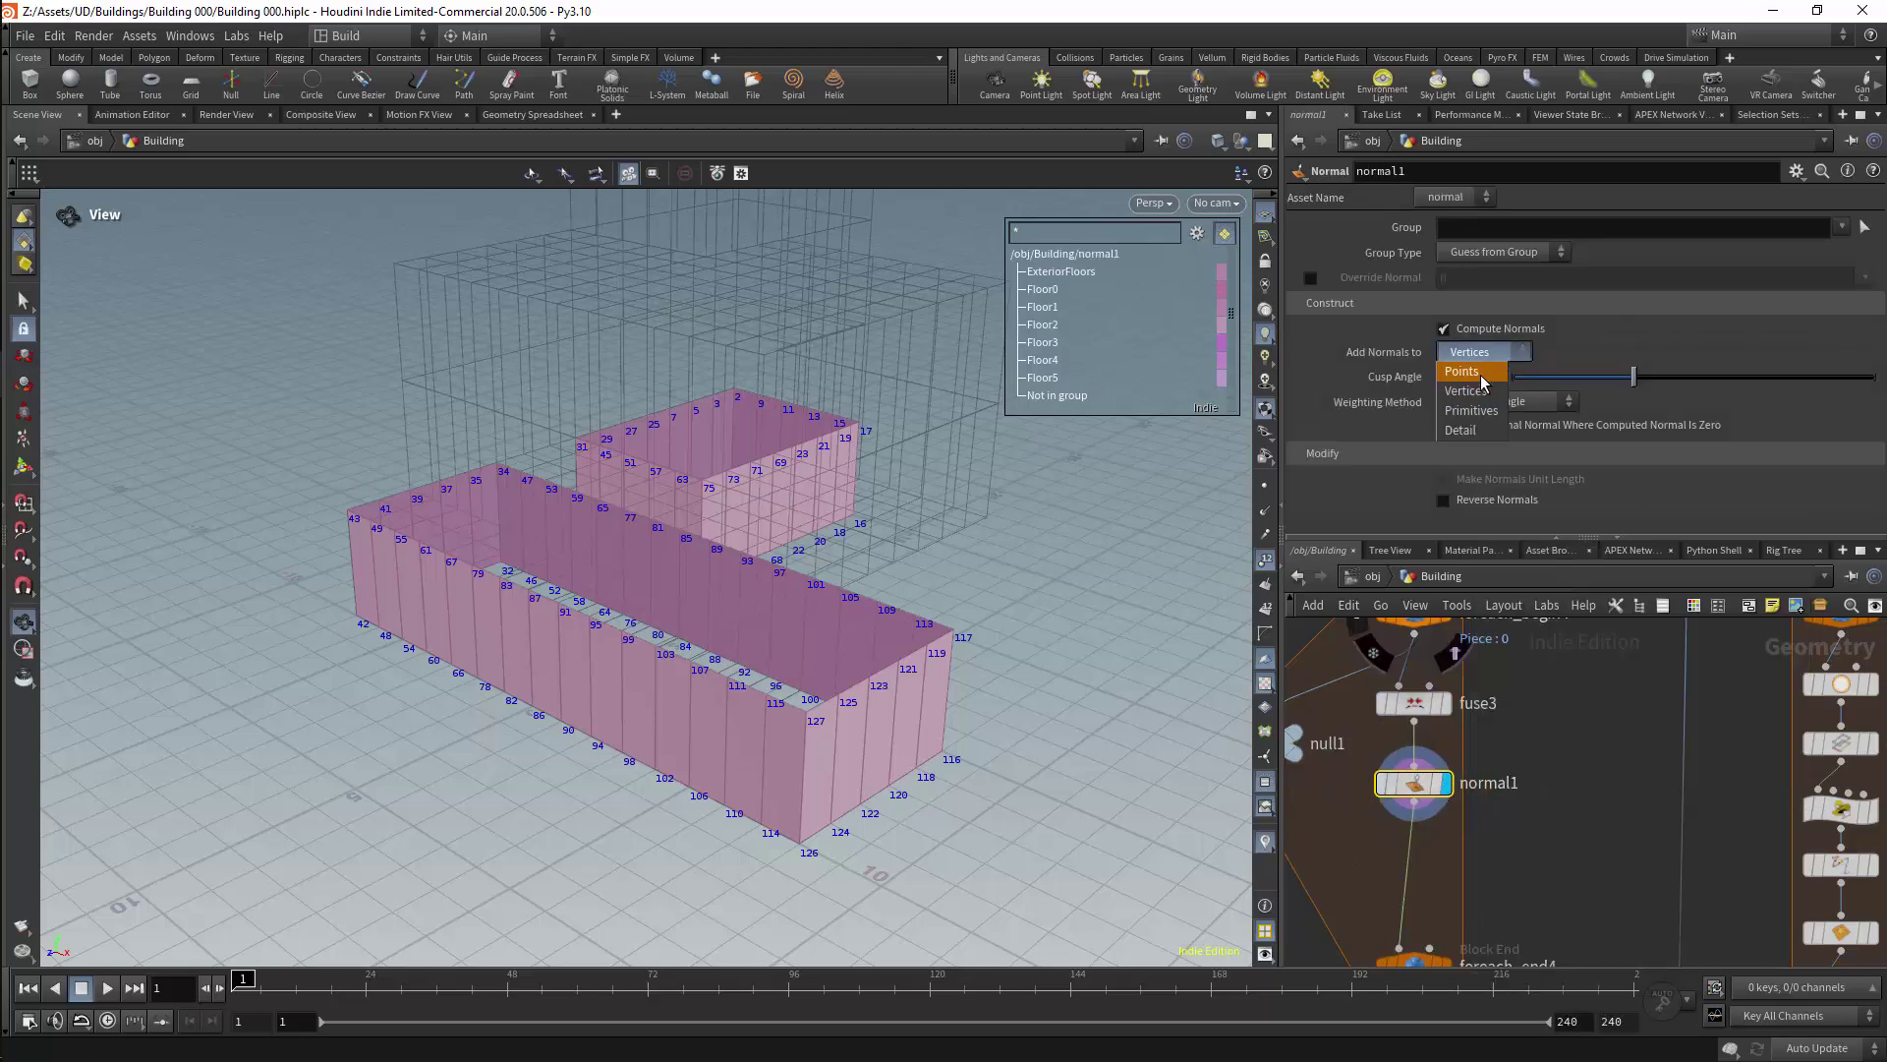
{"action": "left_click", "coordinate": [1475, 367]}
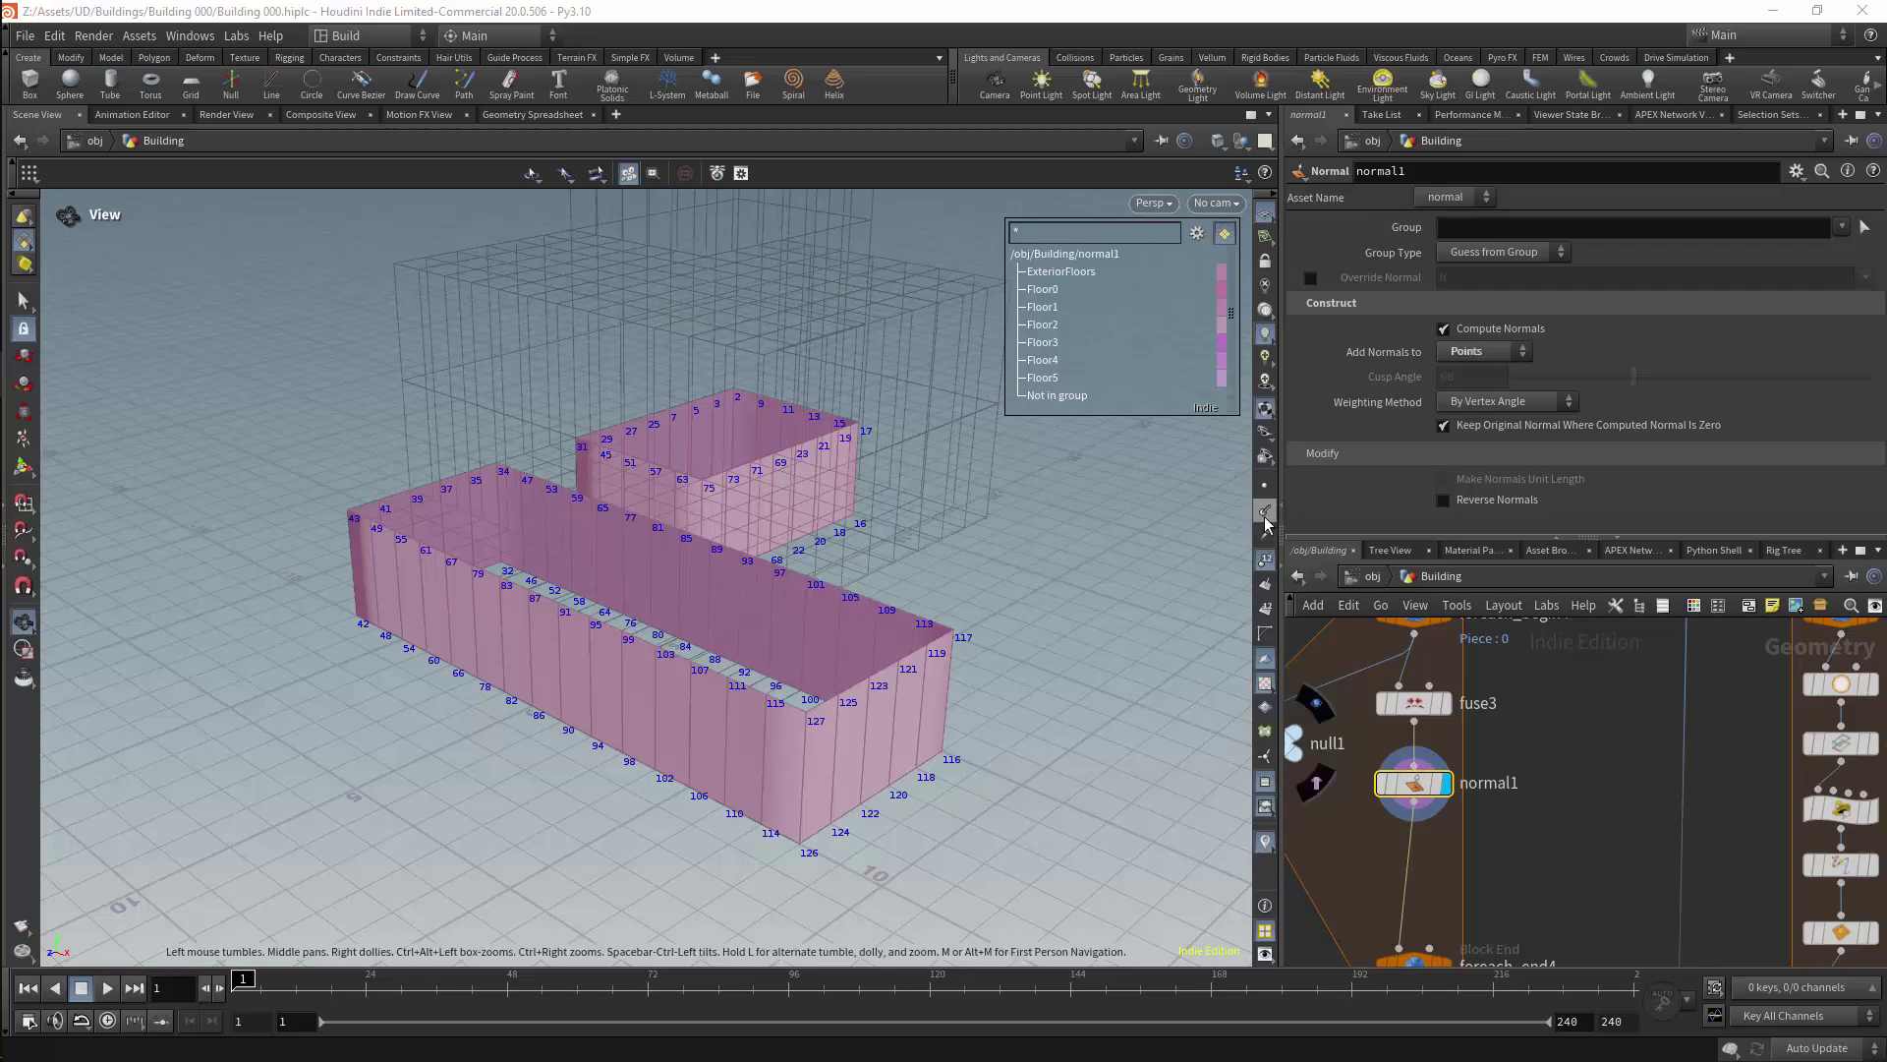
{"action": "scroll", "coordinate": [900, 728], "scroll_direction": "up", "scroll_amount": 10}
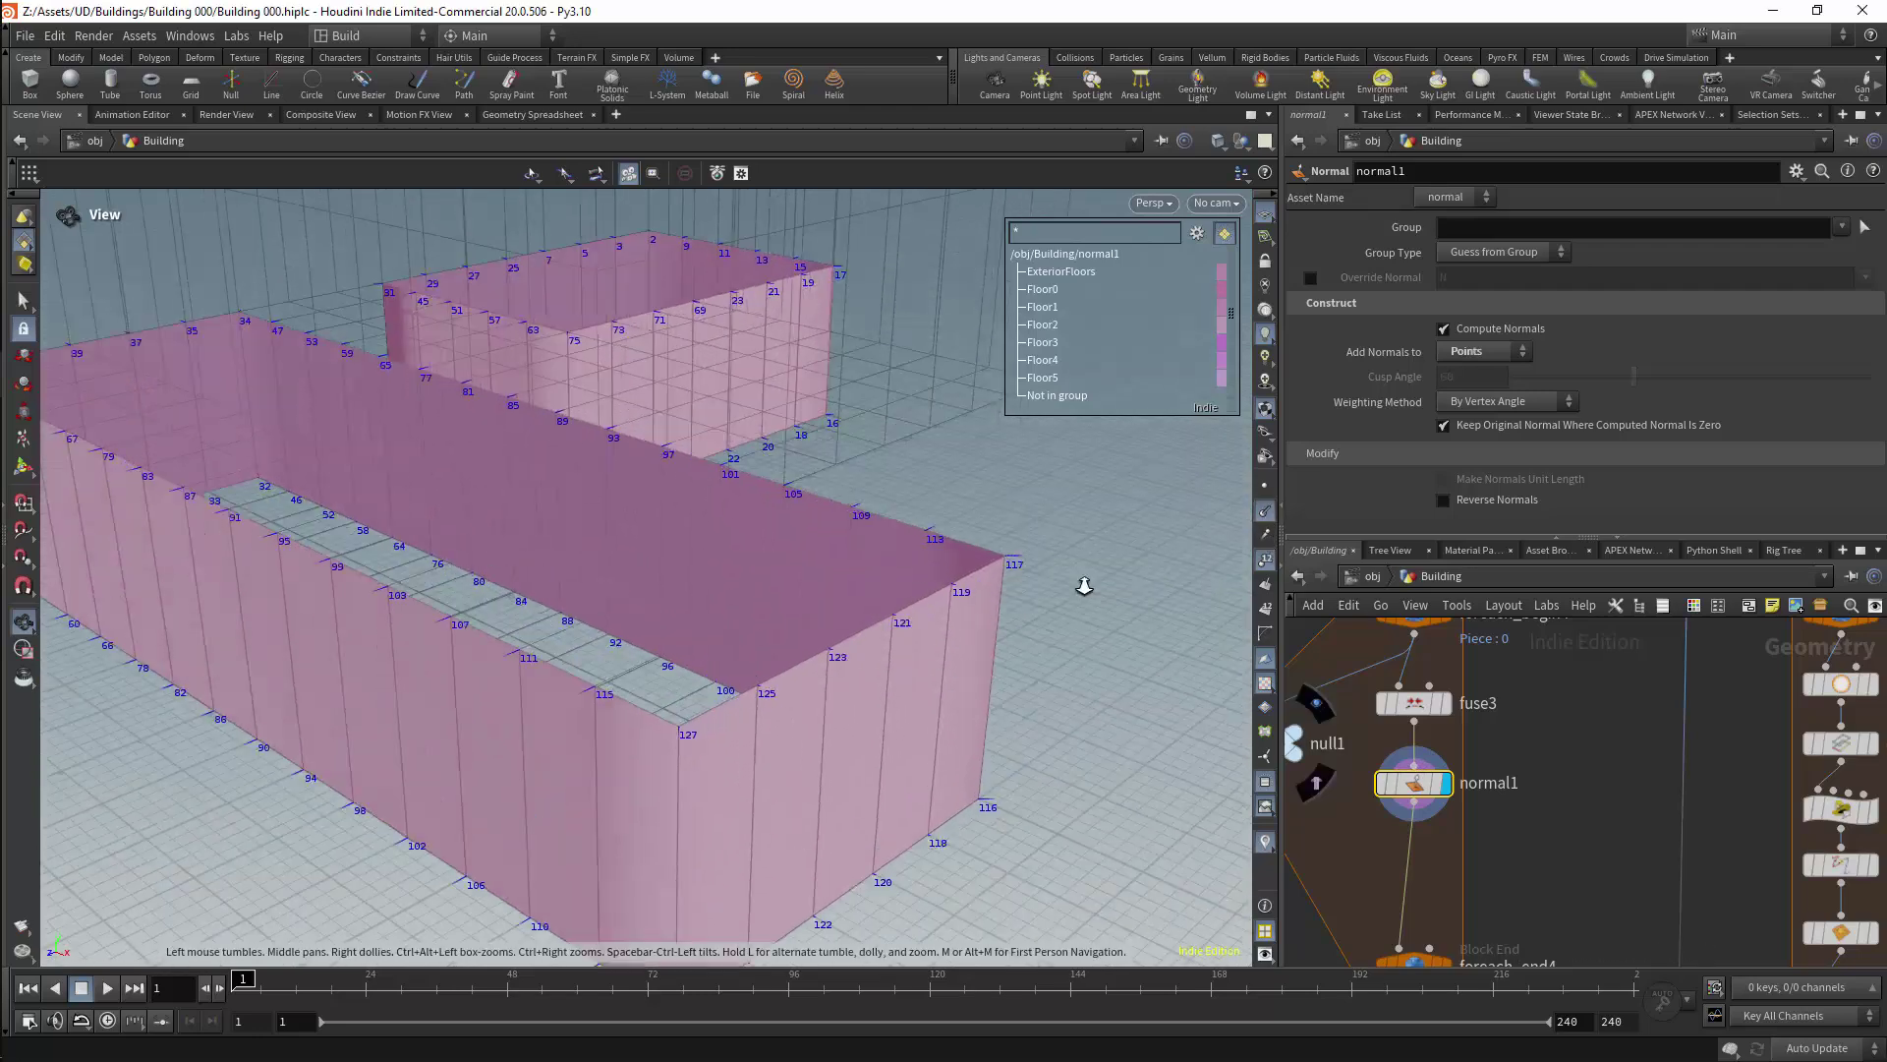
{"action": "left_click_drag", "start_coordinate": [870, 809], "coordinate": [930, 792]}
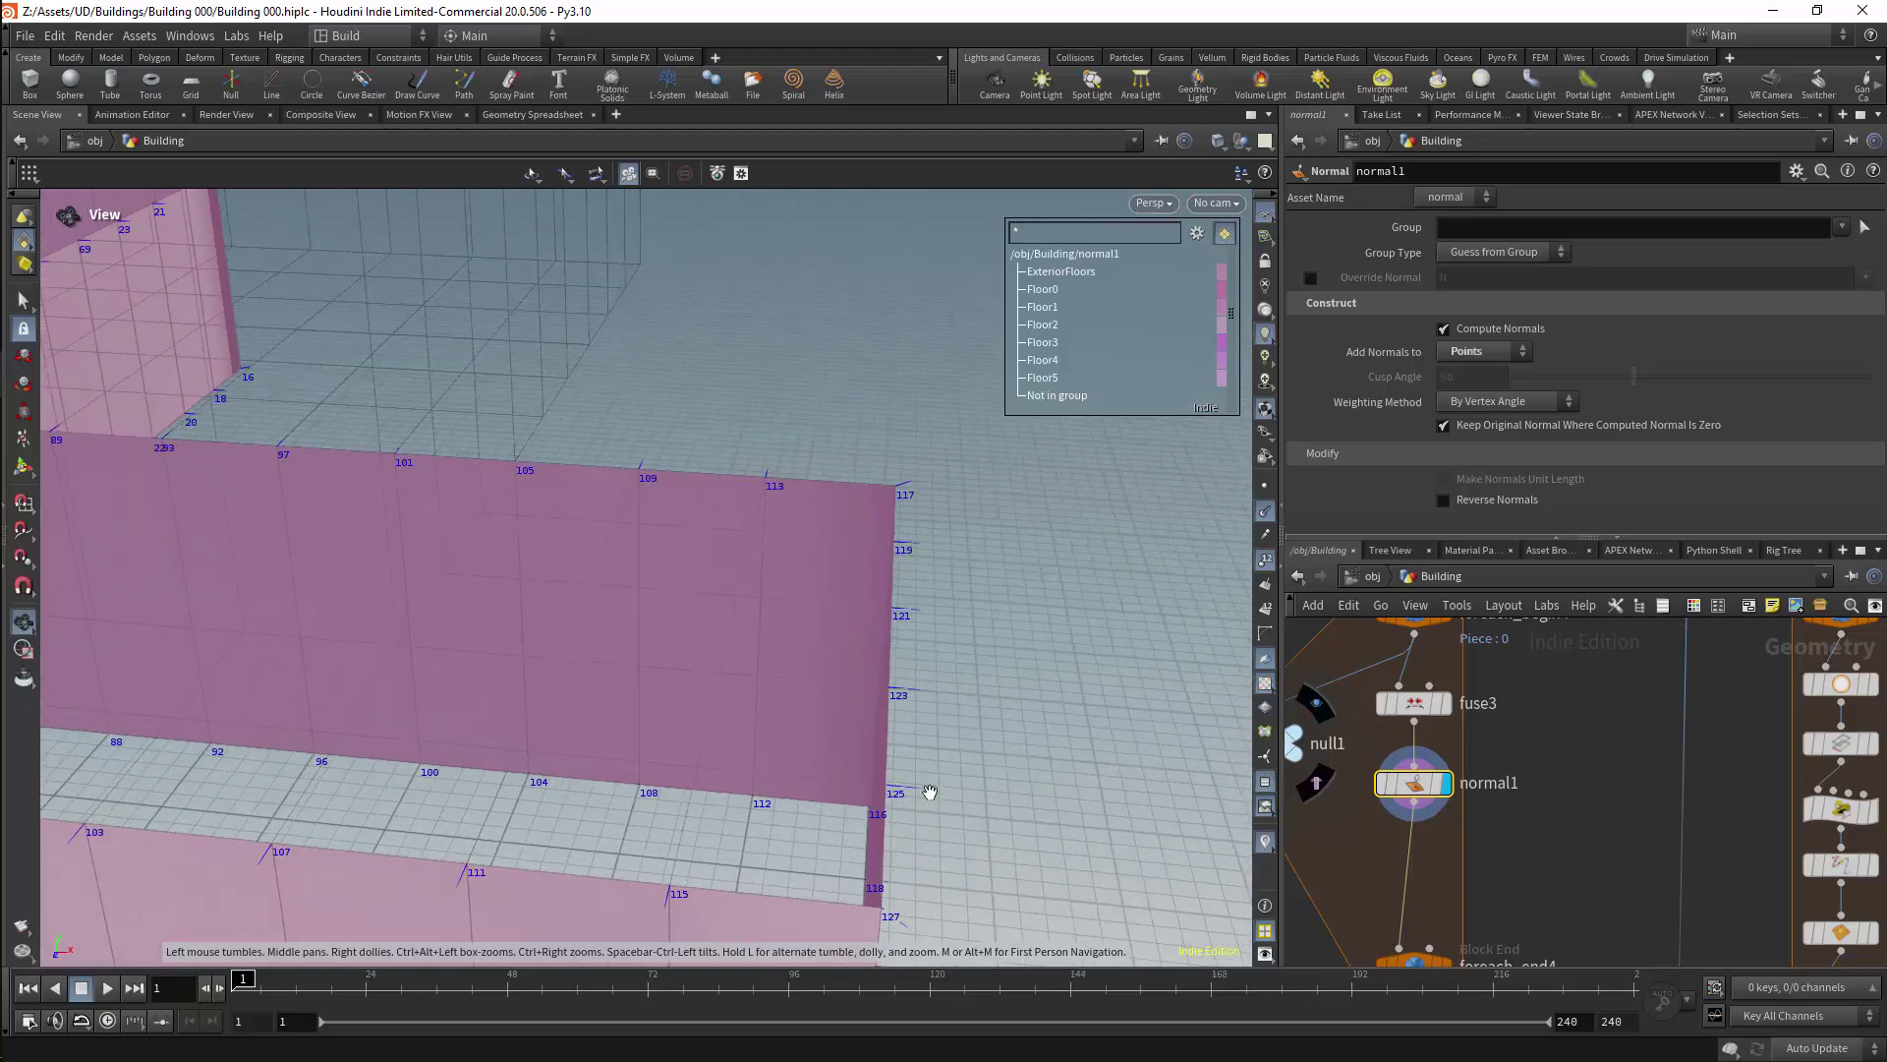
Step: Try feeding null1 into normal1 to compare the unfused corner normals, and reconnect fuse3 to normal1
{"action": "middle_click_drag", "start_coordinate": [1432, 766], "coordinate": [1552, 809]}
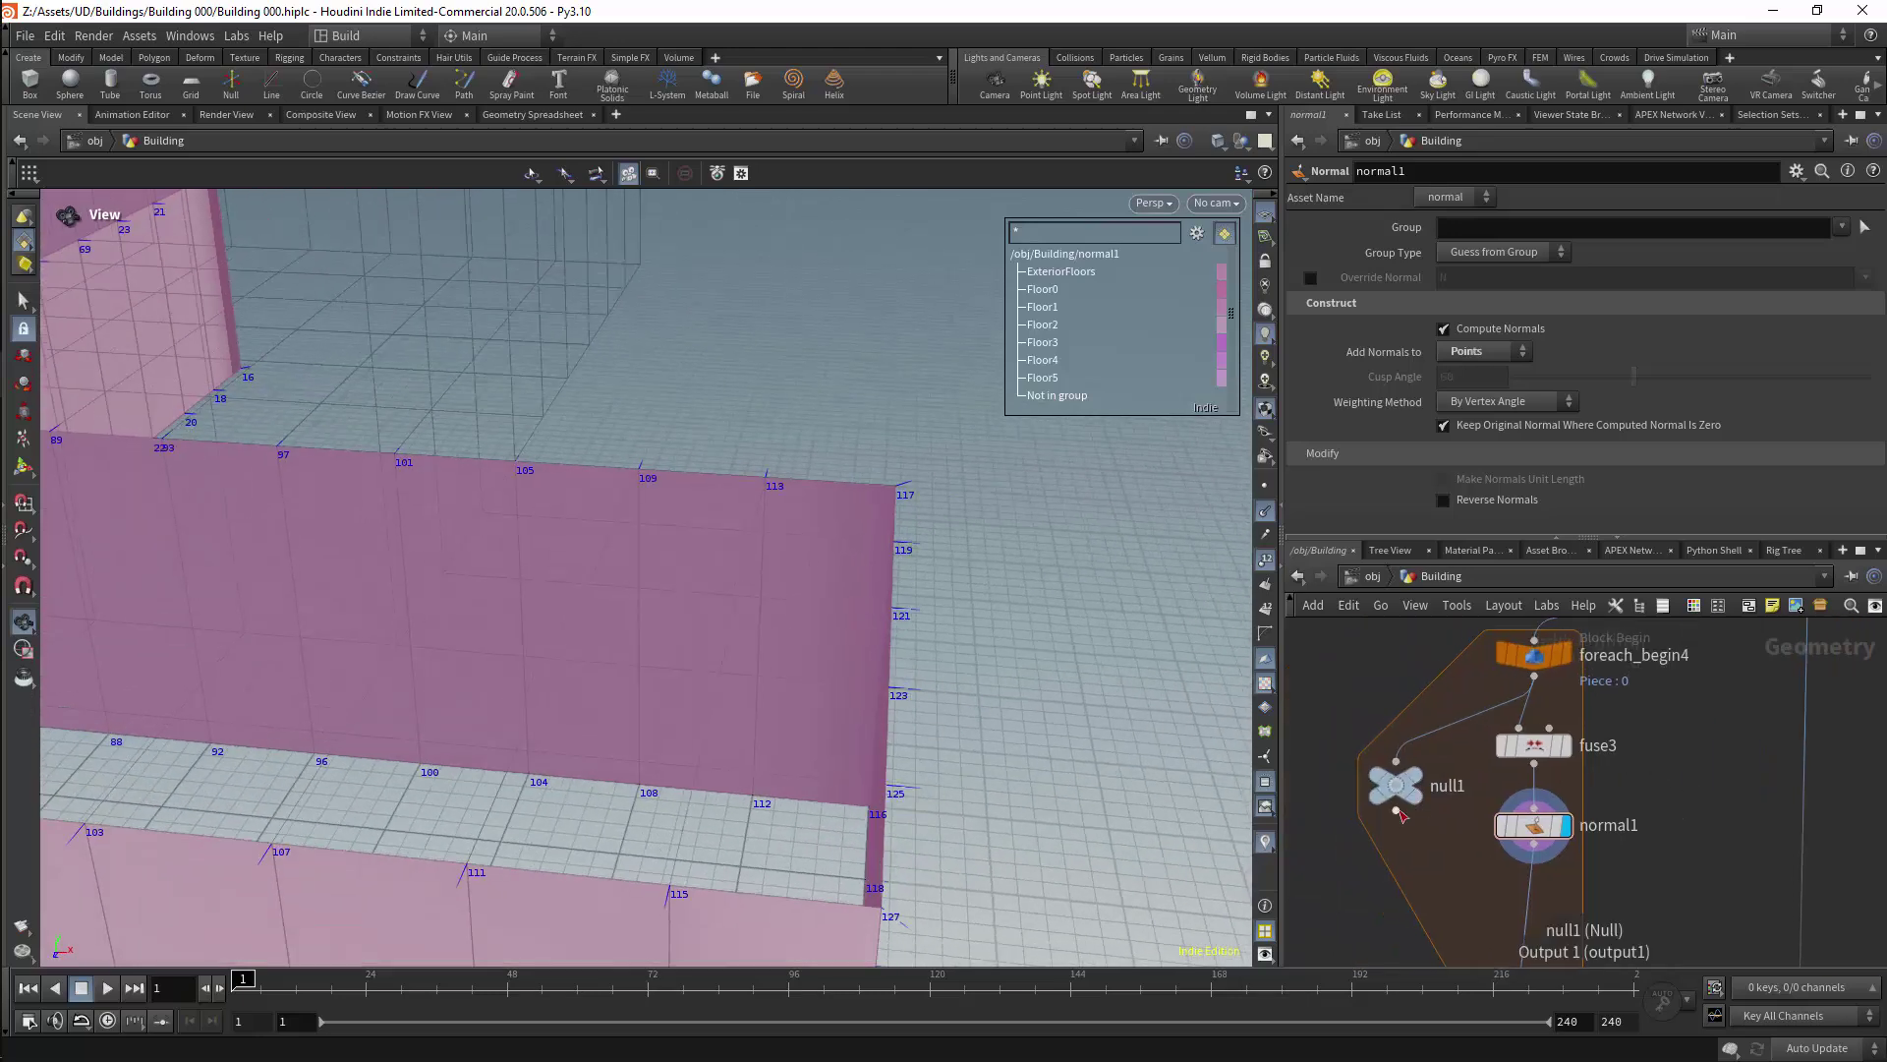
{"action": "left_click_drag", "start_coordinate": [1396, 808], "coordinate": [1517, 812]}
{"action": "left_click", "coordinate": [1519, 811]}
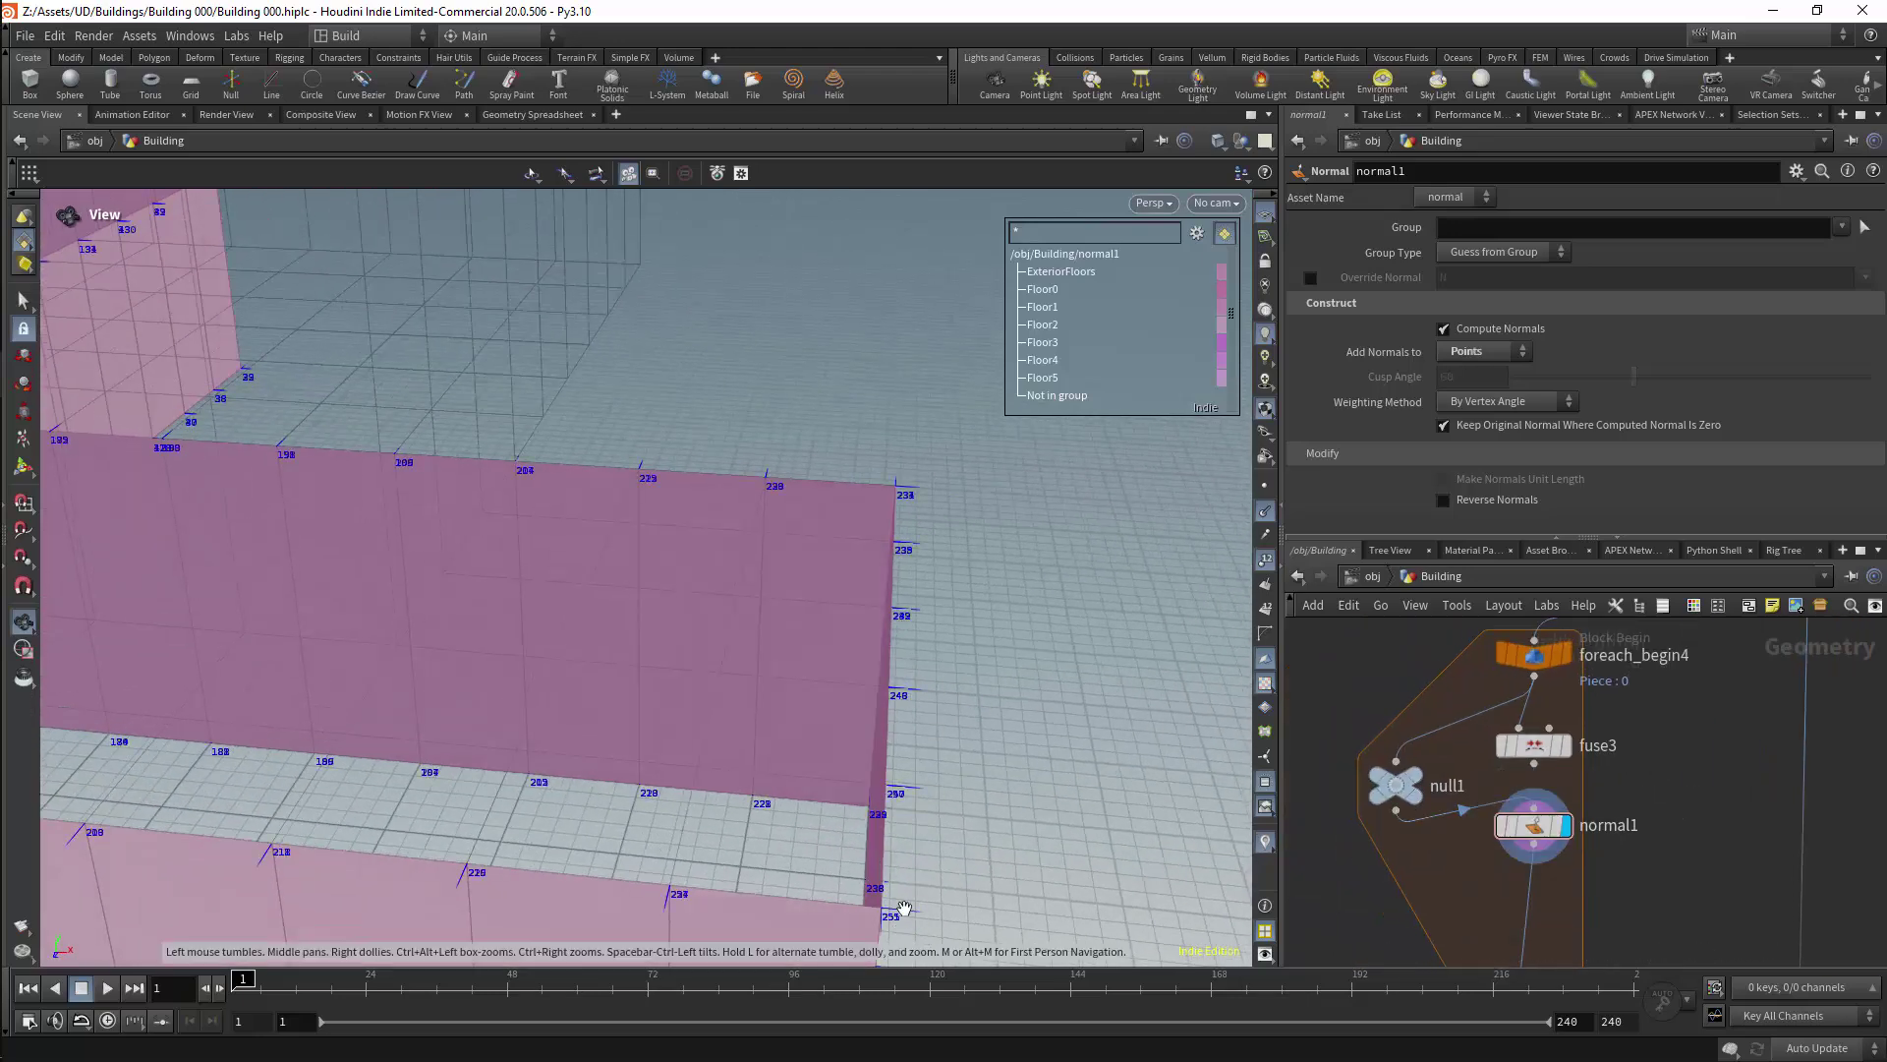
{"action": "middle_click_drag", "start_coordinate": [903, 908], "coordinate": [898, 725]}
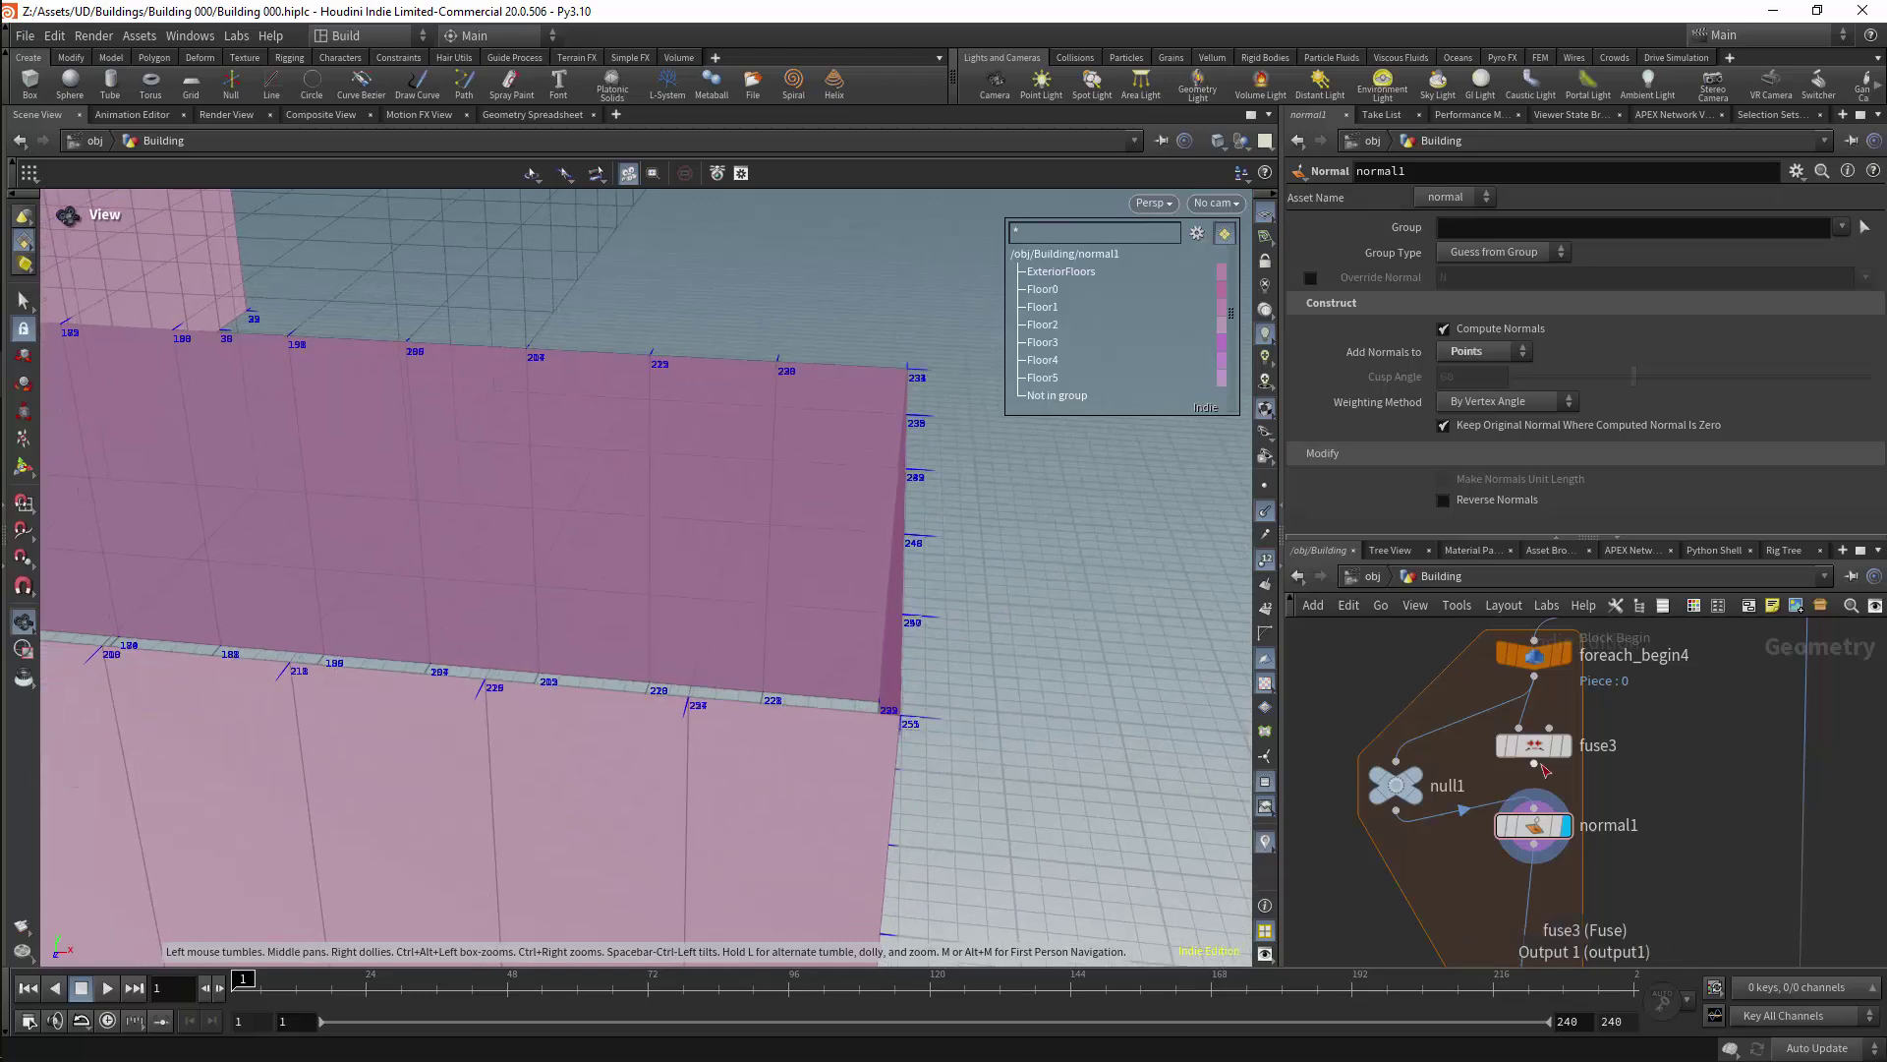
{"action": "left_click_drag", "start_coordinate": [1535, 765], "coordinate": [1534, 809]}
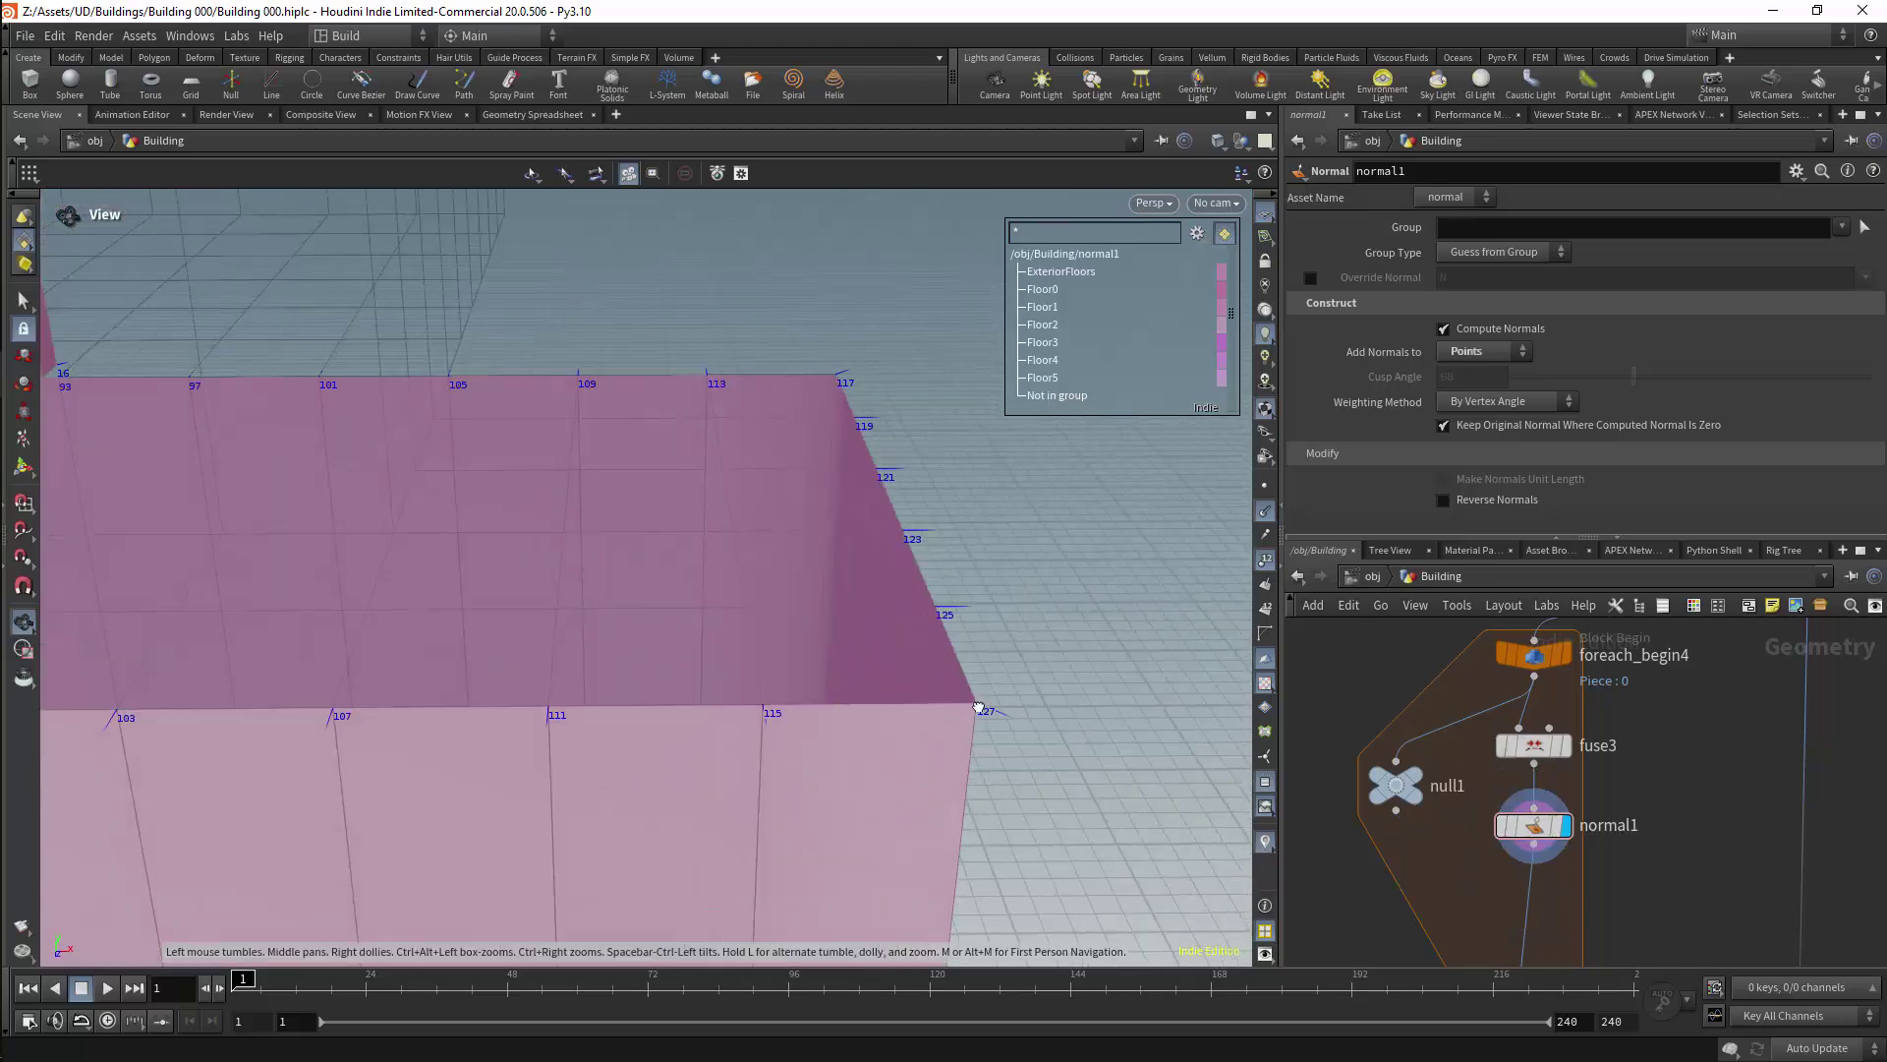
{"action": "left_click_drag", "start_coordinate": [979, 708], "coordinate": [1006, 624]}
{"action": "left_click_drag", "start_coordinate": [1072, 518], "coordinate": [927, 712]}
Step: Insert a Group Create node between normal1 and foreach_end4, display it, and disable its Base Group option
{"action": "scroll", "coordinate": [927, 712], "scroll_direction": "up", "scroll_amount": 5}
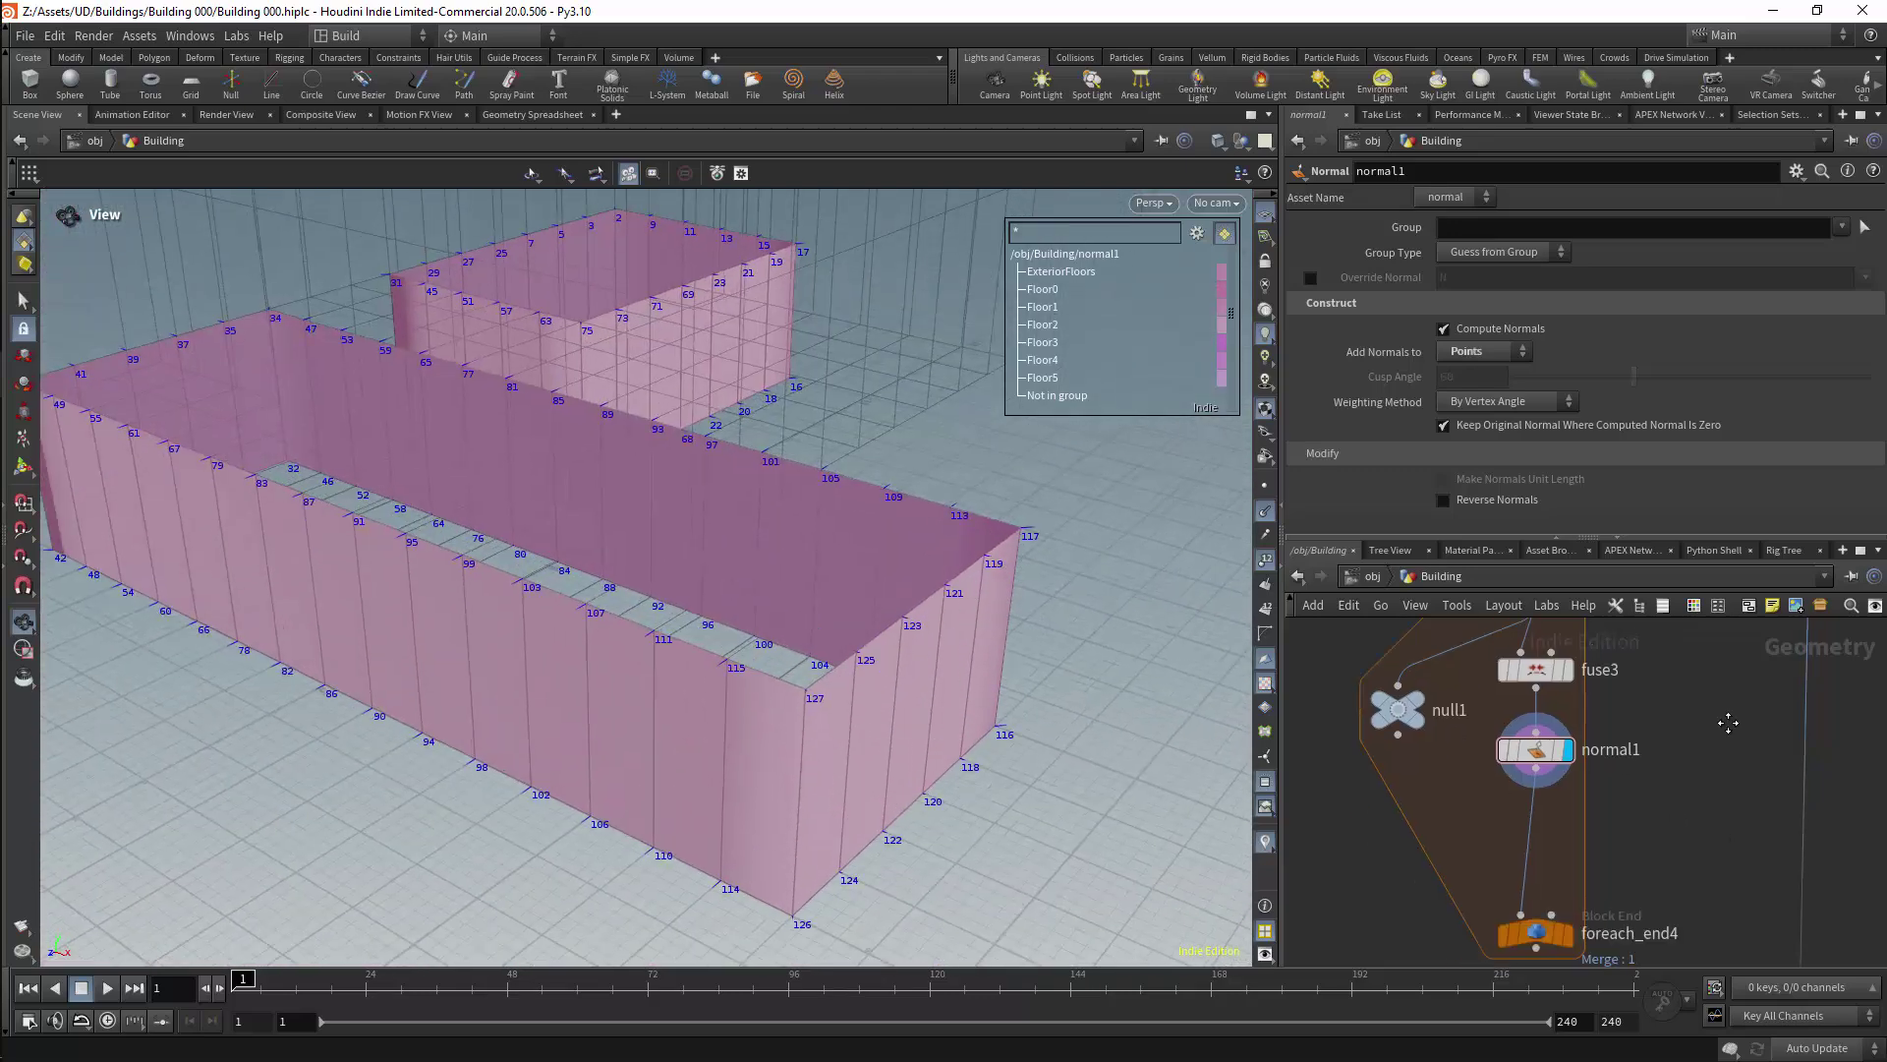
{"action": "key", "text": "Tab"}
{"action": "mouse_move", "coordinate": [1697, 738]}
{"action": "type", "text": "group"}
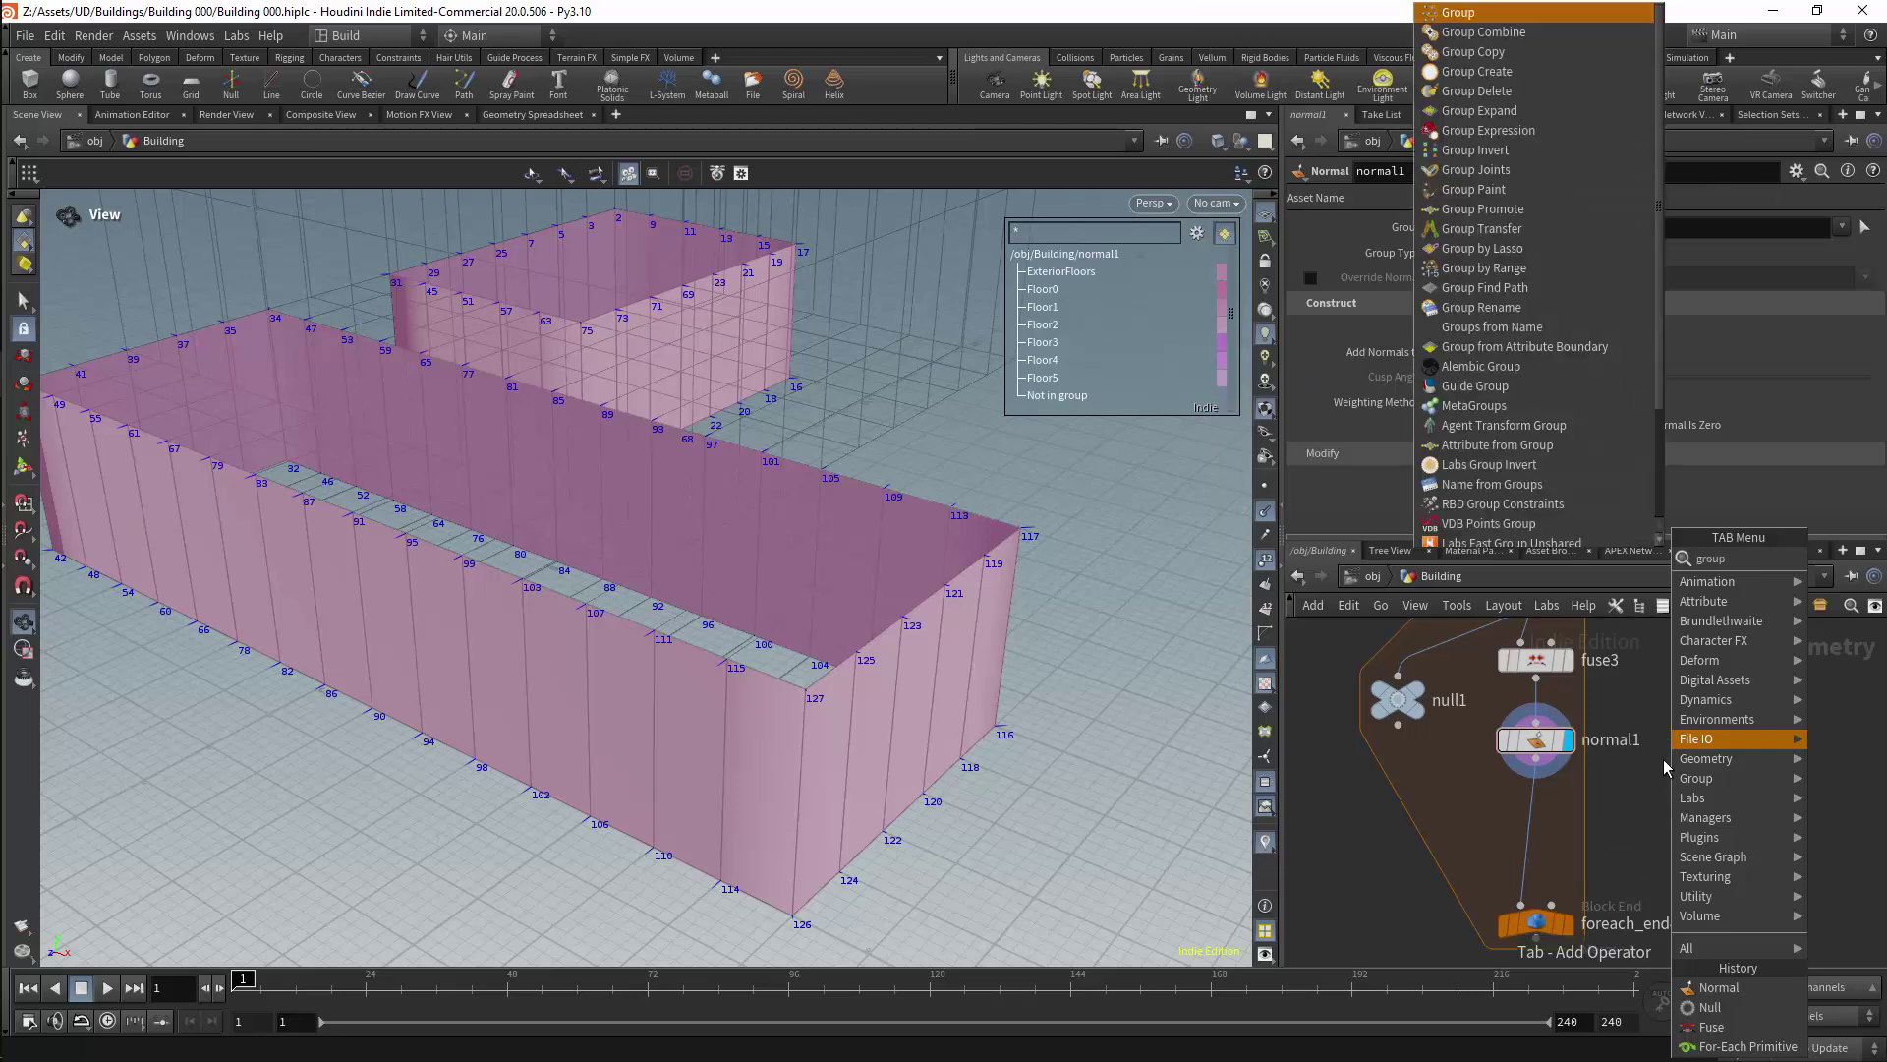
{"action": "key", "text": "Return"}
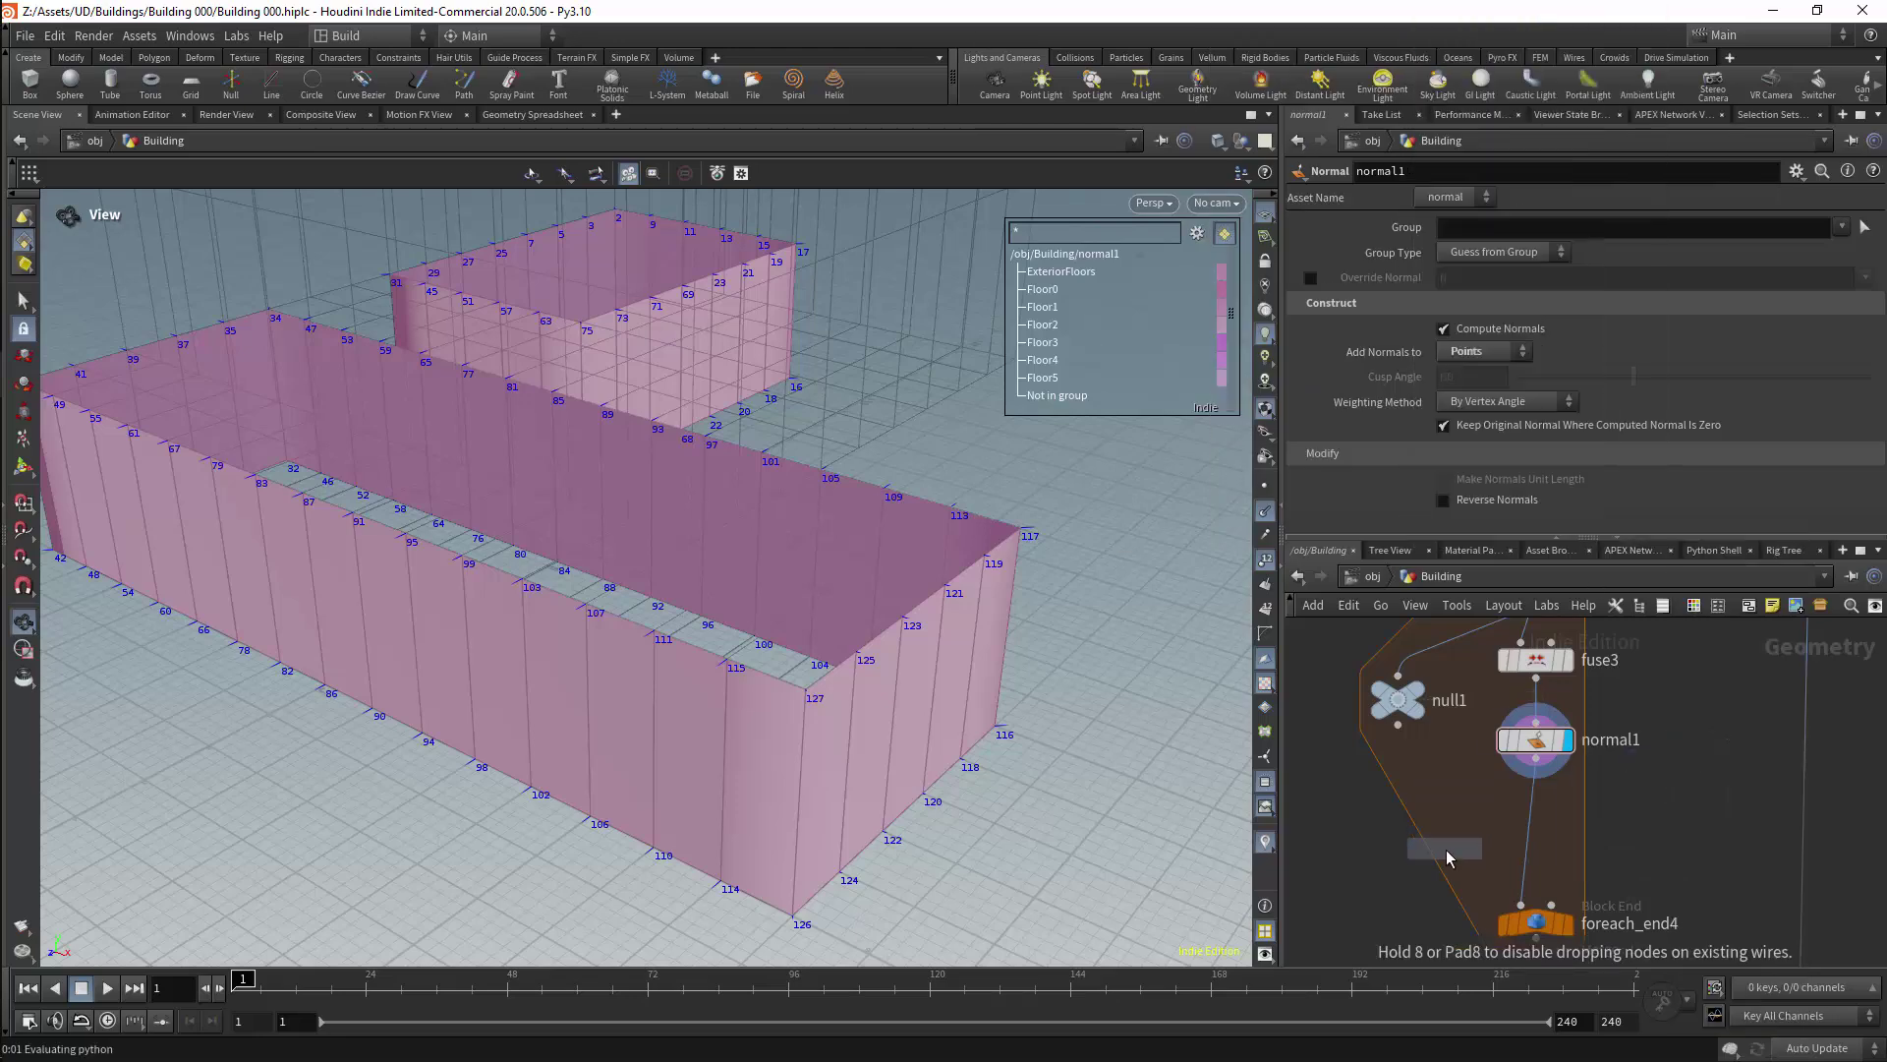
{"action": "left_click", "coordinate": [1484, 835]}
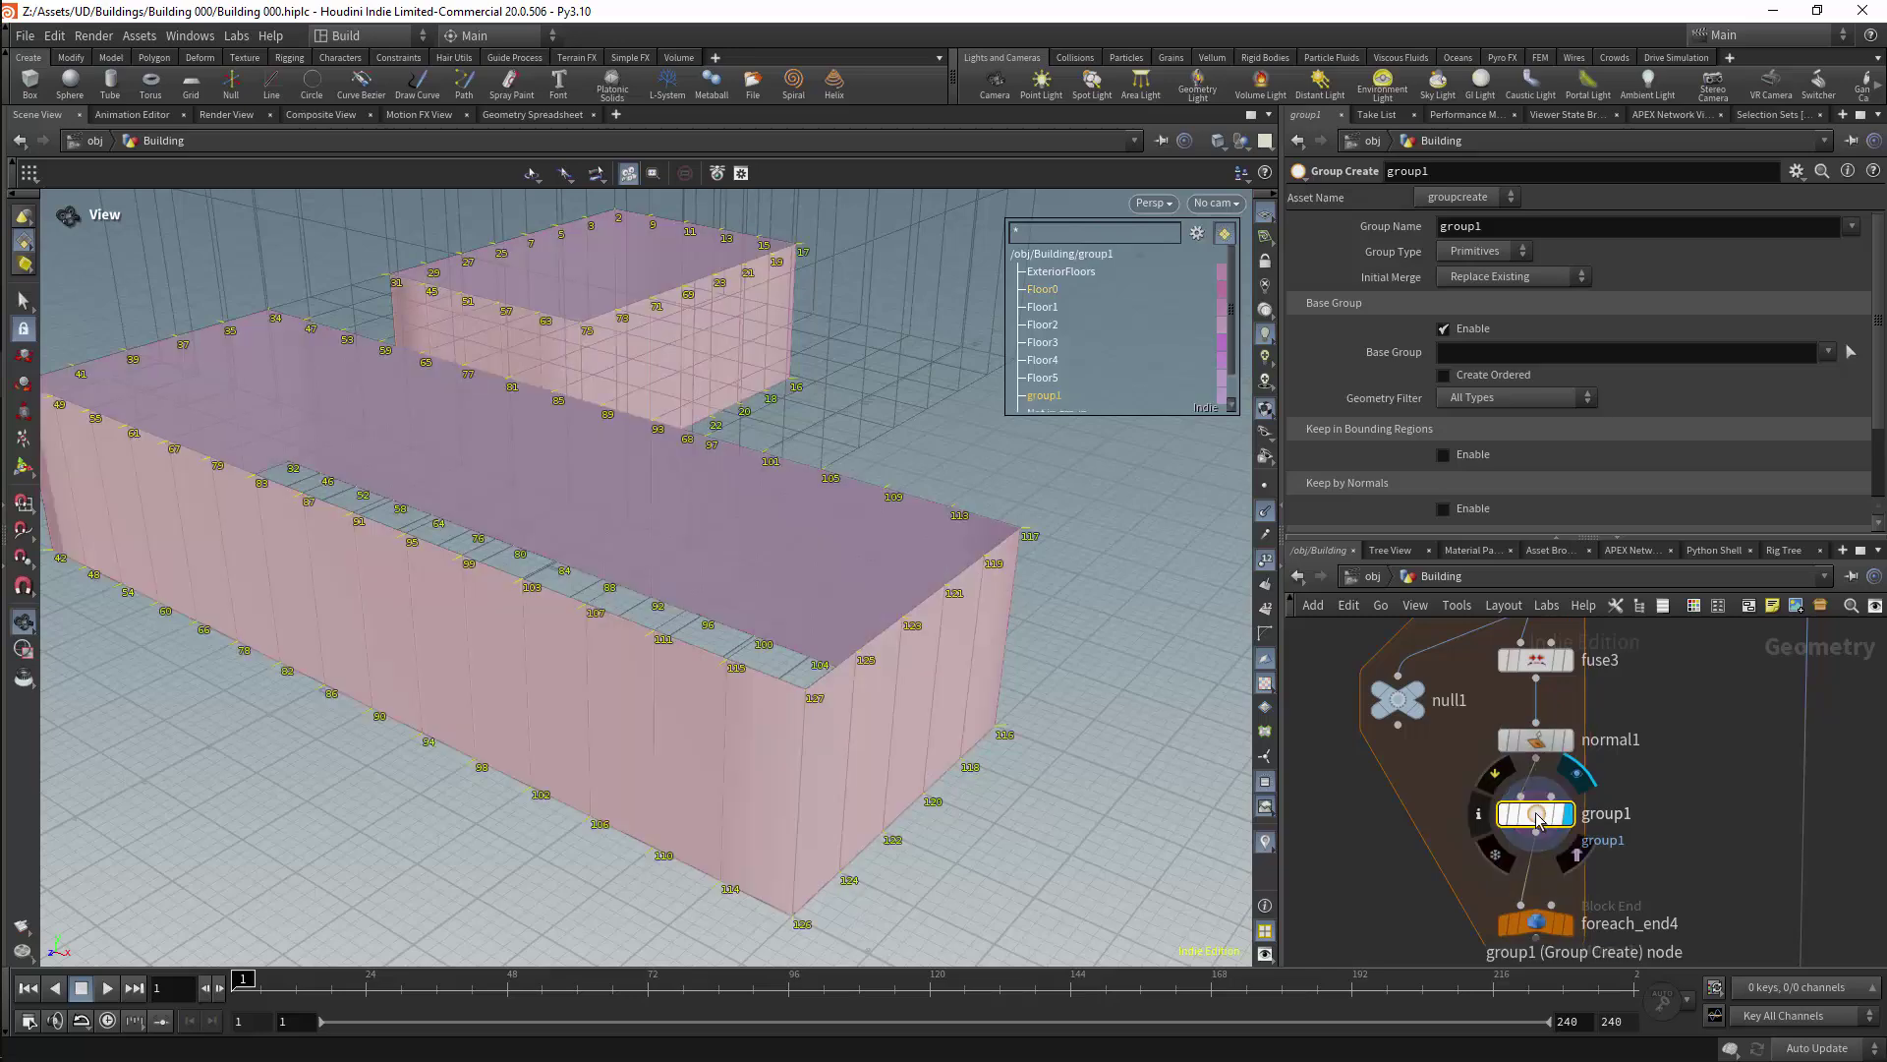
{"action": "left_click", "coordinate": [1444, 328]}
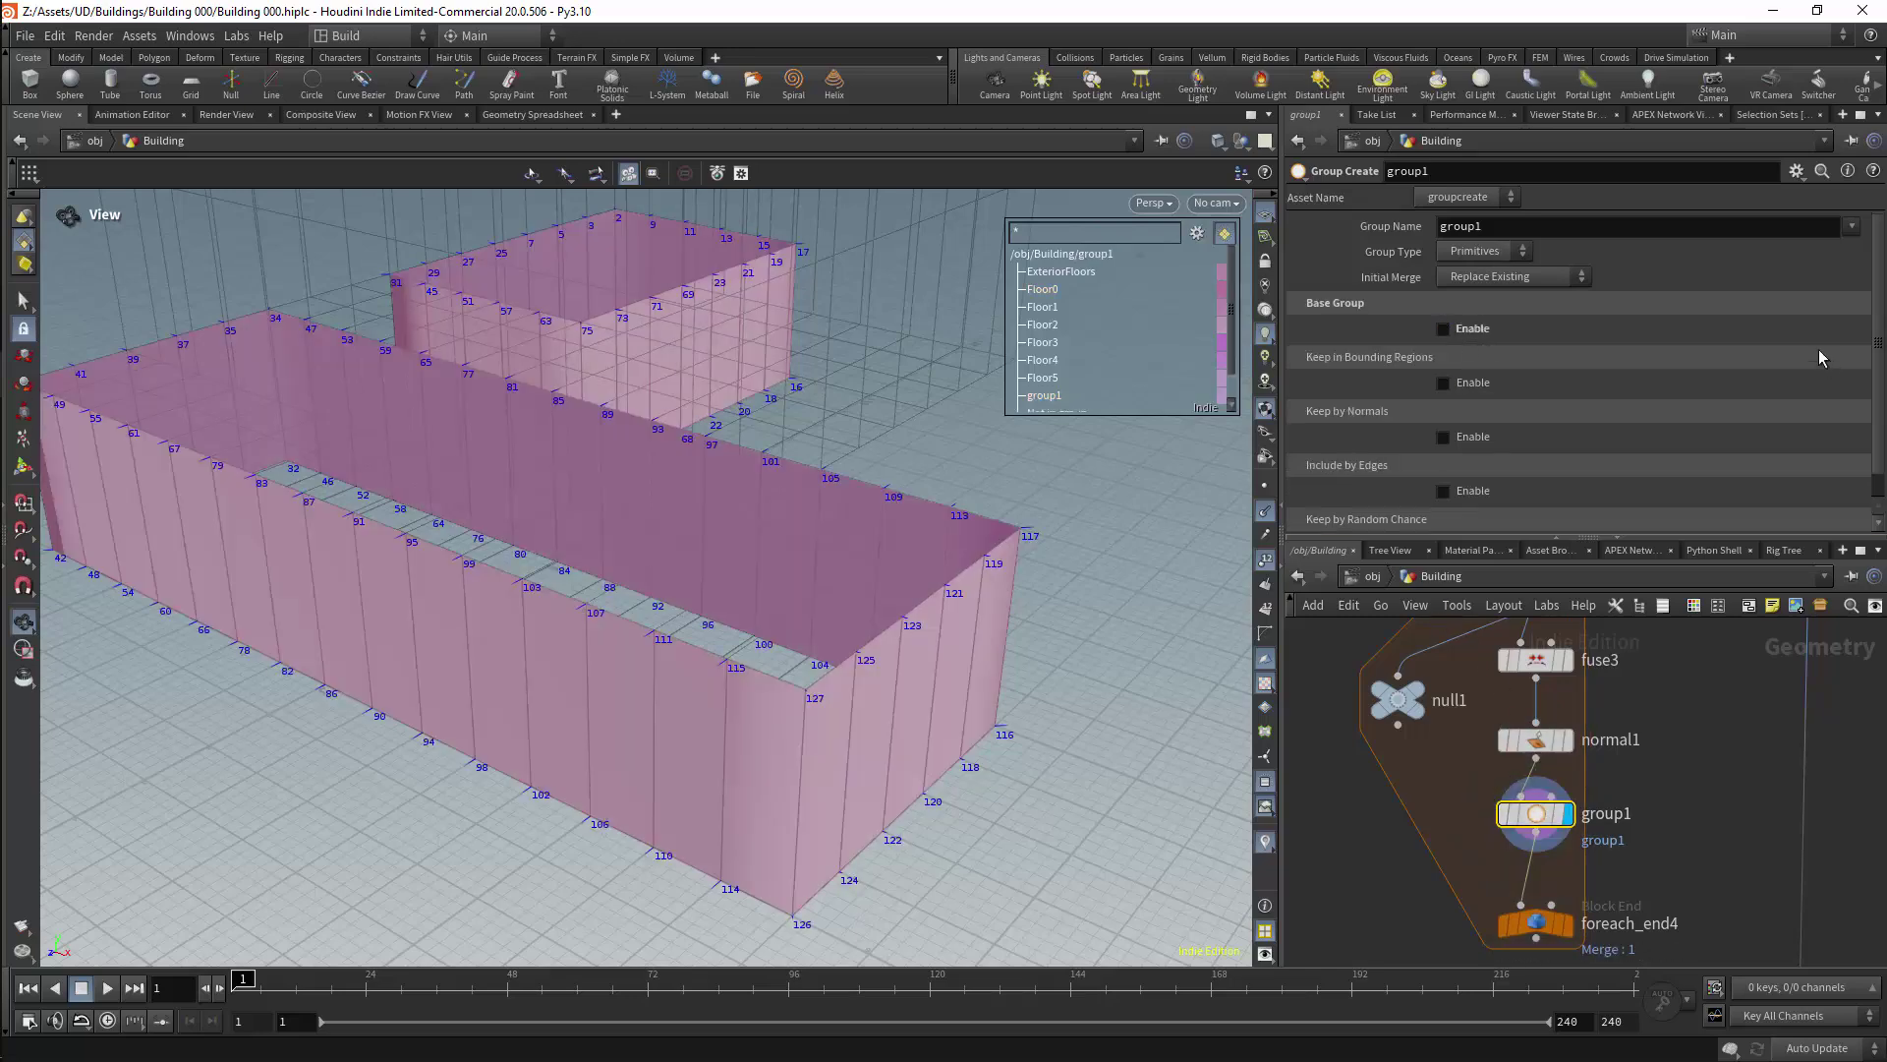
Step: Enable Include by Edges with Min Edge Angle on group1 and examine the grouped panels at the wall corners
{"action": "scroll", "coordinate": [1718, 473], "scroll_direction": "down", "scroll_amount": 1}
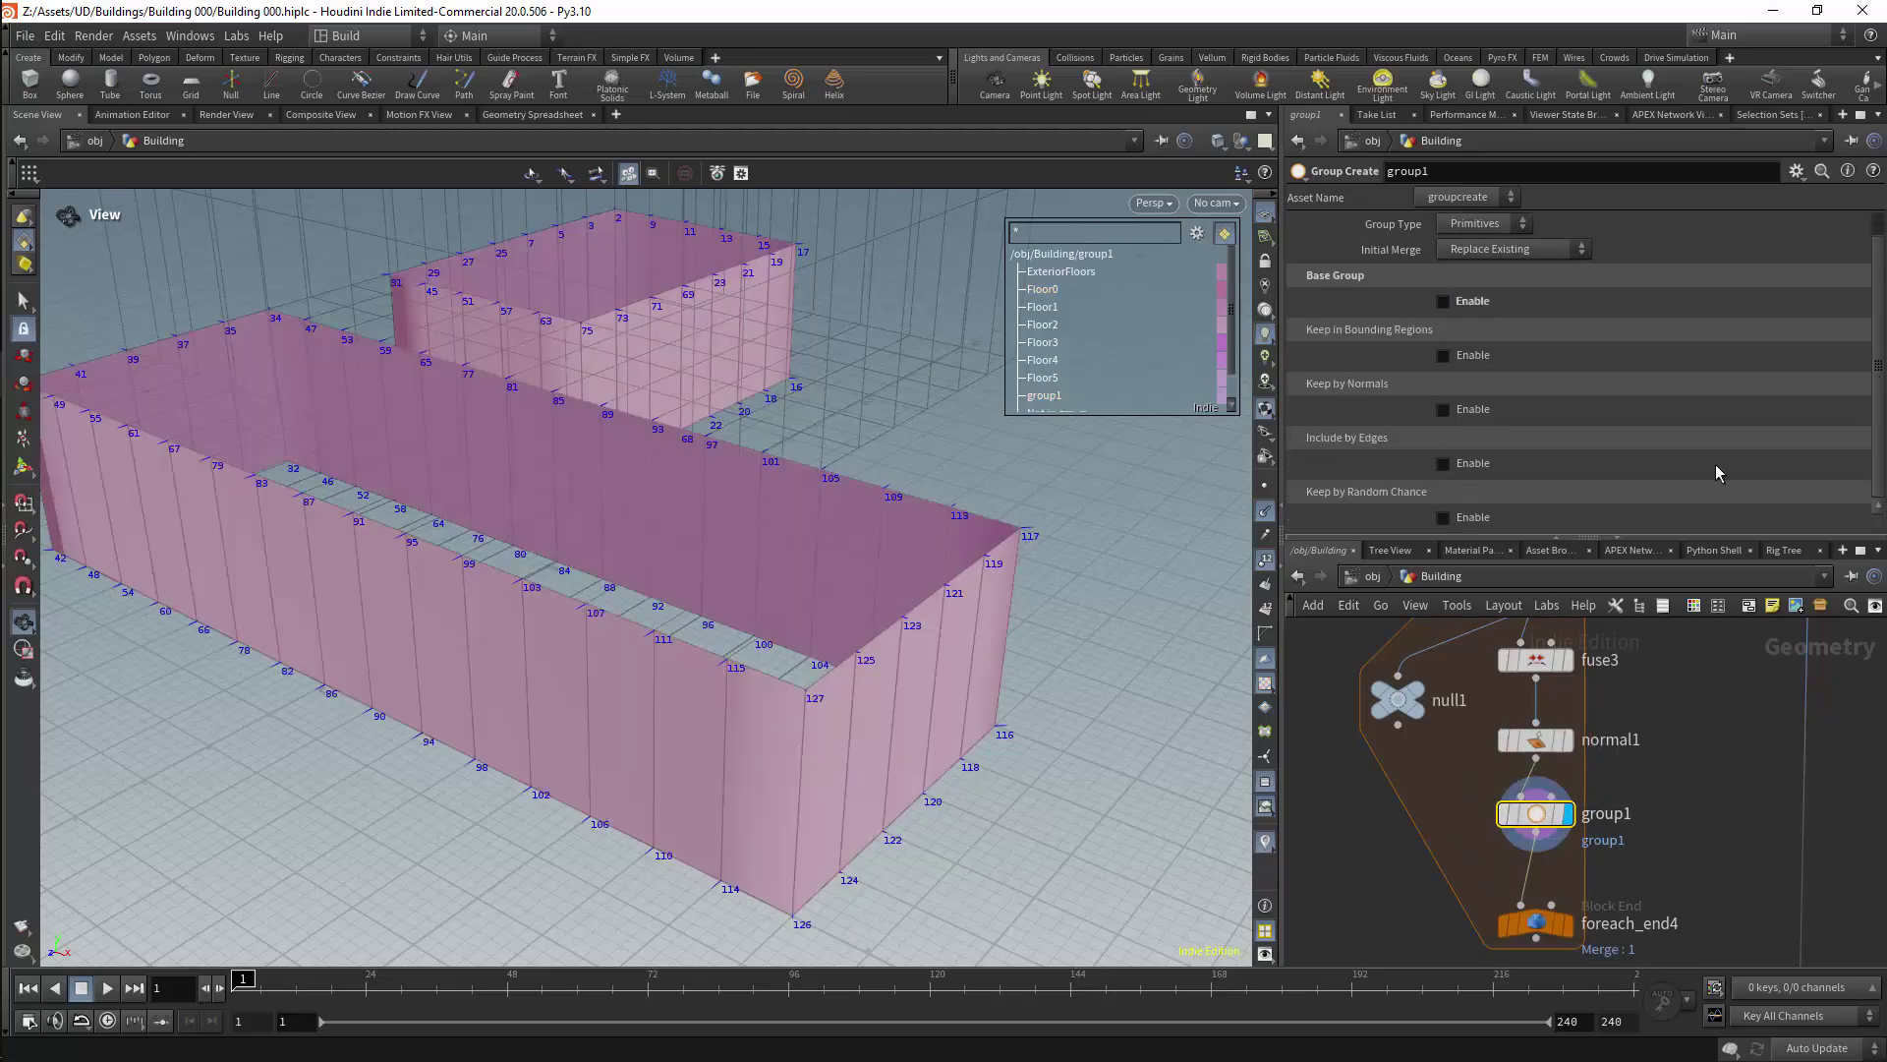
{"action": "left_click", "coordinate": [1451, 464]}
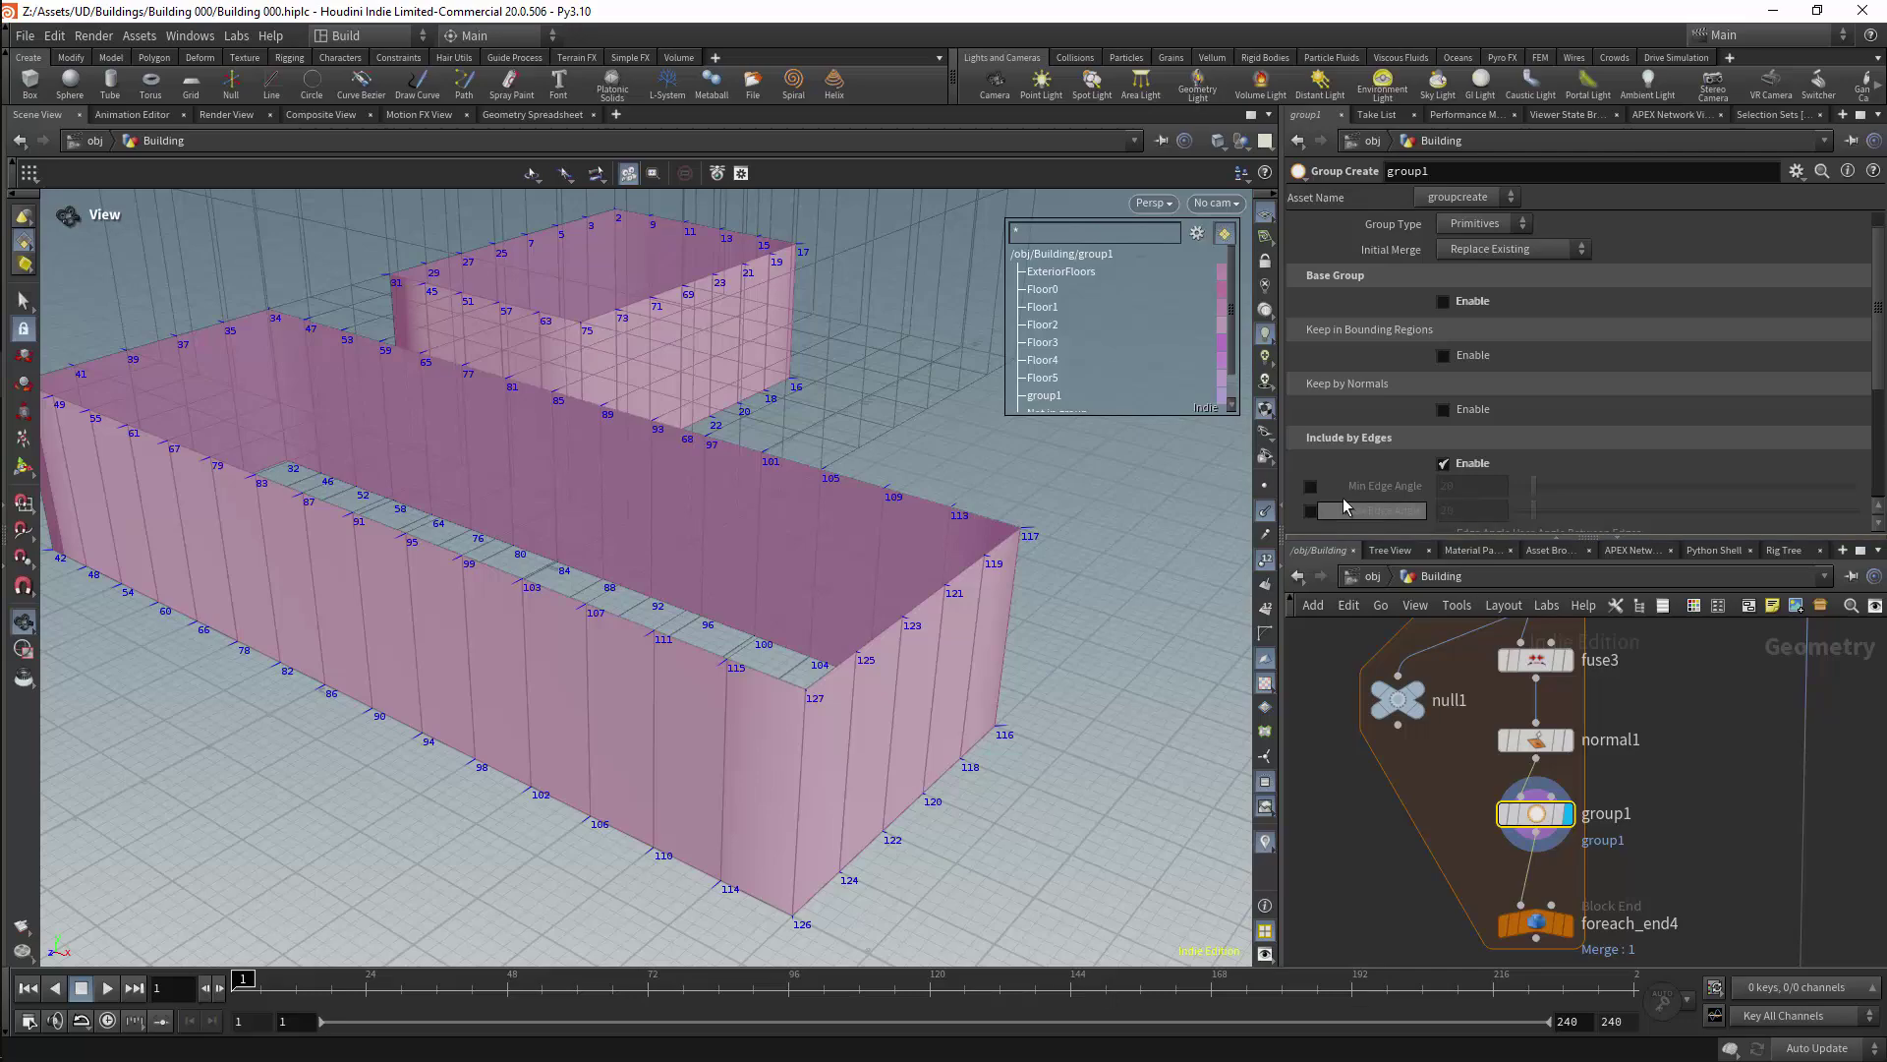
{"action": "left_click", "coordinate": [1311, 486]}
{"action": "left_click_drag", "start_coordinate": [752, 492], "coordinate": [829, 501]}
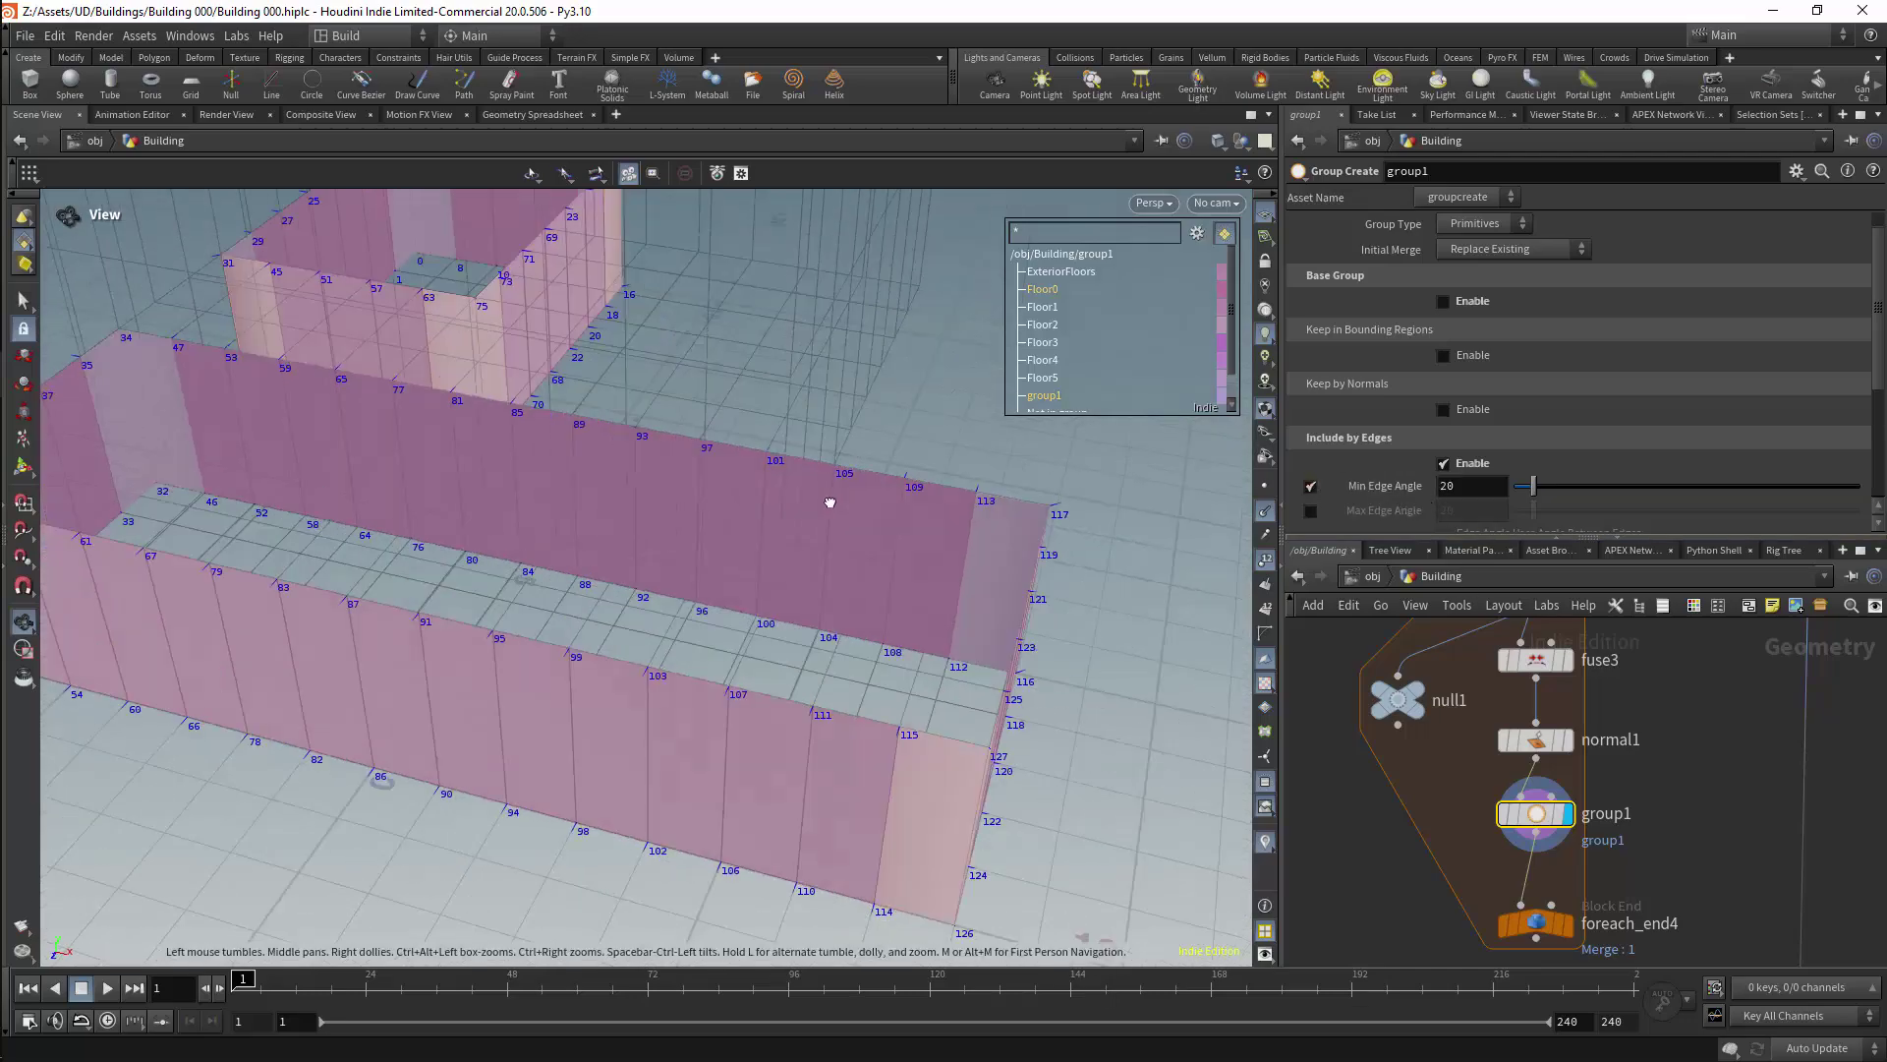
{"action": "right_click_drag", "start_coordinate": [829, 501], "coordinate": [679, 564]}
{"action": "left_click_drag", "start_coordinate": [678, 564], "coordinate": [914, 547]}
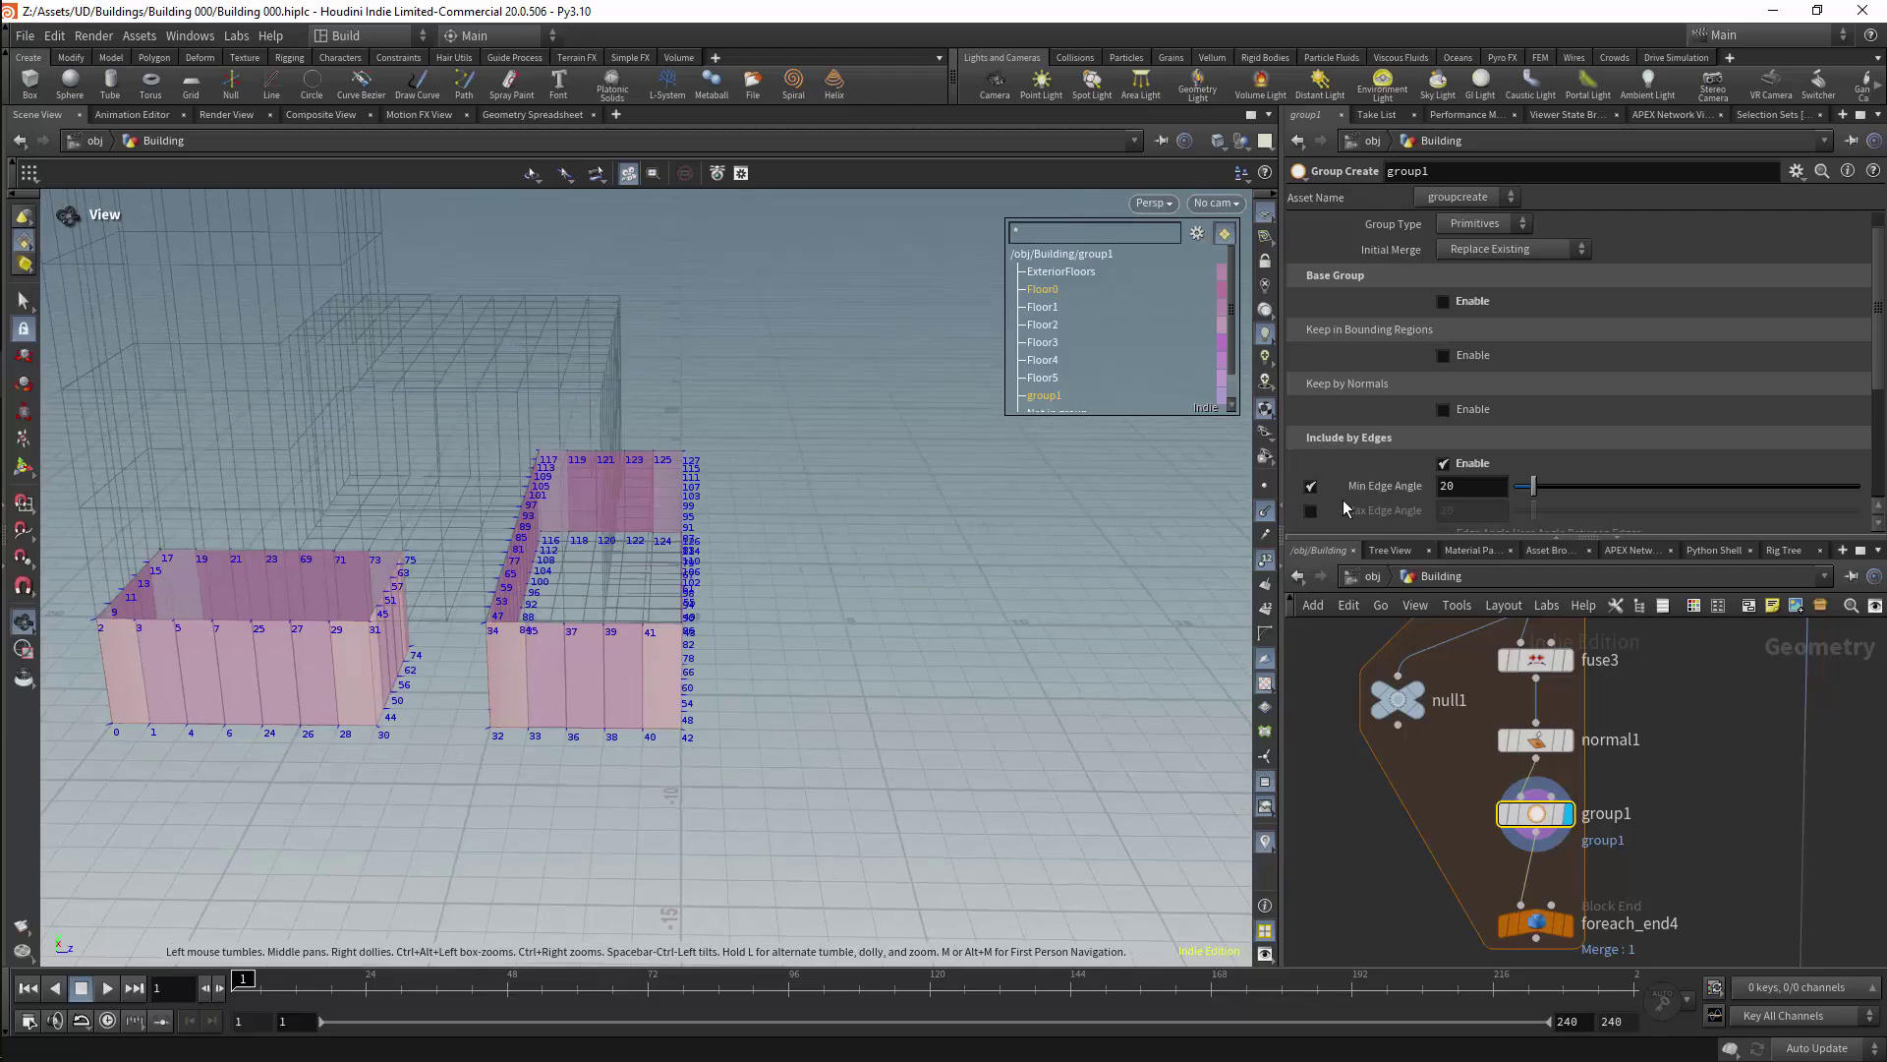
Step: Try a Min Edge Angle of 31 on group1 and settle on 21
{"action": "left_click", "coordinate": [1310, 486]}
{"action": "left_click", "coordinate": [1310, 486]}
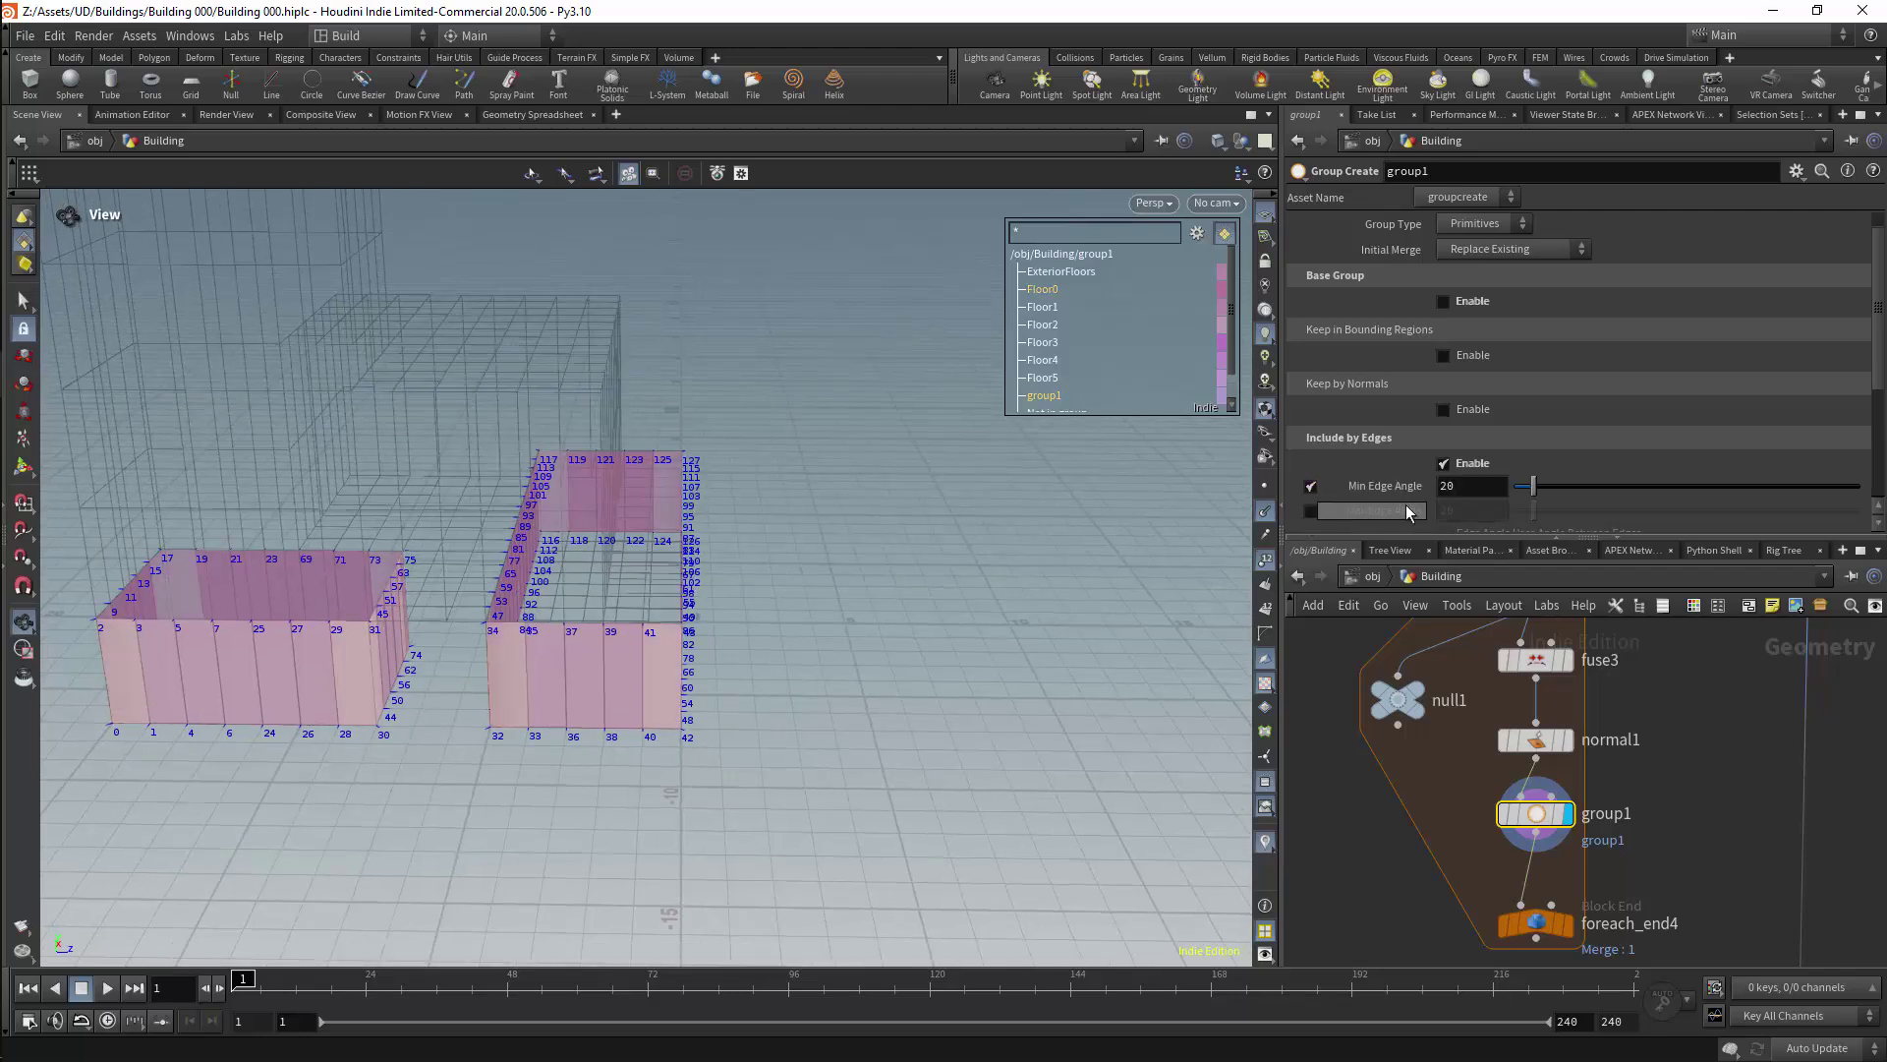
{"action": "mouse_move", "coordinate": [1533, 485]}
{"action": "left_mouse_down"}
{"action": "mouse_move", "coordinate": [1664, 489]}
{"action": "mouse_move", "coordinate": [1543, 503]}
{"action": "left_mouse_up"}
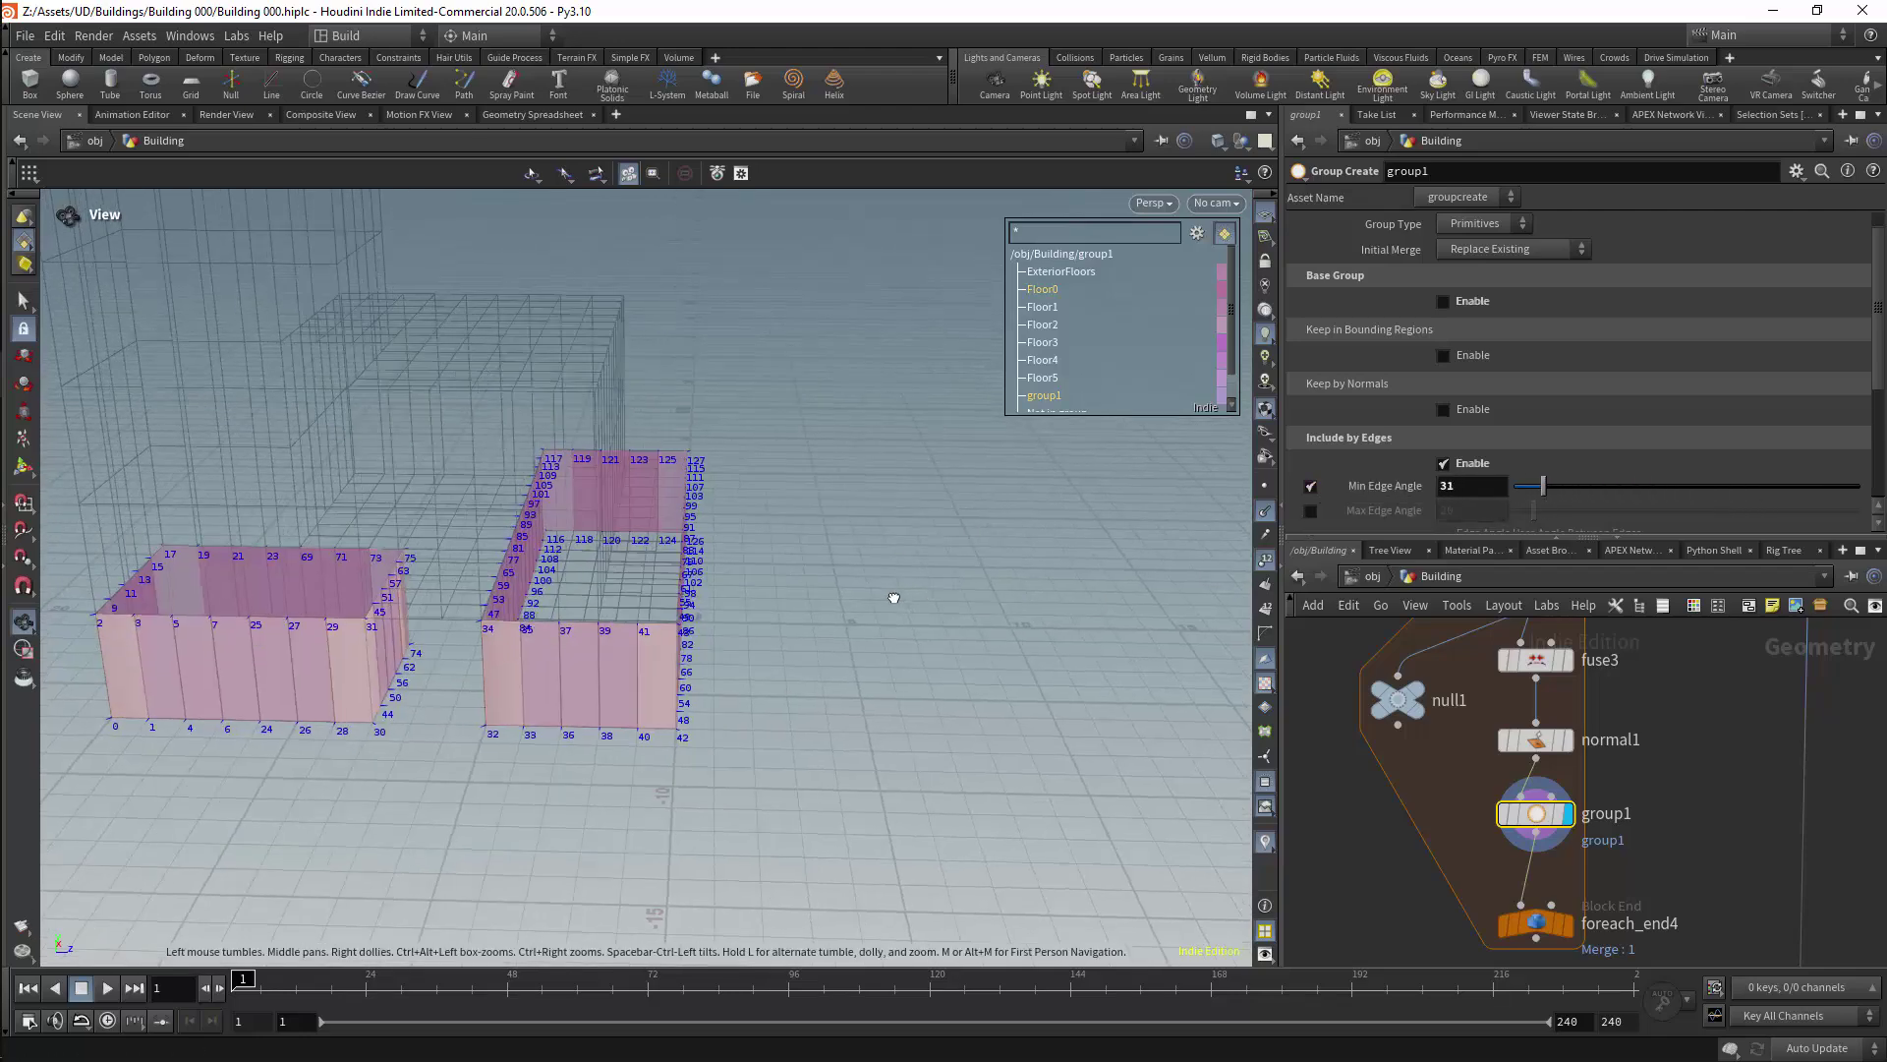
{"action": "left_click_drag", "start_coordinate": [893, 593], "coordinate": [513, 603], "text": "alt"}
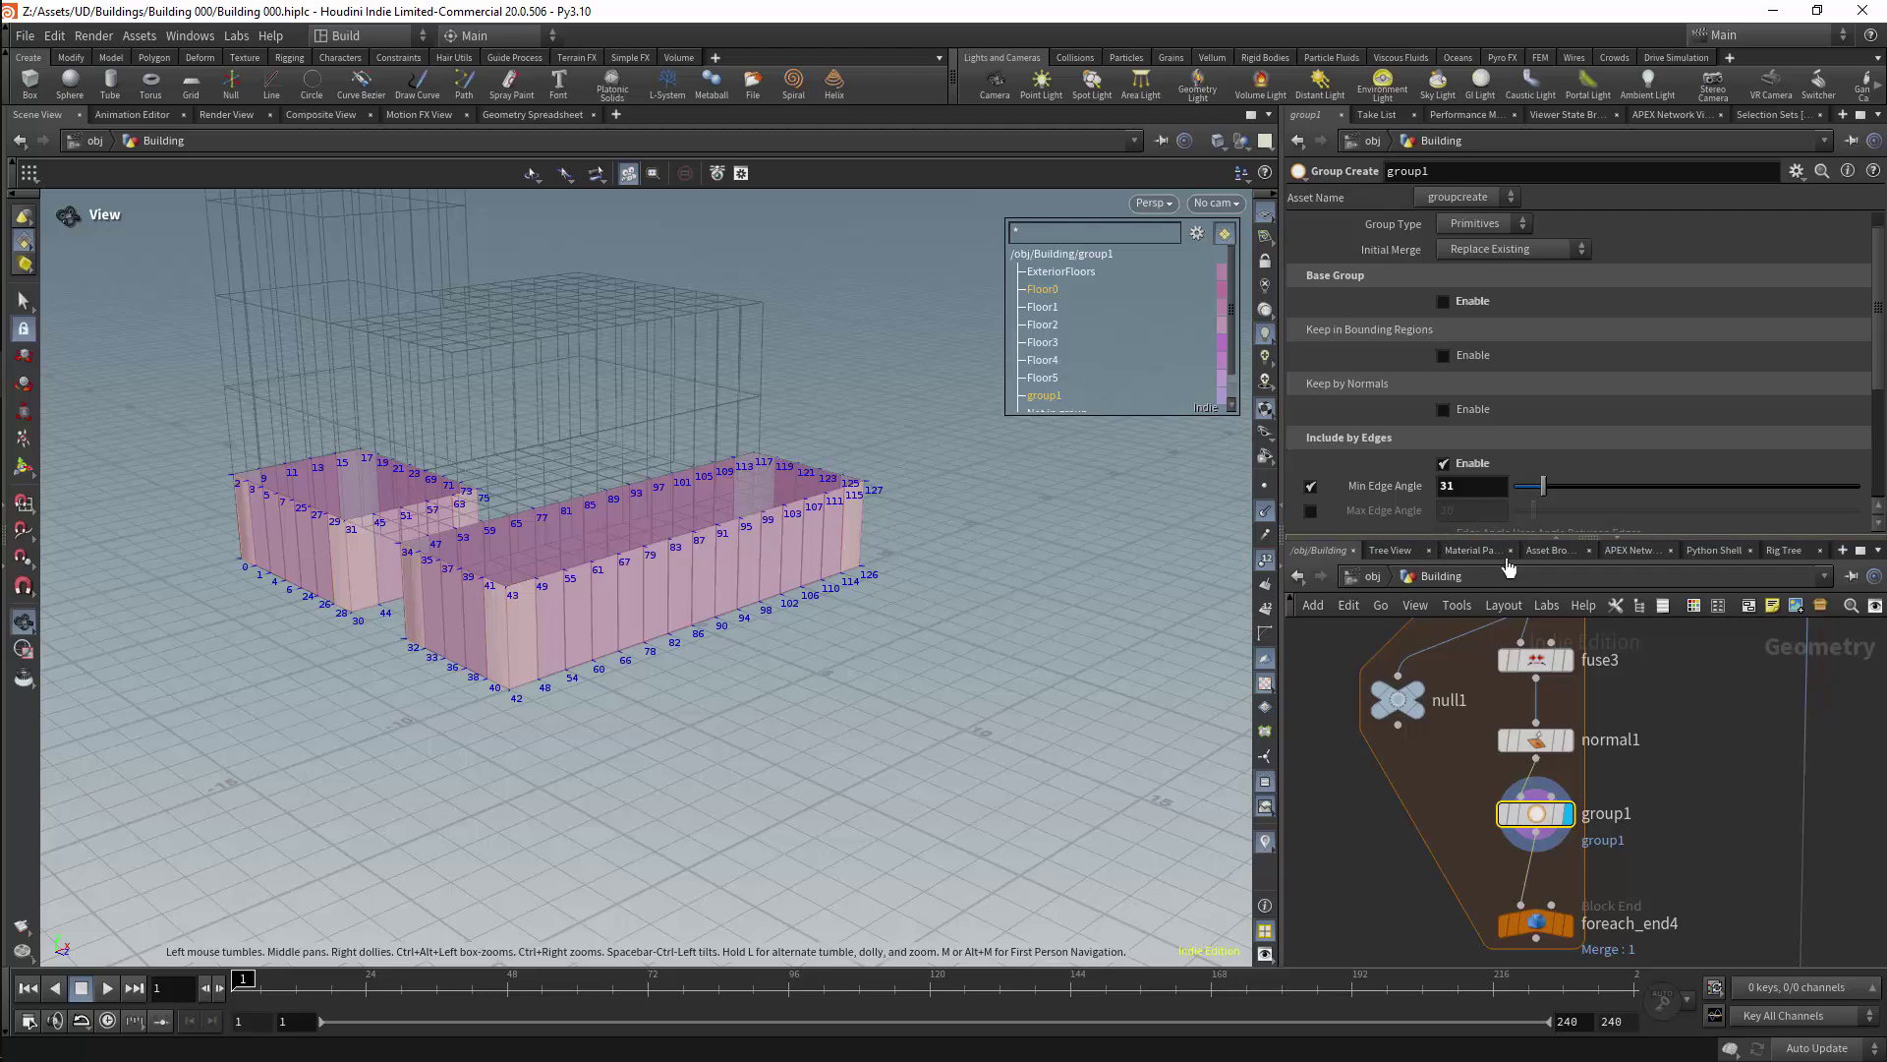
{"action": "mouse_move", "coordinate": [1547, 486]}
{"action": "left_mouse_down"}
{"action": "mouse_move", "coordinate": [1649, 486]}
{"action": "mouse_move", "coordinate": [1463, 499]}
{"action": "mouse_move", "coordinate": [1533, 486]}
{"action": "left_mouse_up"}
Step: Rename the group1 node to Corners and set its group name to $OS
{"action": "scroll", "coordinate": [1864, 230], "scroll_direction": "up", "scroll_amount": 1}
{"action": "left_click", "coordinate": [1425, 171]}
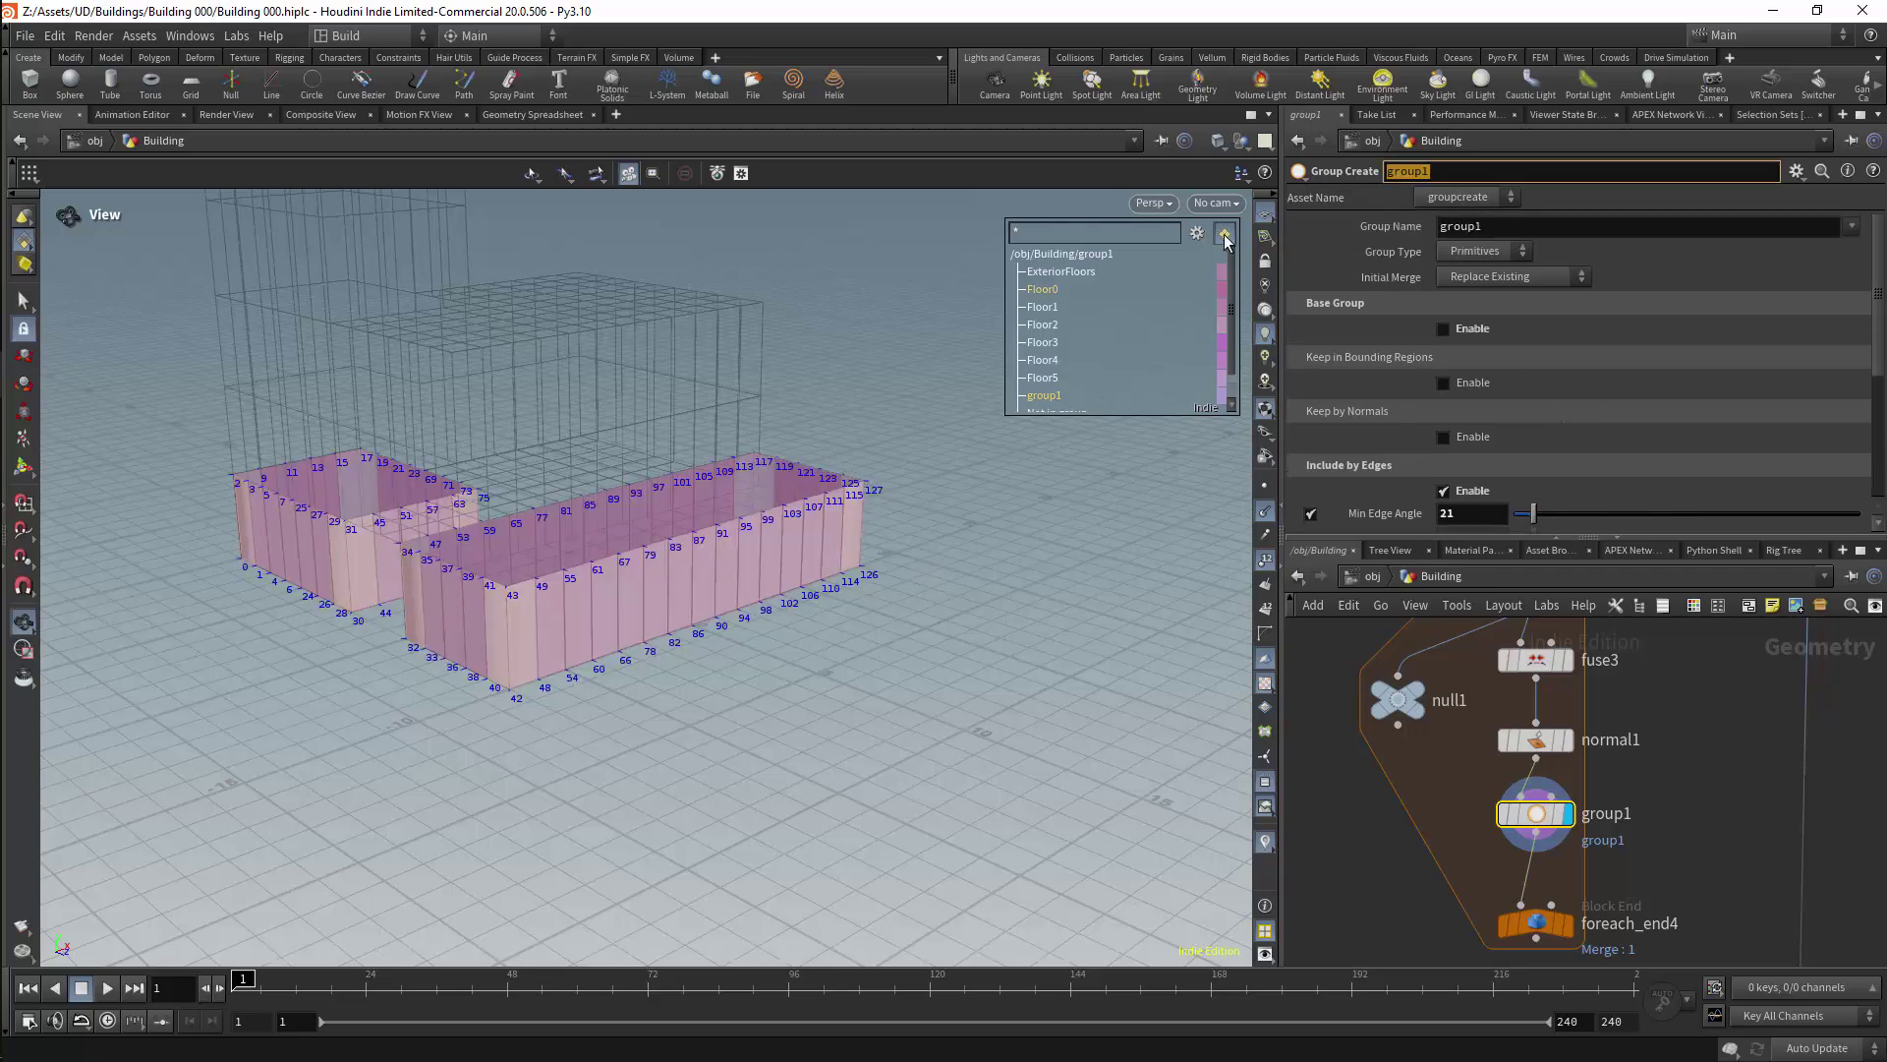
{"action": "type", "text": "Corners"}
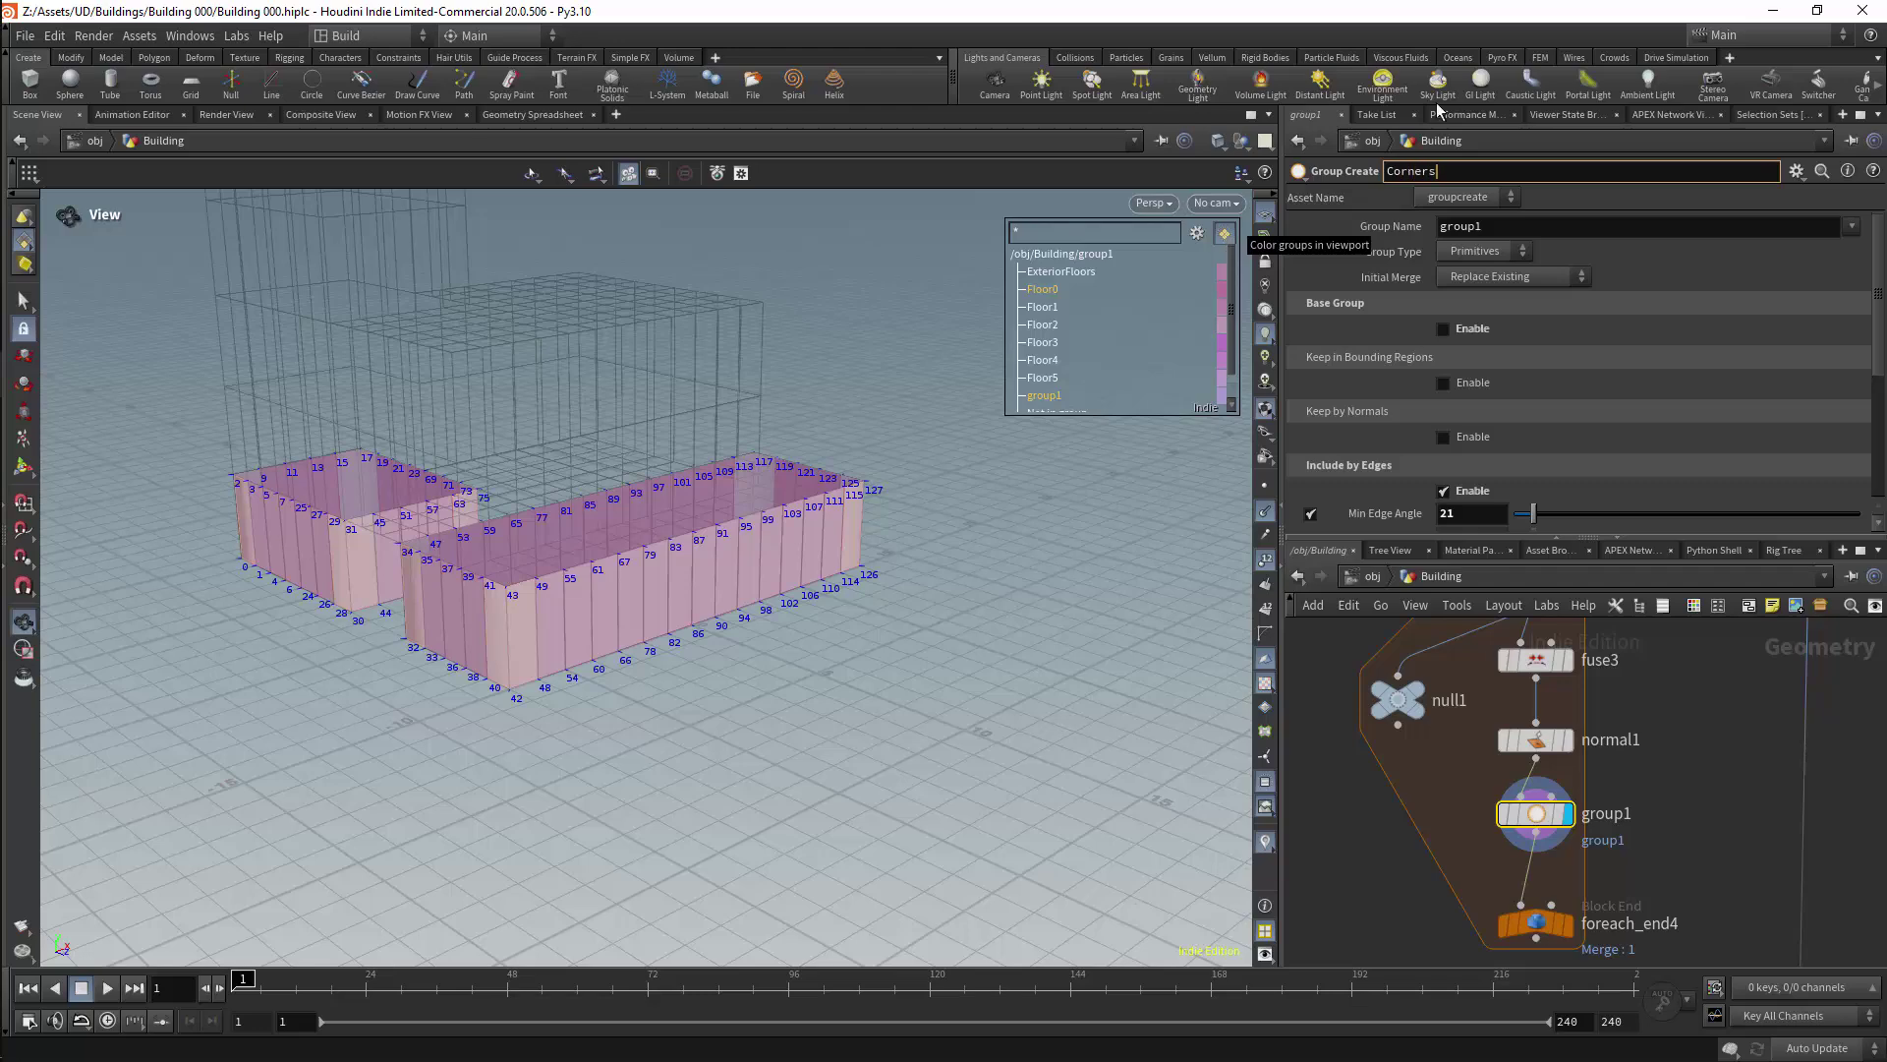
{"action": "key", "text": "Tab"}
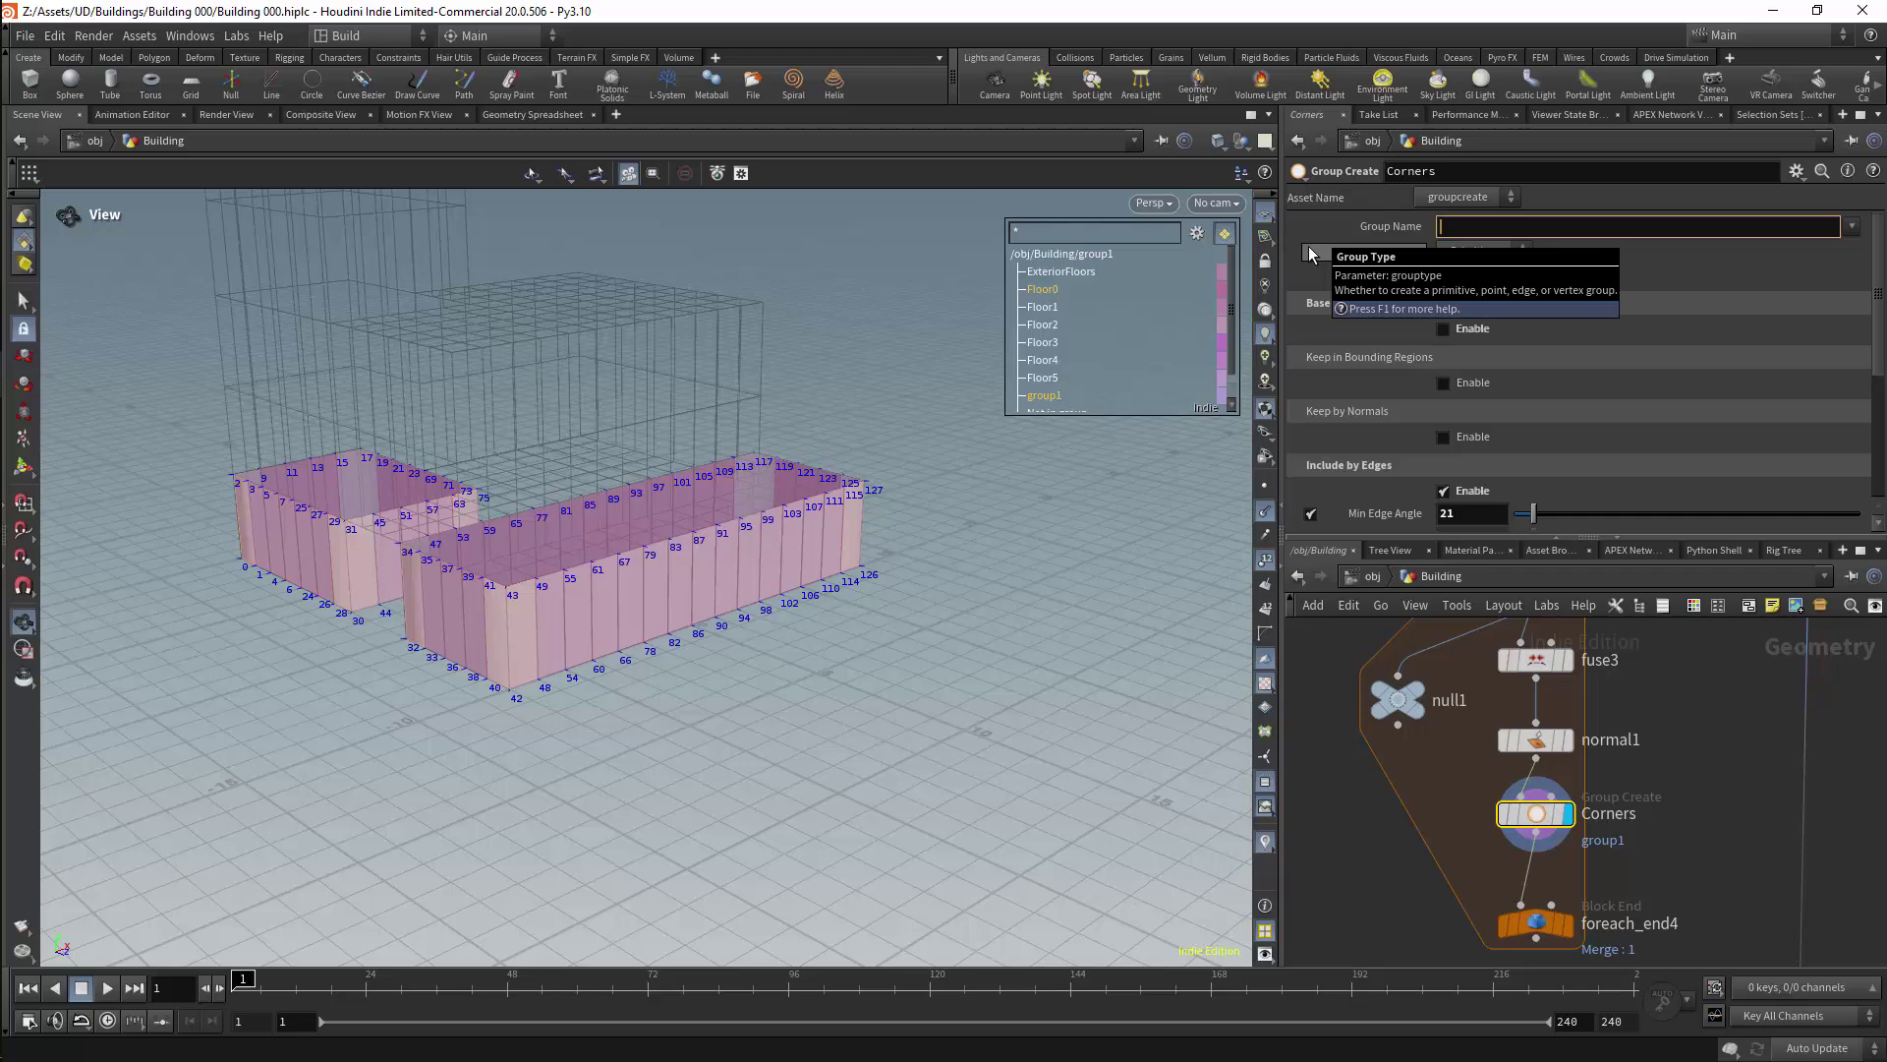
{"action": "type", "text": "$OS"}
{"action": "key", "text": "Return"}
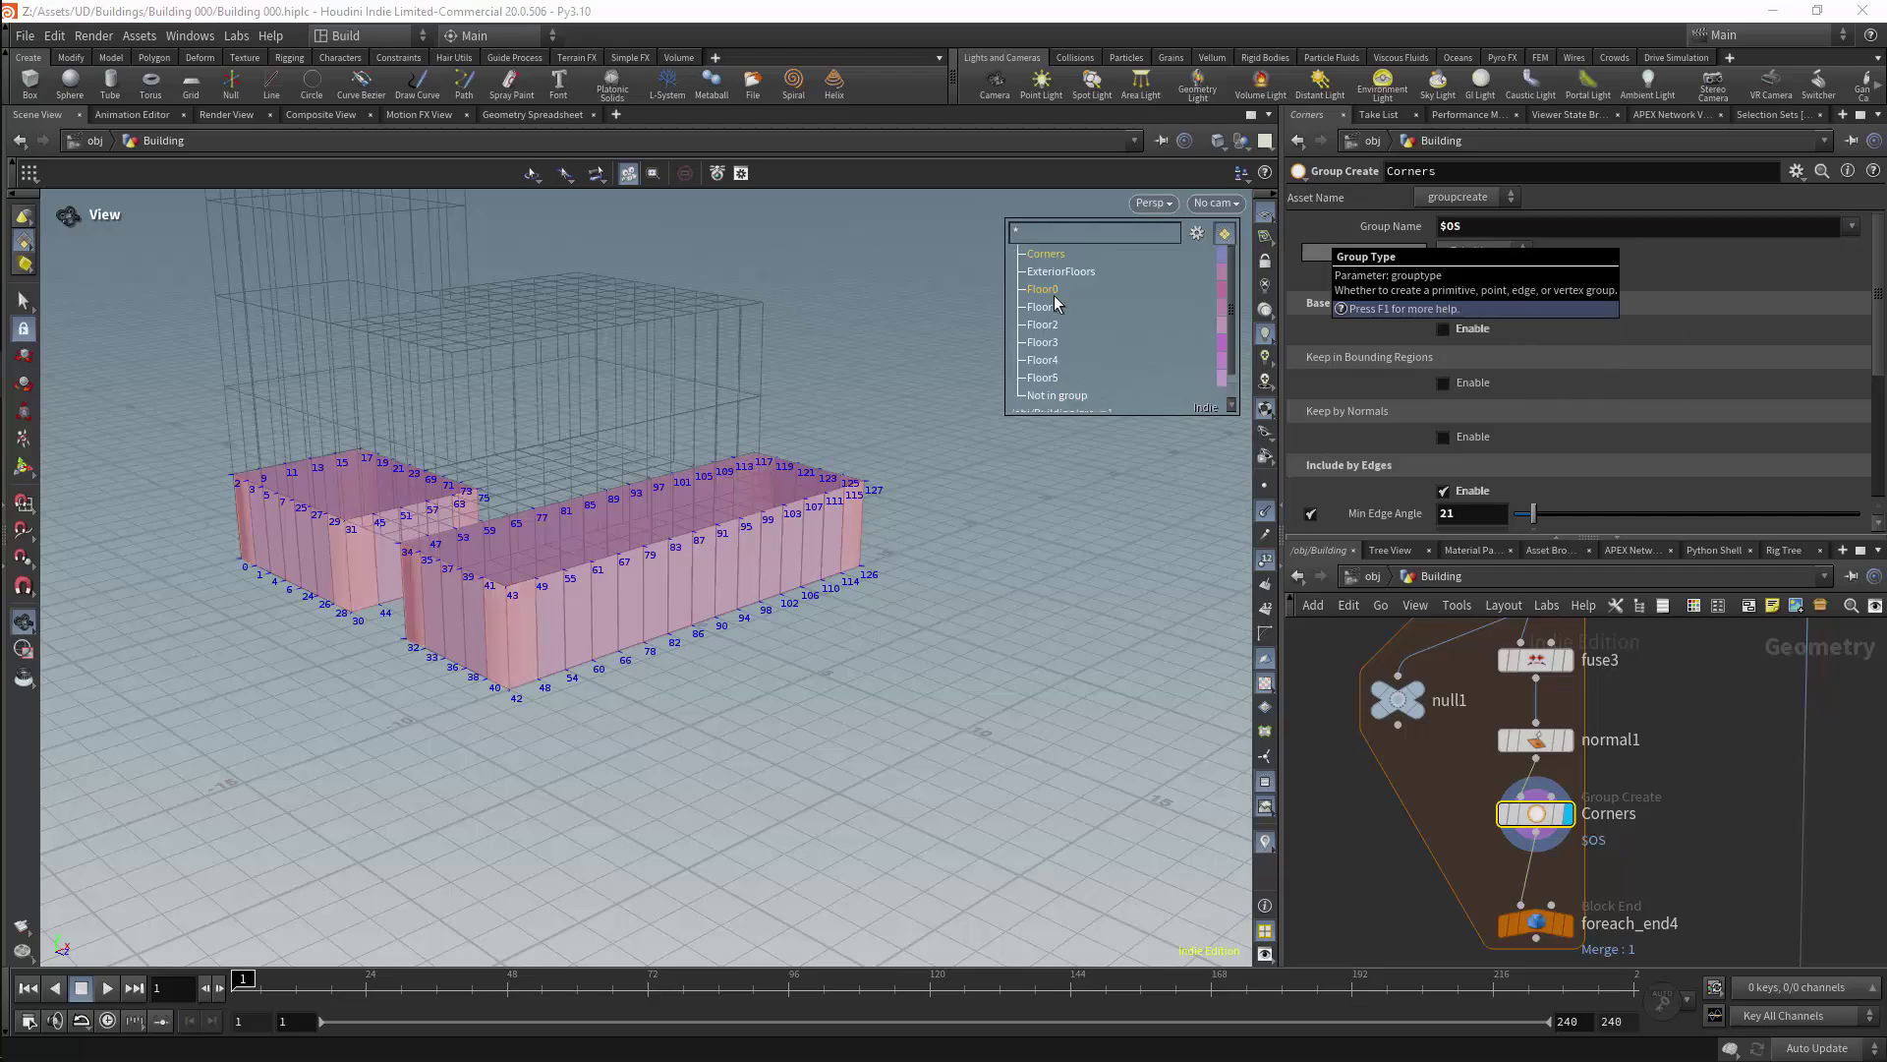
Step: Tidy the nodes in the loop, insert an Attribute Wrangle between Corners and foreach_end4, and display it
{"action": "scroll", "coordinate": [1681, 794], "scroll_direction": "down", "scroll_amount": 5}
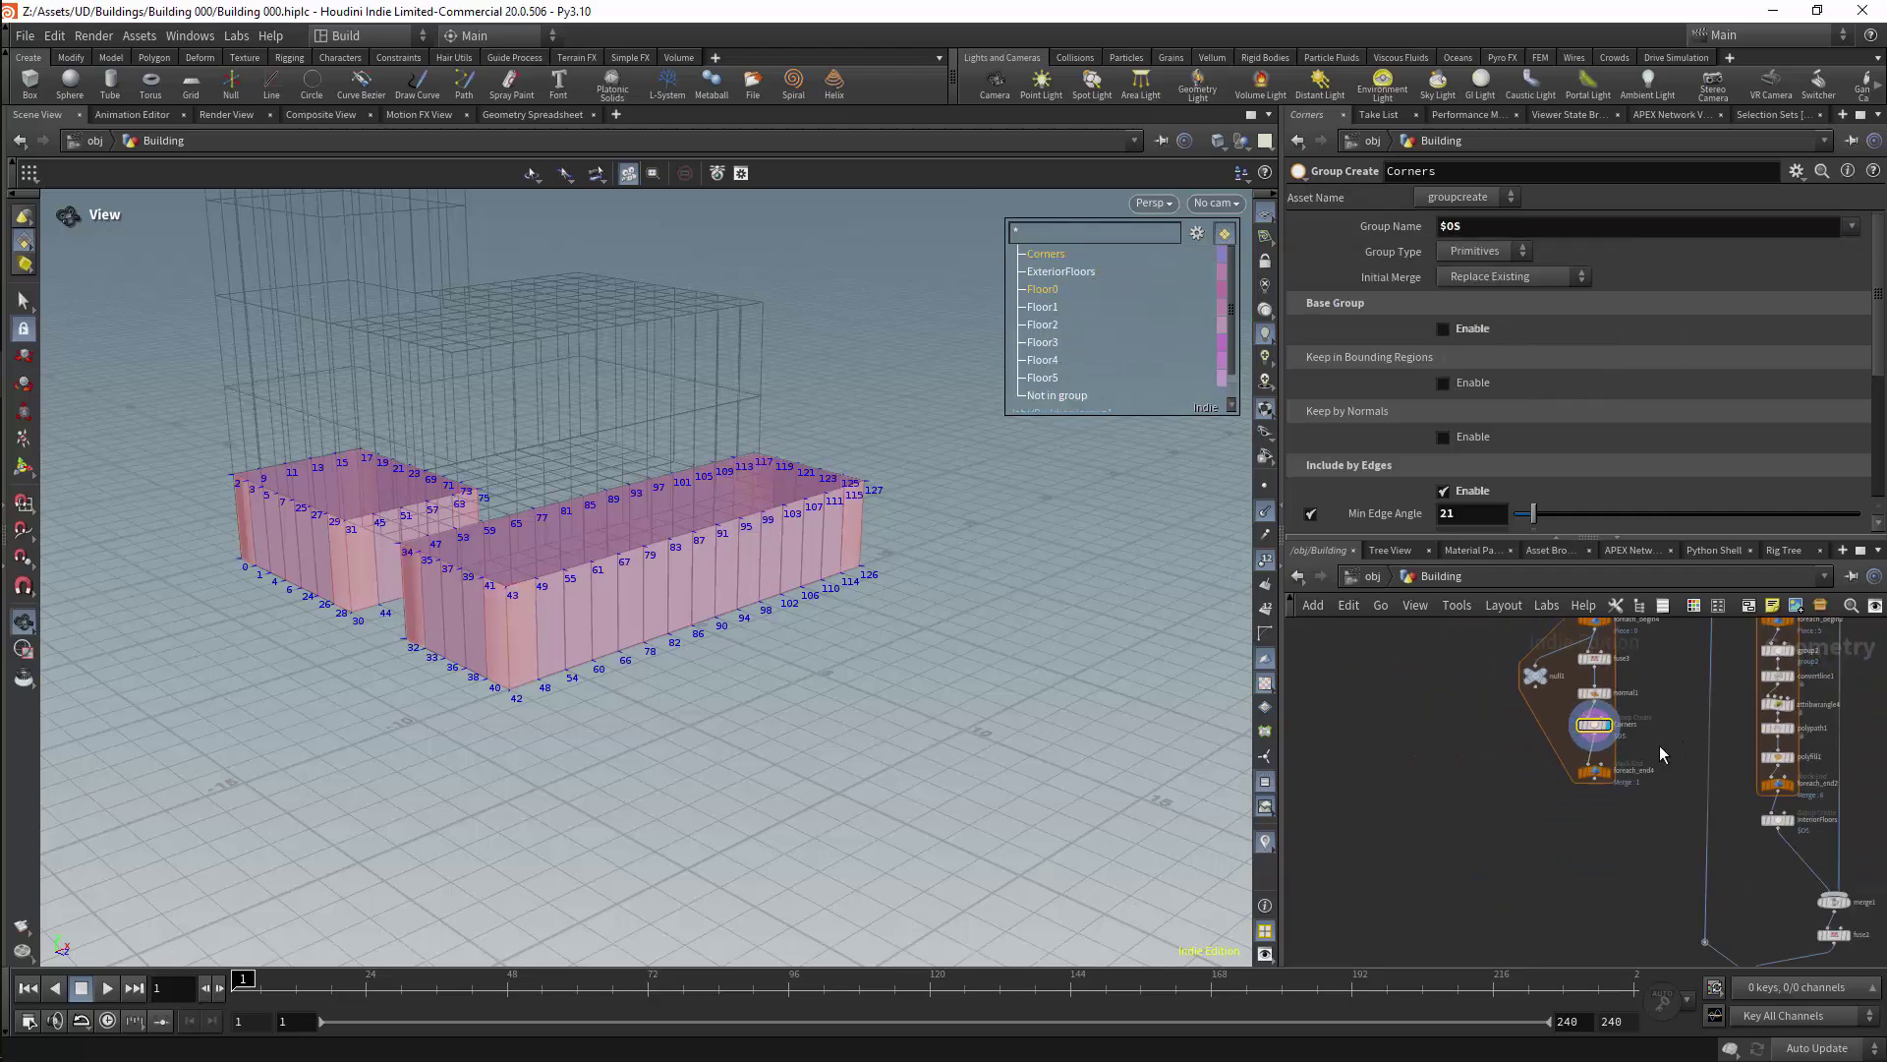
{"action": "scroll", "coordinate": [1524, 740], "scroll_direction": "up", "scroll_amount": 4}
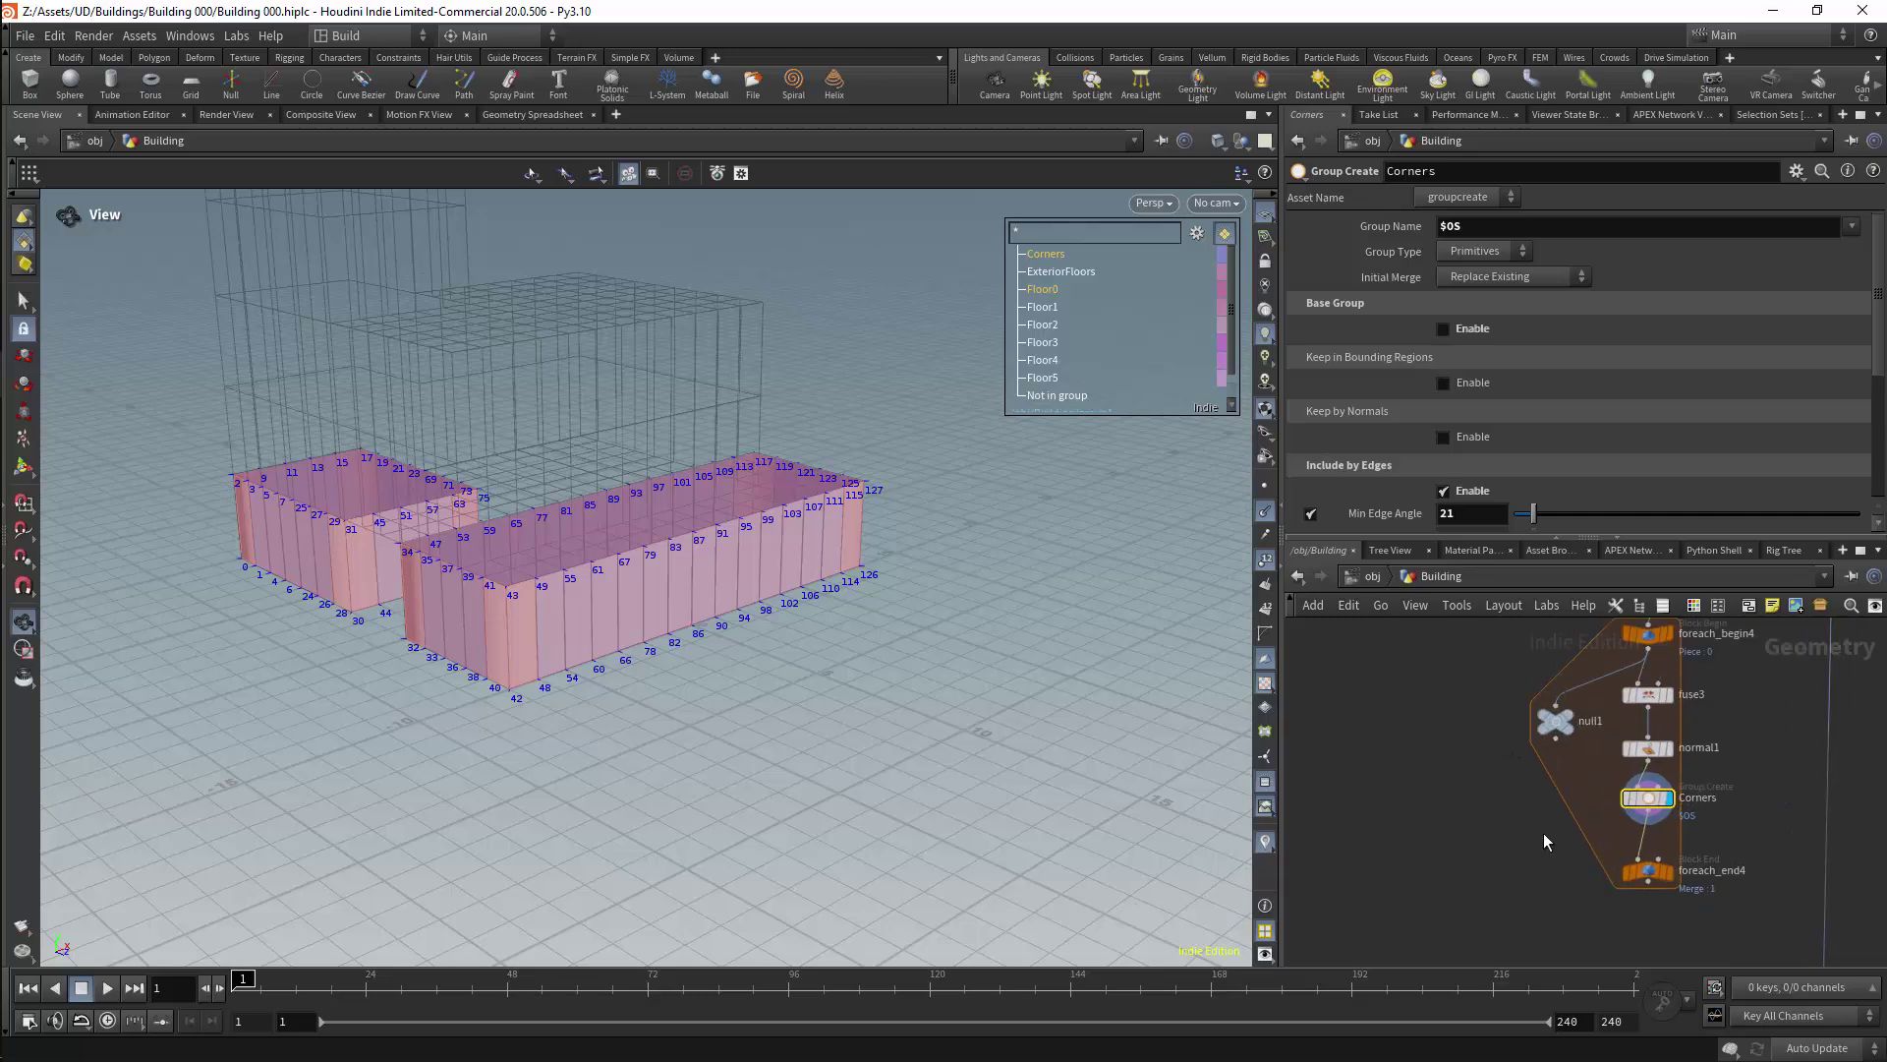
{"action": "left_click_drag", "start_coordinate": [1649, 697], "coordinate": [1649, 723]}
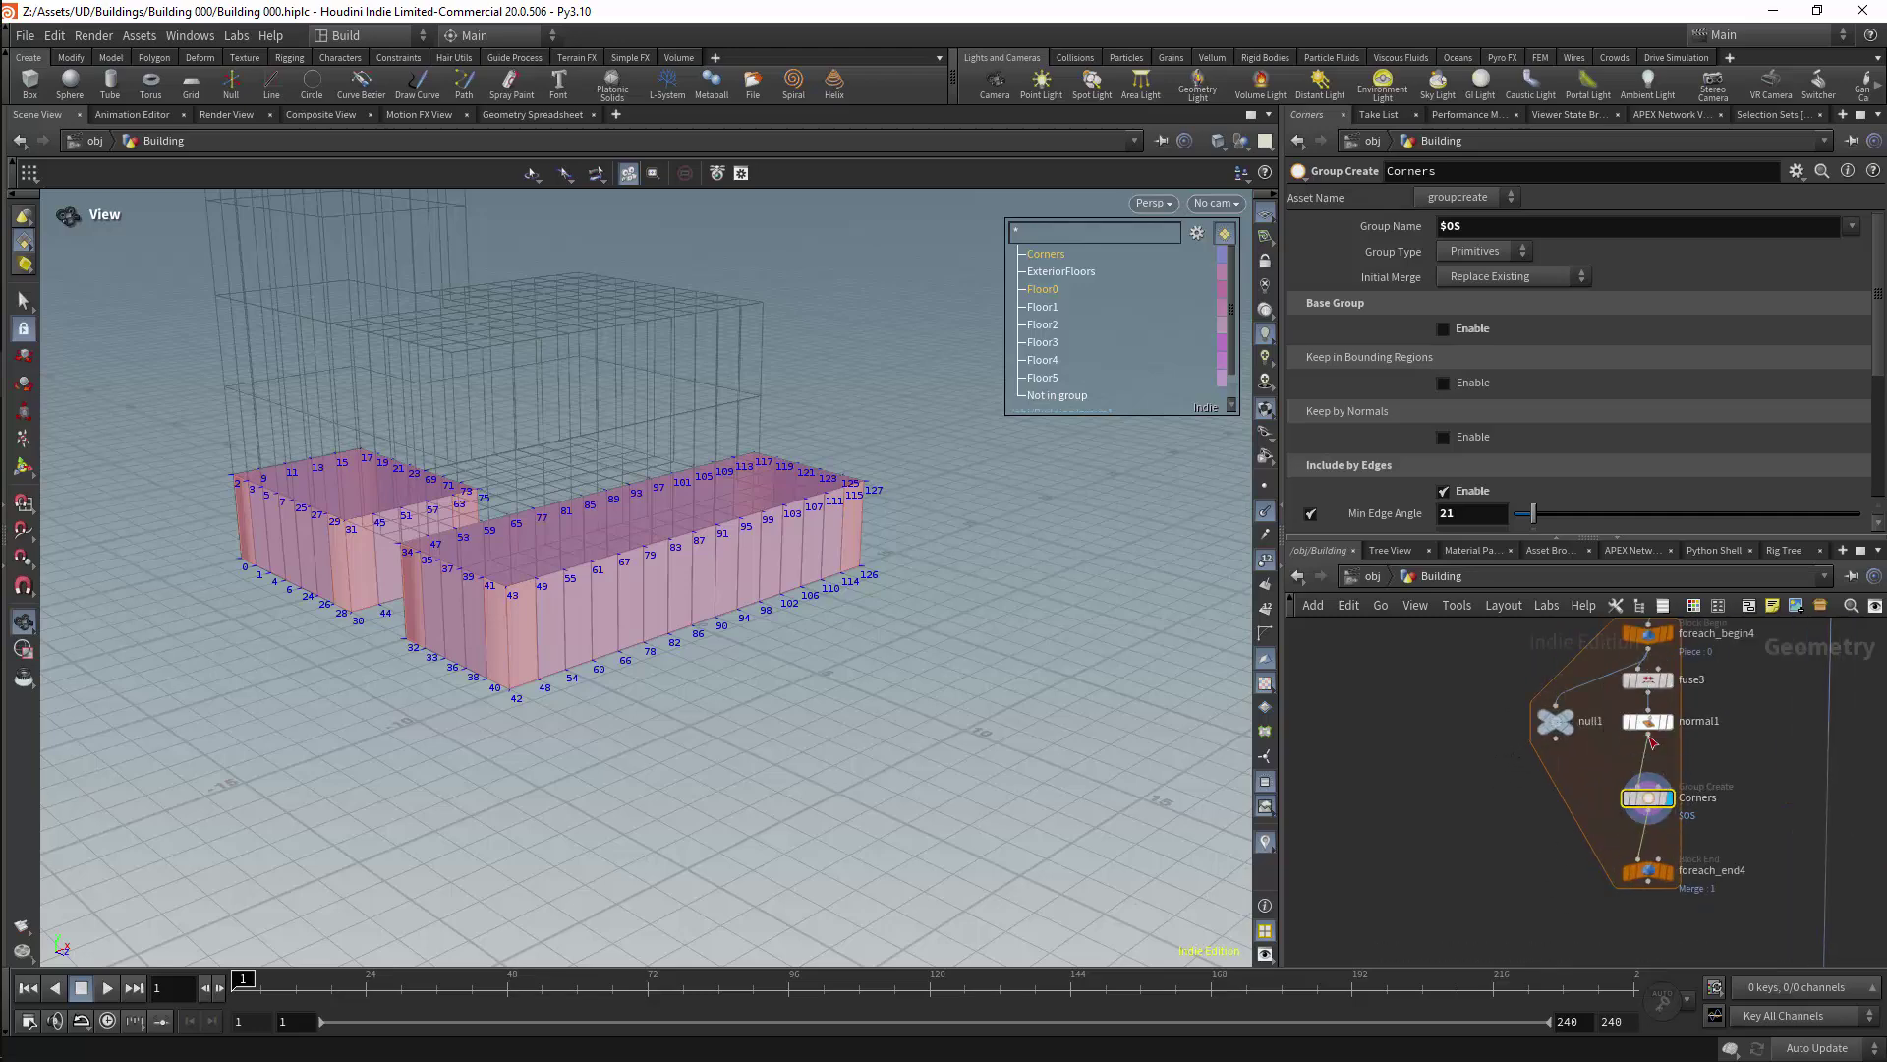
{"action": "left_click_drag", "start_coordinate": [1649, 801], "coordinate": [1649, 776]}
{"action": "key", "text": "Tab"}
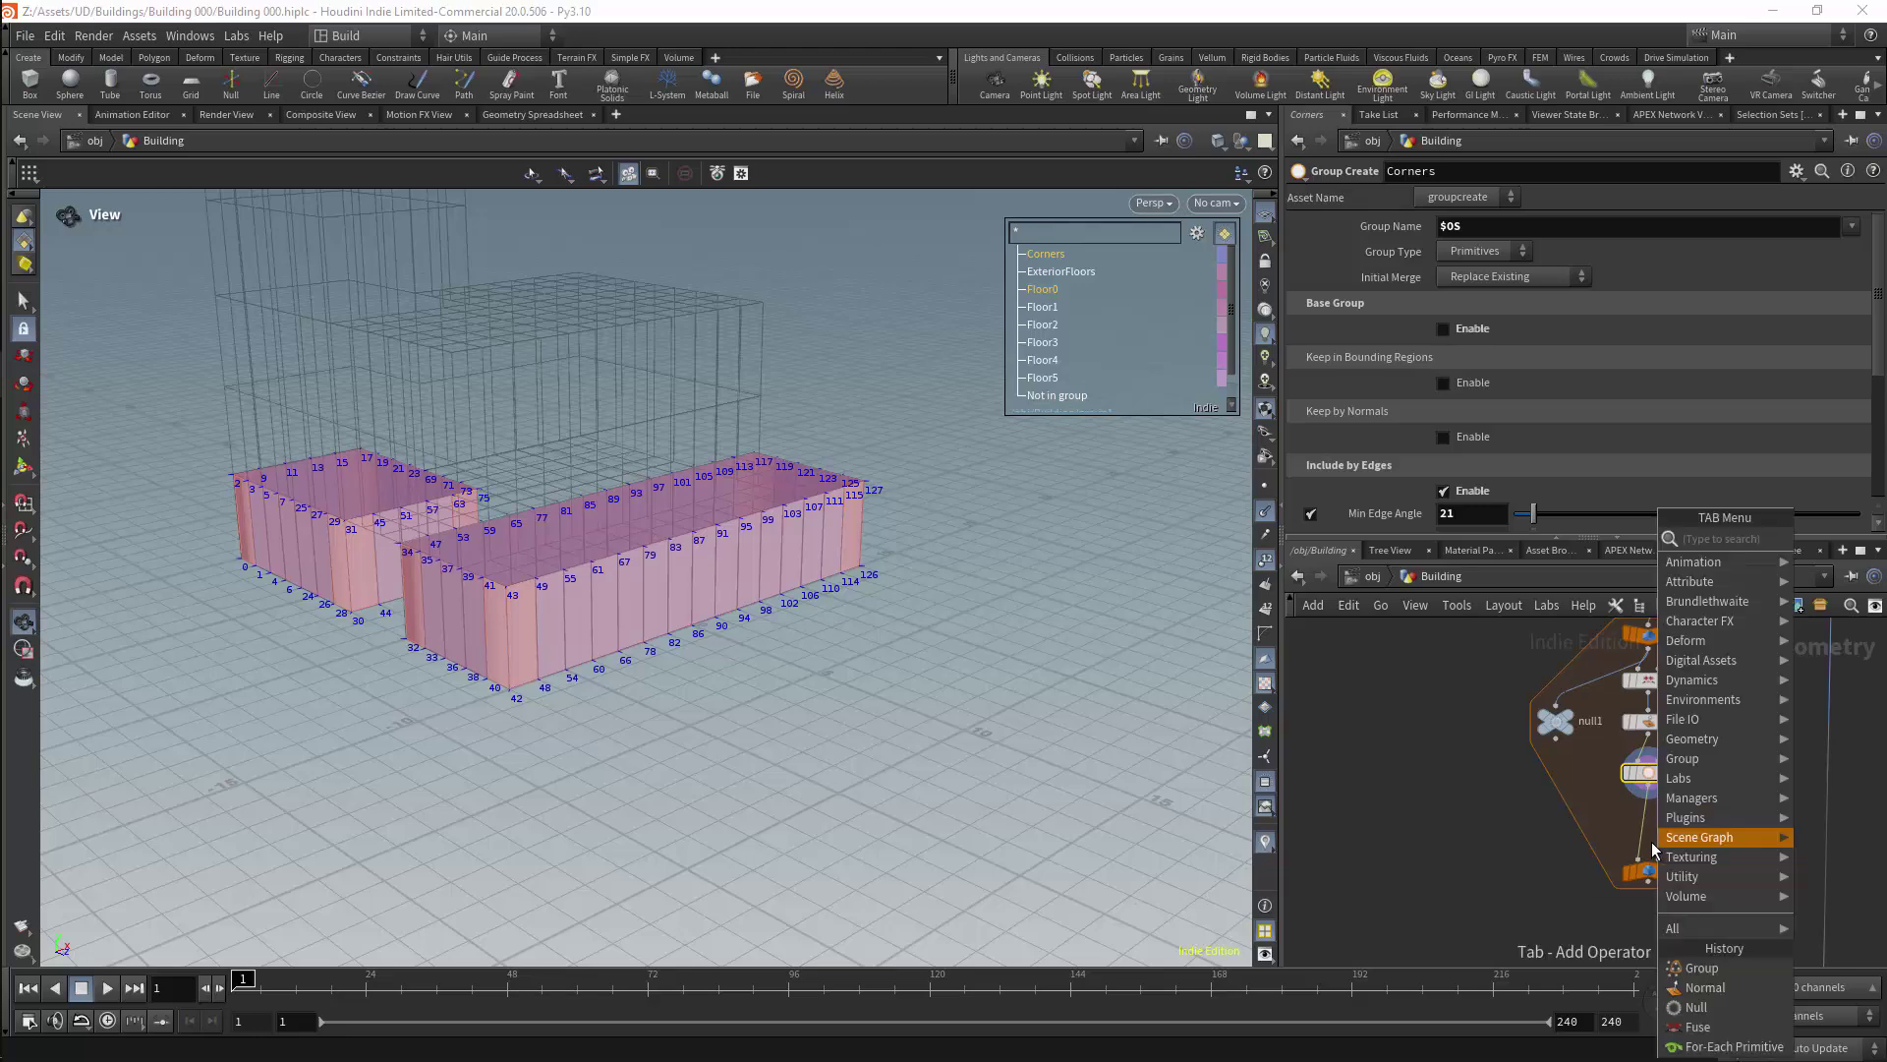
{"action": "type", "text": "blast"}
{"action": "key", "text": "Return"}
{"action": "left_click", "coordinate": [1648, 824]}
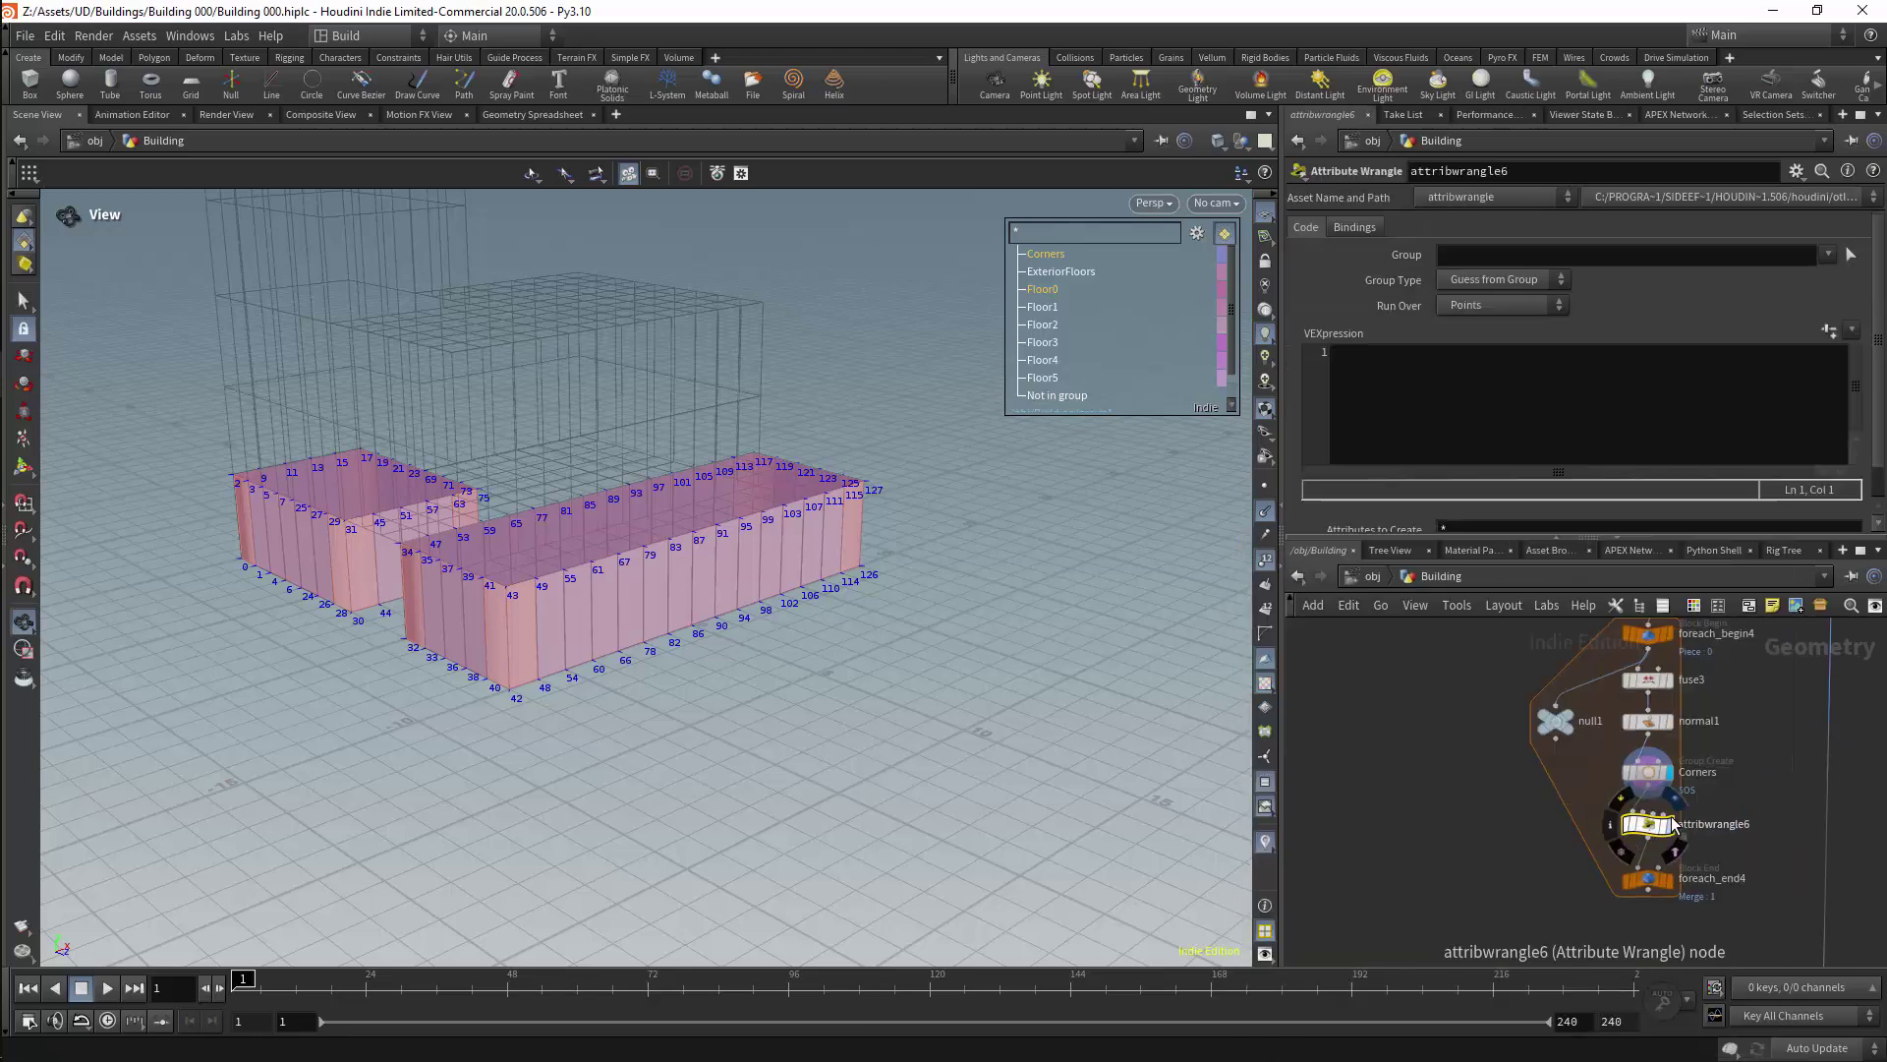
{"action": "left_click", "coordinate": [1648, 878]}
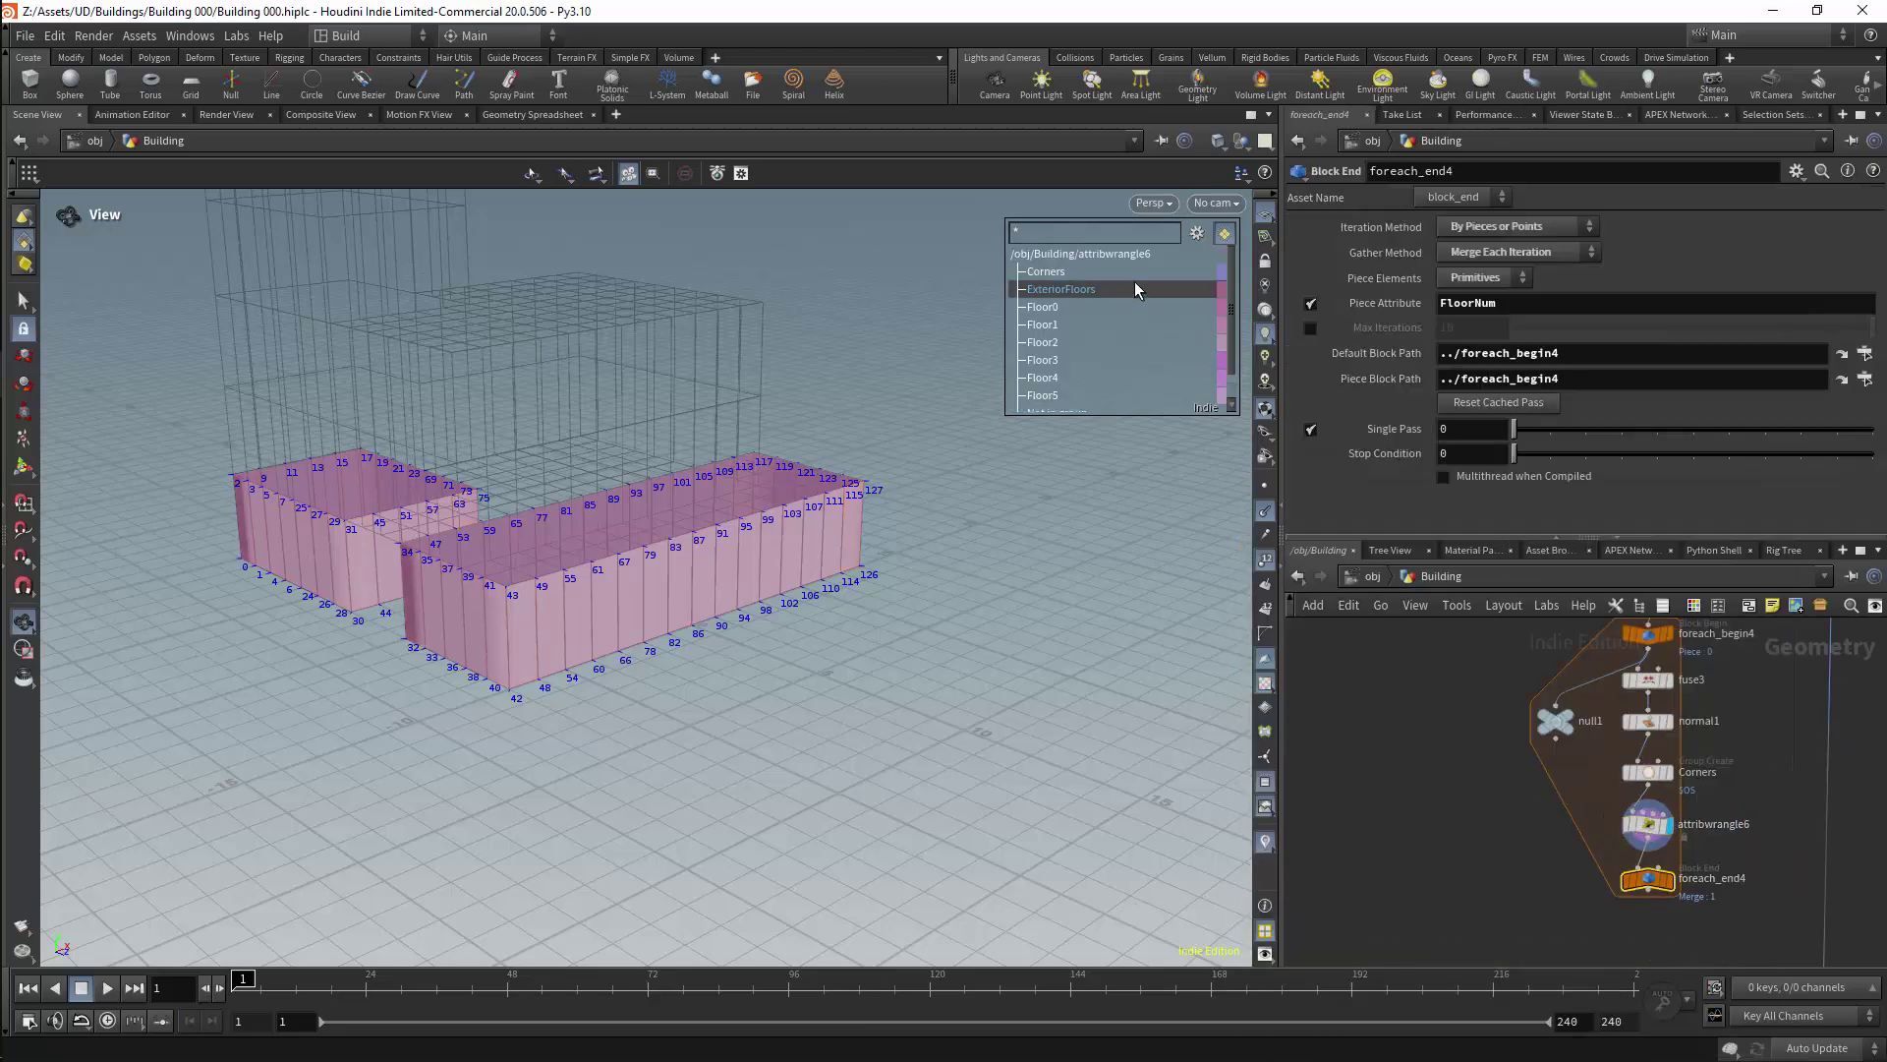
{"action": "left_click", "coordinate": [1648, 824]}
{"action": "left_click", "coordinate": [1519, 305]}
{"action": "left_click", "coordinate": [1507, 350]}
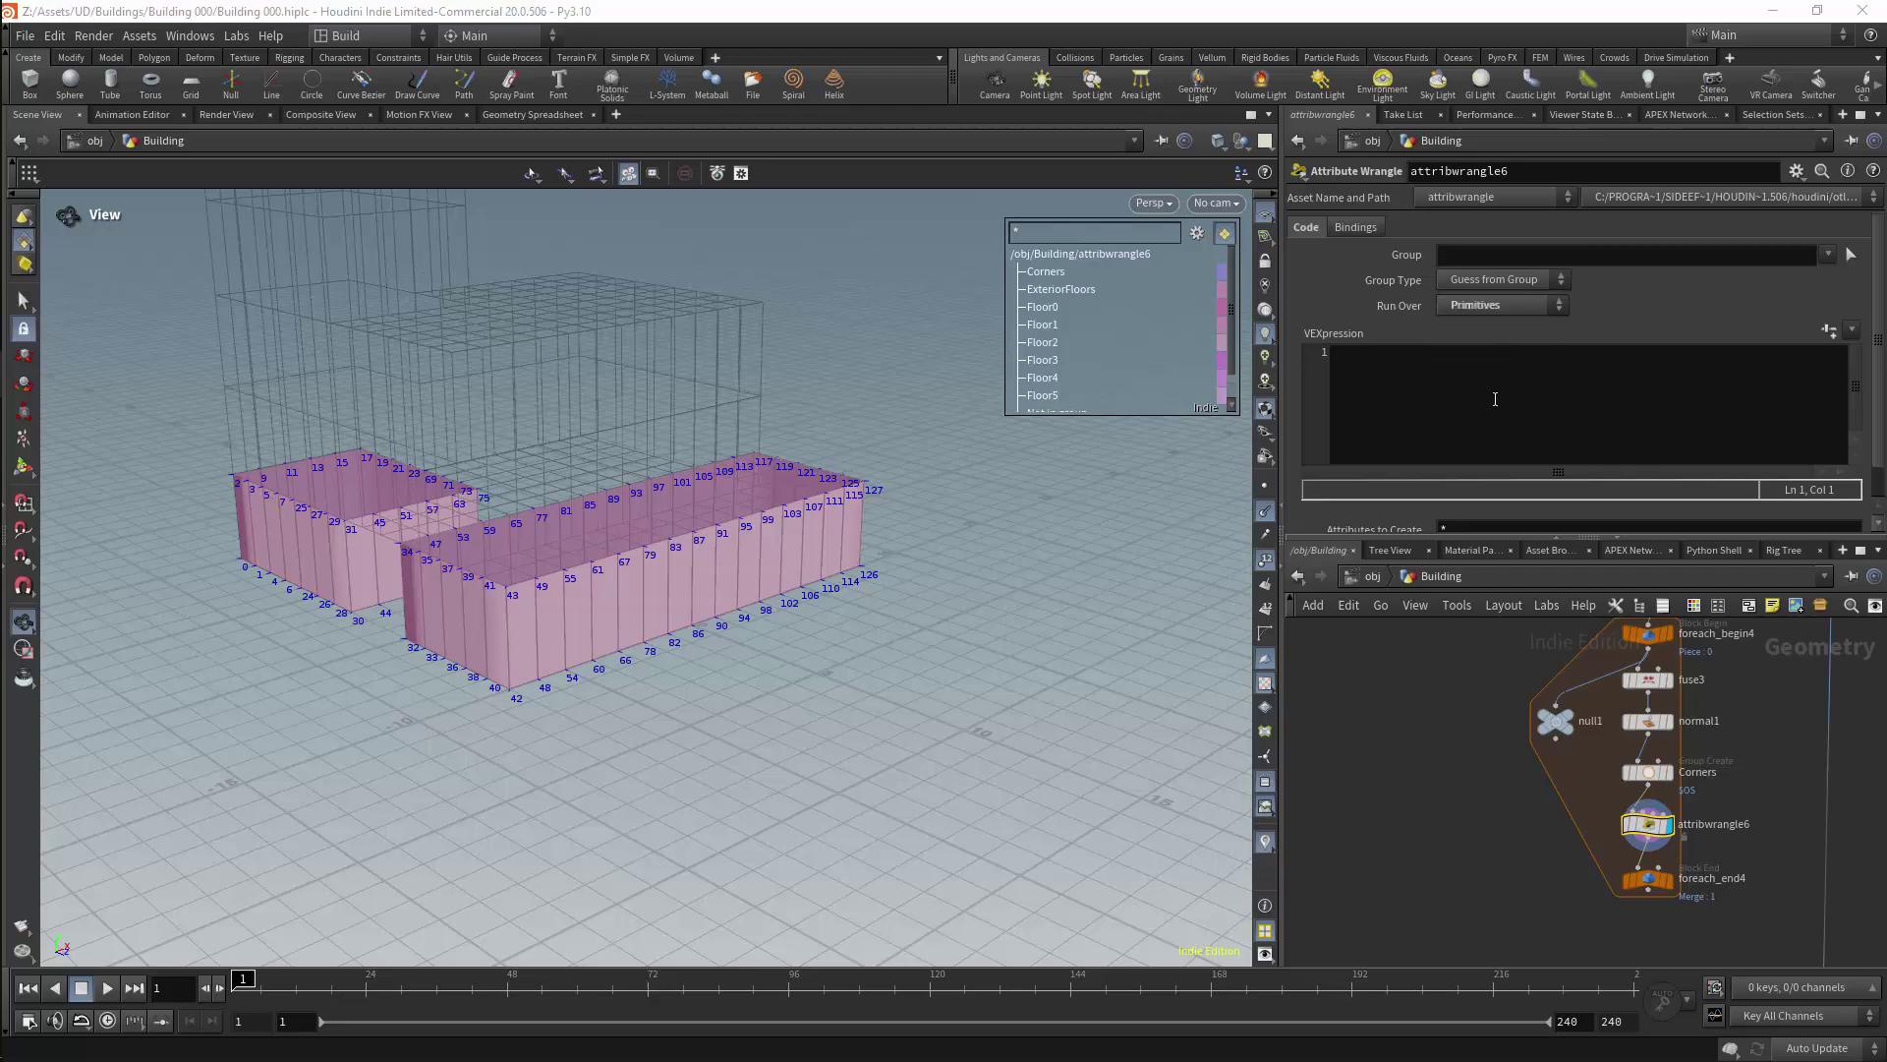
{"action": "left_click", "coordinate": [1828, 254]}
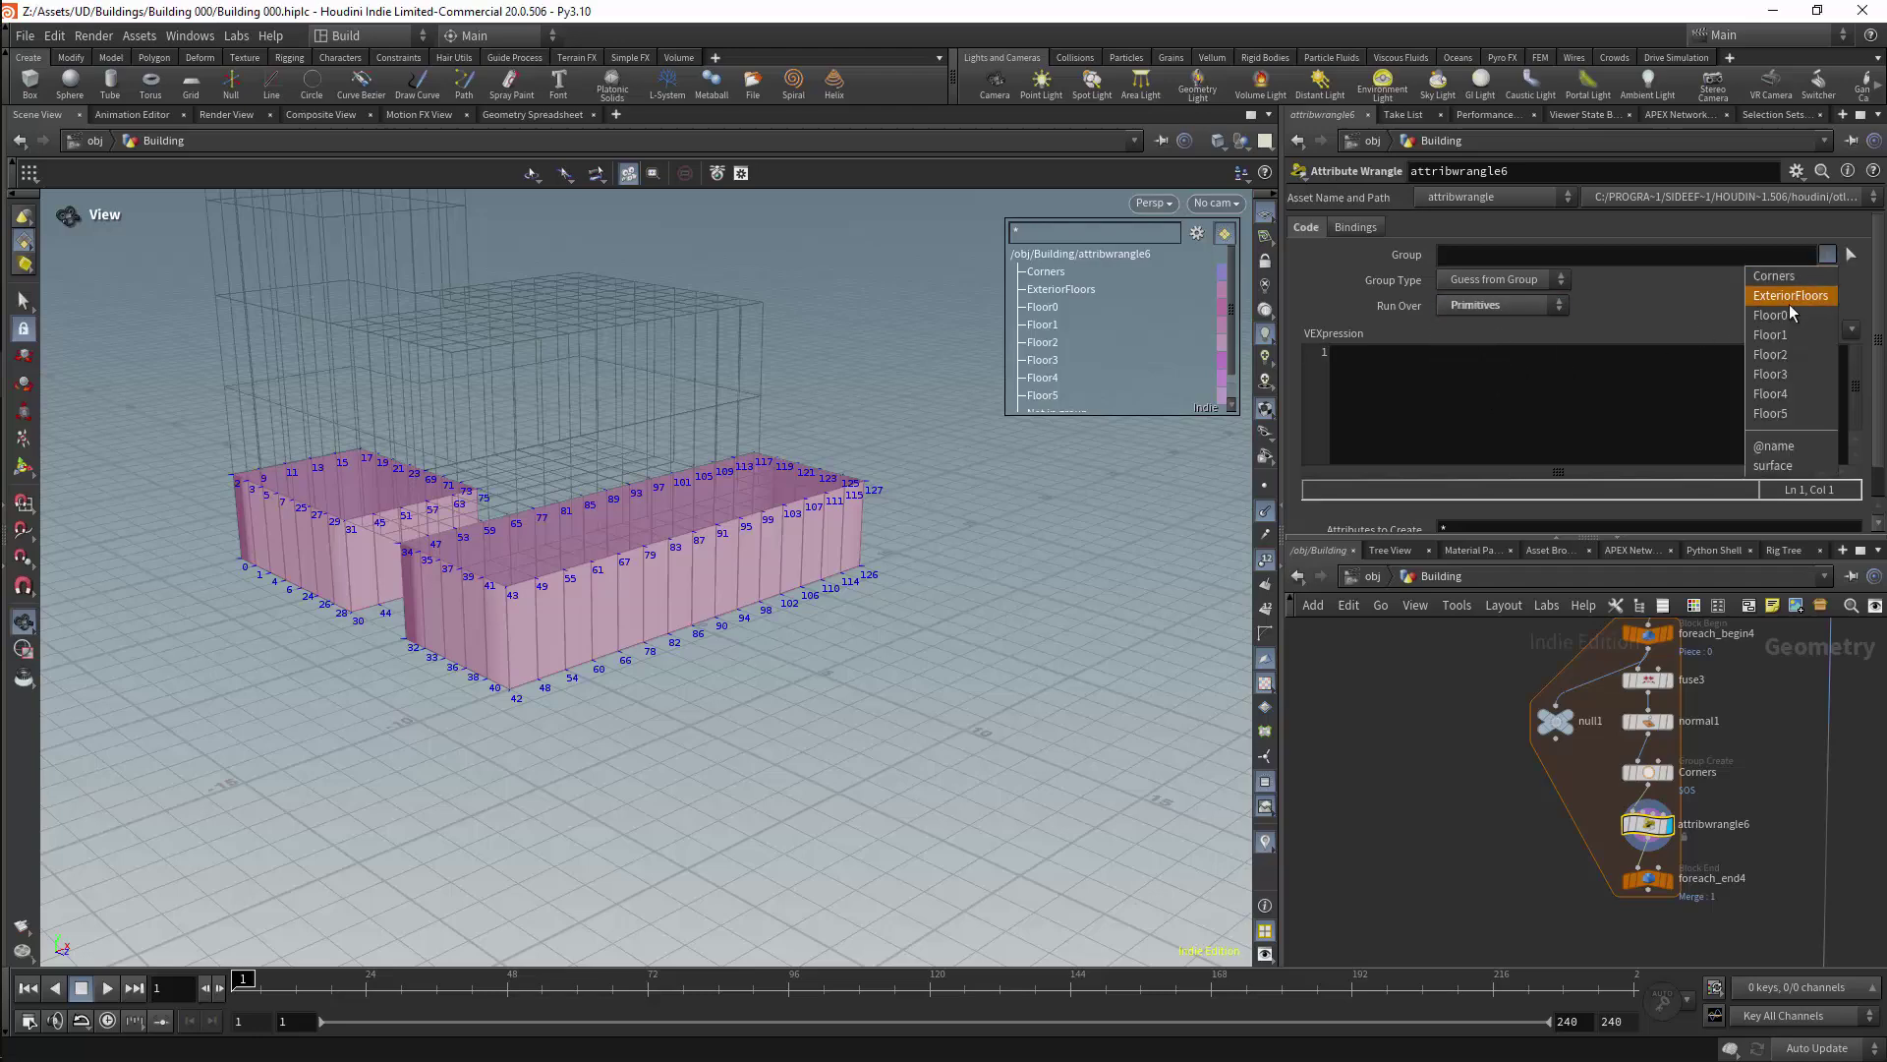
{"action": "left_click", "coordinate": [1787, 279]}
{"action": "left_click", "coordinate": [1572, 403]}
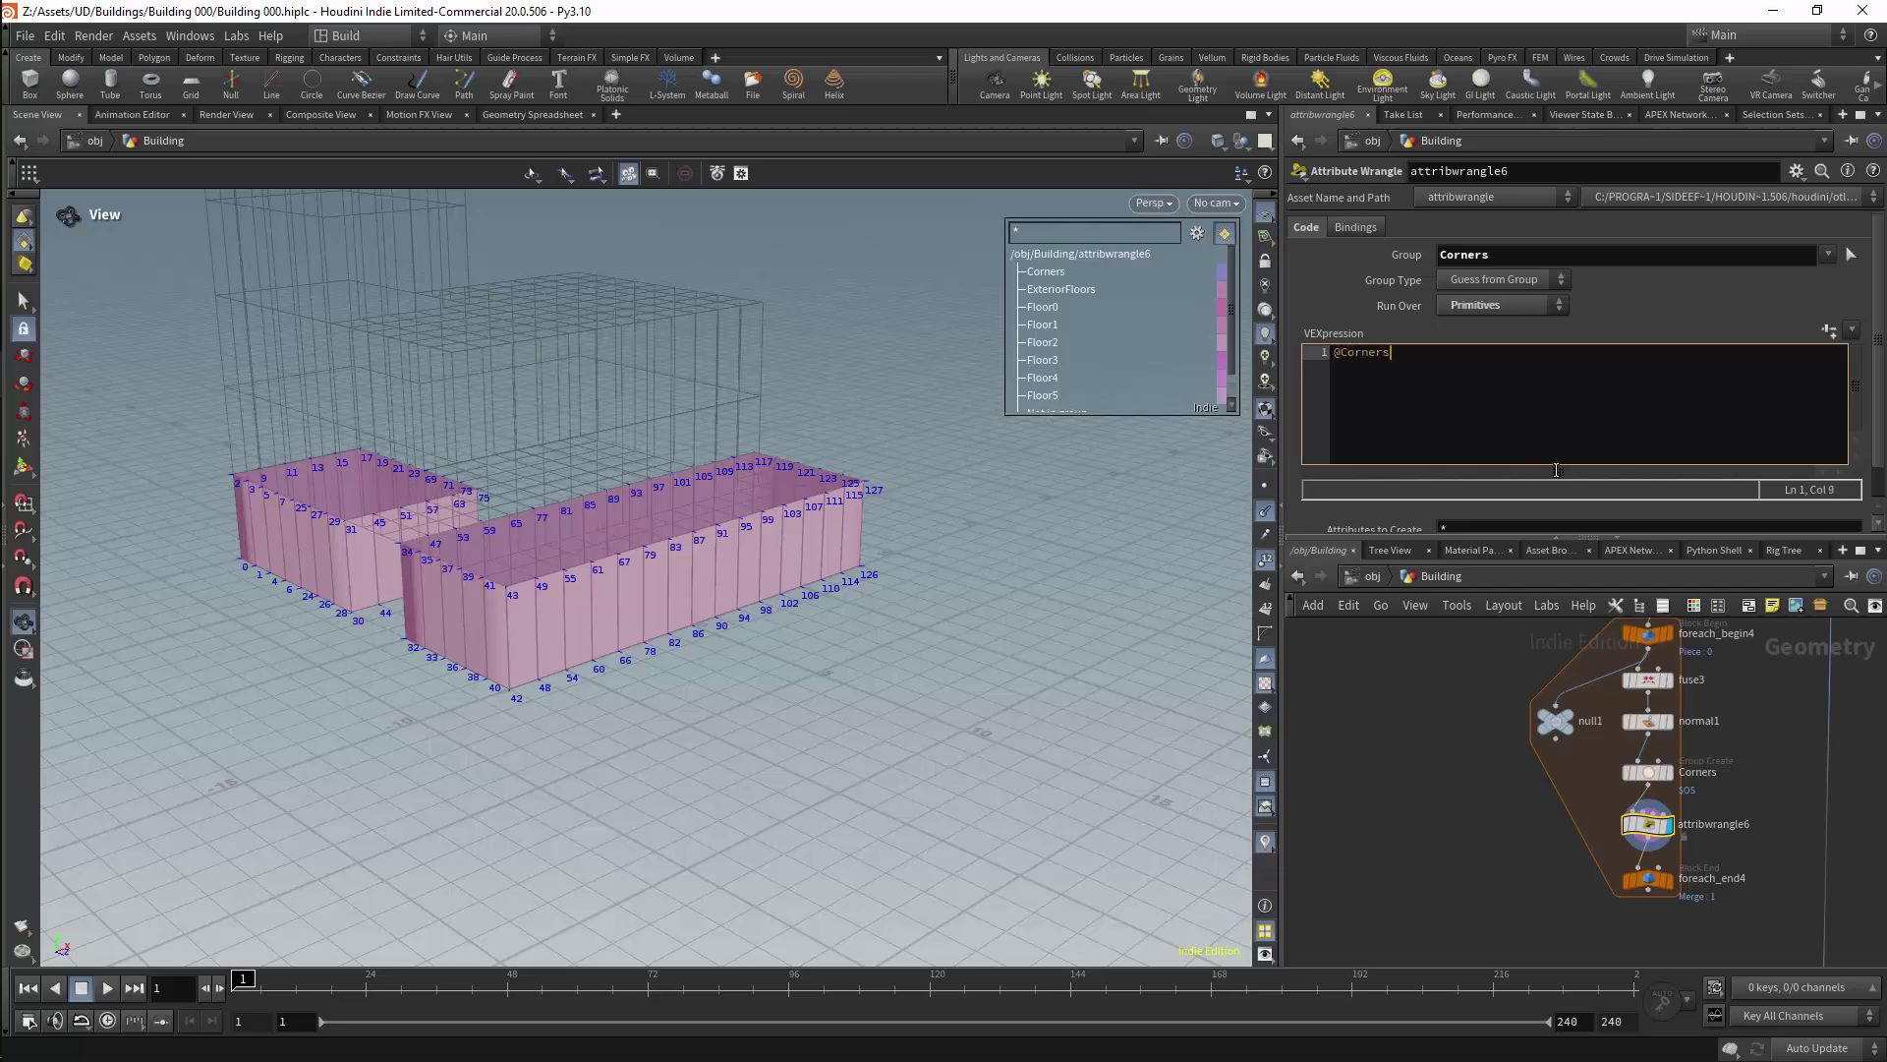
{"action": "type", "text": "@Corners=1;"}
{"action": "key", "text": "Return"}
Step: Display foreach_end4 and check its primitive Corners values in the Geometry Spreadsheet
{"action": "left_click", "coordinate": [1644, 880]}
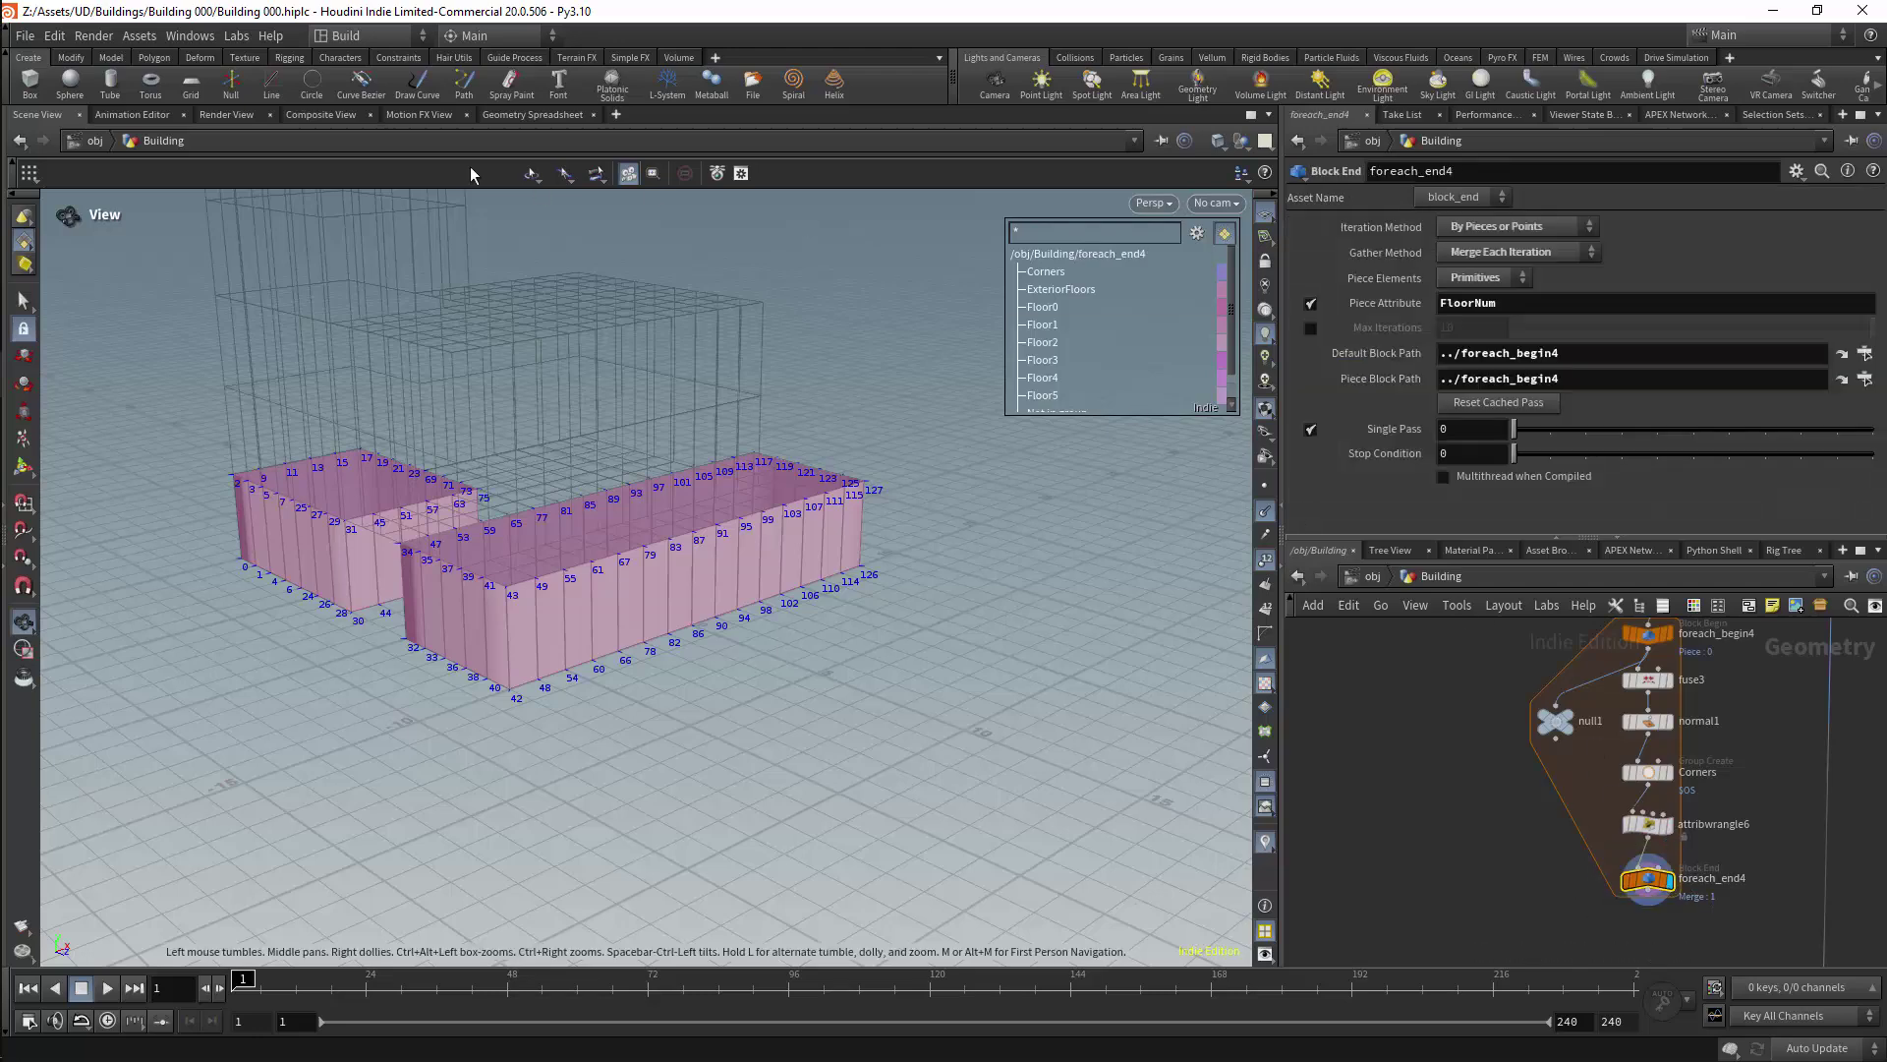
{"action": "left_click", "coordinate": [514, 116]}
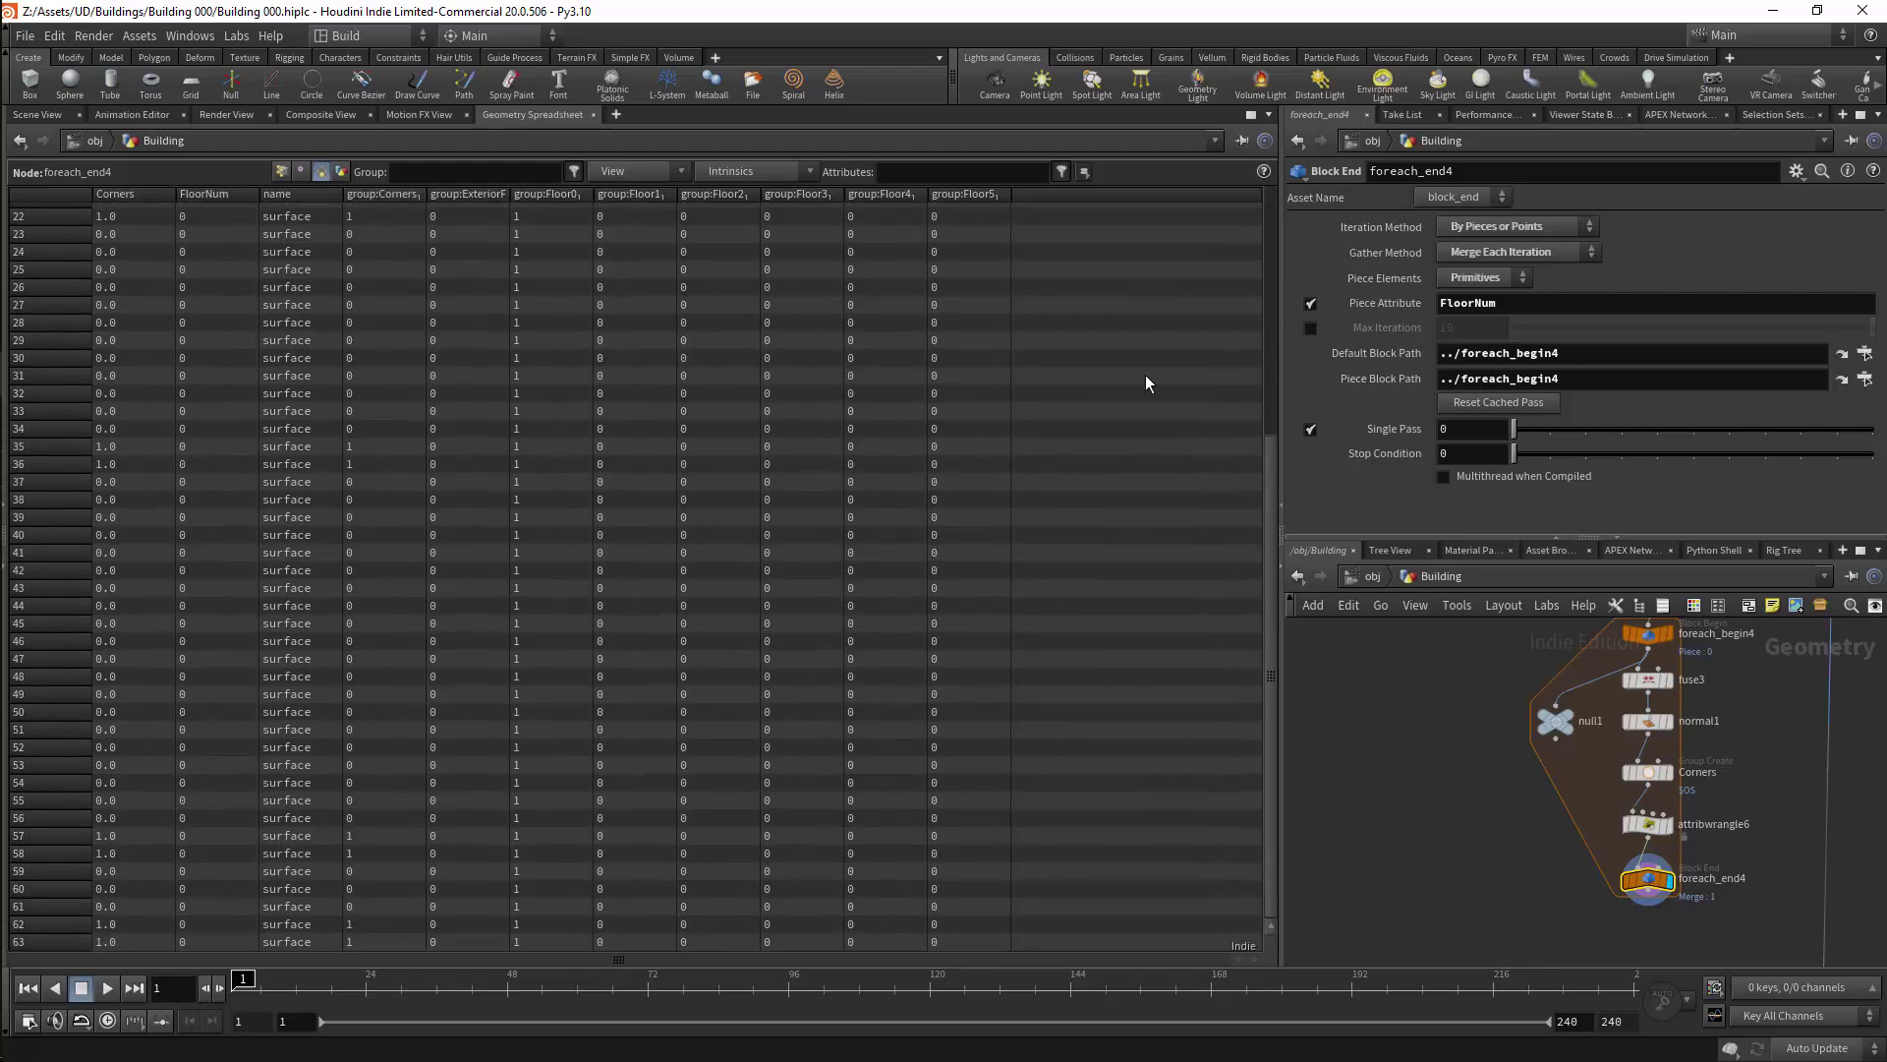
{"action": "left_click", "coordinate": [39, 115]}
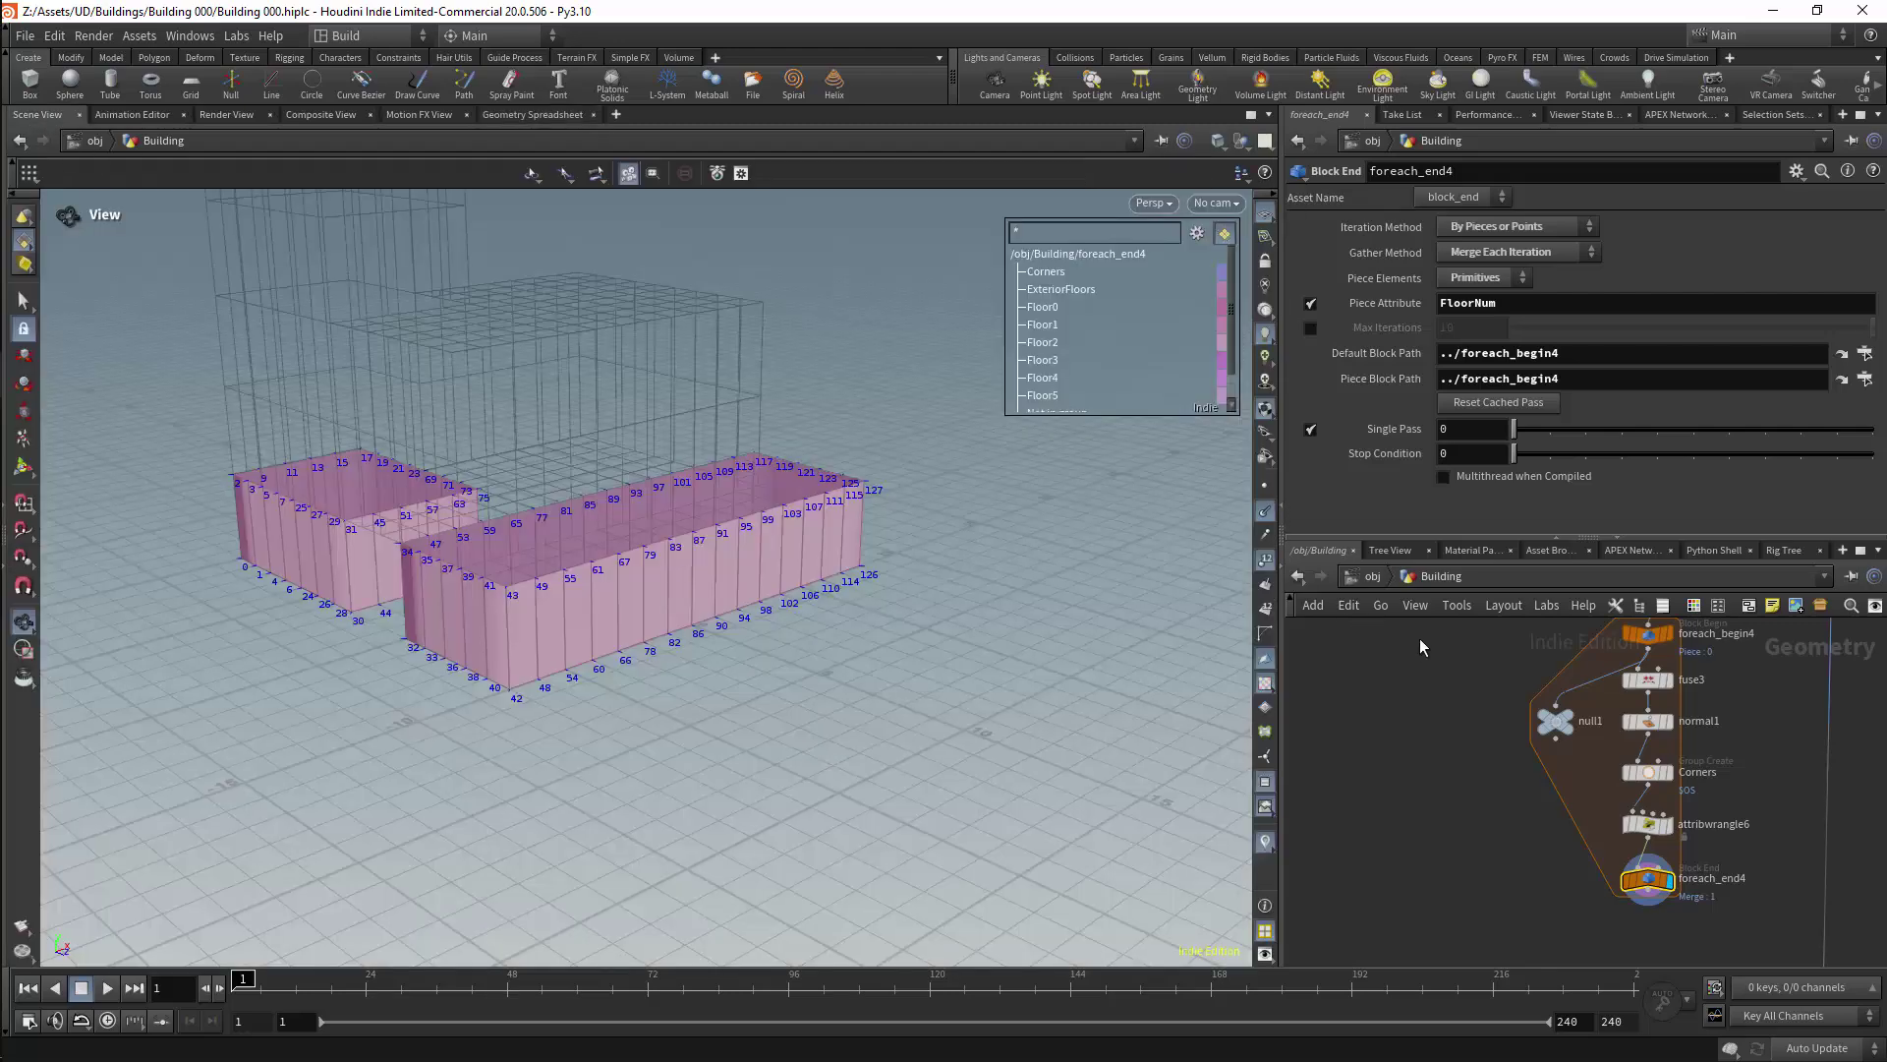
Step: Hide the viewport's group list and coloring, and disable Single Pass on foreach_end4
{"action": "left_click", "coordinate": [1266, 782]}
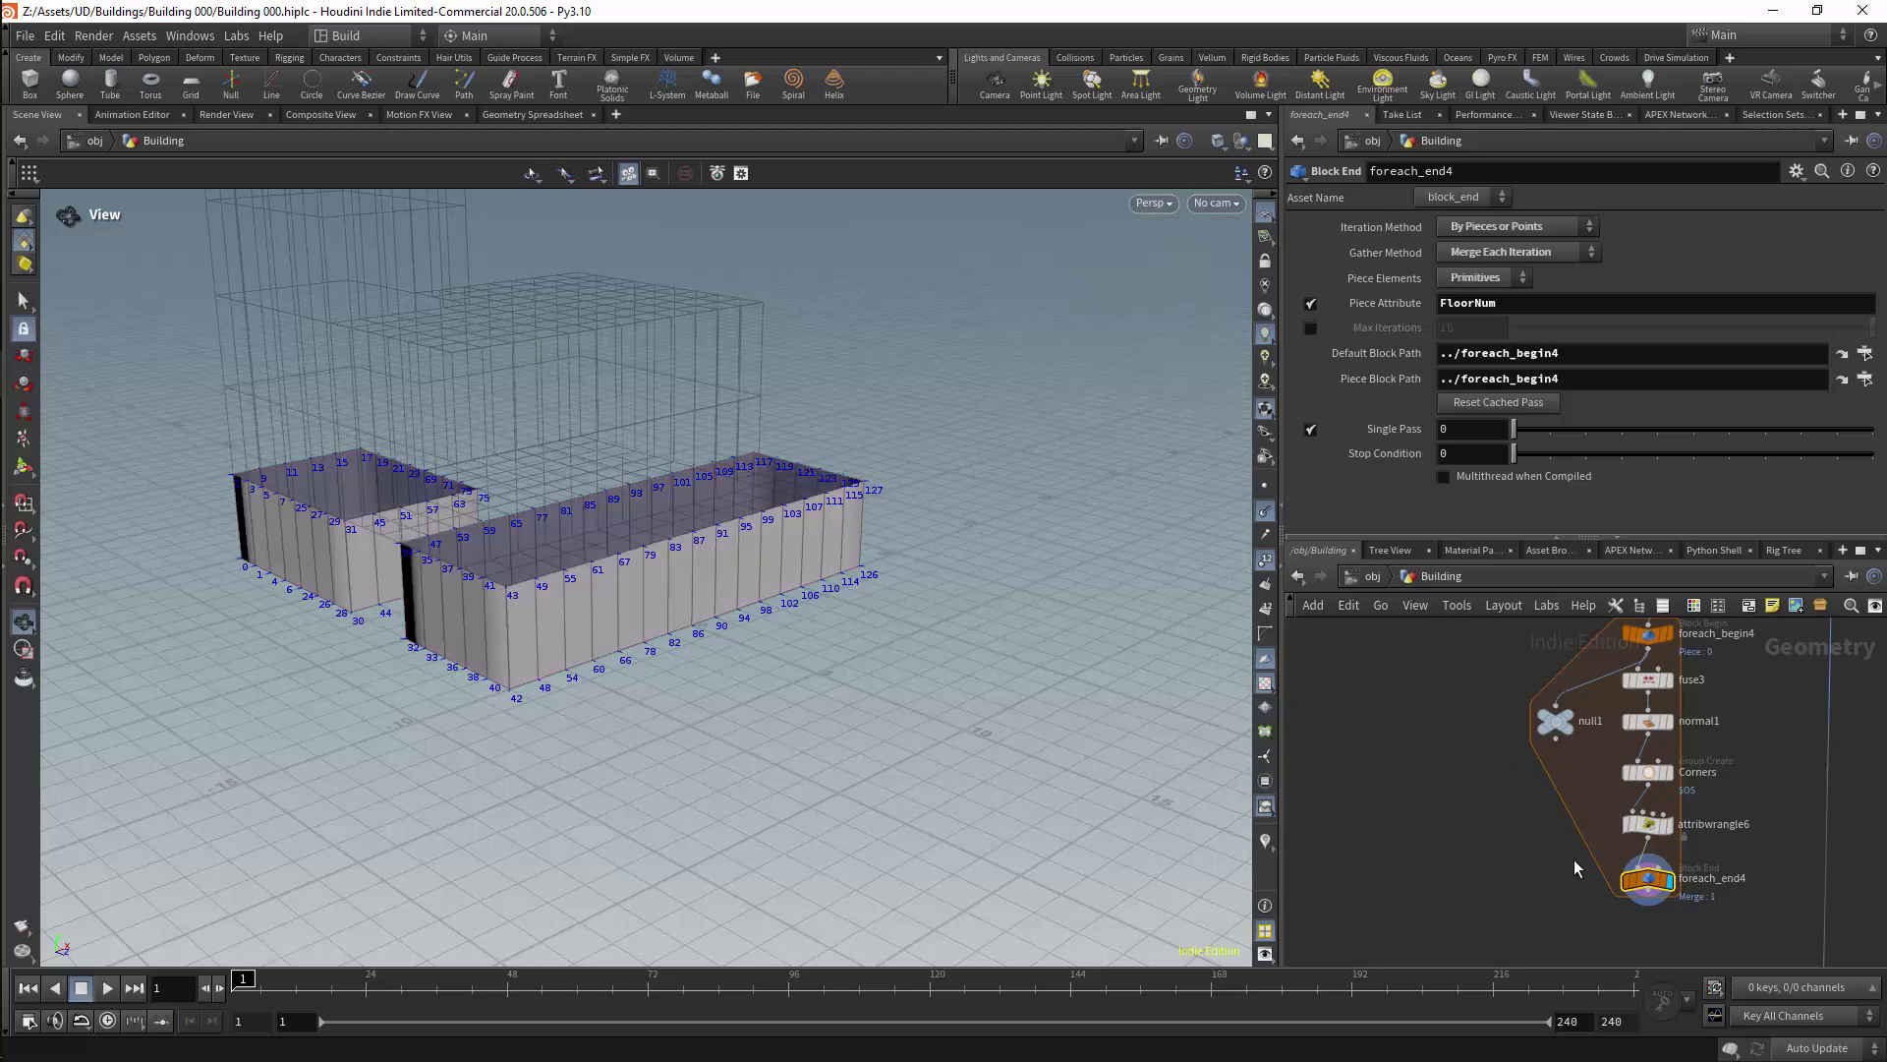
{"action": "left_click", "coordinate": [1311, 428]}
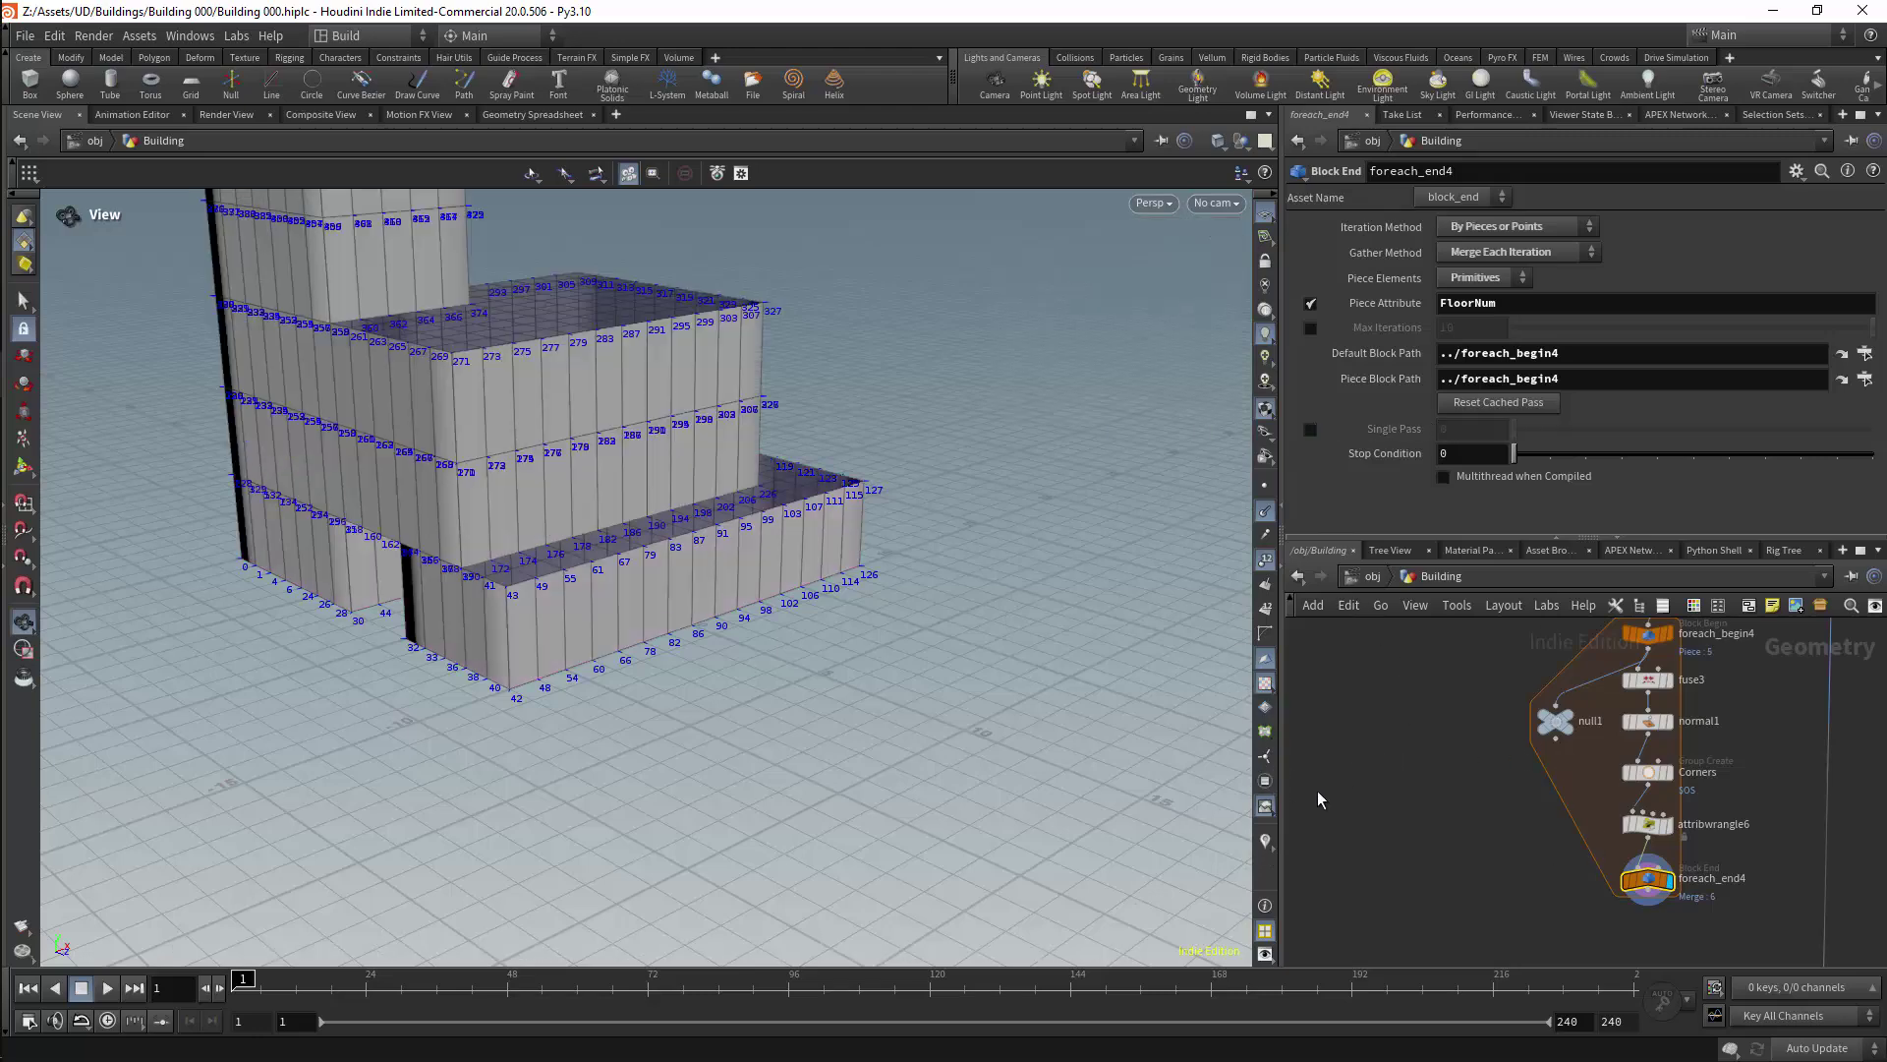
Step: Enable the FloorNum scene visualizer and change its type to Color
{"action": "left_click", "coordinate": [1266, 842]}
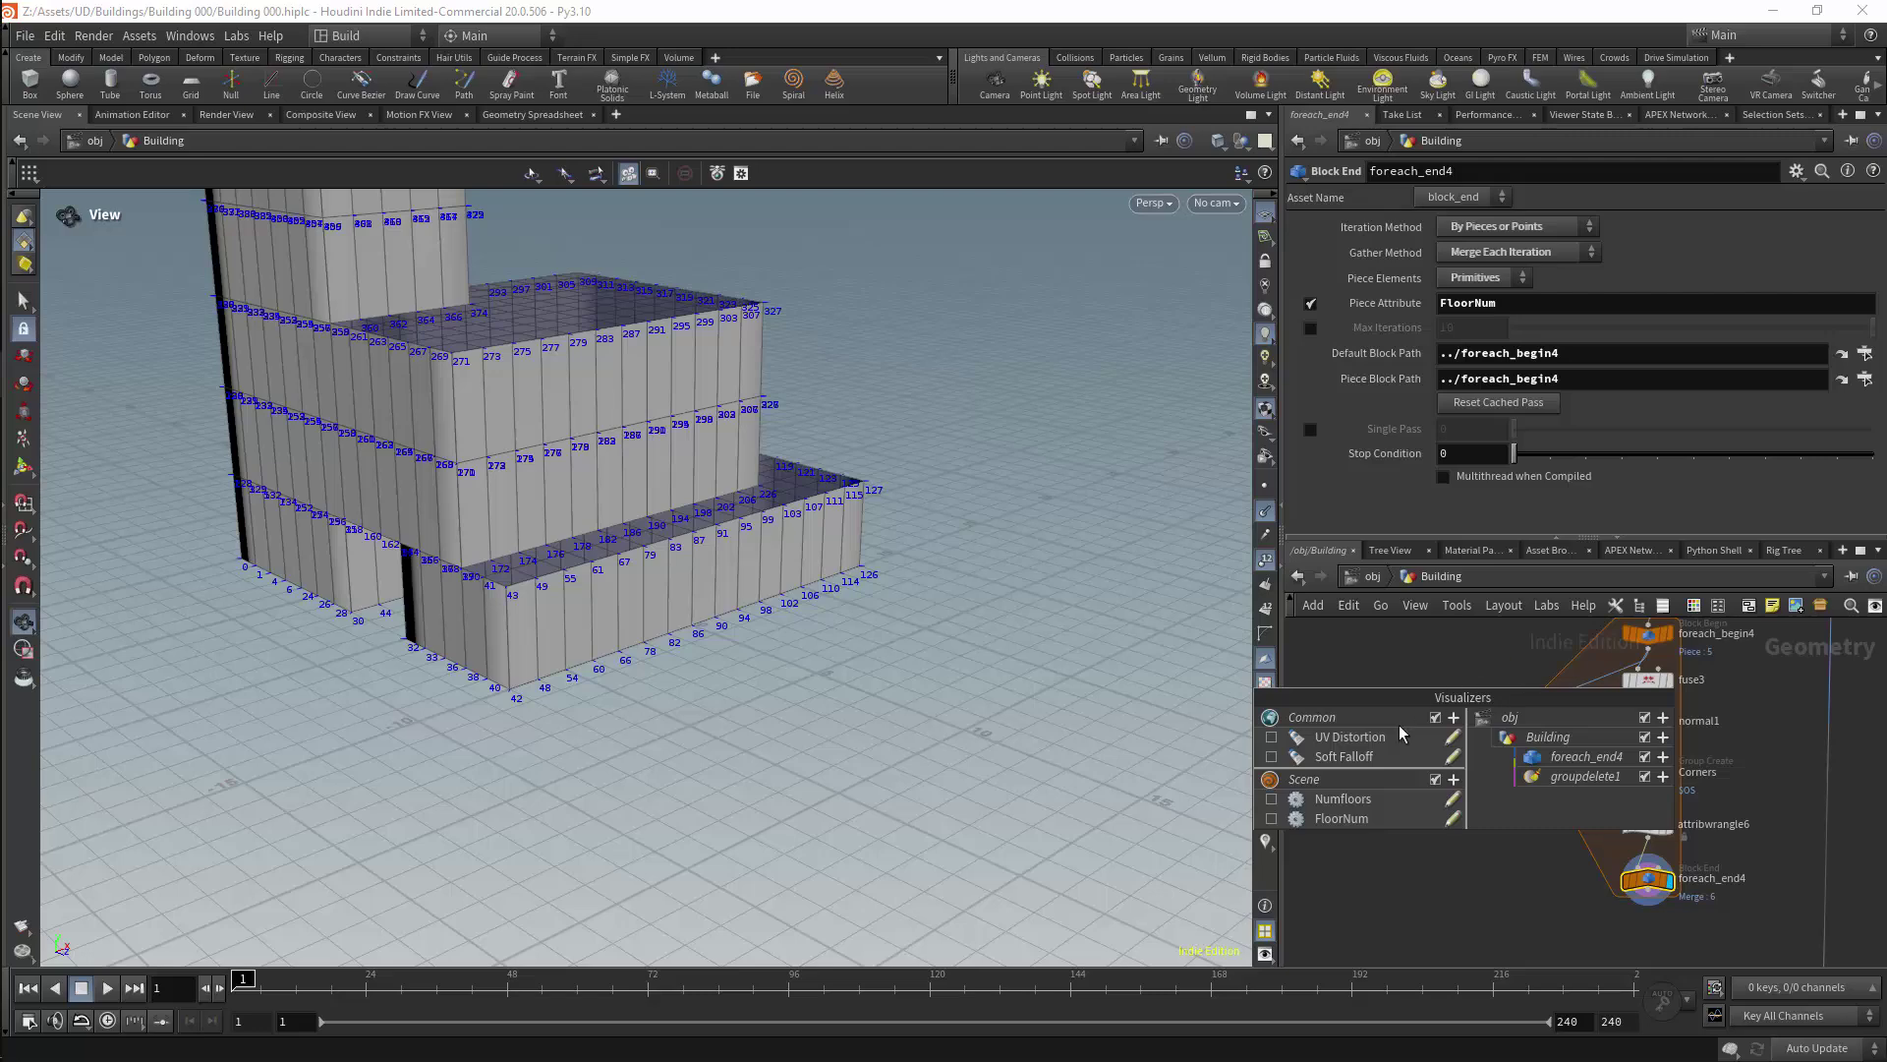
{"action": "left_click", "coordinate": [1272, 819]}
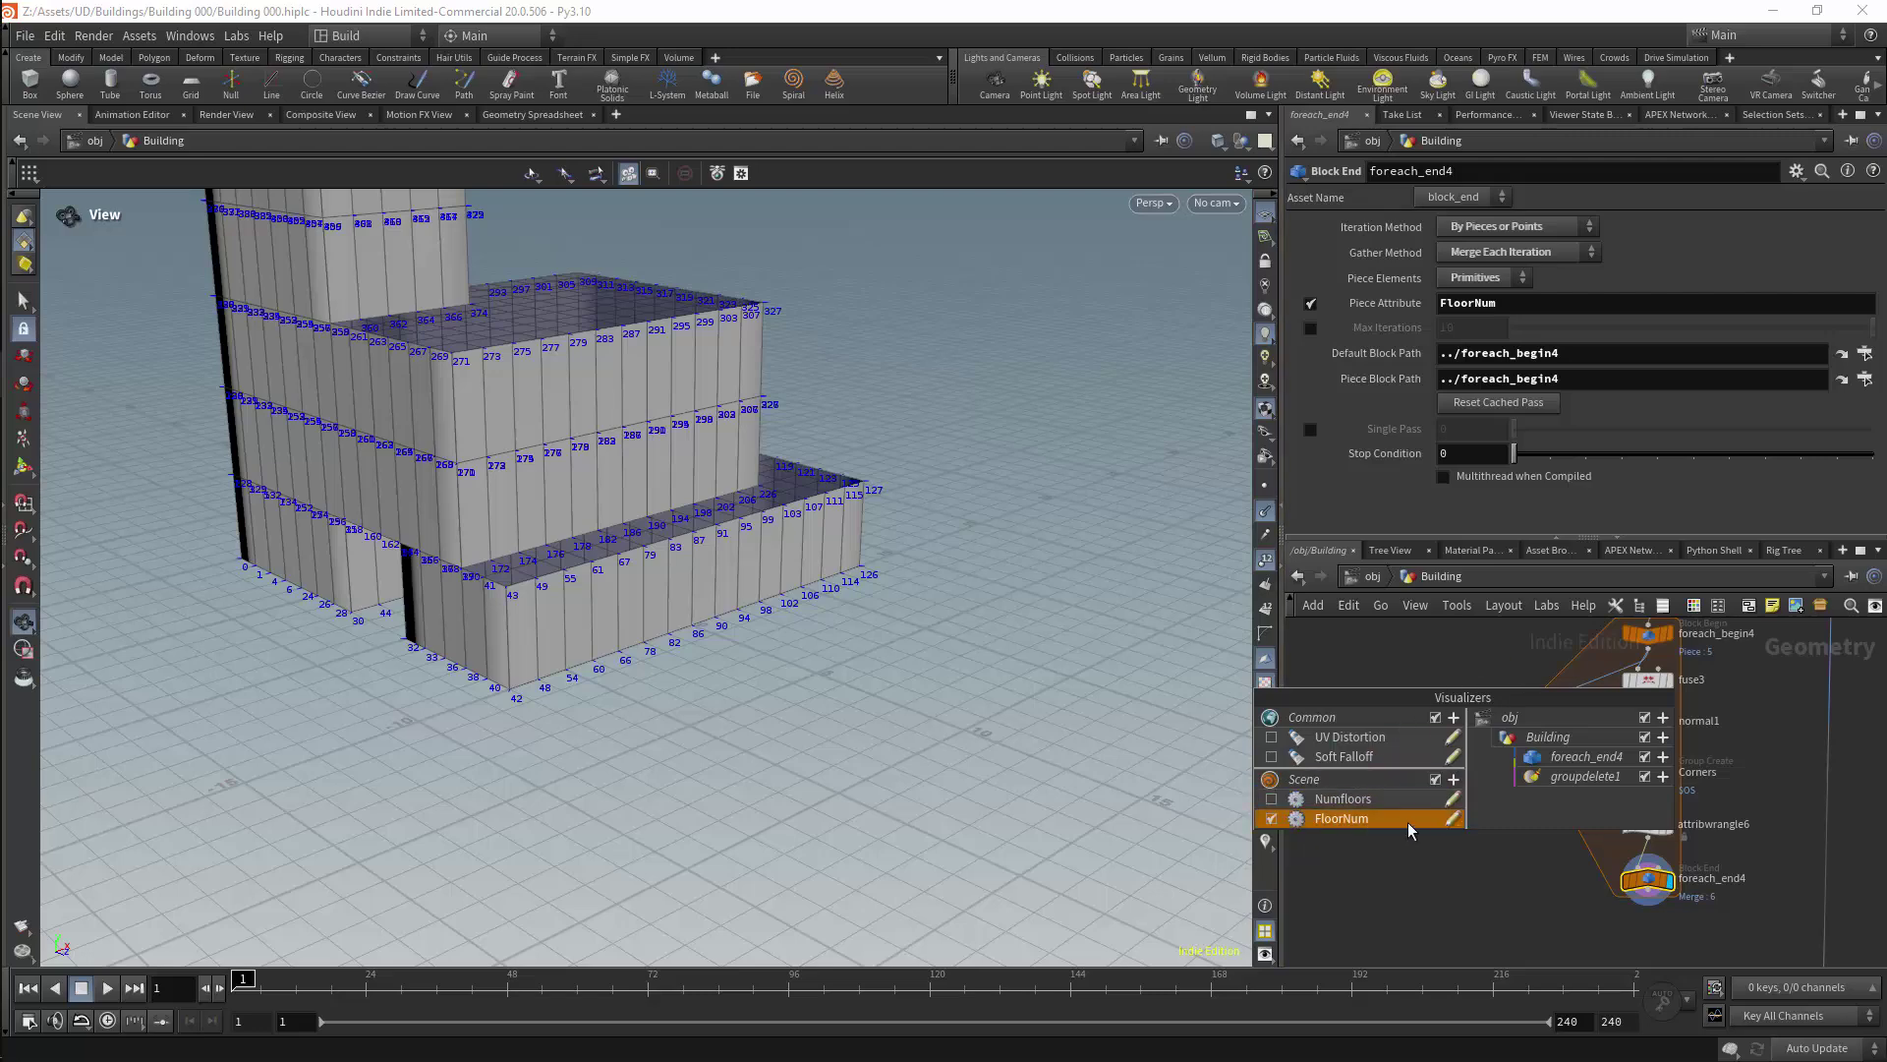
{"action": "left_click", "coordinate": [1452, 819]}
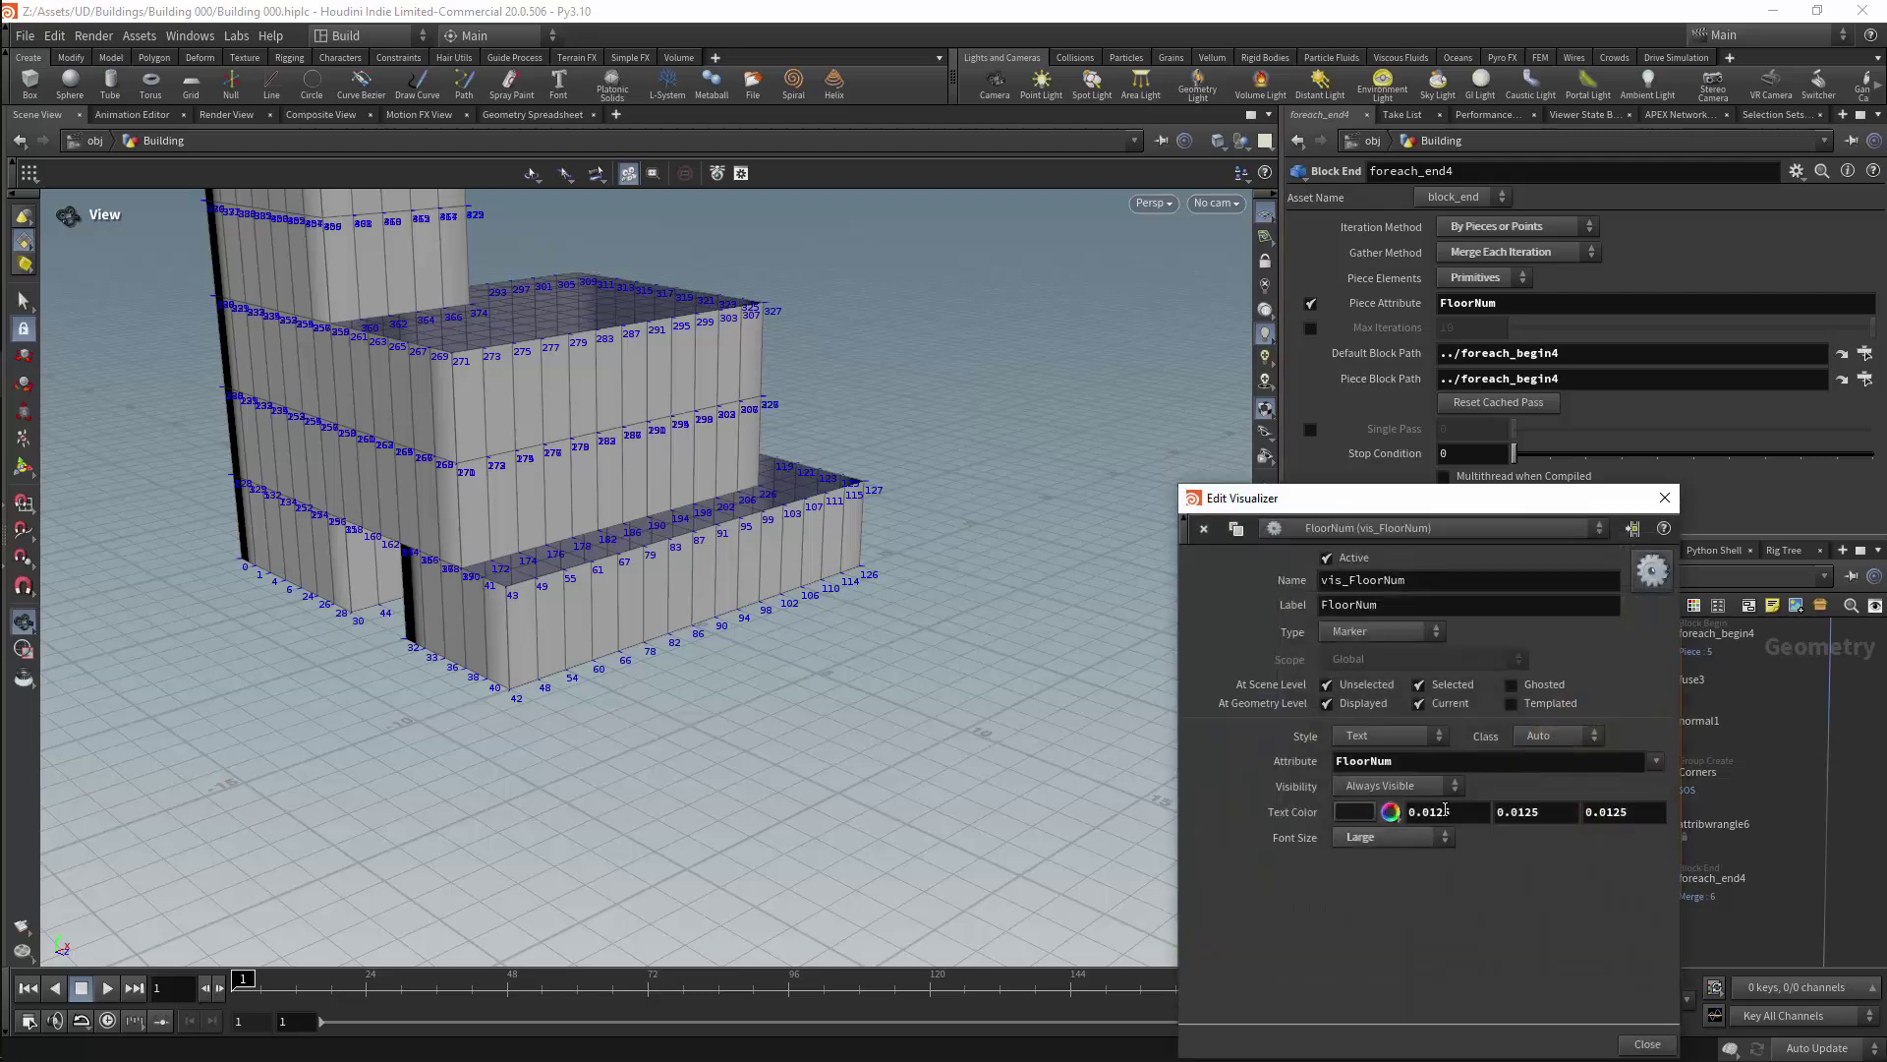
{"action": "left_click", "coordinate": [1394, 631]}
{"action": "left_click", "coordinate": [1390, 657]}
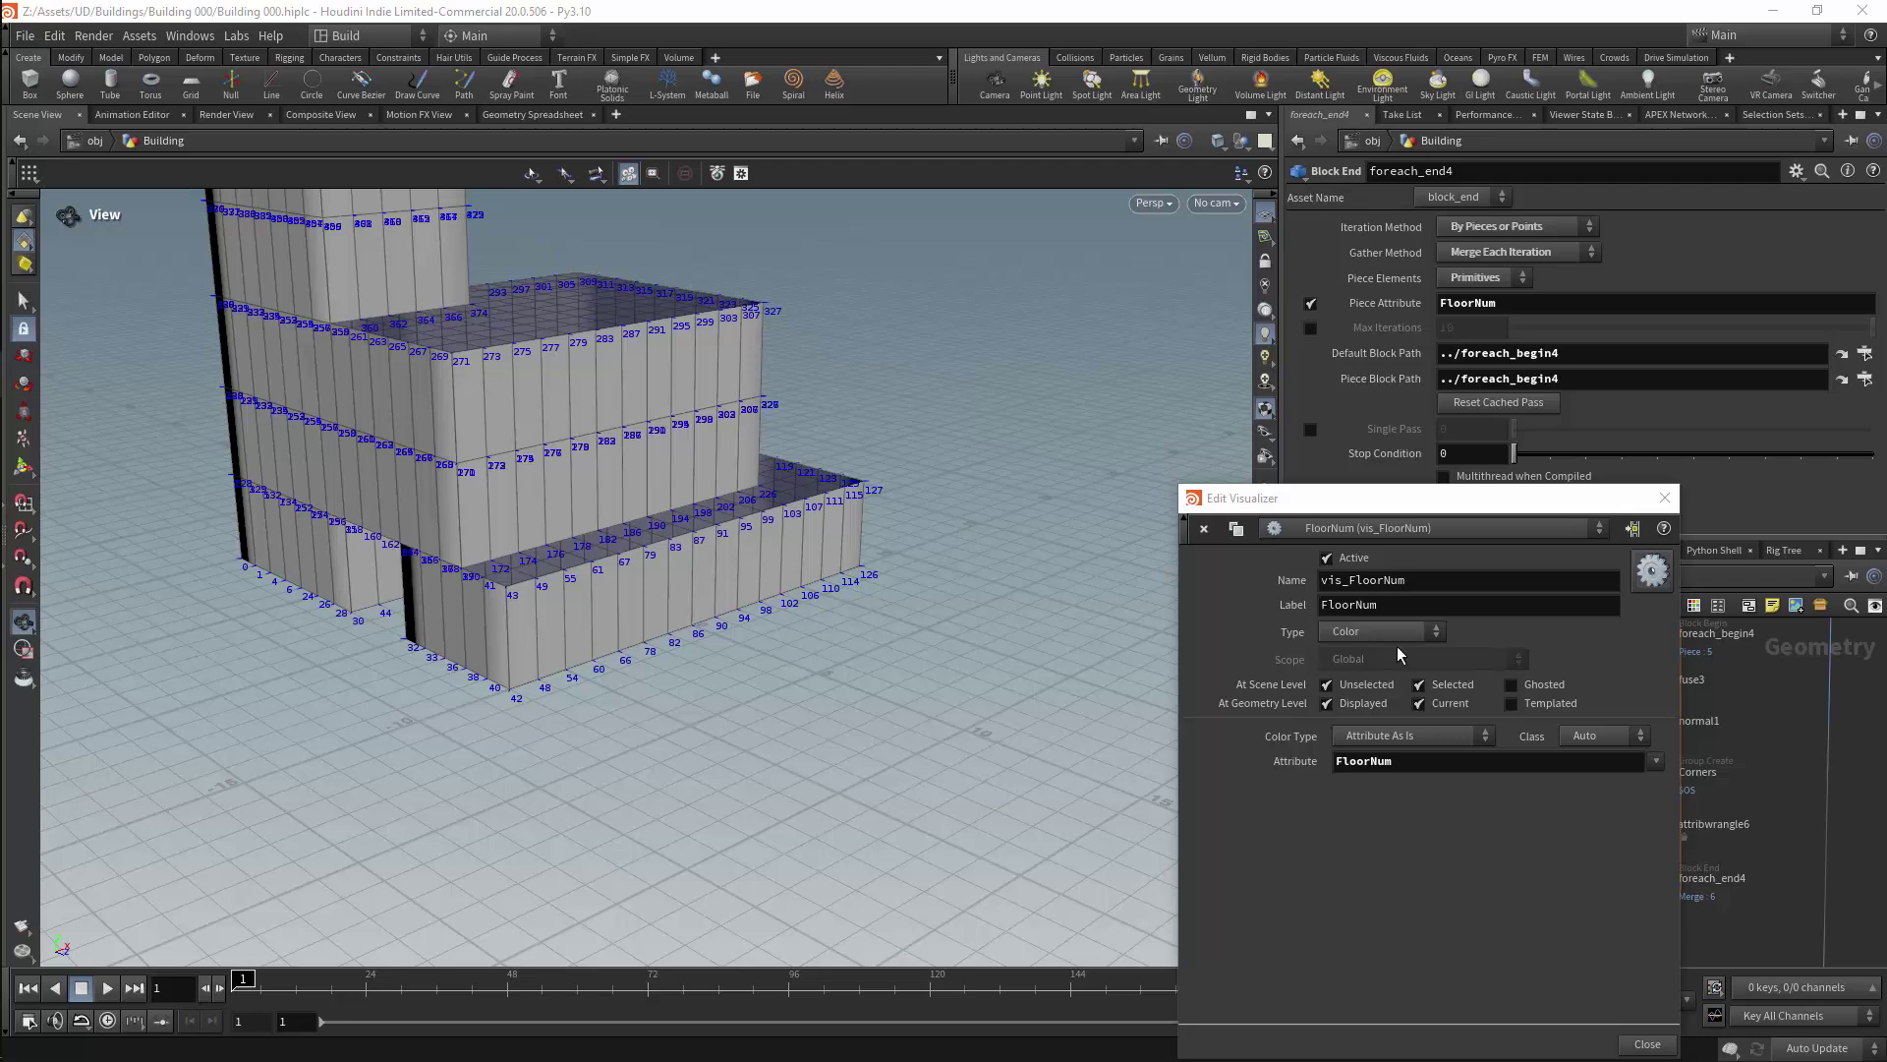
Step: Try Ramped Attribute as the FloorNum visualizer's color type and uncover the building in the viewport
{"action": "left_click", "coordinate": [1406, 745]}
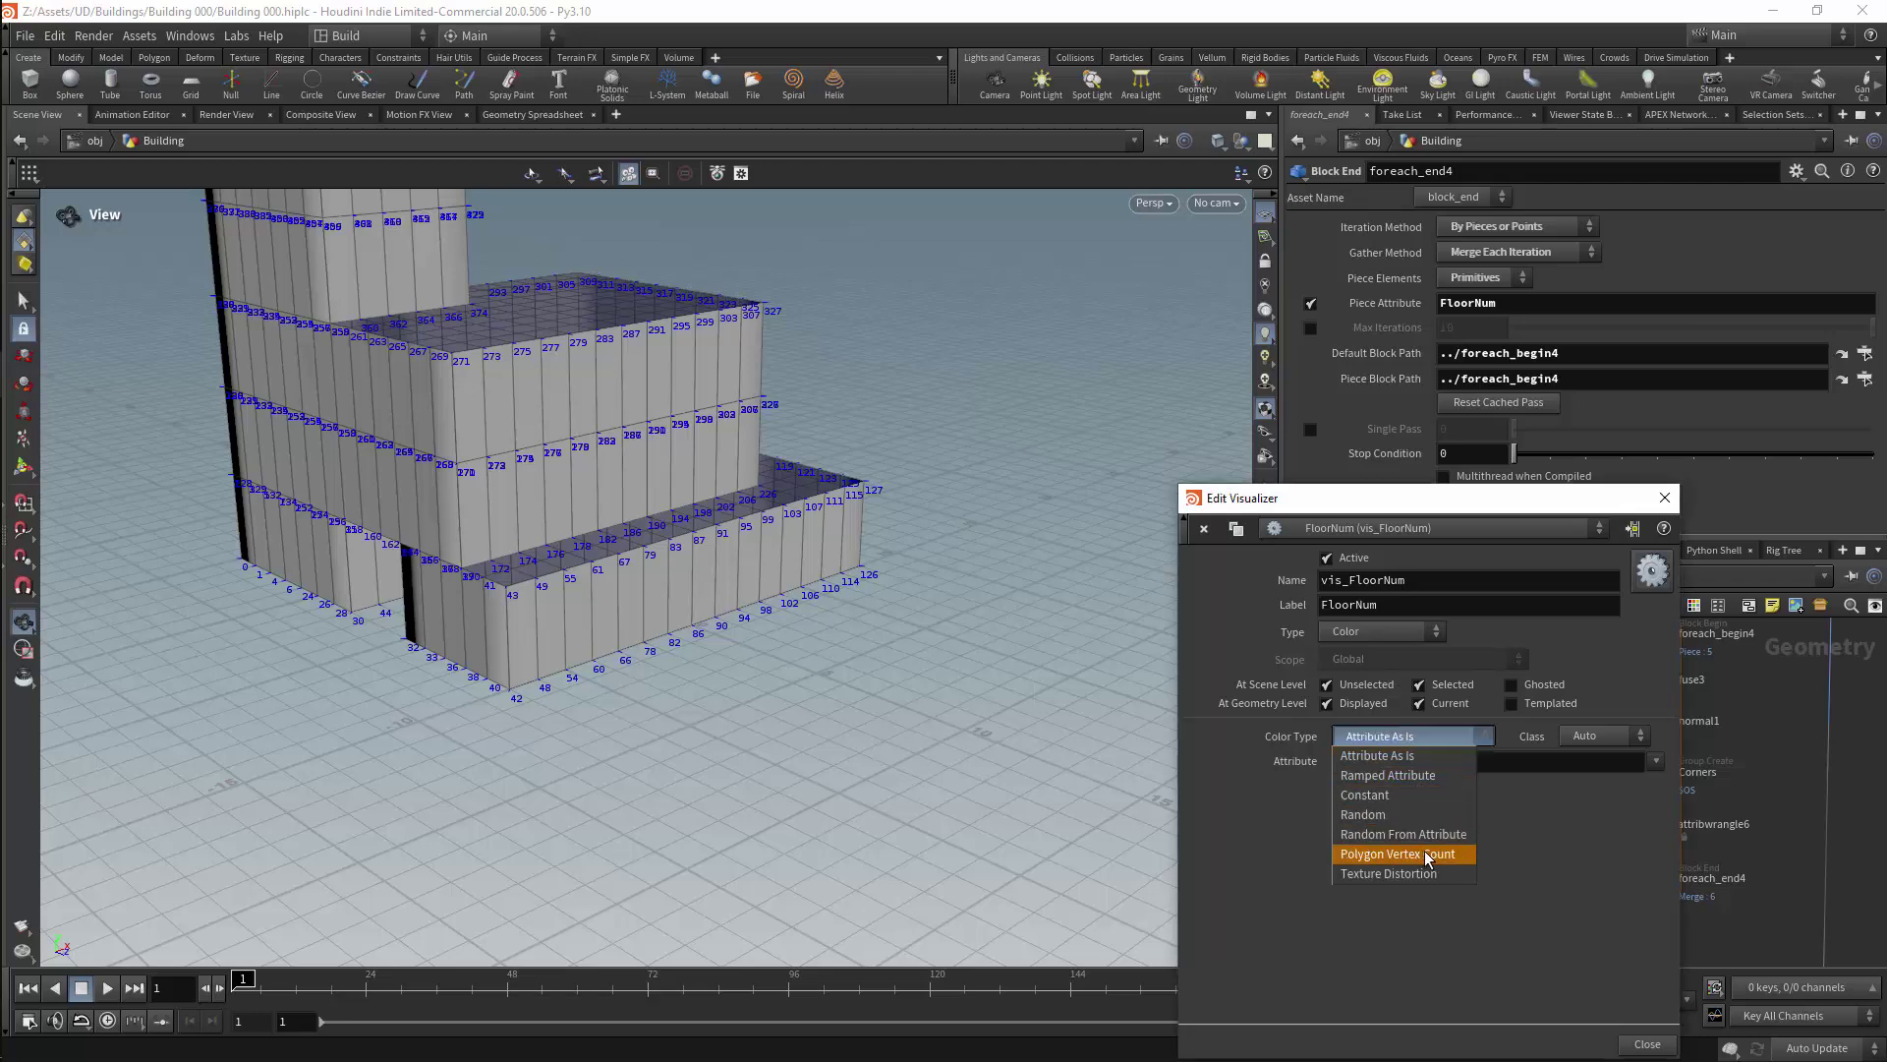
{"action": "left_click", "coordinate": [1427, 776]}
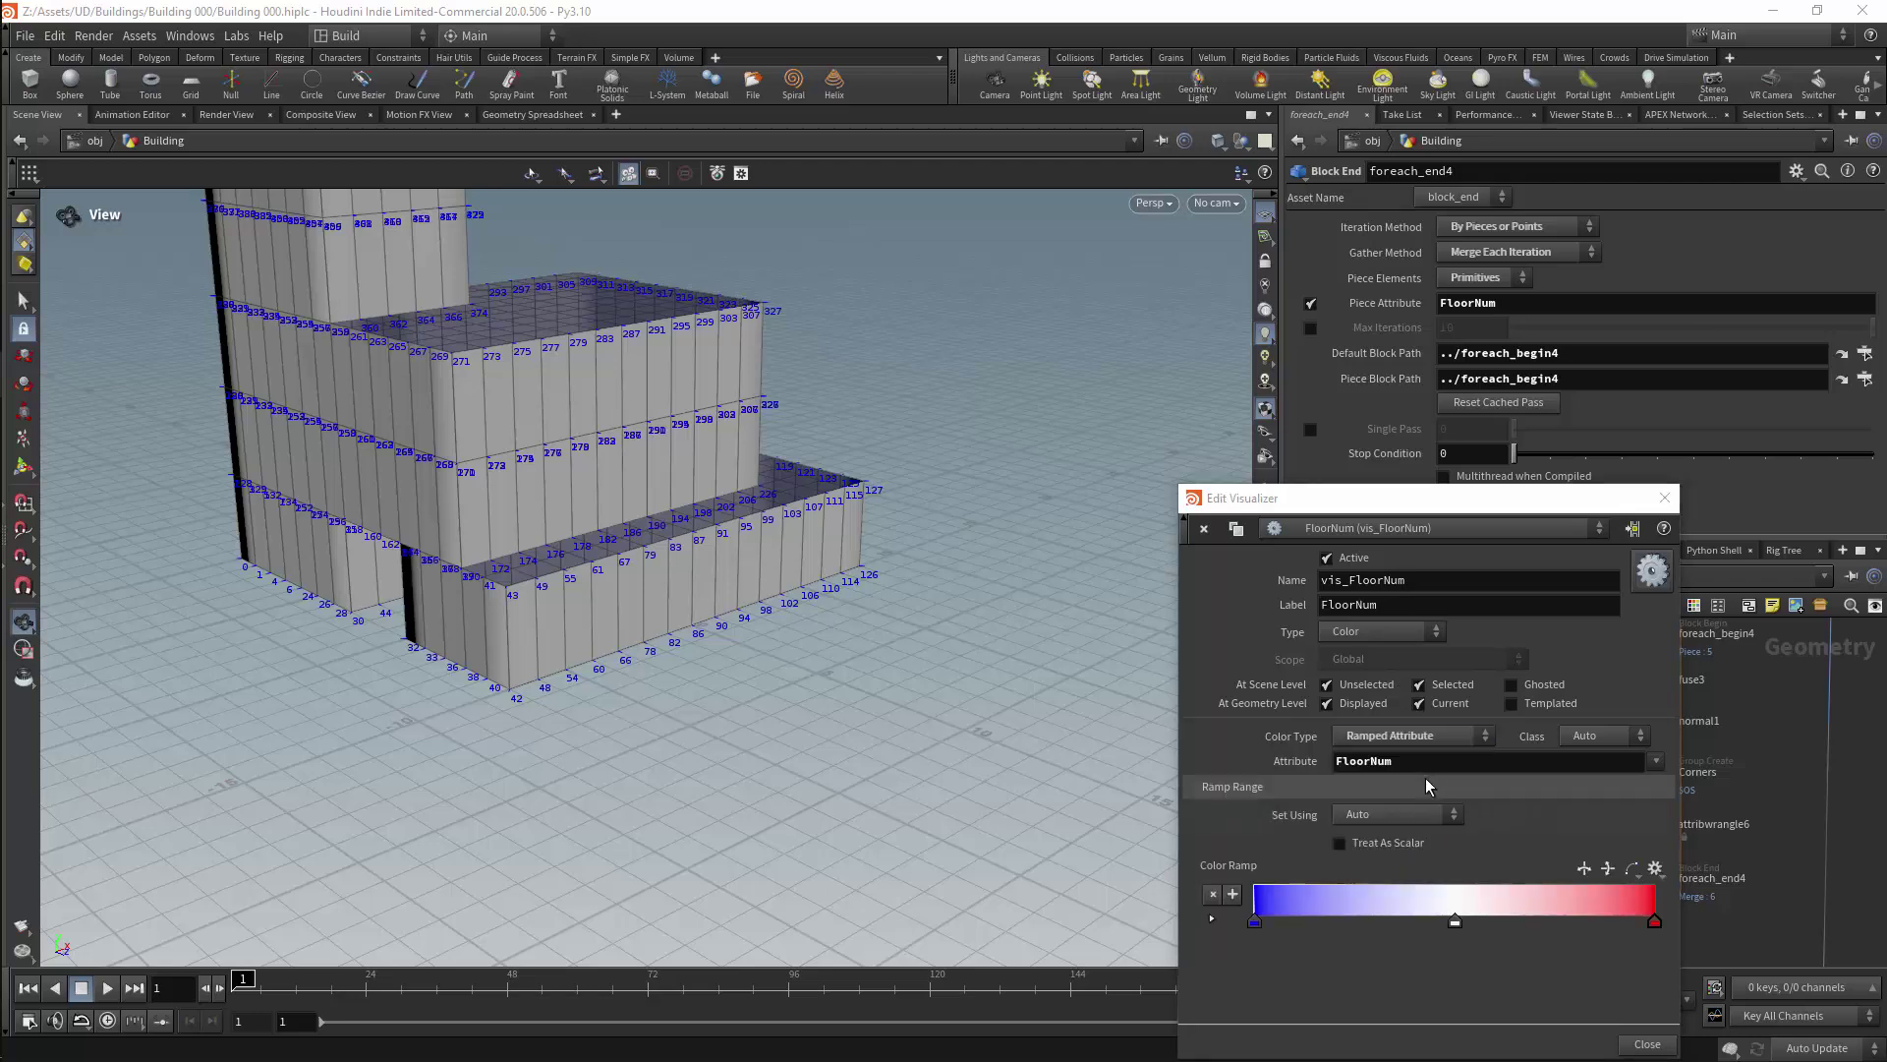
{"action": "left_click_drag", "start_coordinate": [1459, 504], "coordinate": [995, 277]}
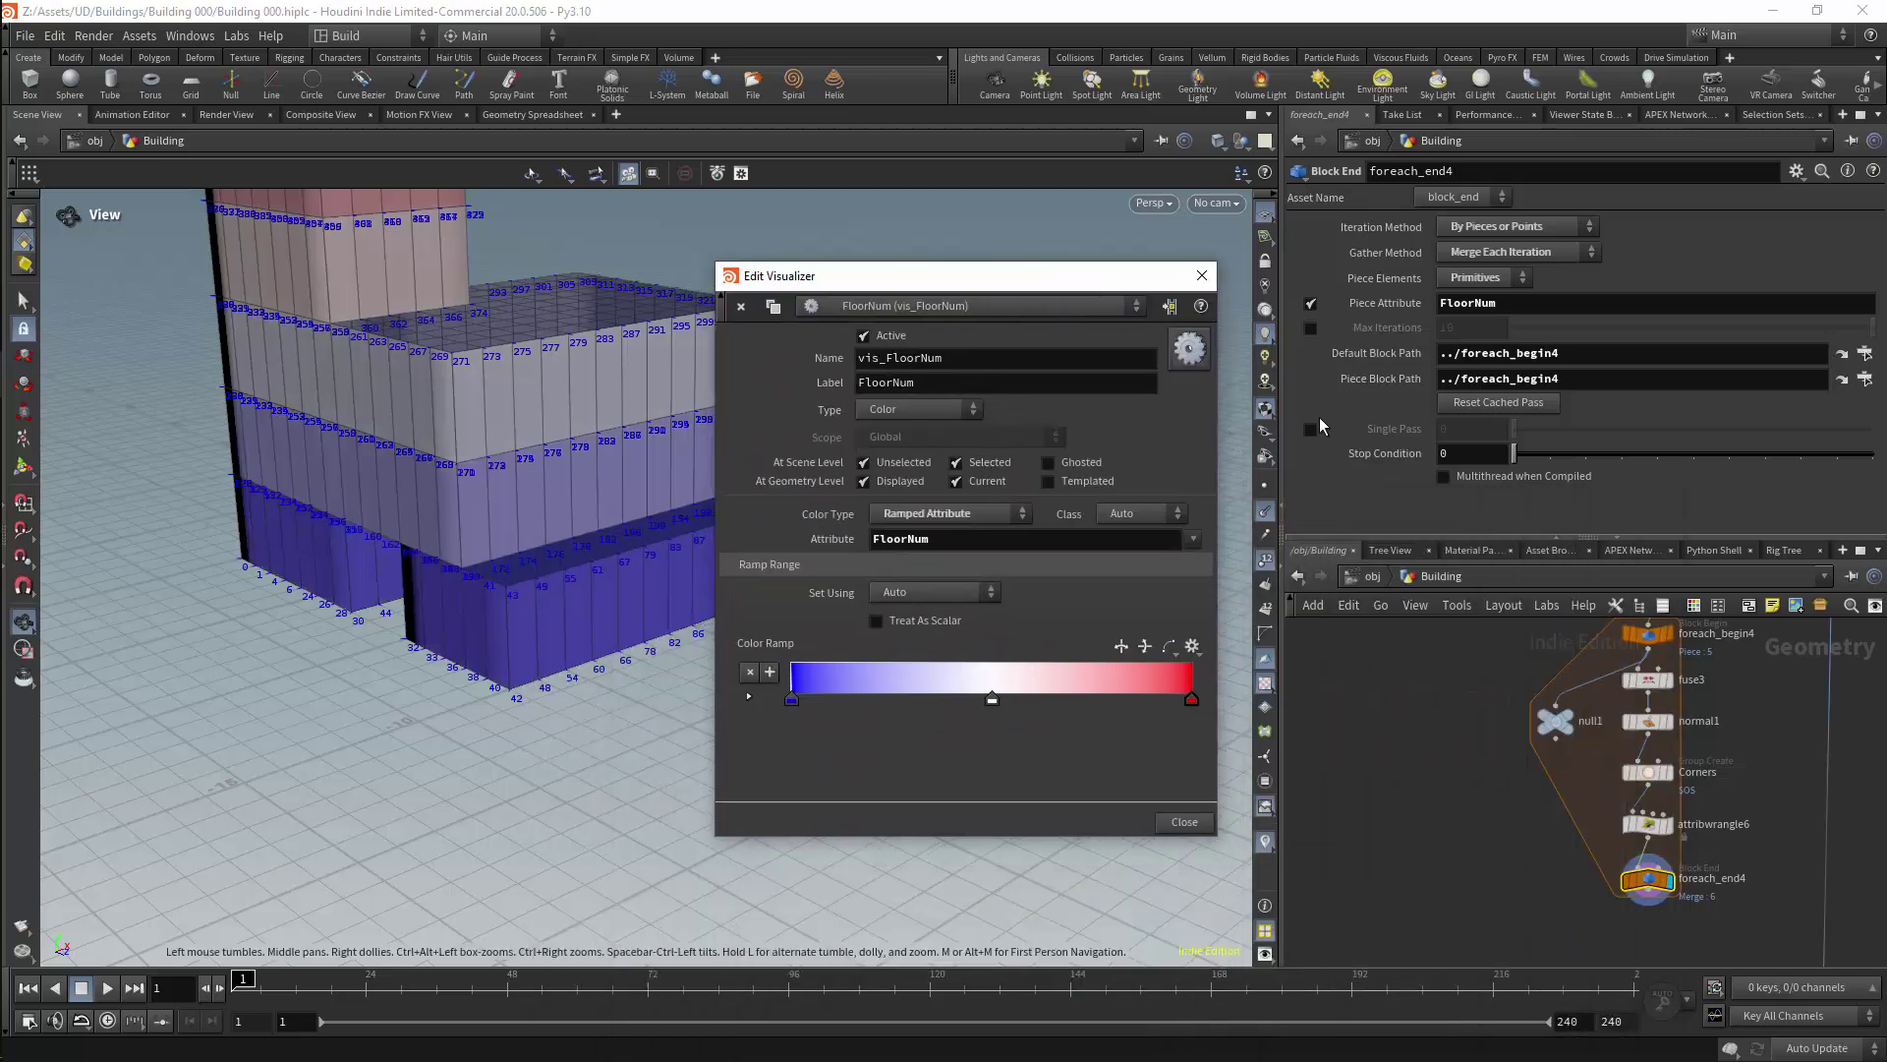
Step: Set the FloorNum visualizer's color type to Random From Attribute and inspect the node info of foreach_end4
{"action": "left_click", "coordinate": [973, 592]}
{"action": "left_click", "coordinate": [967, 515]}
{"action": "left_click", "coordinate": [967, 534]}
{"action": "left_click", "coordinate": [959, 515]}
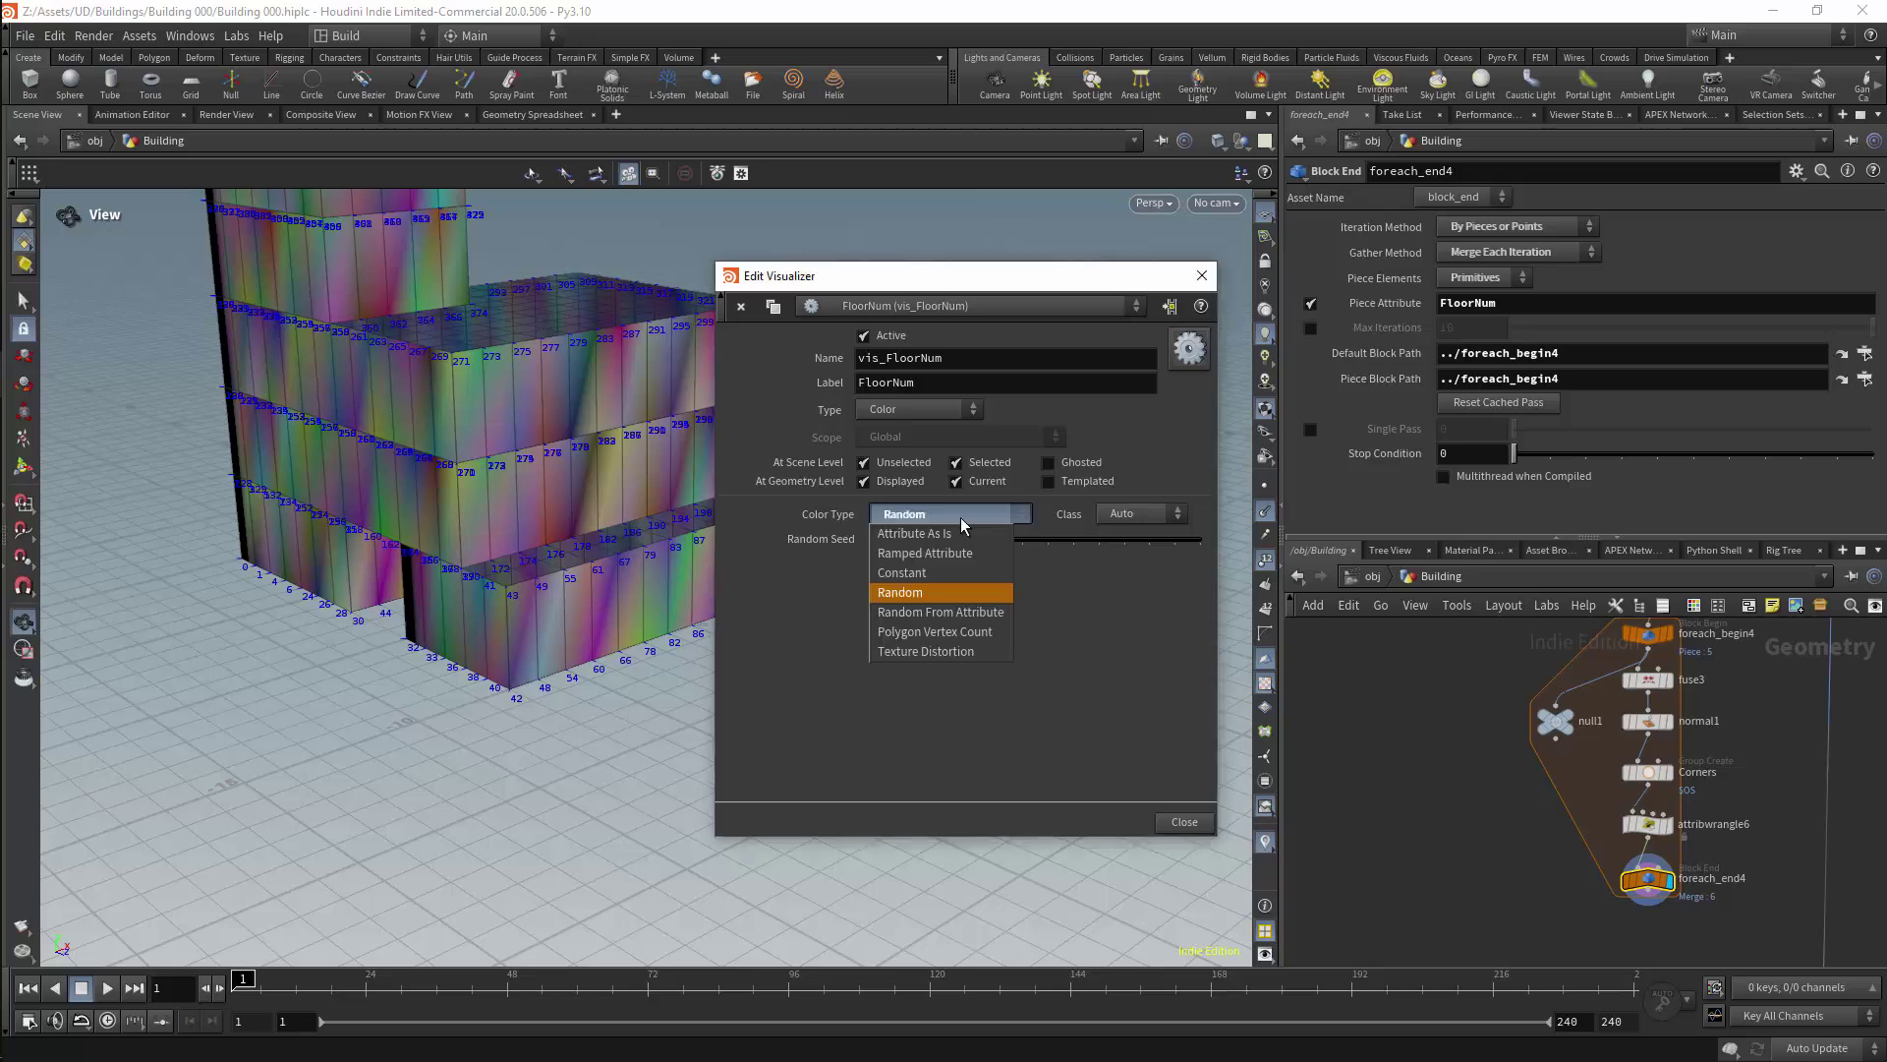
{"action": "left_click", "coordinate": [969, 590]}
{"action": "scroll", "coordinate": [532, 629], "scroll_direction": "down", "scroll_amount": 5}
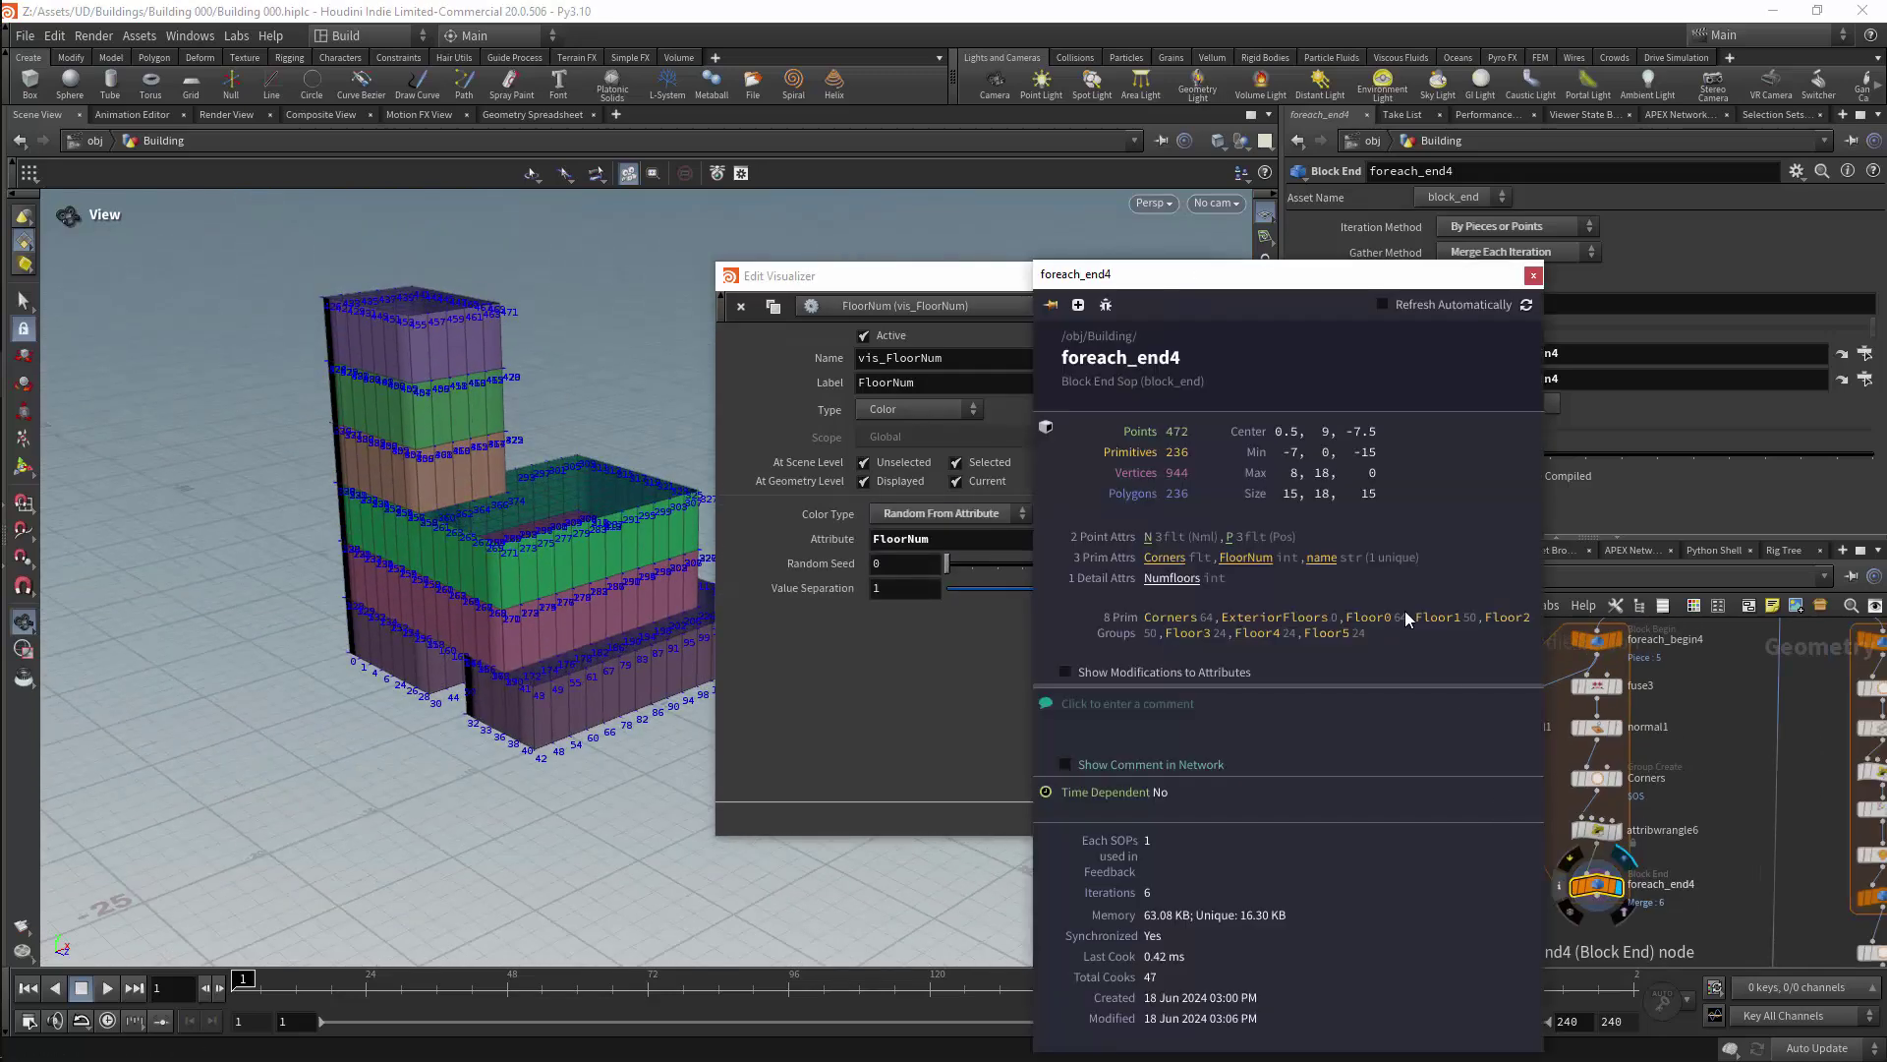
{"action": "left_click", "coordinate": [1561, 885]}
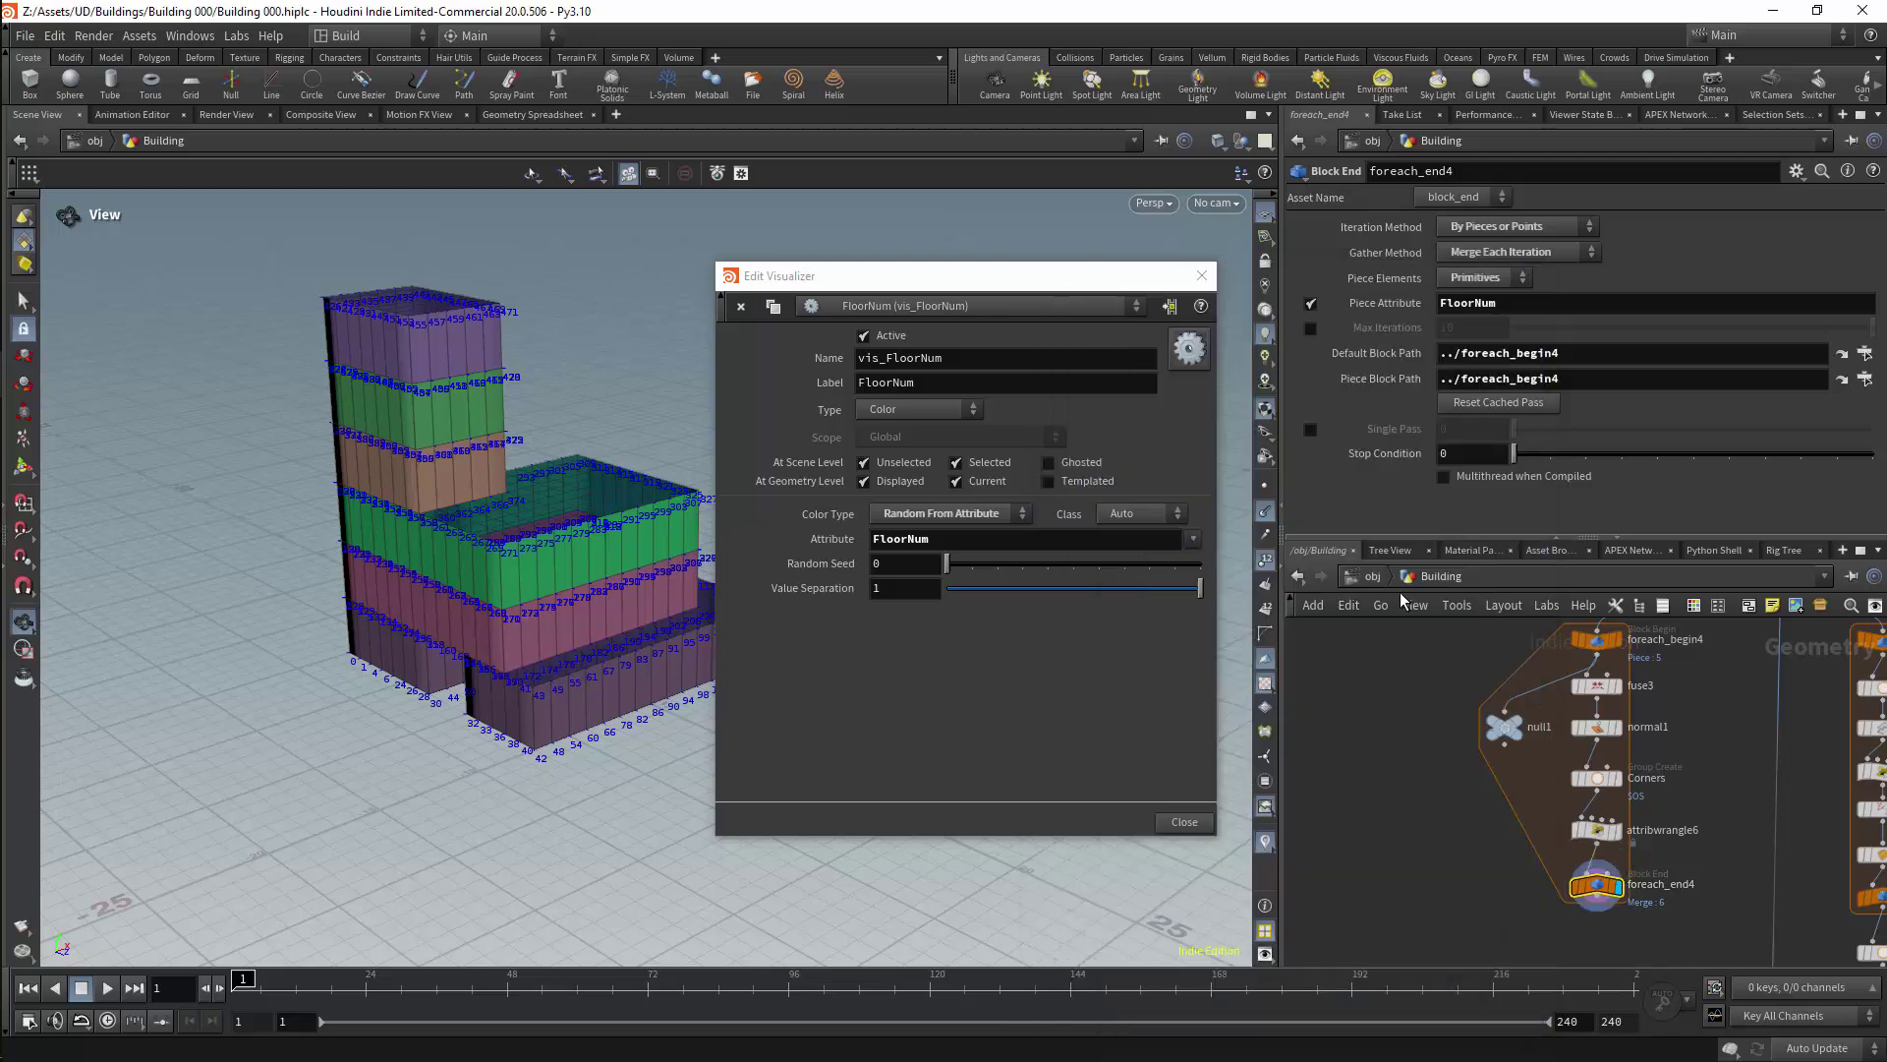
Step: Visualize the Corners primitive attribute from the node info of attribwrangle6 and close the info window
{"action": "left_click", "coordinate": [1561, 831]}
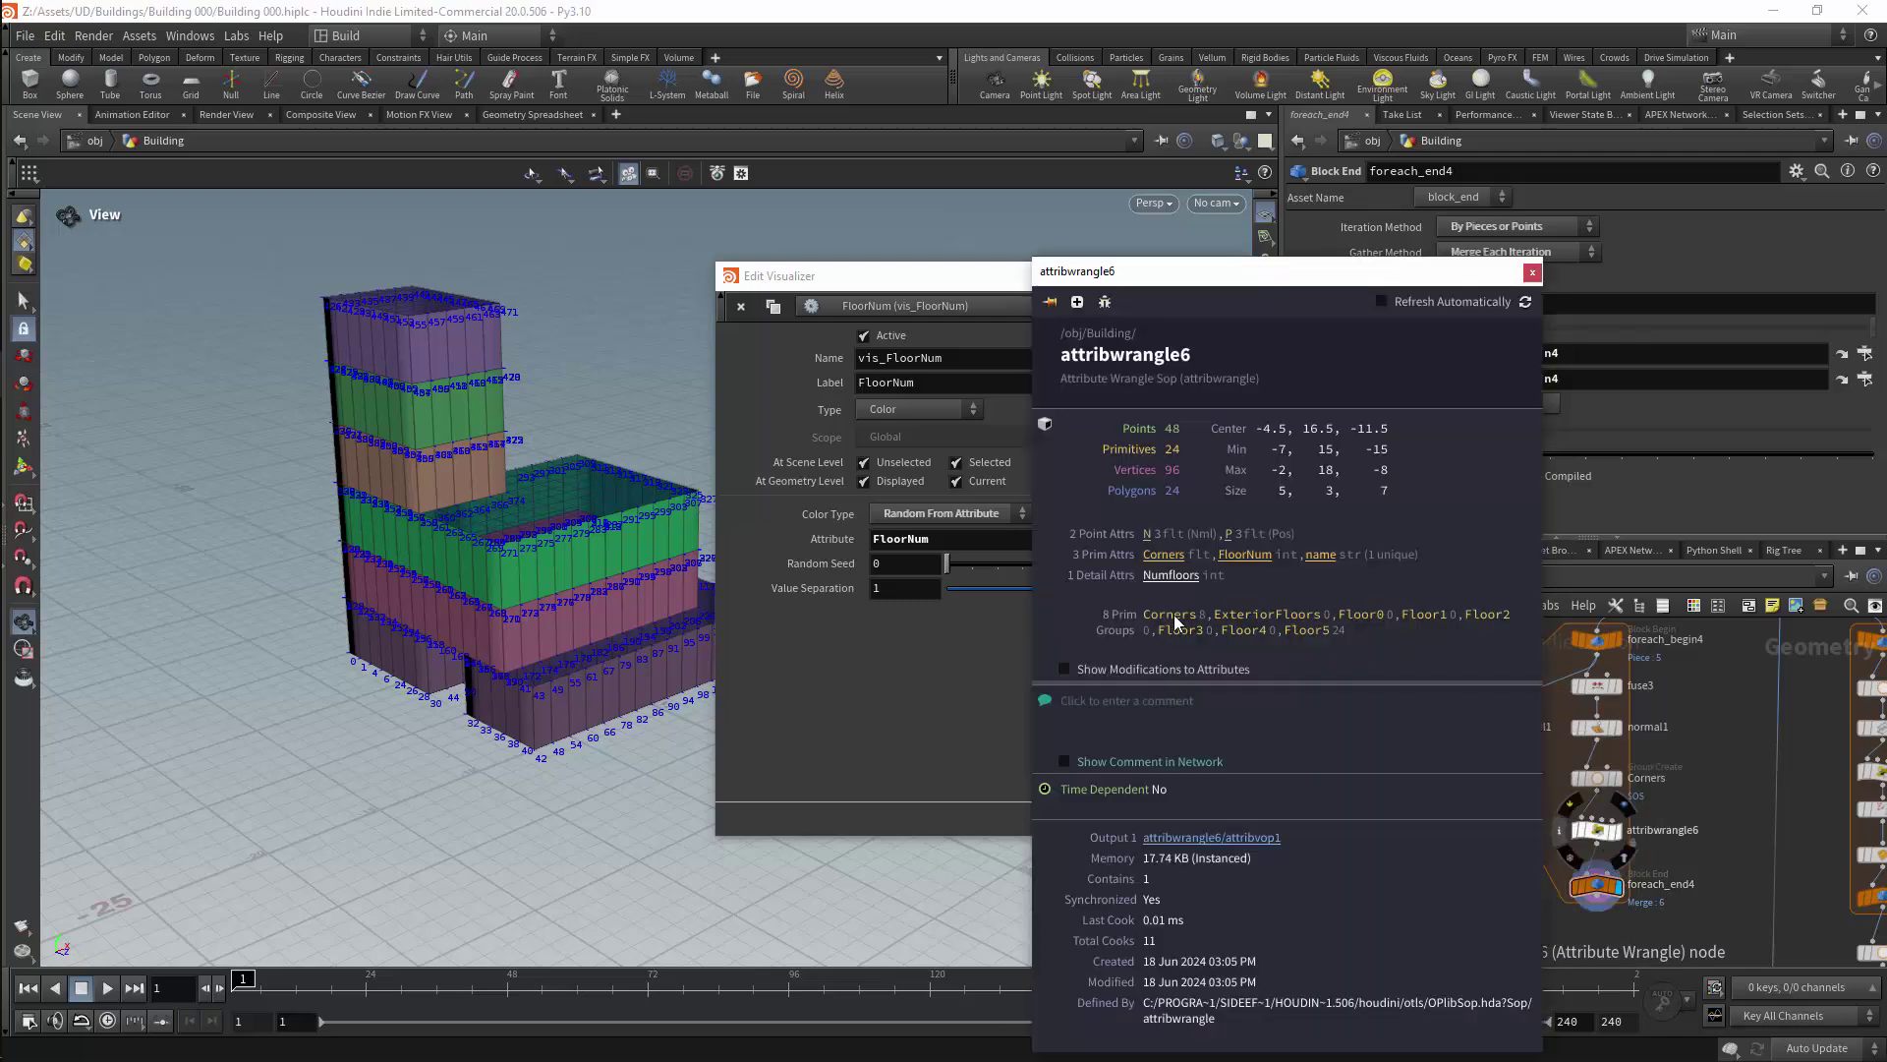
{"action": "left_click", "coordinate": [1169, 555]}
{"action": "left_click", "coordinate": [1532, 273]}
Step: Set the Corners visualizer's color type to Random From Attribute and close the visualizer editor
{"action": "right_click", "coordinate": [1266, 842]}
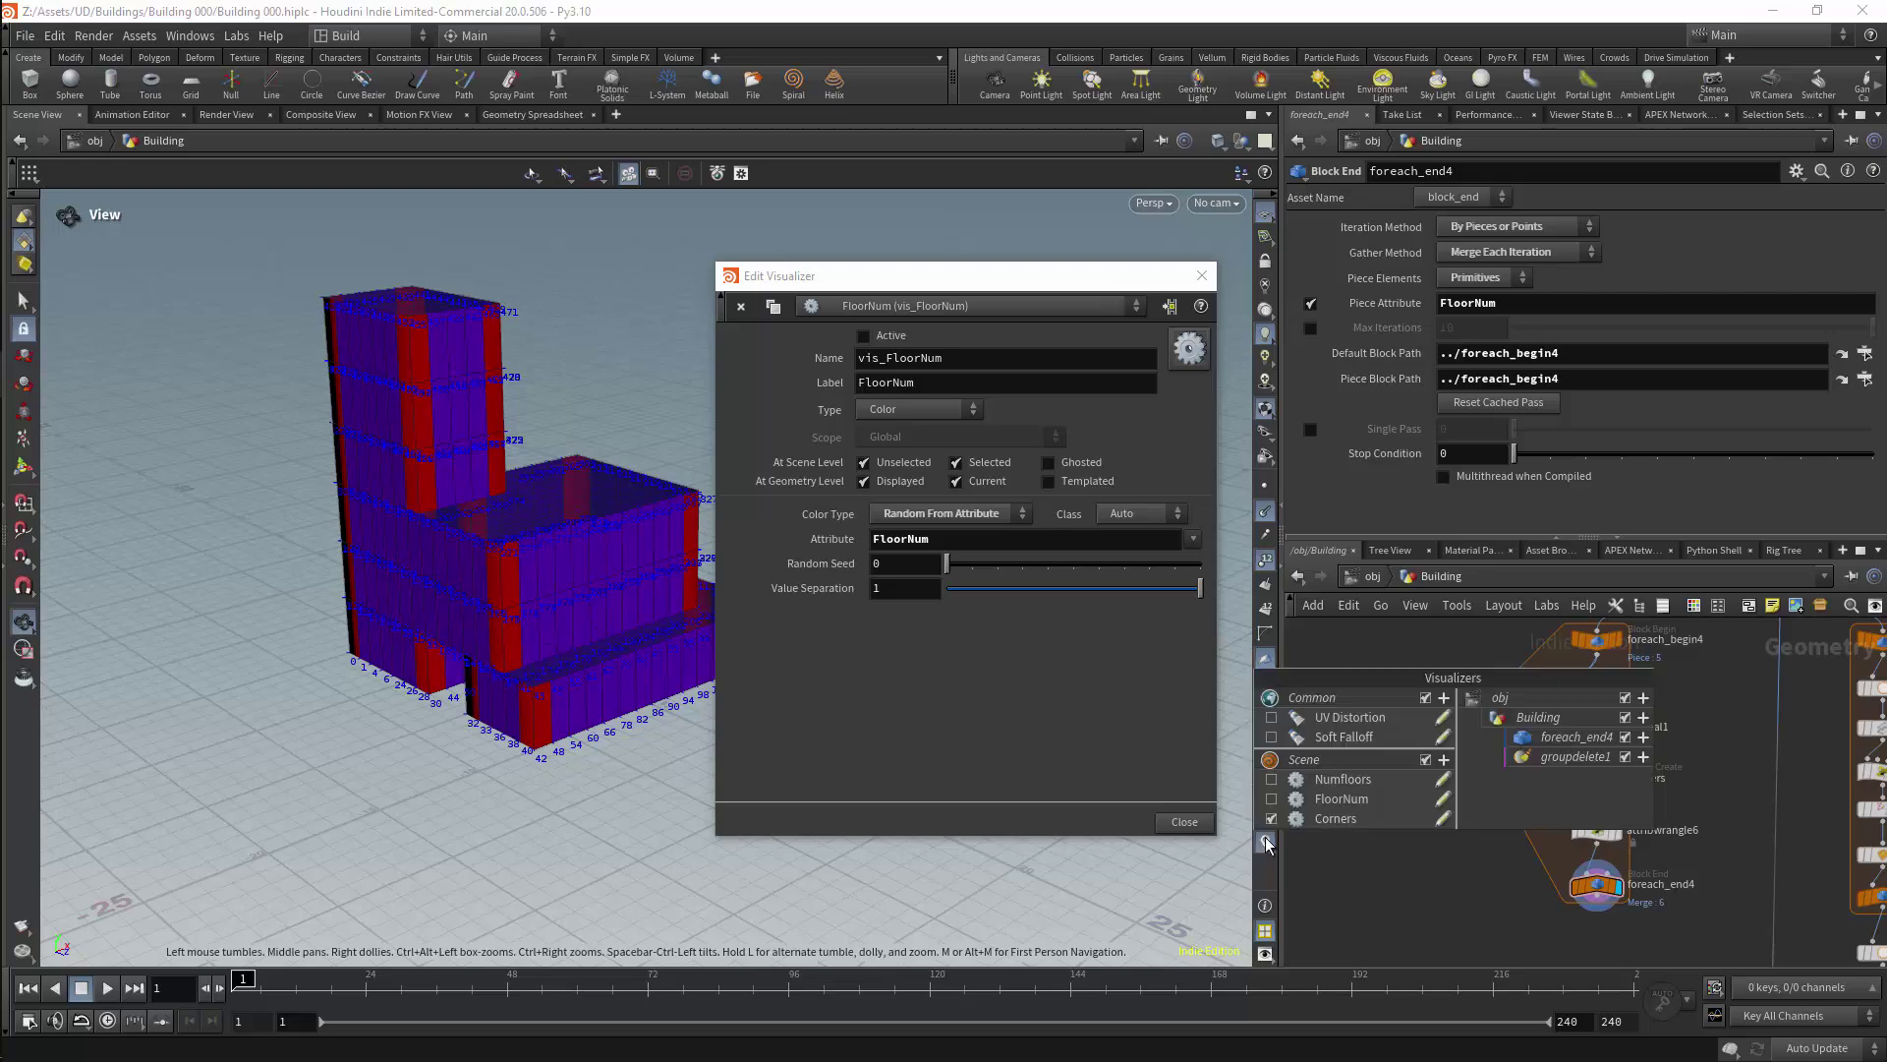
{"action": "left_click", "coordinate": [1447, 822]}
{"action": "left_click", "coordinate": [992, 669]}
{"action": "left_click", "coordinate": [960, 597]}
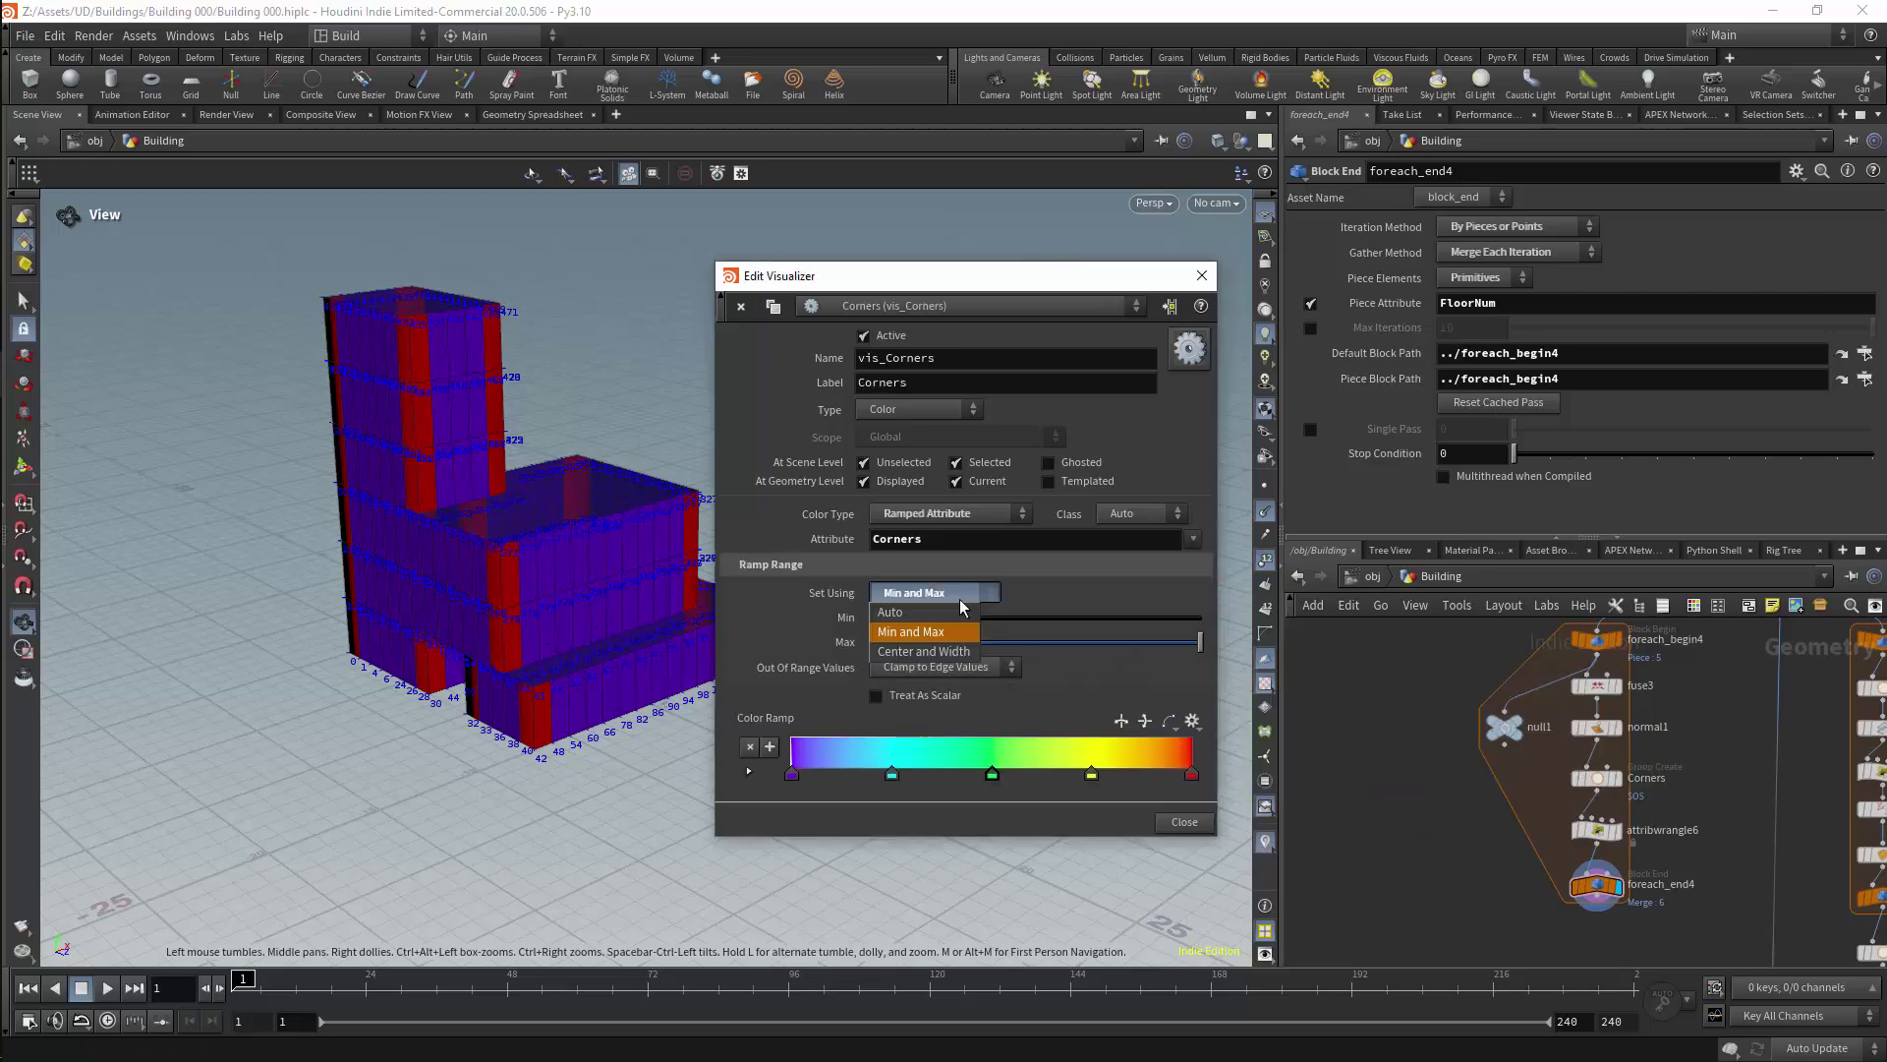
{"action": "left_click", "coordinate": [971, 513]}
{"action": "left_click", "coordinate": [964, 611]}
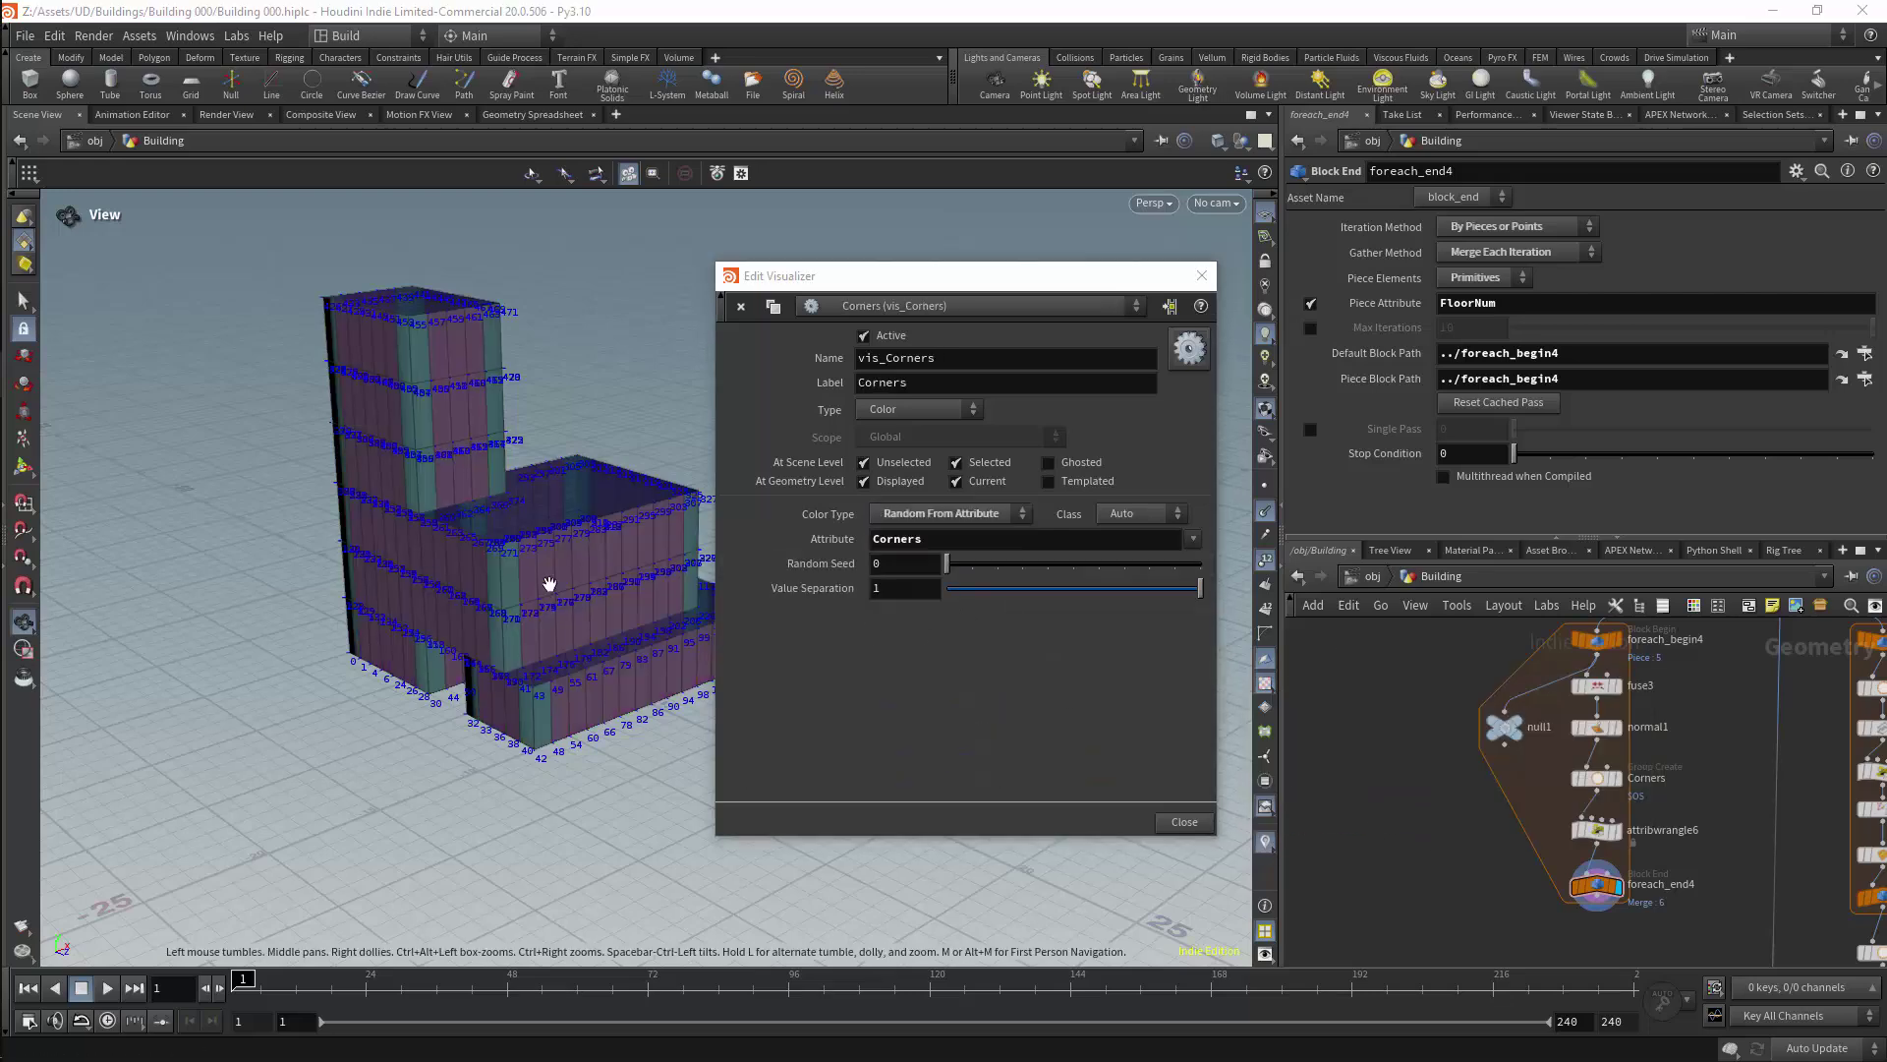
{"action": "left_click_drag", "start_coordinate": [458, 486], "coordinate": [275, 462]}
{"action": "left_click", "coordinate": [1202, 276]}
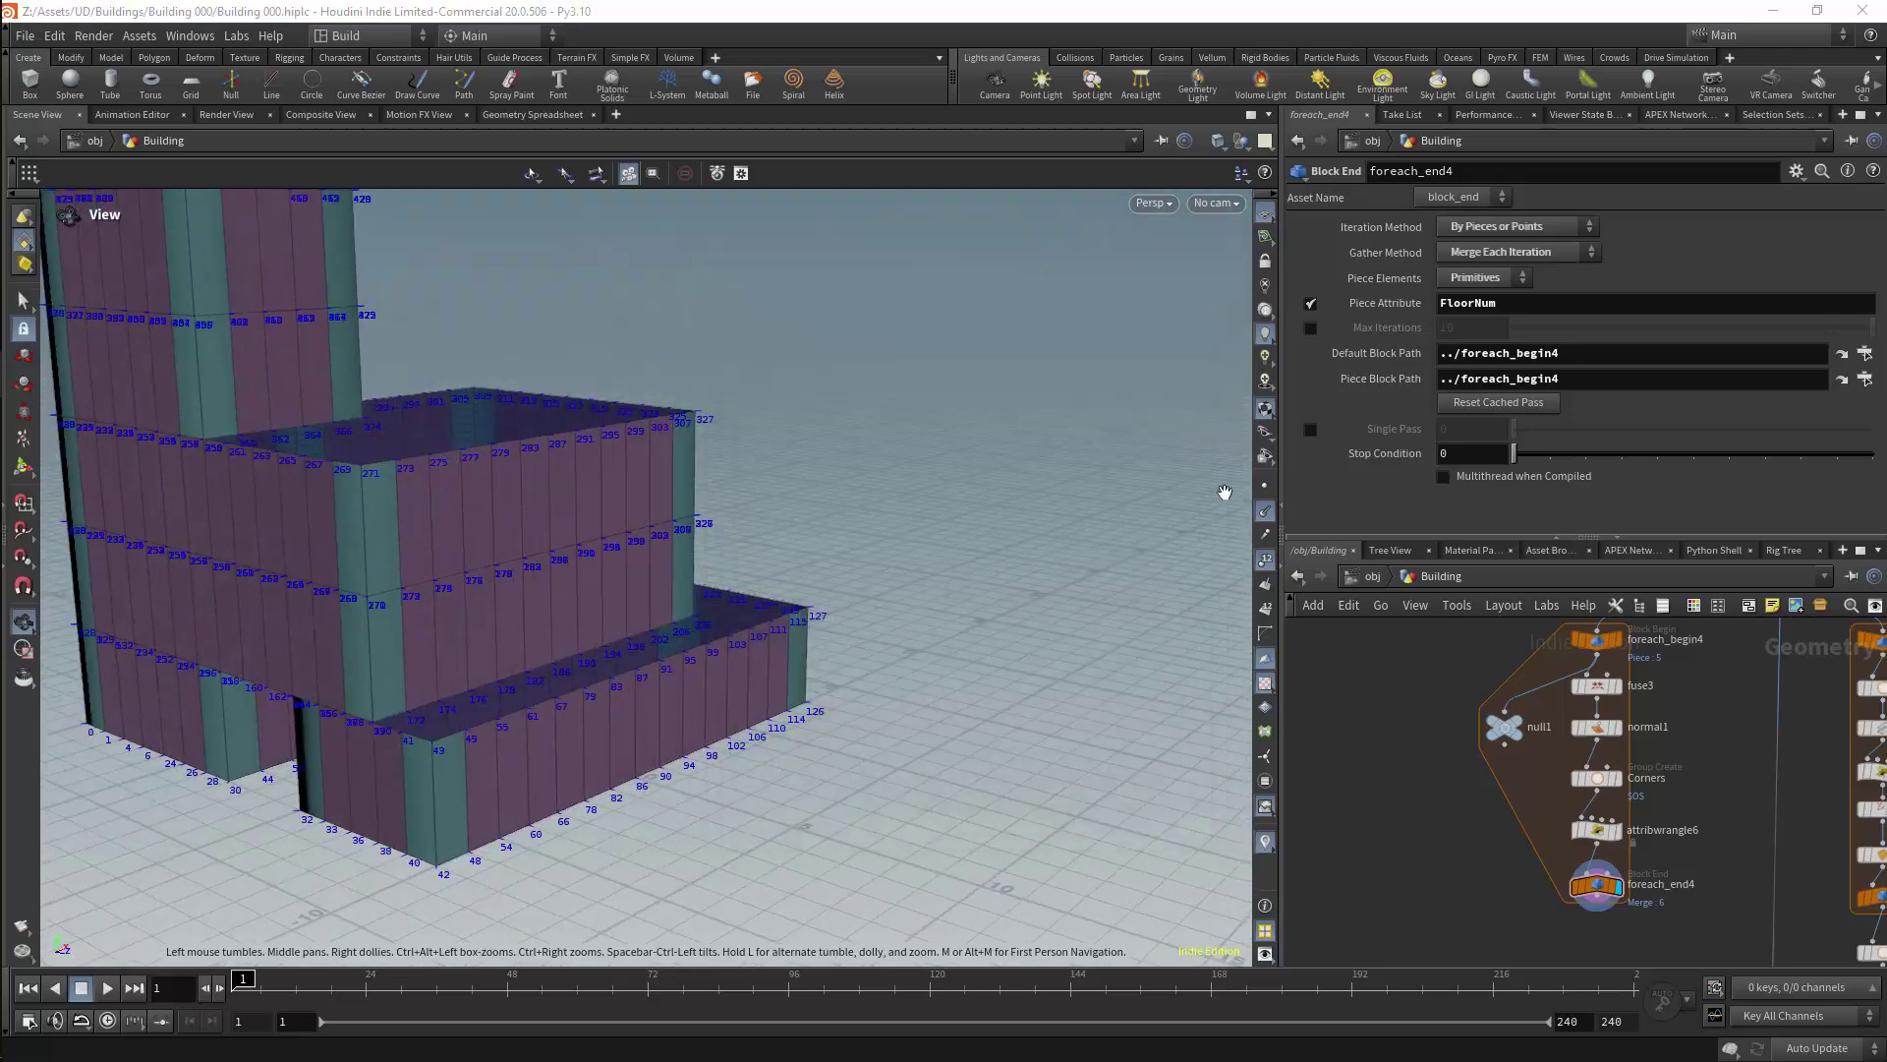
Step: Hide the point numbers and point normals in the viewport
{"action": "left_click_drag", "start_coordinate": [714, 529], "coordinate": [801, 551]}
{"action": "right_click_drag", "start_coordinate": [800, 551], "coordinate": [758, 611]}
{"action": "left_click_drag", "start_coordinate": [758, 610], "coordinate": [755, 570]}
{"action": "left_click", "coordinate": [1265, 560]}
{"action": "left_click", "coordinate": [1265, 512]}
Step: Connect the output of foreach_end4 to the input of foreach_begin2
{"action": "scroll", "coordinate": [1755, 789], "scroll_direction": "down", "scroll_amount": 5}
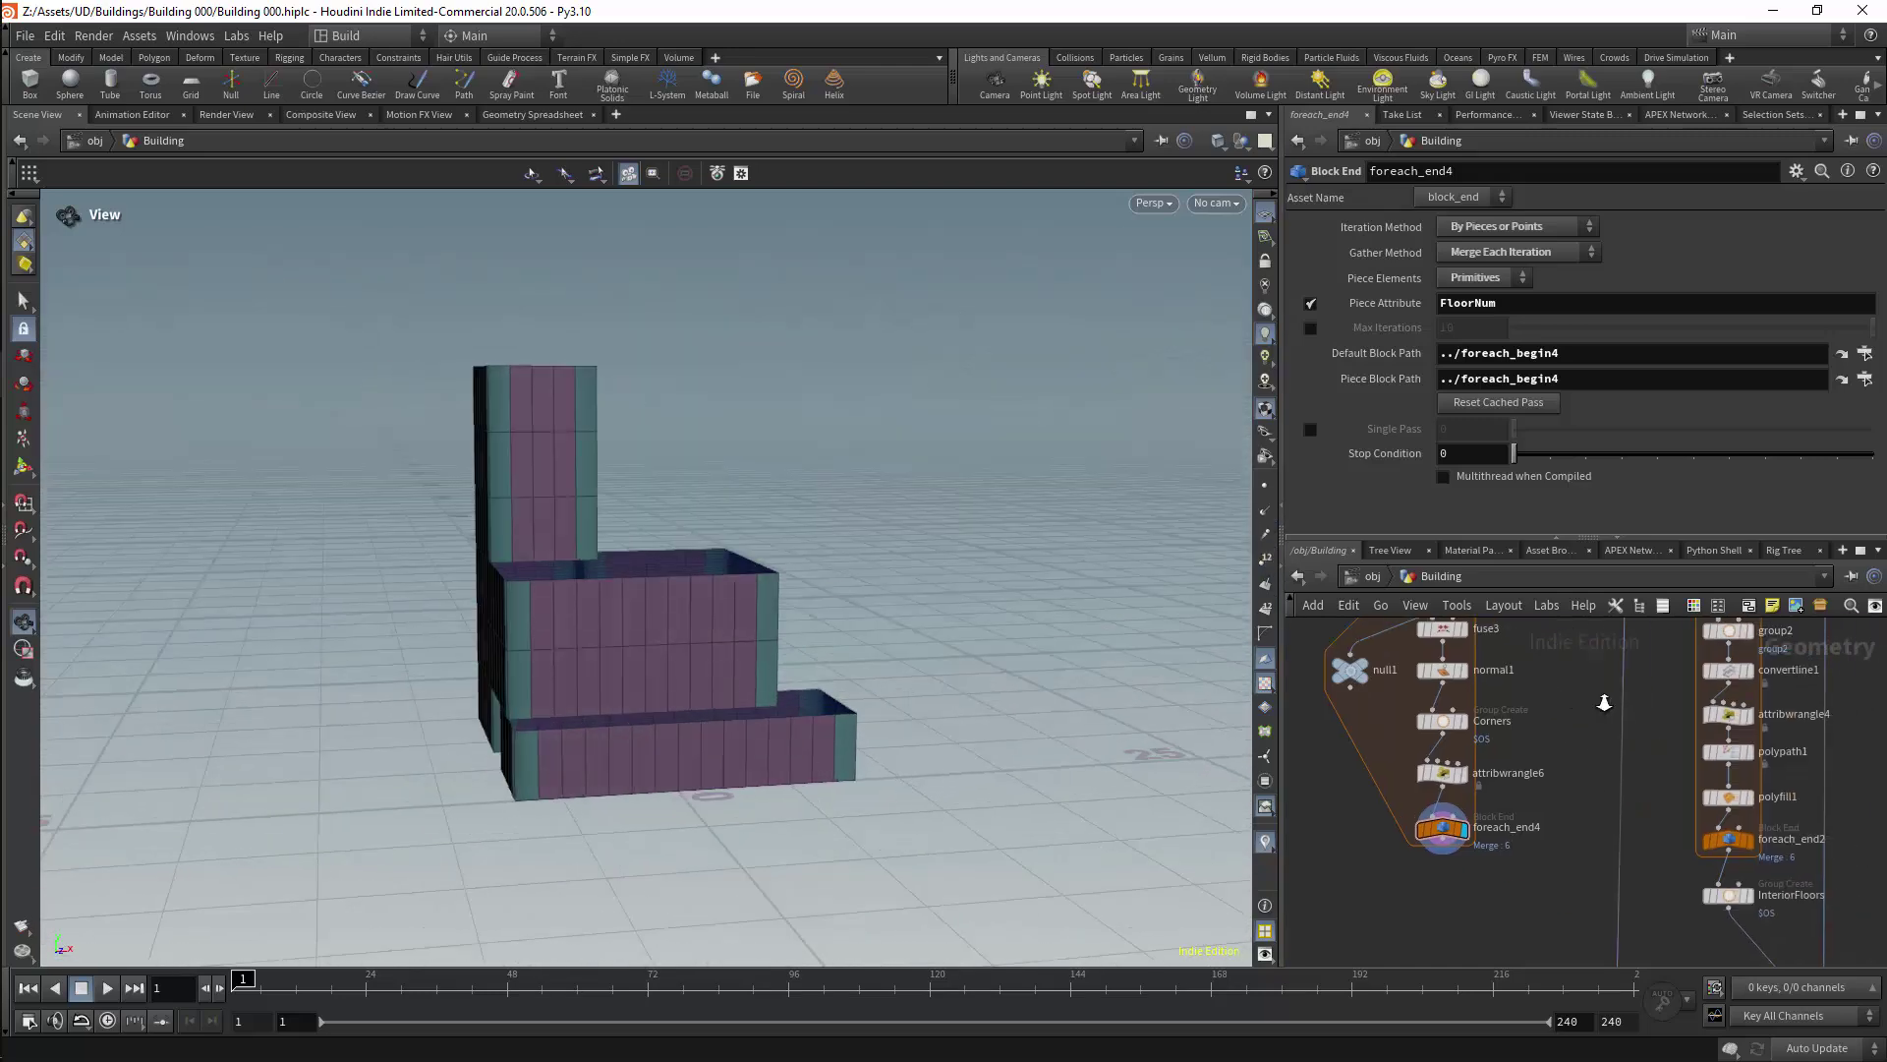
{"action": "scroll", "coordinate": [1730, 715], "scroll_direction": "up", "scroll_amount": 2}
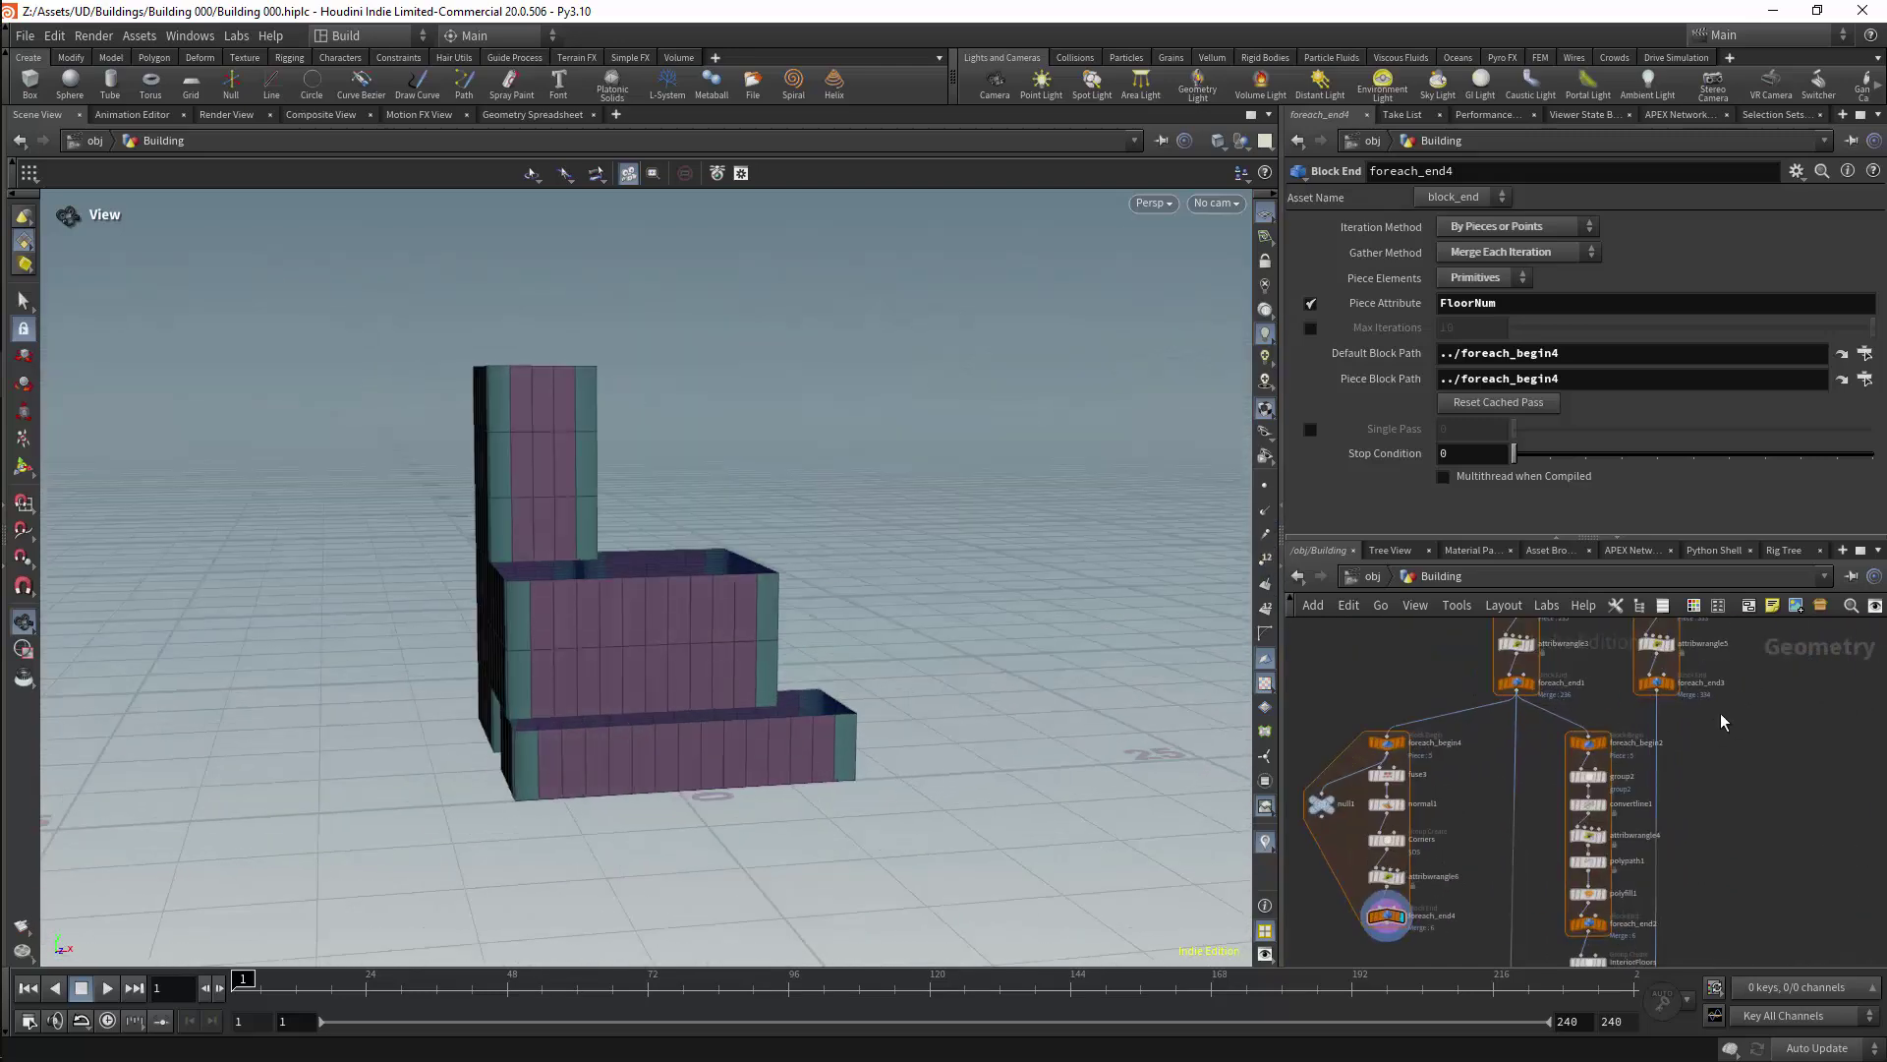
{"action": "middle_click_drag", "start_coordinate": [1465, 852], "coordinate": [1464, 784]}
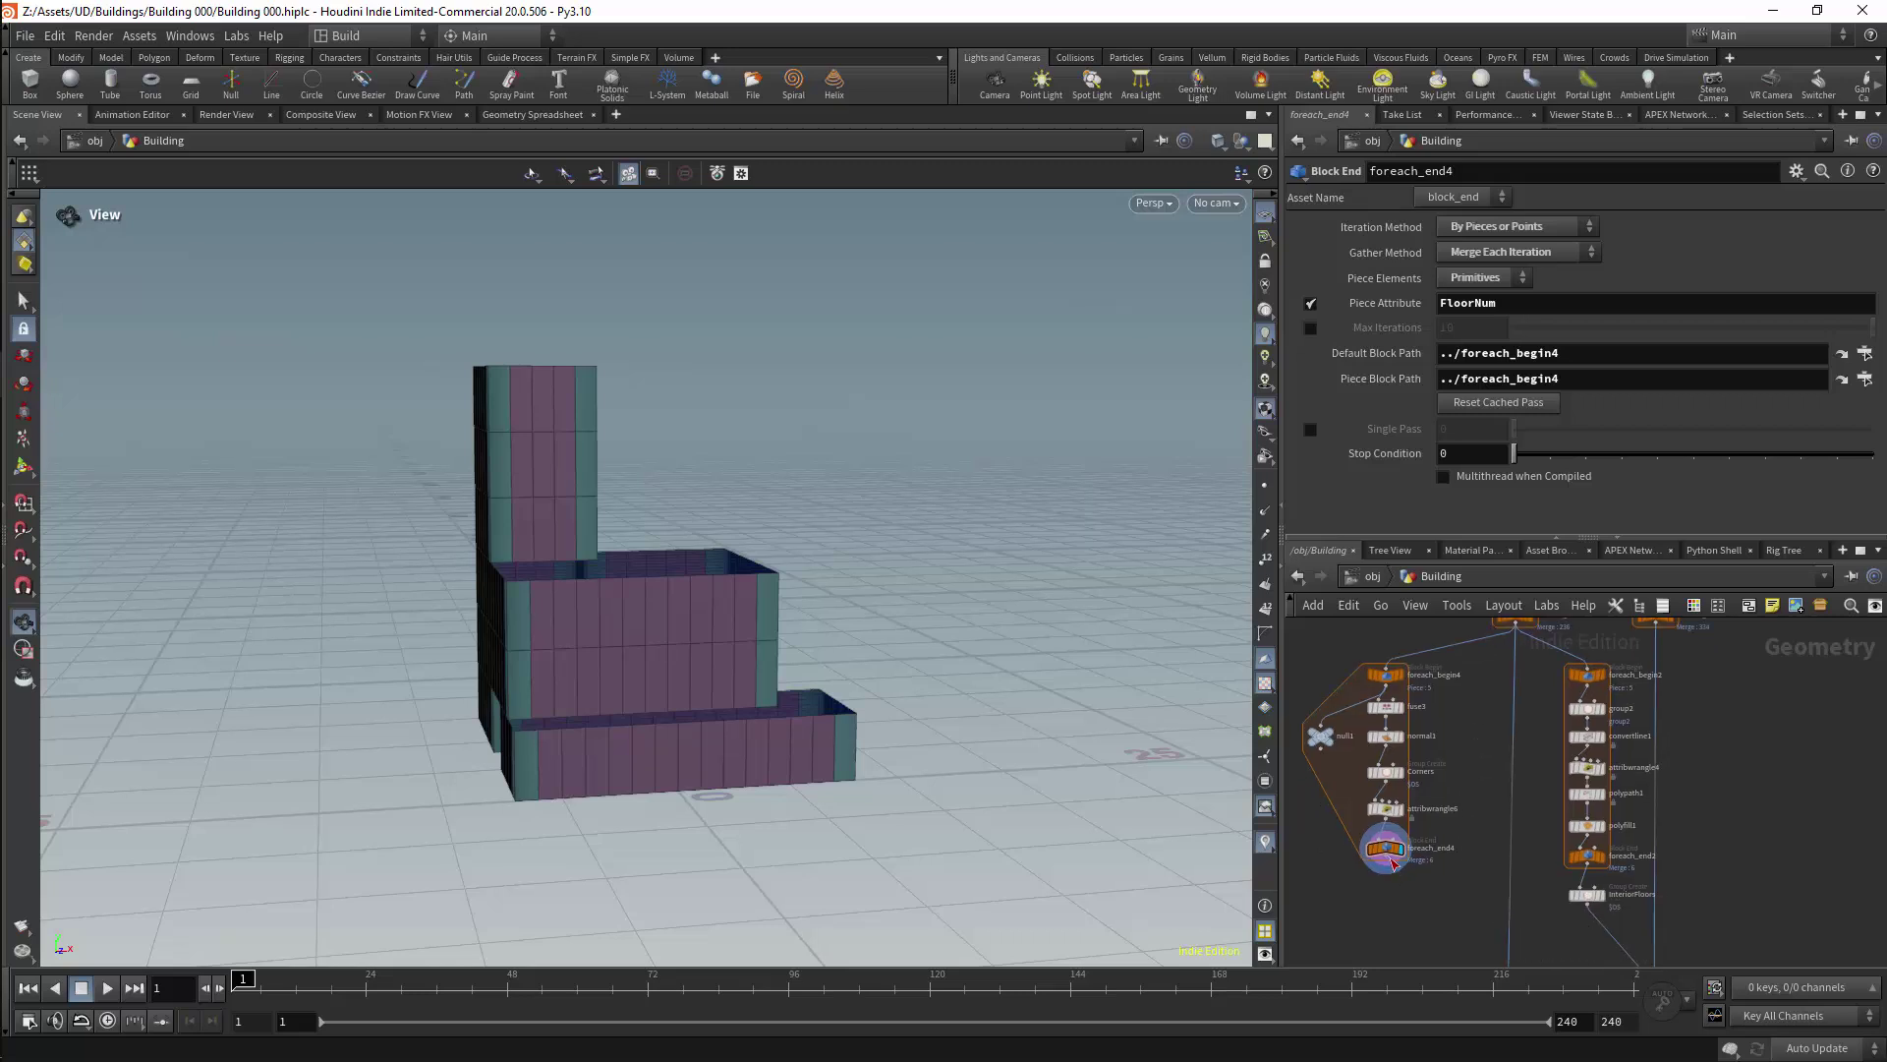
{"action": "left_click_drag", "start_coordinate": [1394, 869], "coordinate": [1604, 674]}
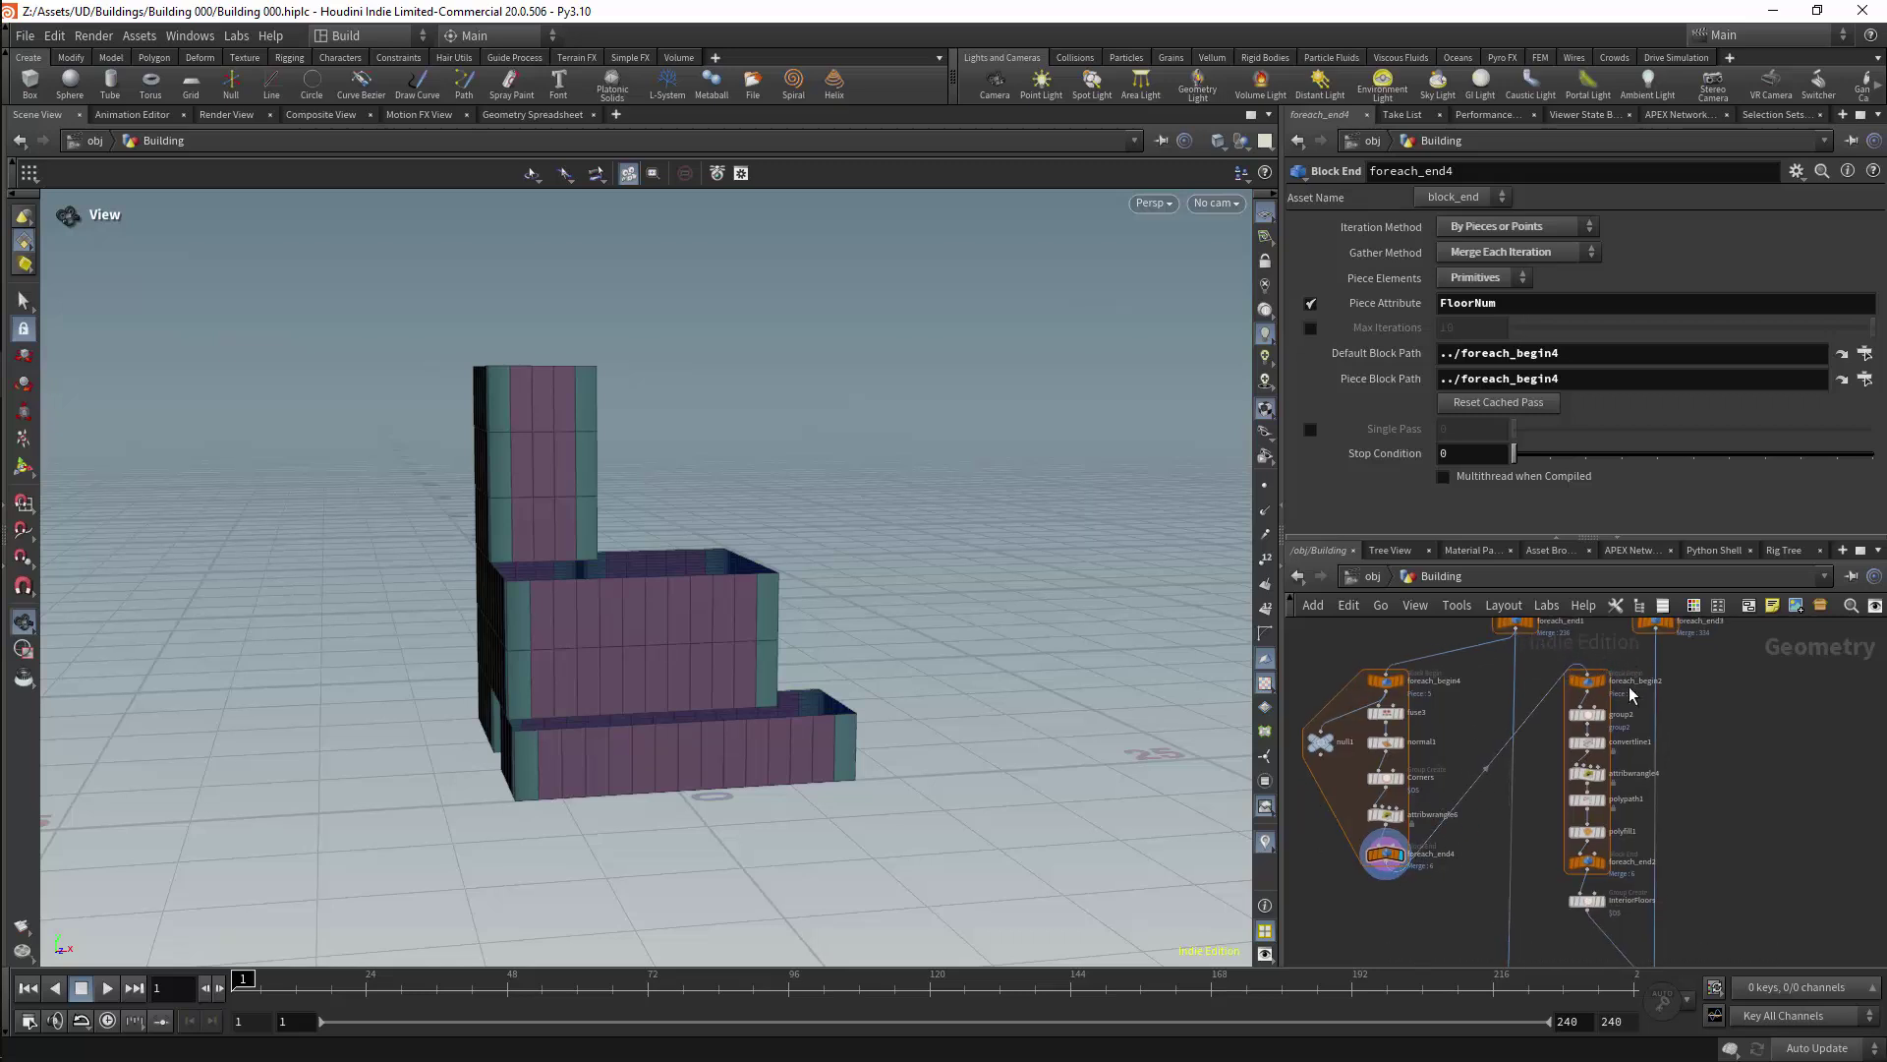
Step: Display merge1 and examine the interior floors colored by the Corners attribute
{"action": "middle_click_drag", "start_coordinate": [1693, 944], "coordinate": [1674, 688]}
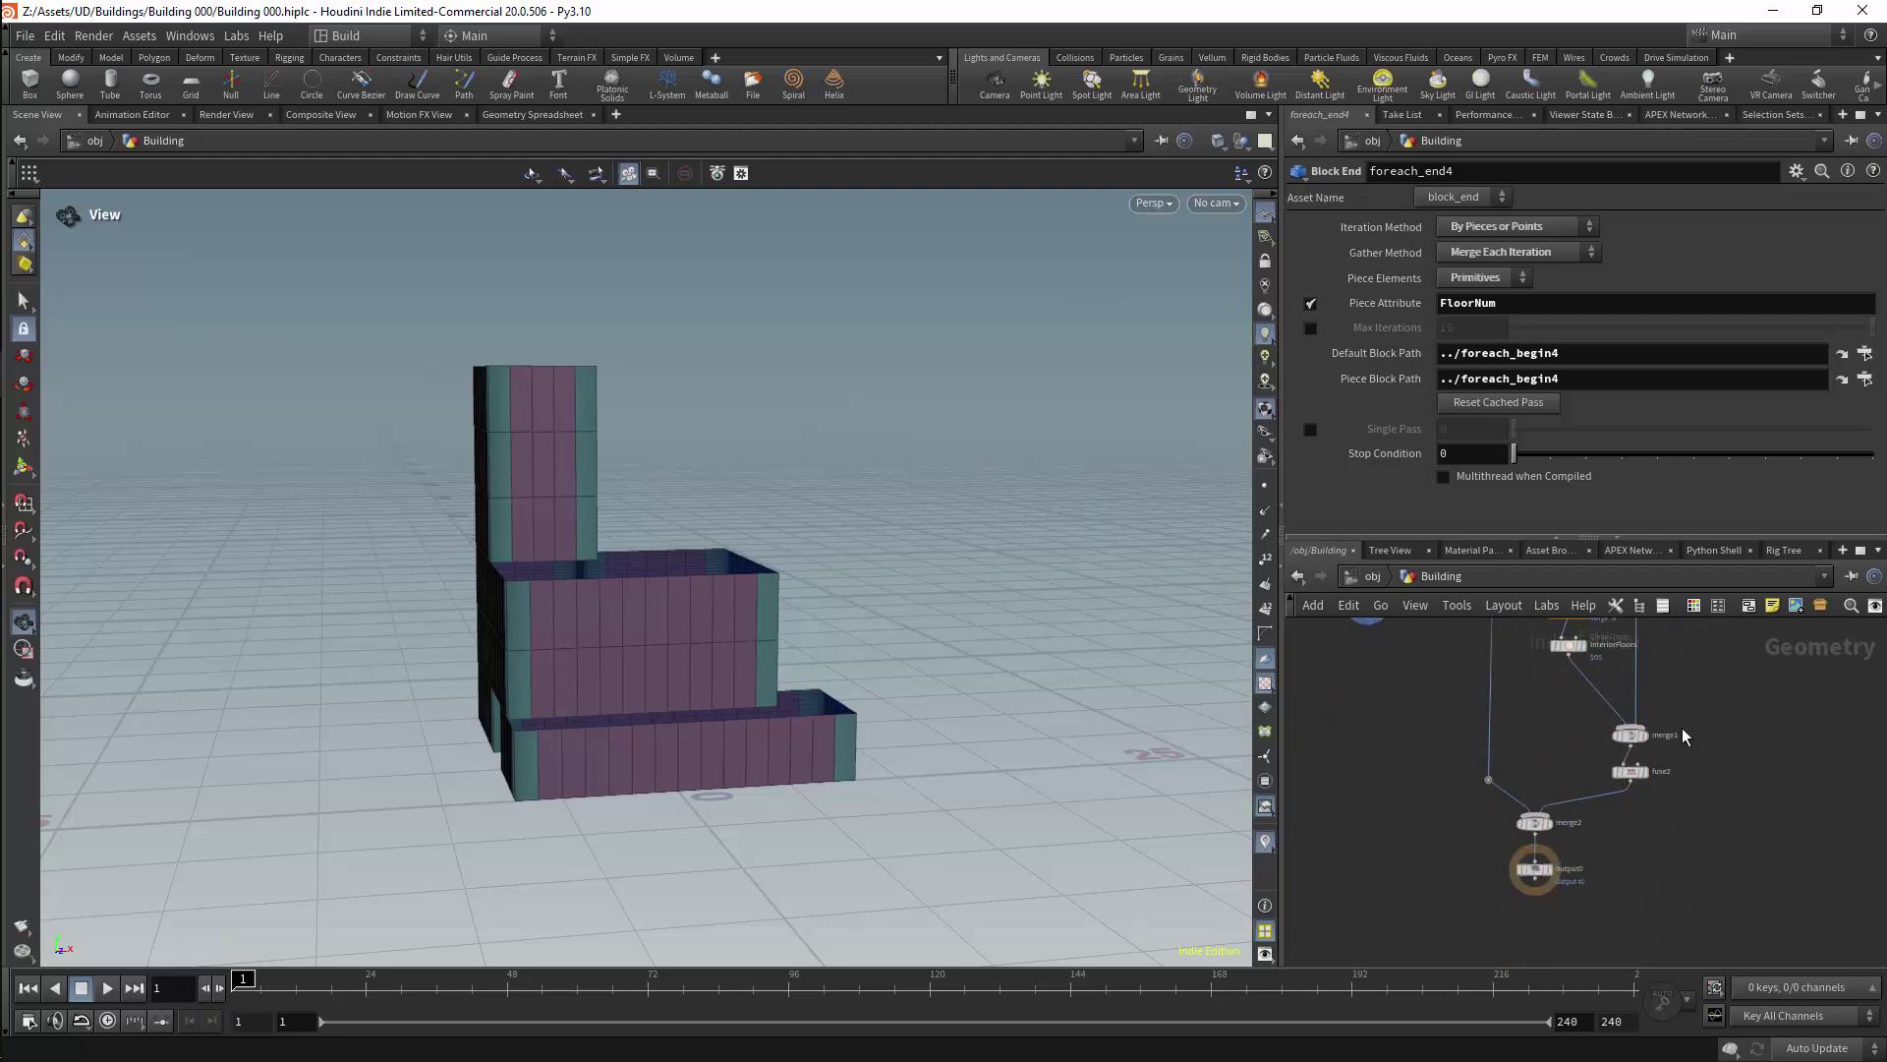
{"action": "left_click", "coordinate": [1647, 737]}
{"action": "left_click_drag", "start_coordinate": [853, 560], "coordinate": [818, 737]}
{"action": "scroll", "coordinate": [852, 552], "scroll_direction": "up", "scroll_amount": 3}
{"action": "left_click_drag", "start_coordinate": [856, 527], "coordinate": [786, 513]}
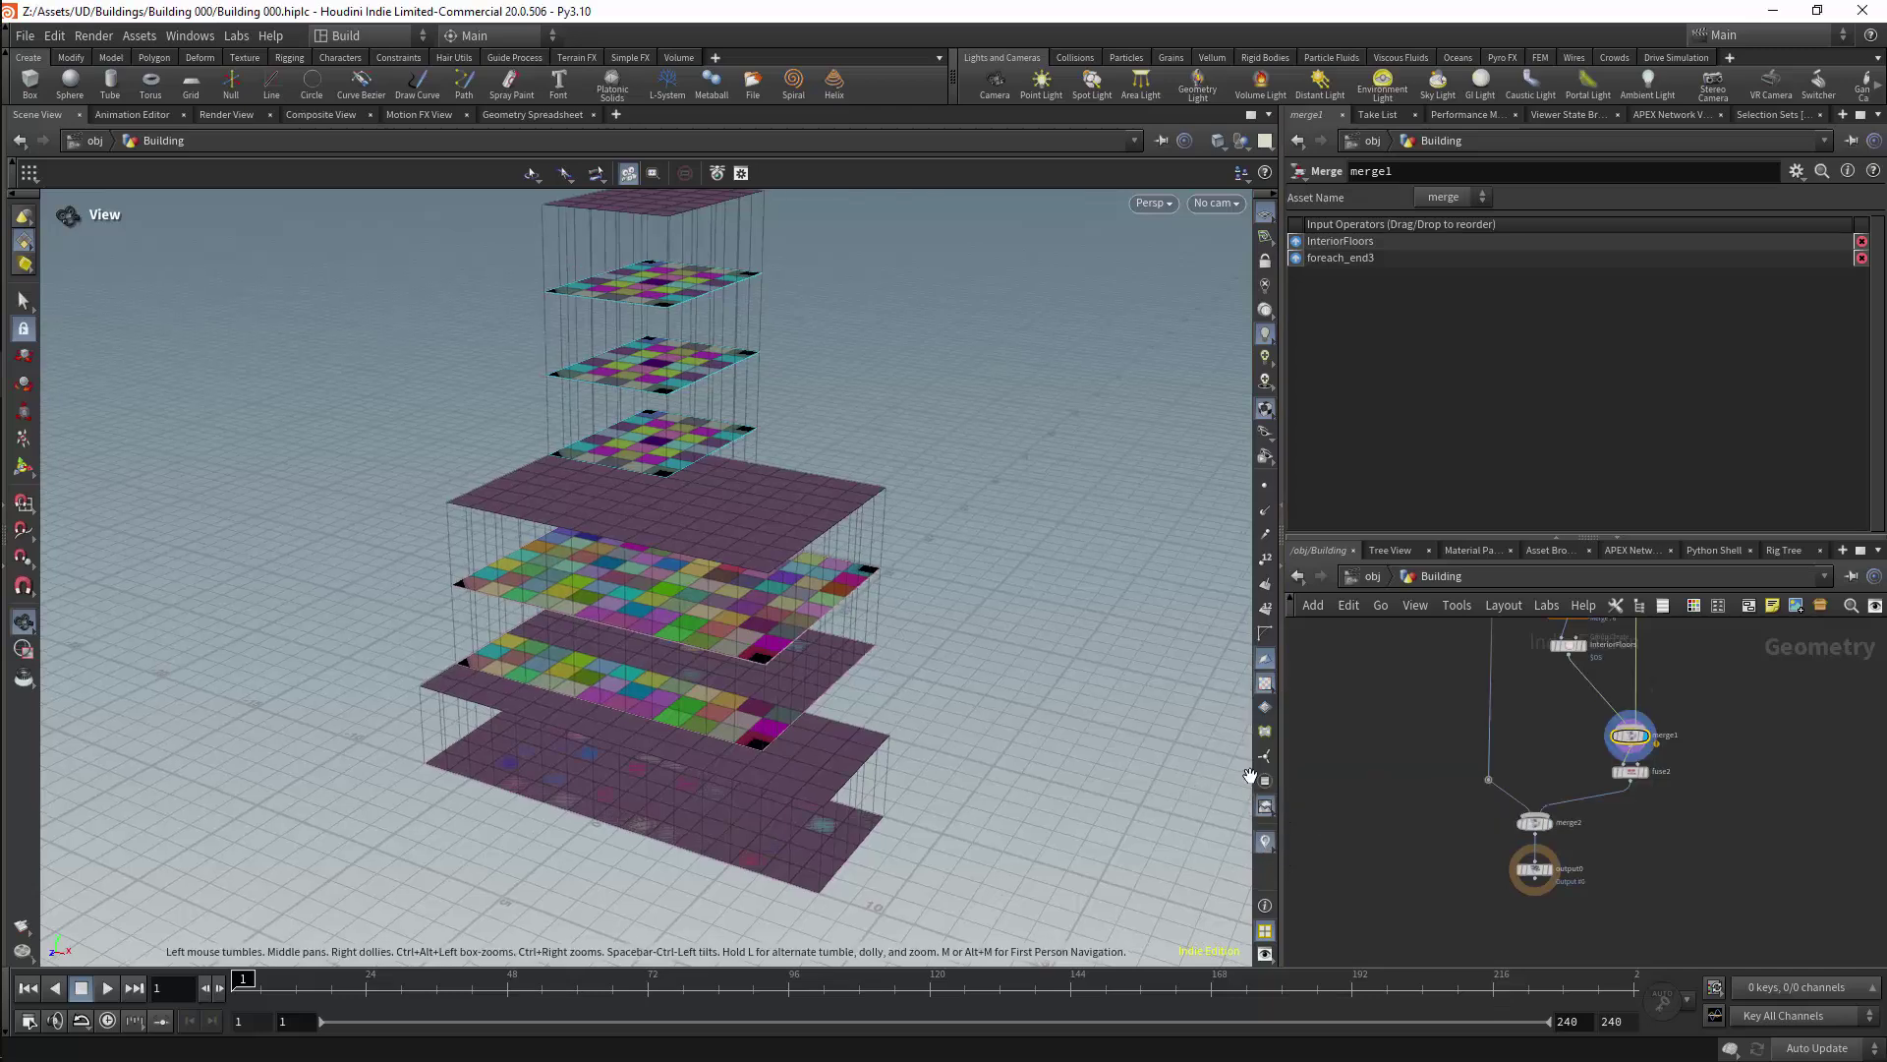
Step: Shift the foreach_begin2 loop lower in the network and delete the unused null1 node
{"action": "middle_click_drag", "start_coordinate": [1780, 724], "coordinate": [1677, 859]}
{"action": "scroll", "coordinate": [1655, 765], "scroll_direction": "up", "scroll_amount": 3}
{"action": "scroll", "coordinate": [1696, 752], "scroll_direction": "down", "scroll_amount": 5}
{"action": "middle_click_drag", "start_coordinate": [1696, 752], "coordinate": [1649, 867]}
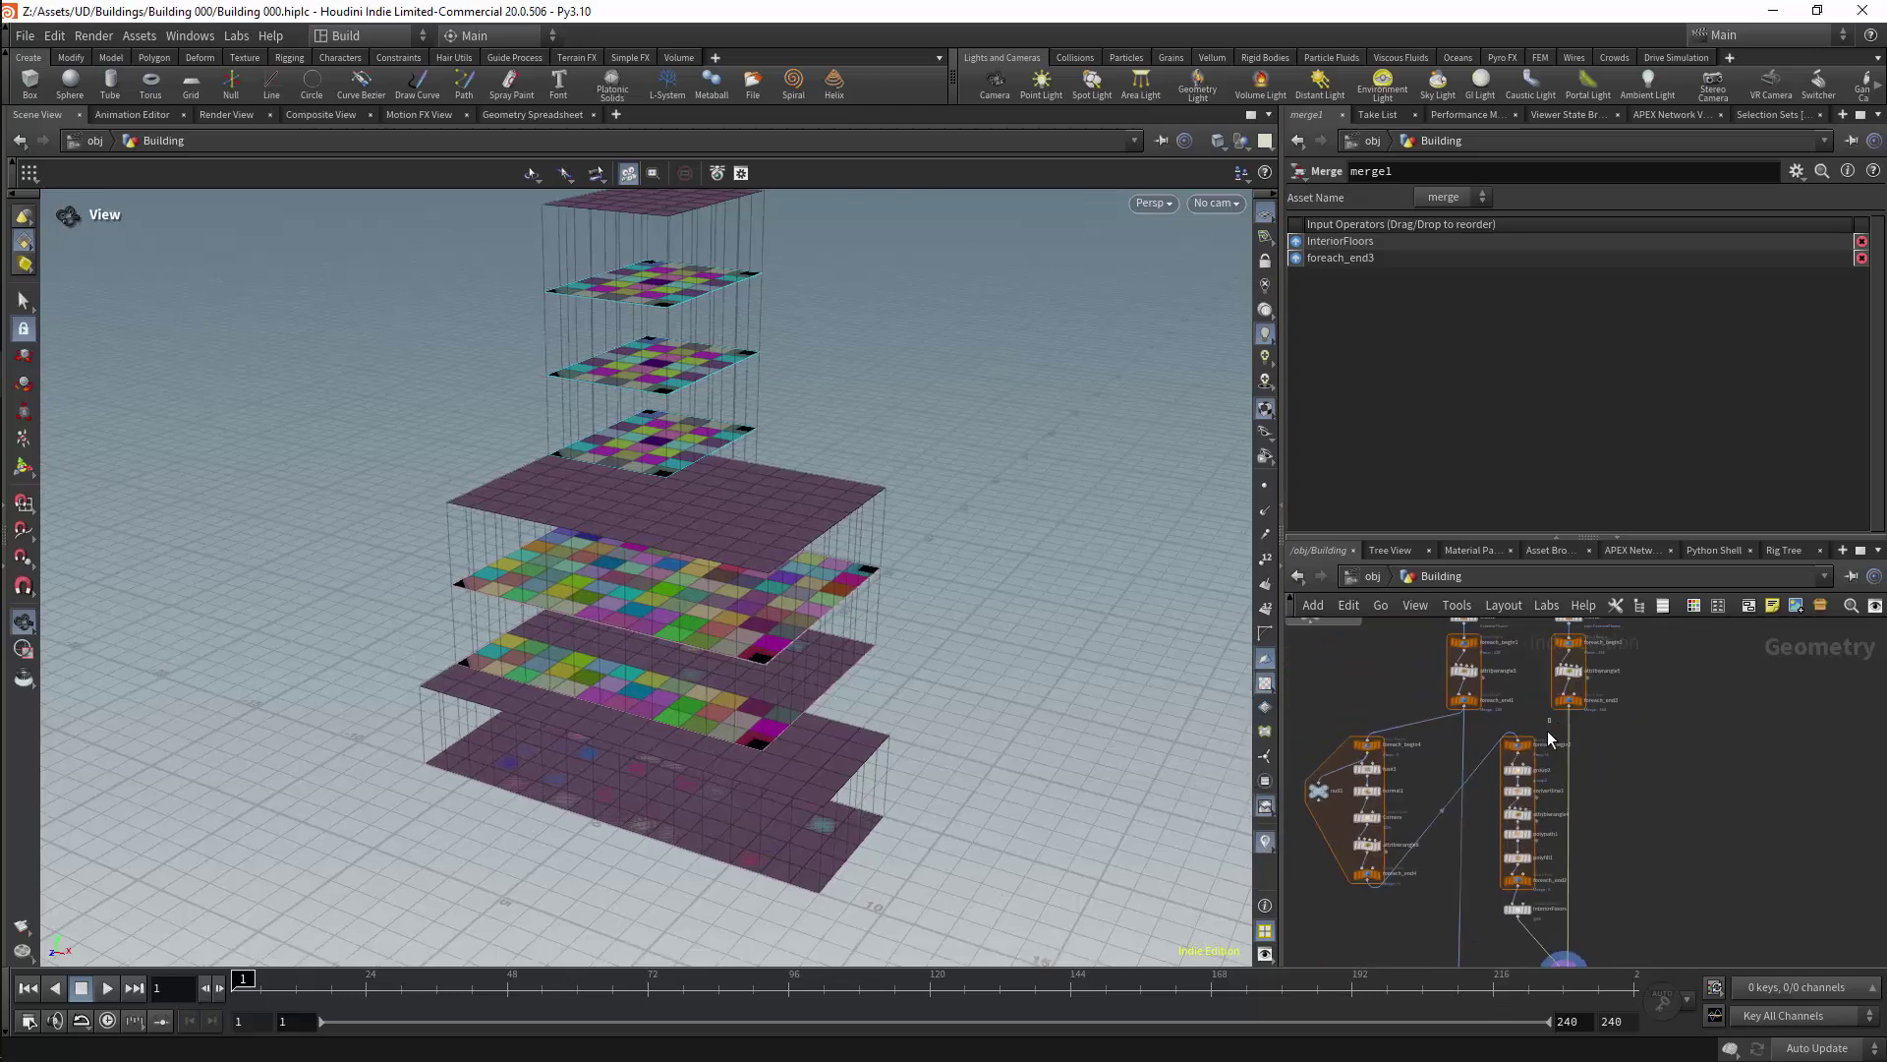
{"action": "left_click_drag", "start_coordinate": [1551, 718], "coordinate": [1505, 925]}
{"action": "left_click", "coordinate": [1519, 744]}
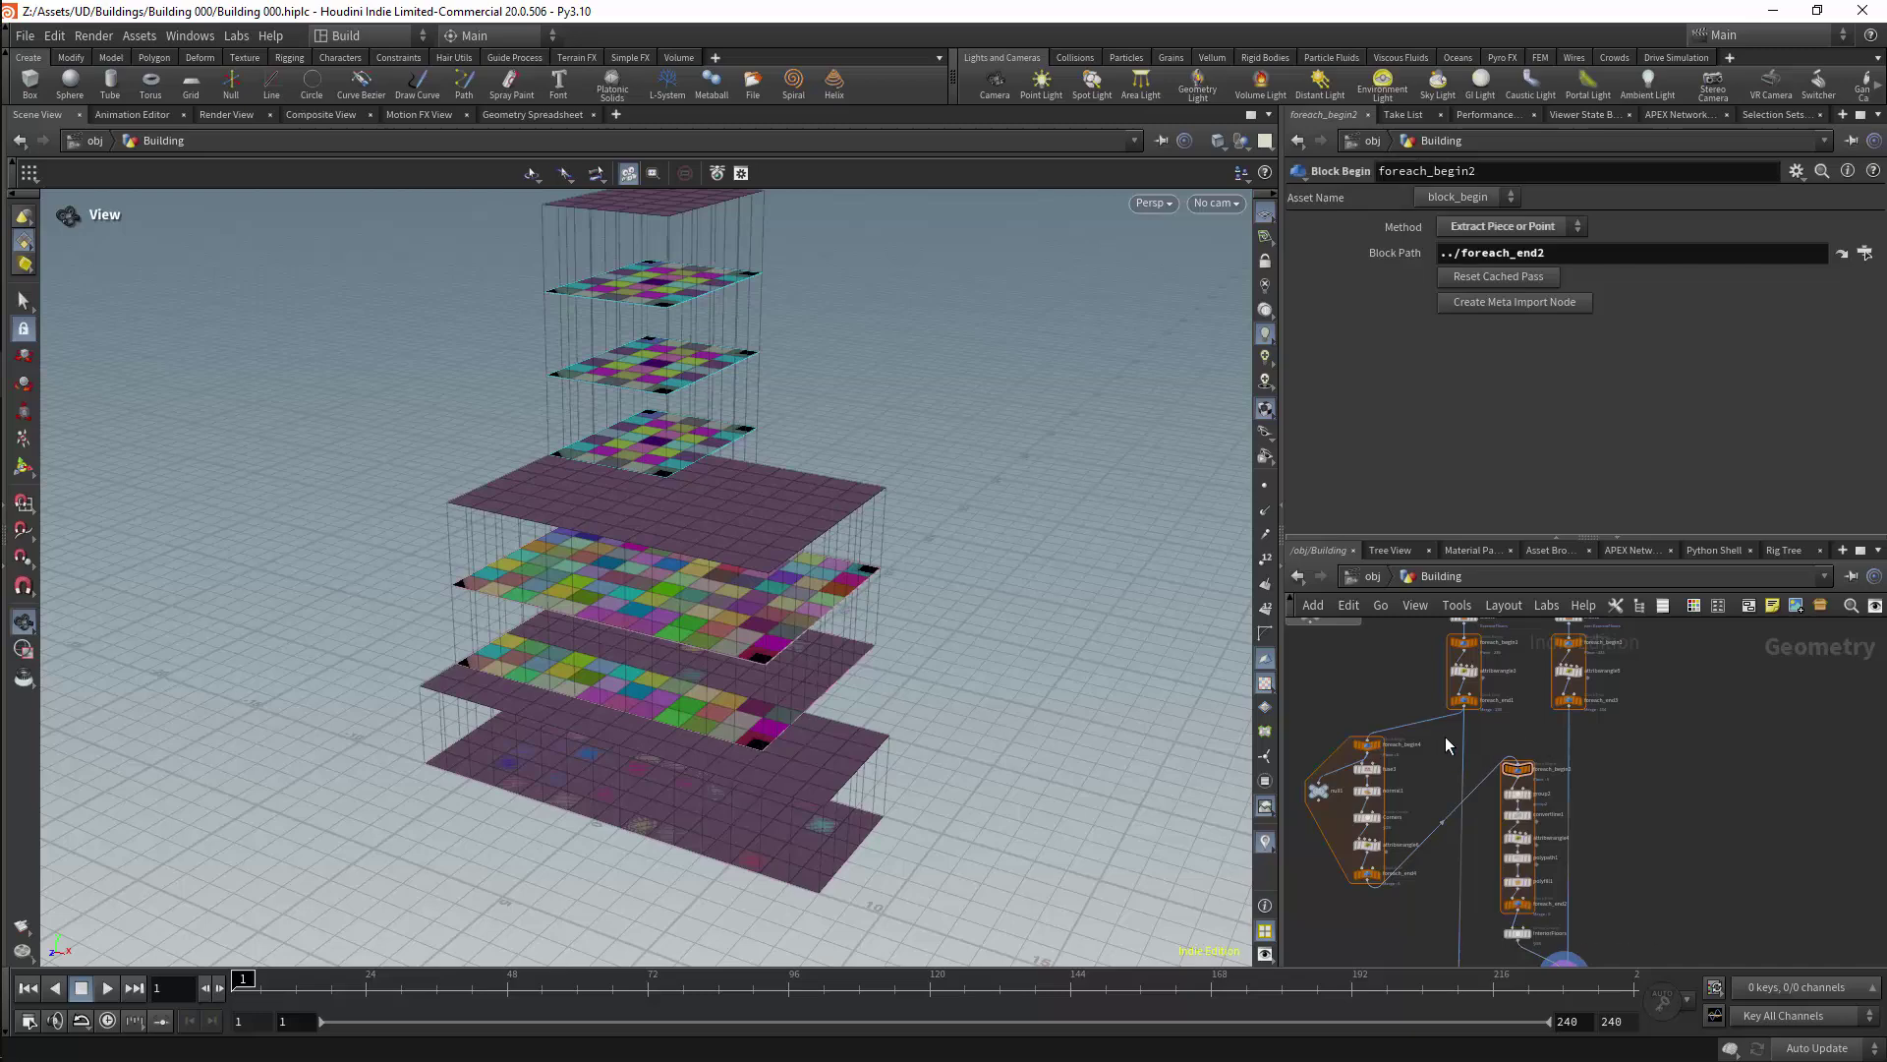
{"action": "left_click", "coordinate": [1319, 789]}
{"action": "key", "text": "Delete"}
Step: Display foreach_end2 and check the primitives' Corners values in the Geometry Spreadsheet
{"action": "scroll", "coordinate": [1364, 710], "scroll_direction": "up", "scroll_amount": 4}
{"action": "scroll", "coordinate": [1361, 713], "scroll_direction": "down", "scroll_amount": 3}
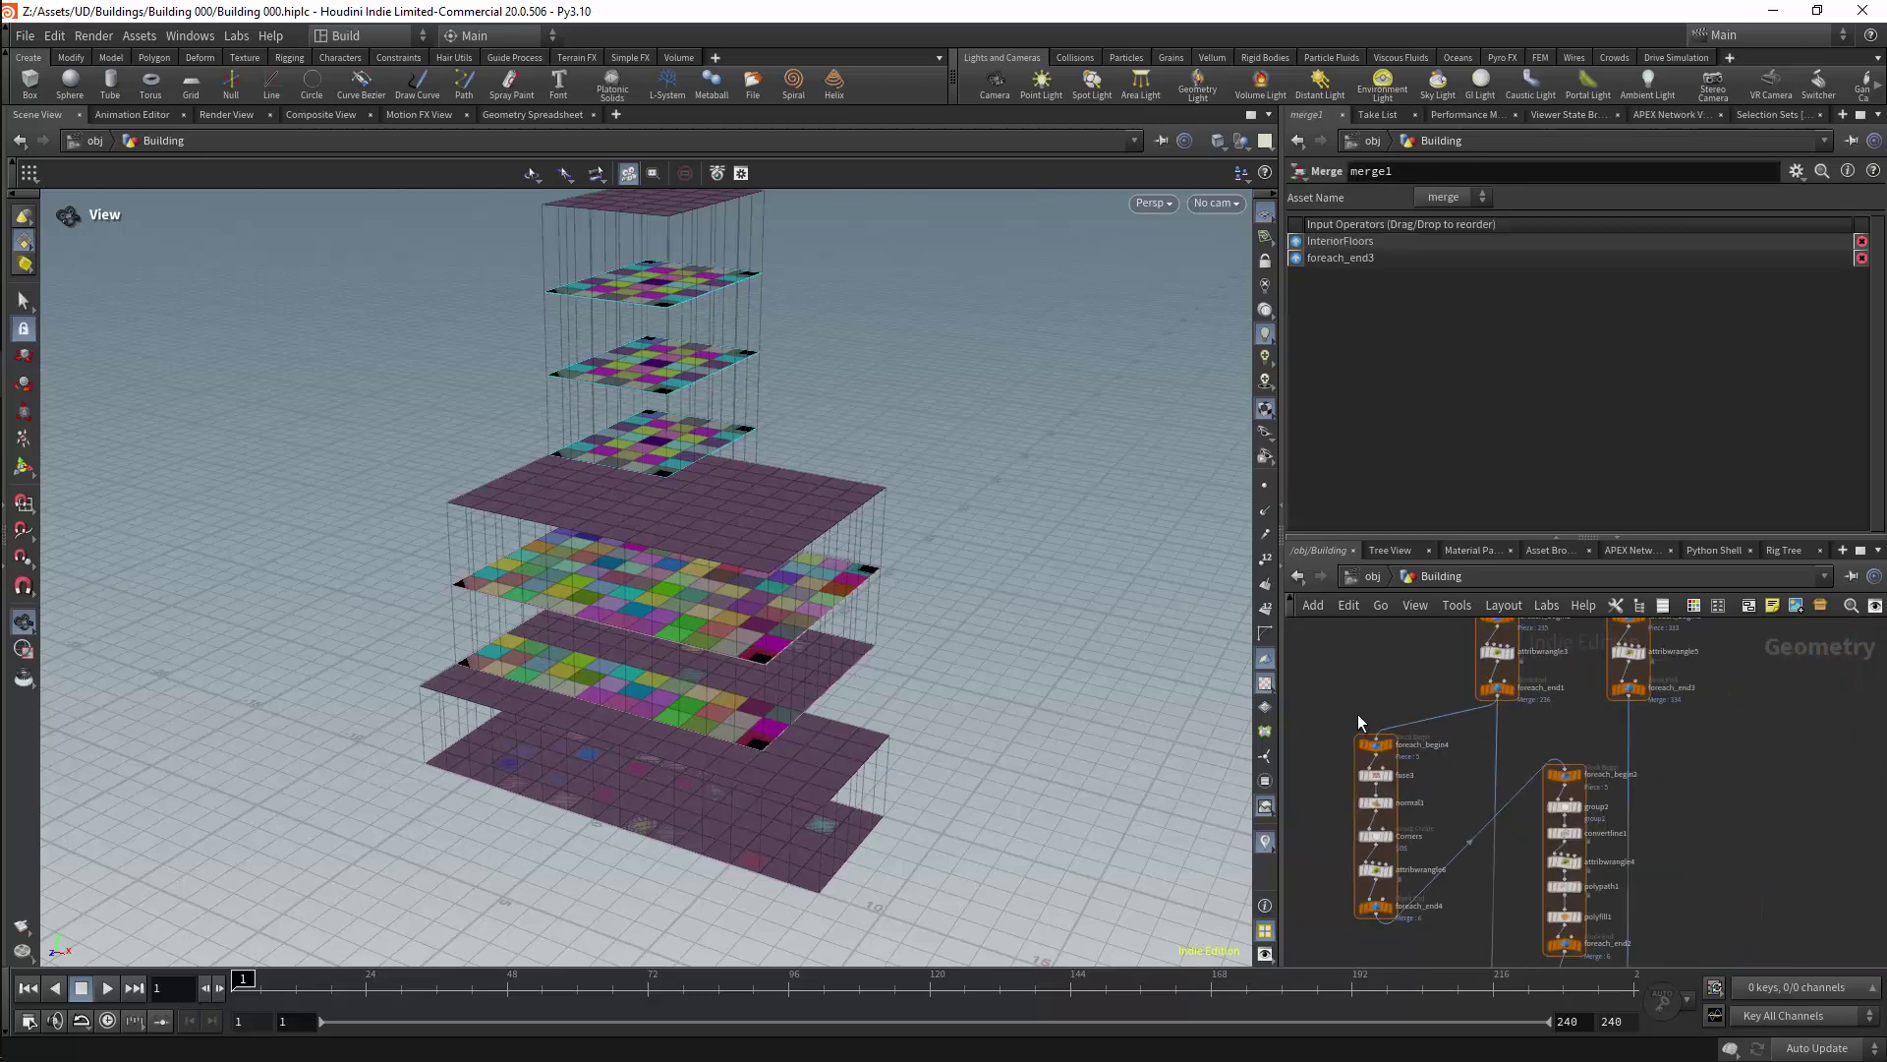
{"action": "middle_click_drag", "start_coordinate": [1441, 742], "coordinate": [1436, 675]}
{"action": "middle_click_drag", "start_coordinate": [1688, 728], "coordinate": [1636, 641]}
{"action": "left_click", "coordinate": [1527, 766]}
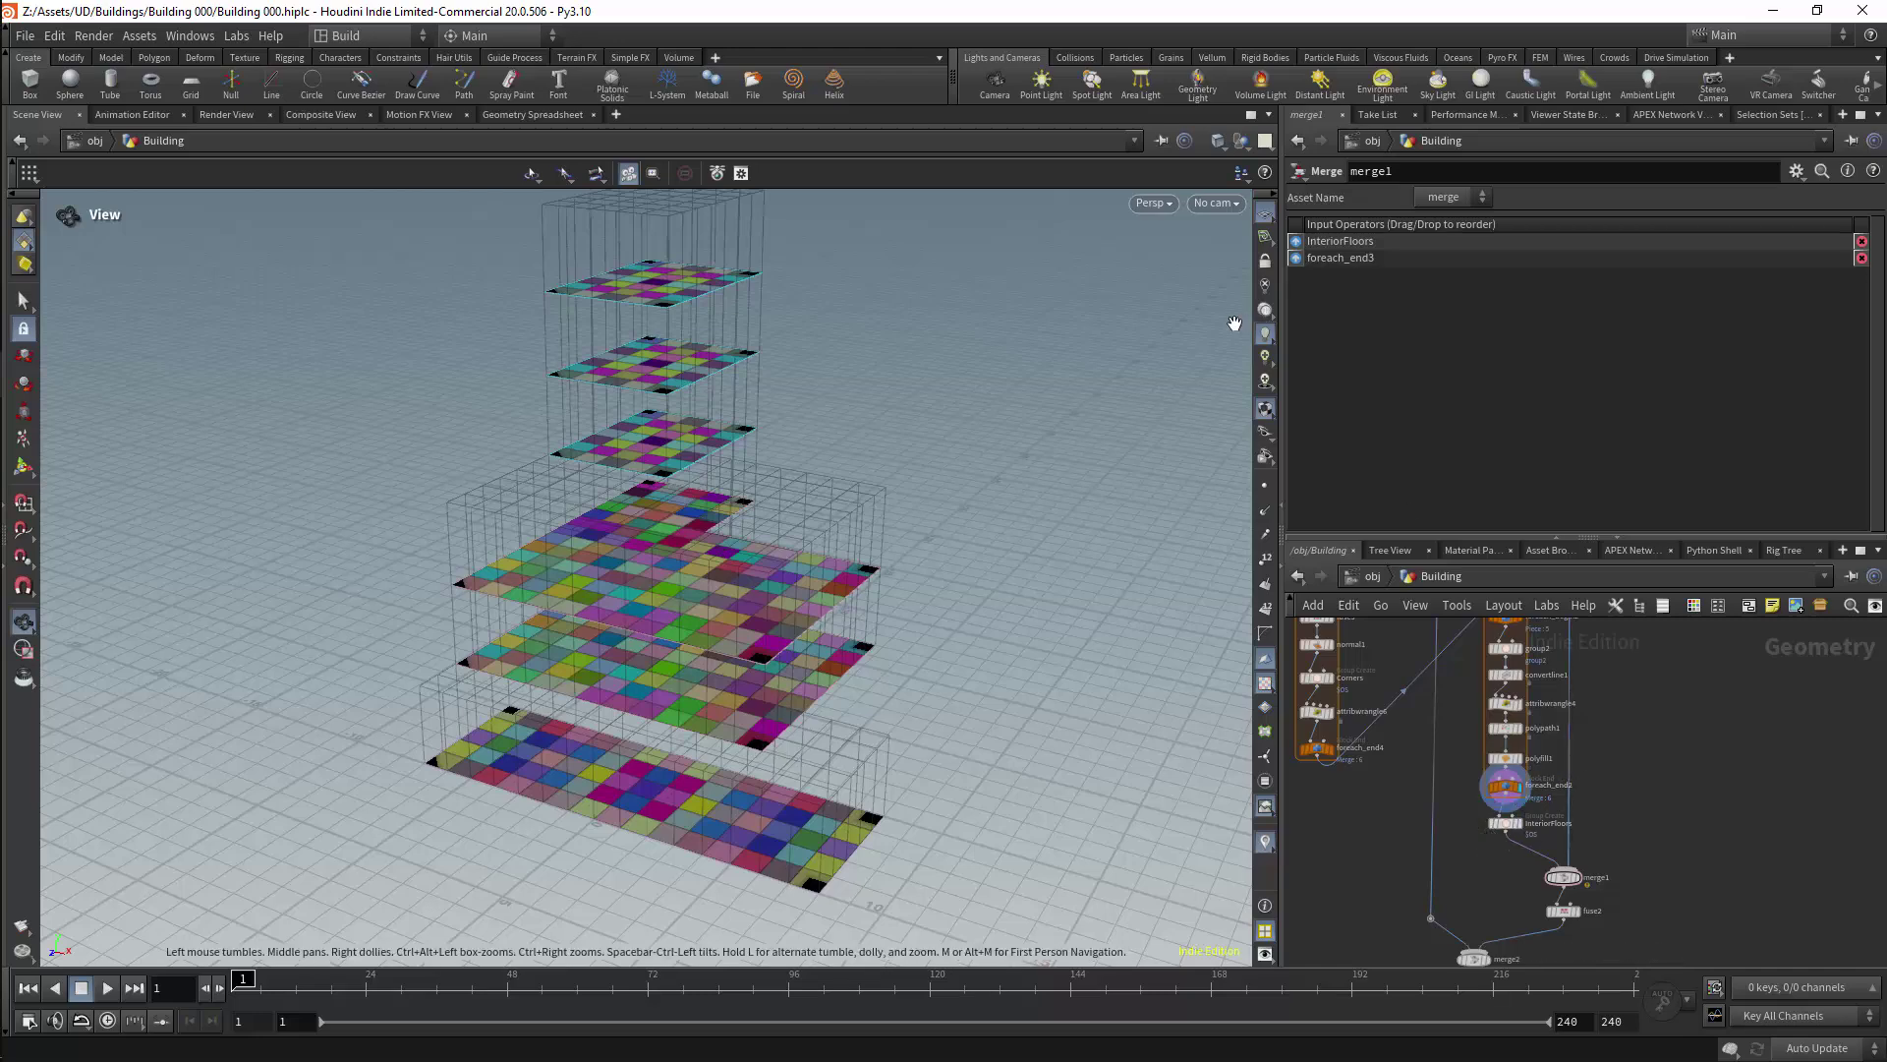
{"action": "left_click", "coordinate": [1265, 843]}
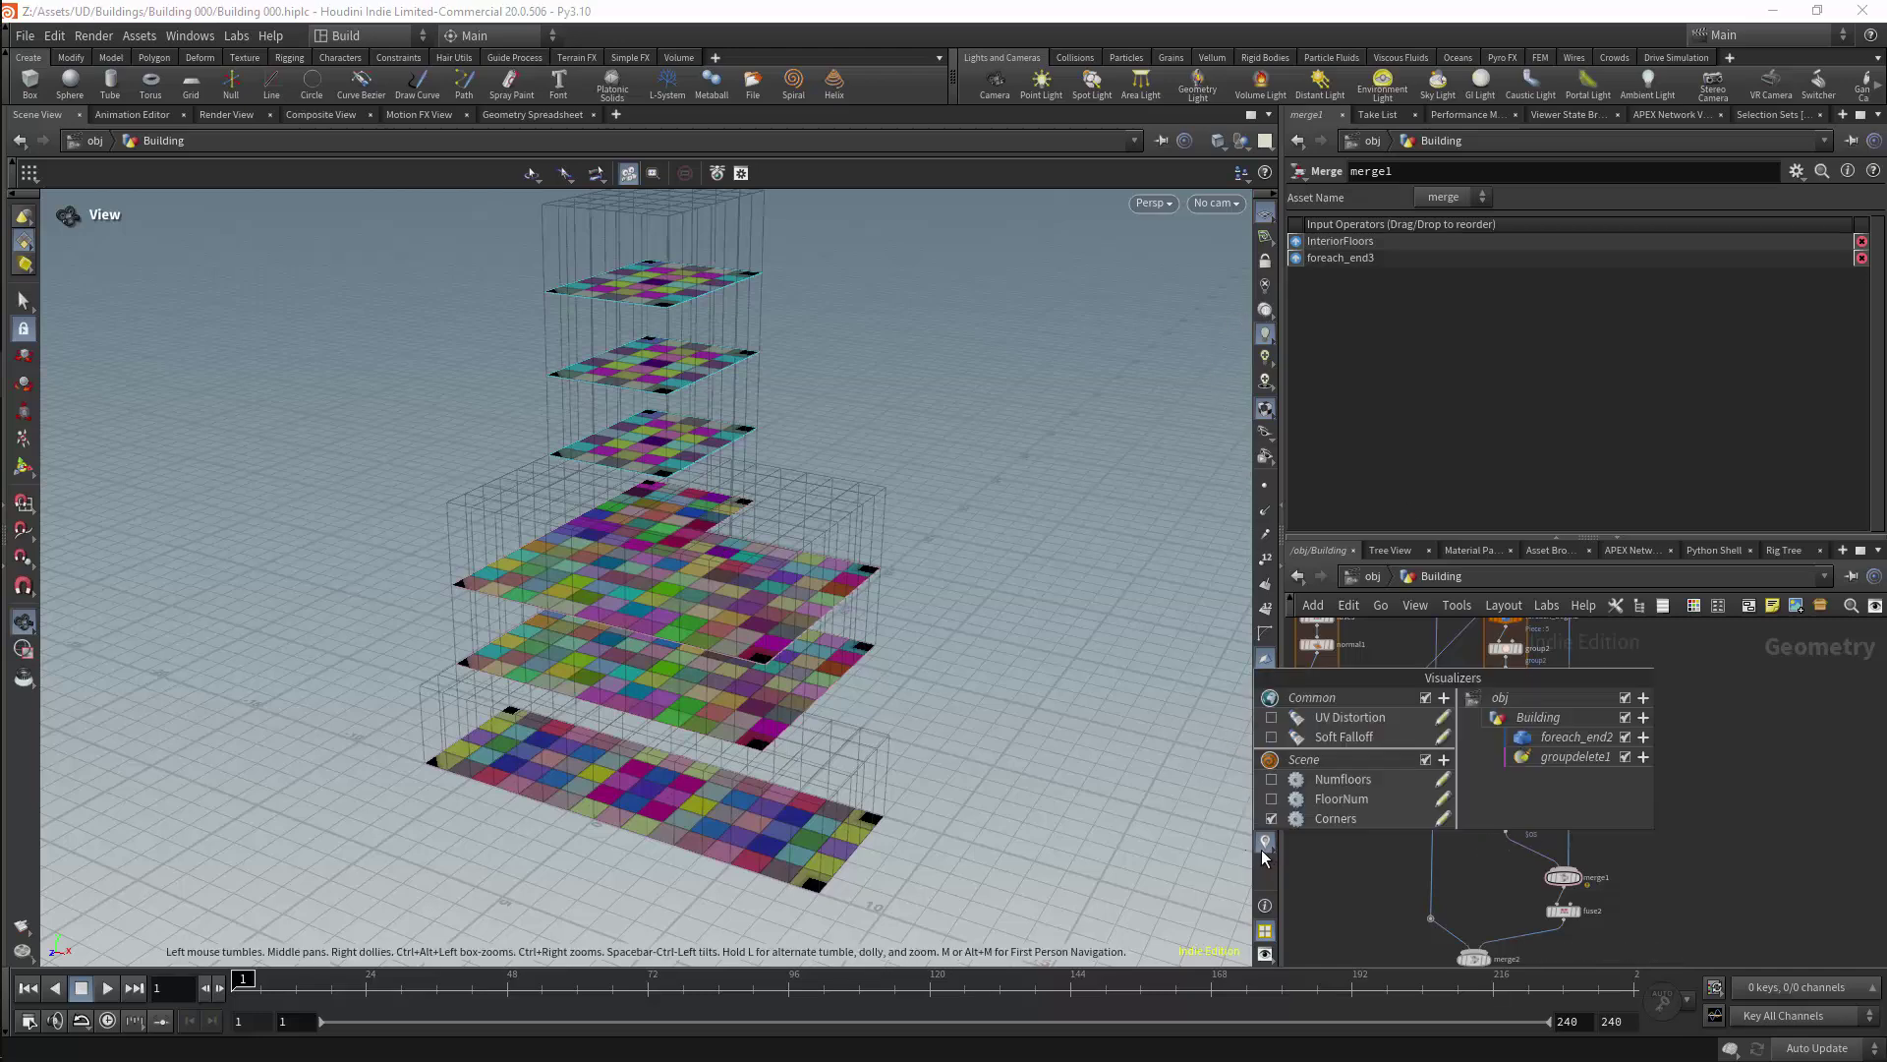
{"action": "left_click", "coordinate": [1221, 818]}
{"action": "mouse_move", "coordinate": [1591, 666]}
{"action": "middle_mouse_down"}
{"action": "mouse_move", "coordinate": [1541, 763]}
{"action": "mouse_move", "coordinate": [1571, 648]}
{"action": "middle_mouse_up"}
{"action": "left_click", "coordinate": [534, 117]}
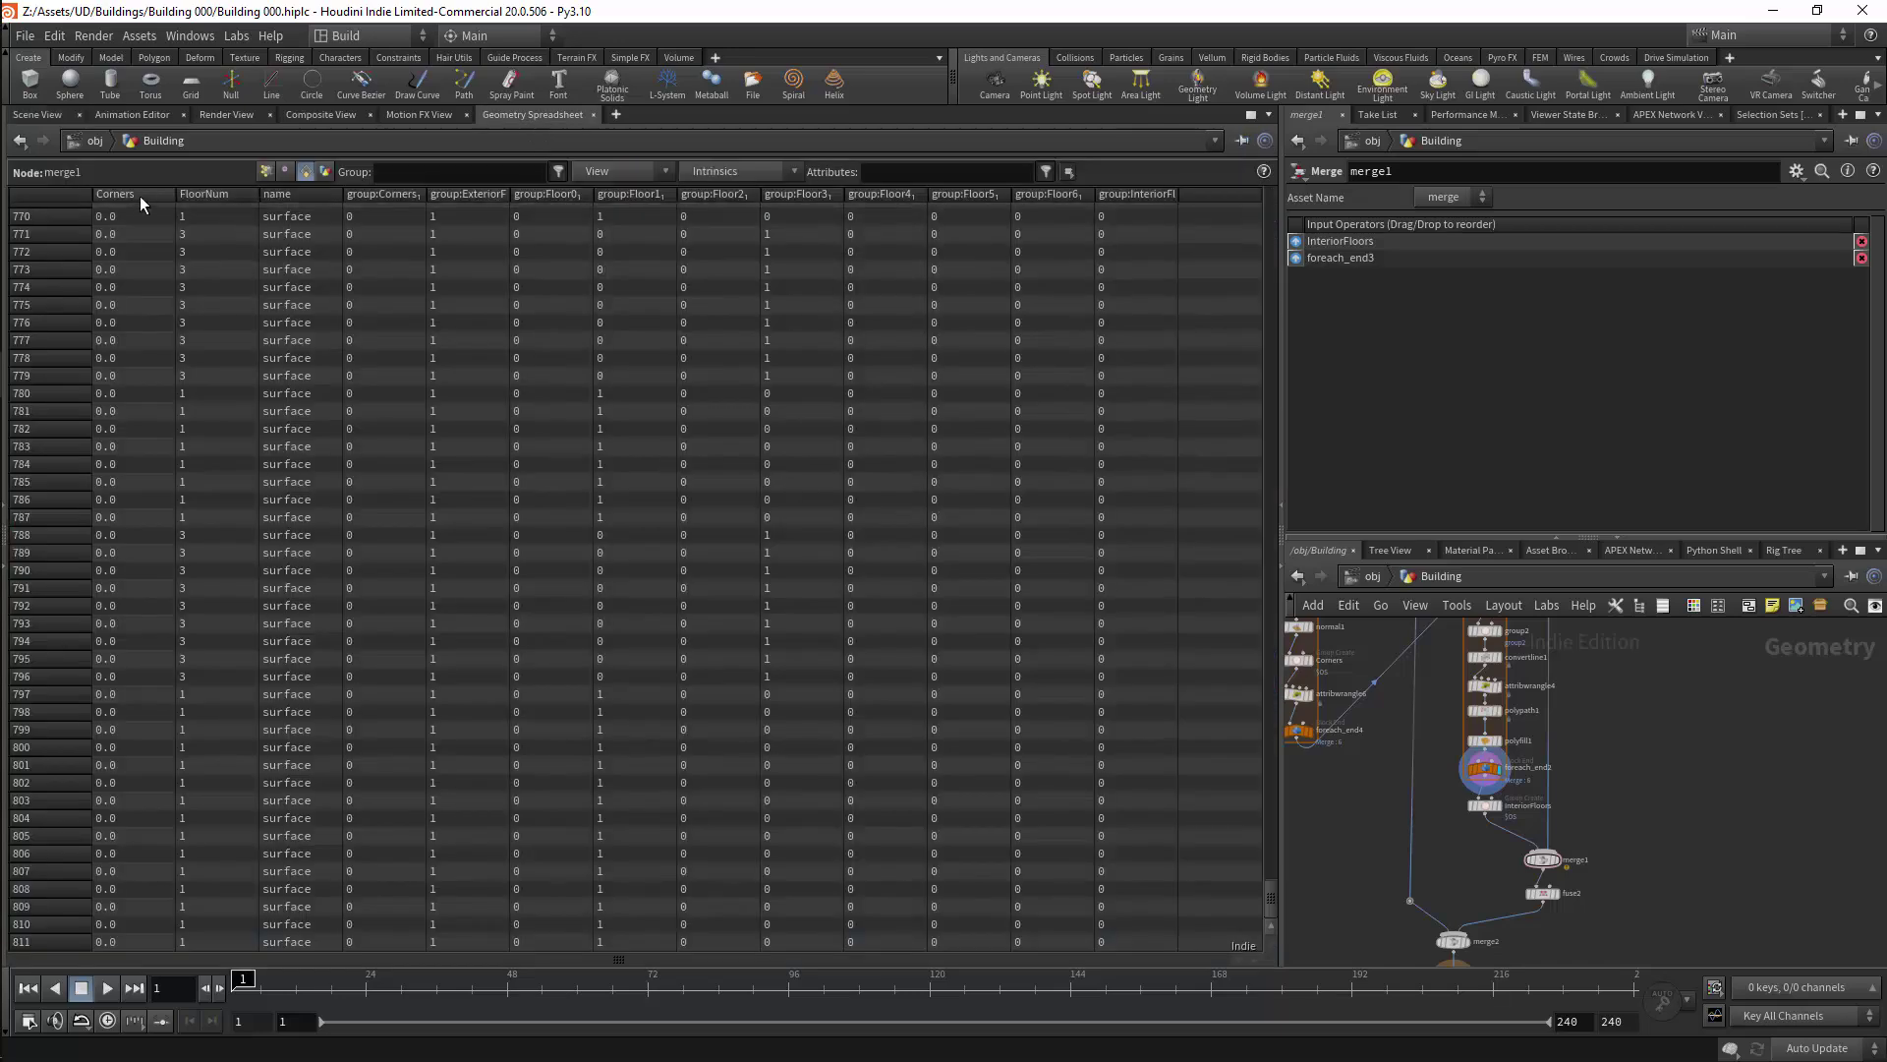
Step: Make the Corners attribute an integer by changing attribwrangle6's VEXpression to i@Corners=1;
{"action": "middle_click_drag", "start_coordinate": [1353, 777], "coordinate": [1459, 845]}
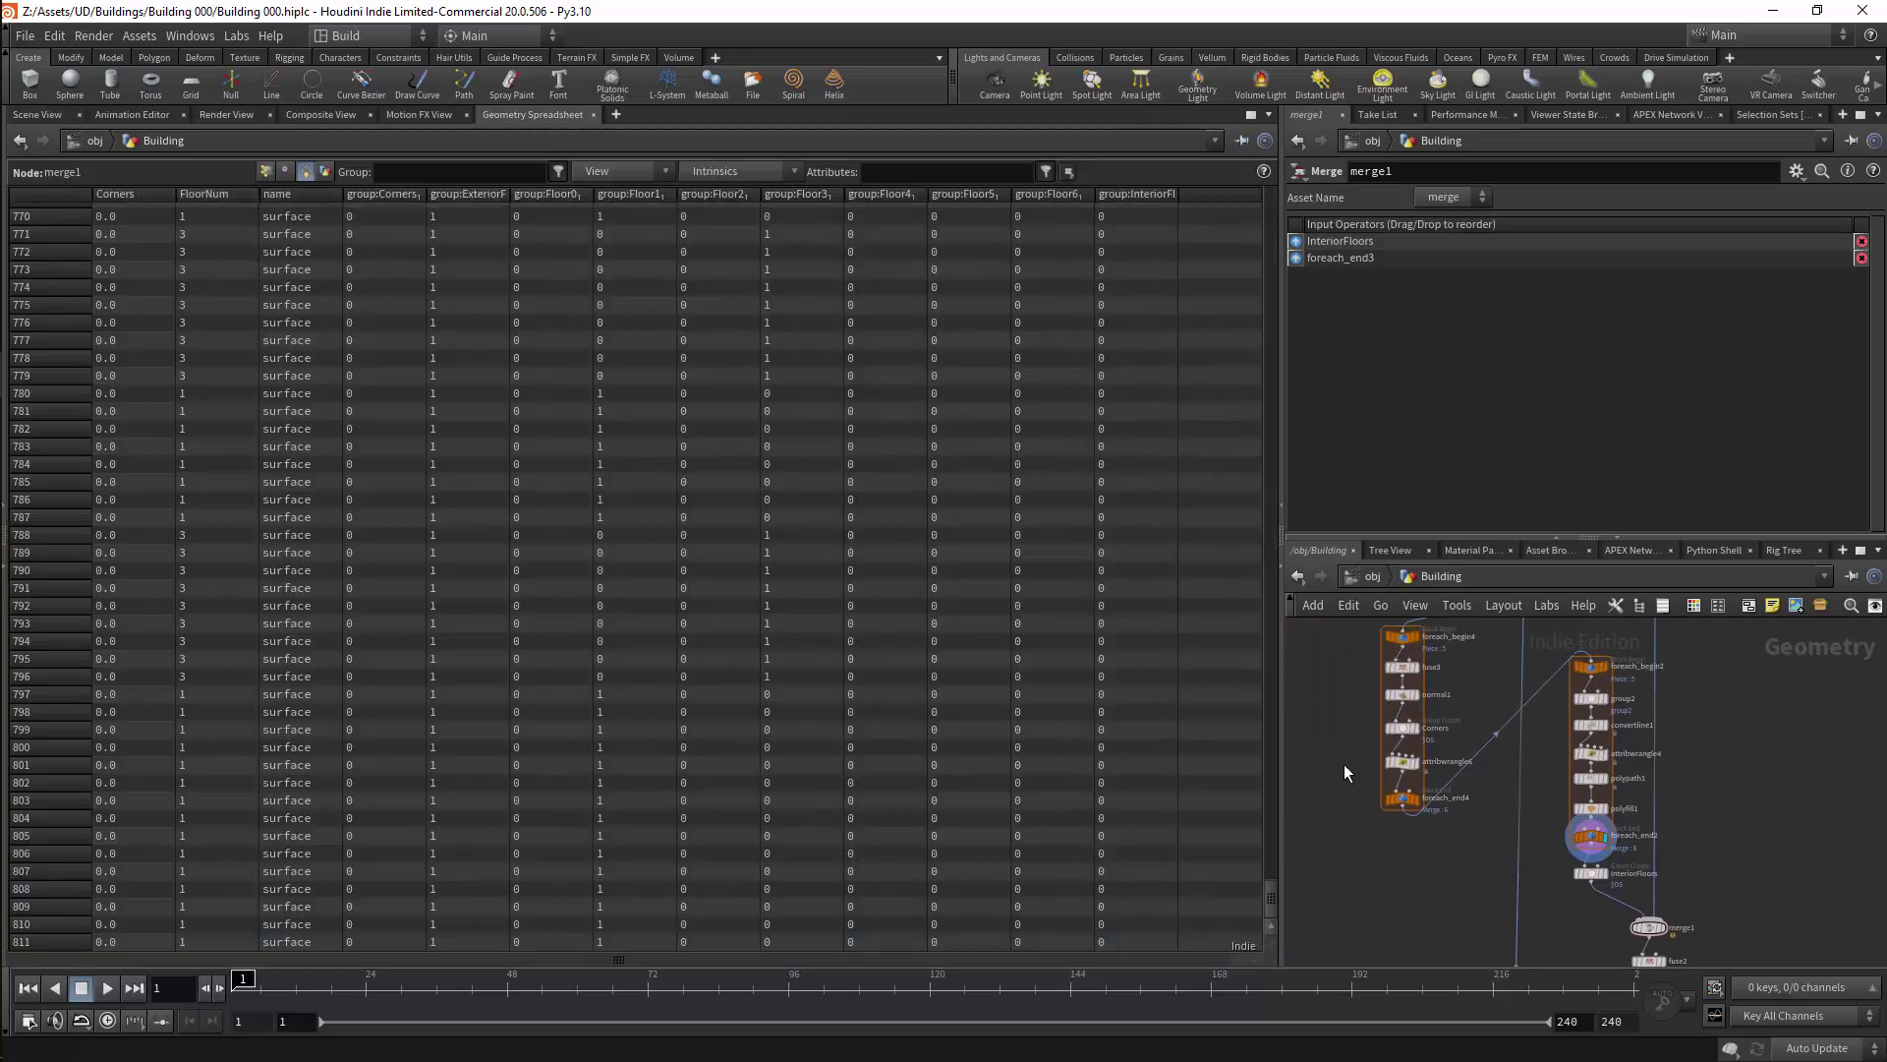
{"action": "left_click", "coordinate": [1402, 762]}
{"action": "left_click", "coordinate": [1344, 354]}
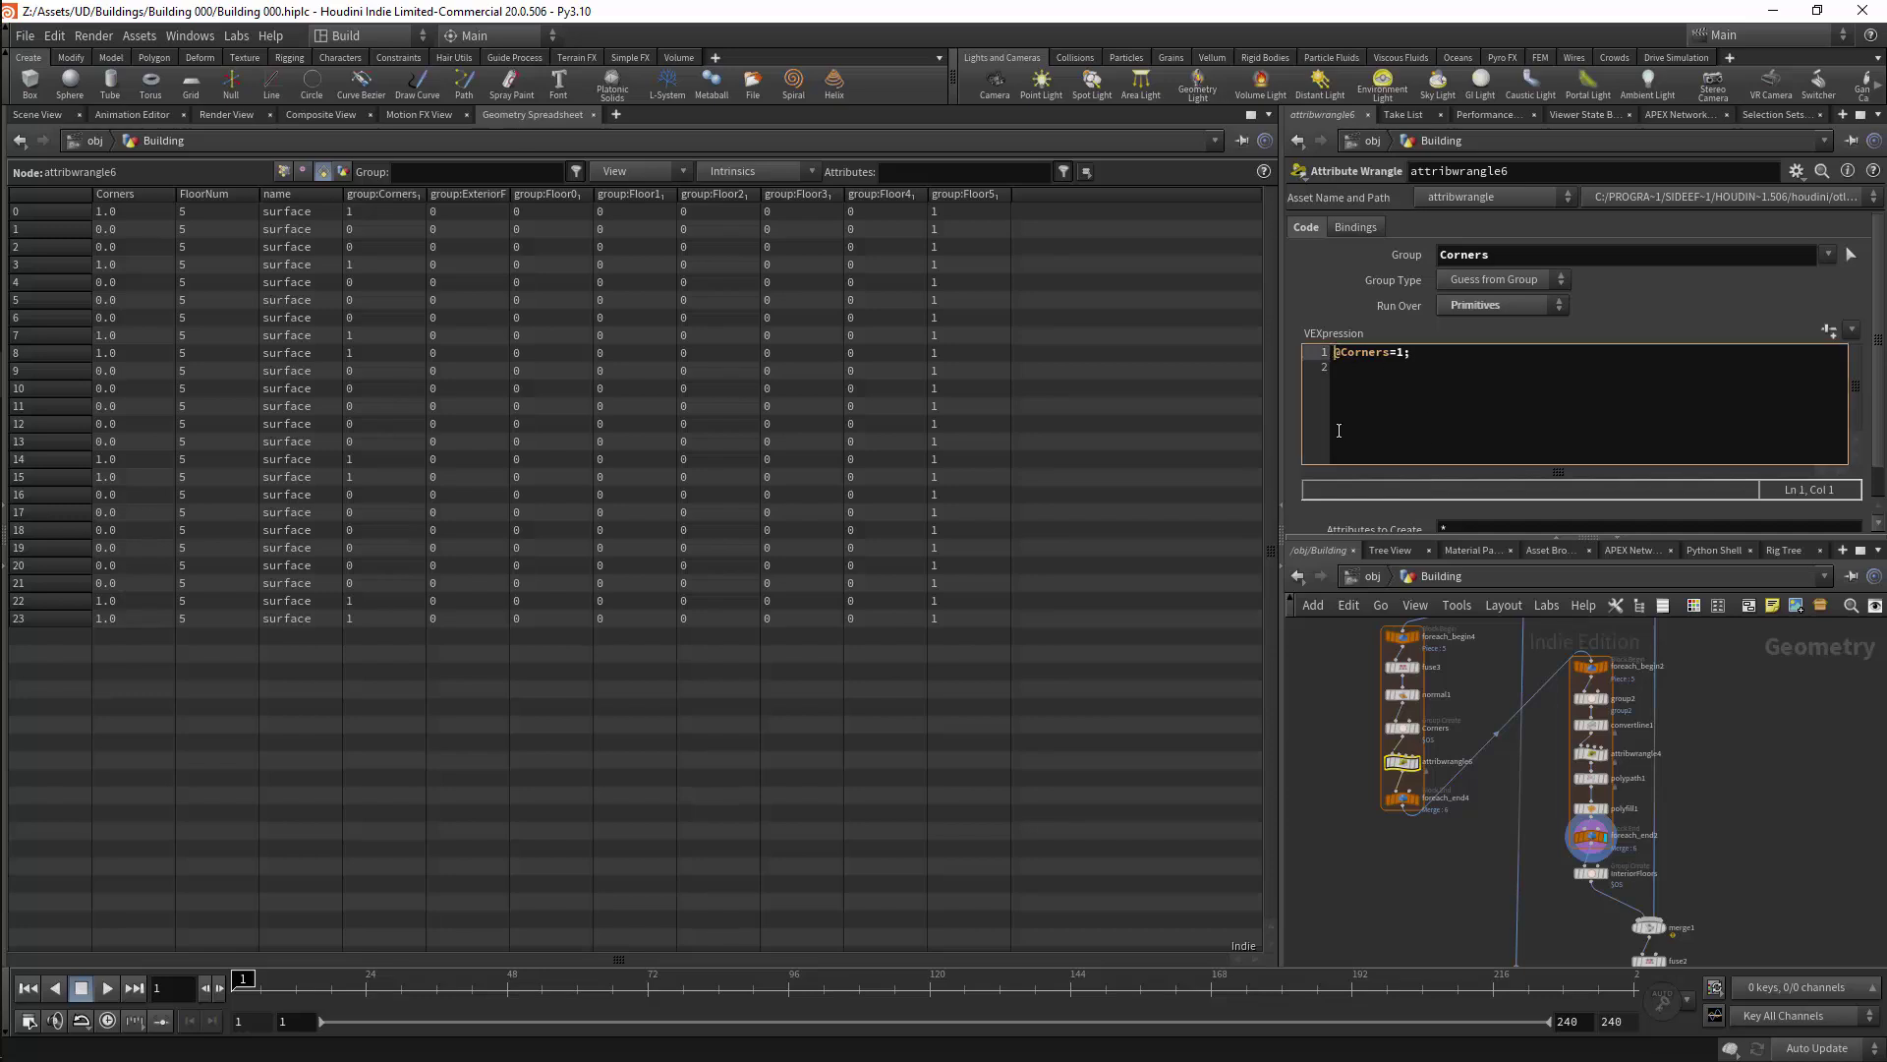
{"action": "left_click", "coordinate": [1342, 762]}
Step: Return to the scene view and display merge1 to examine the recolored floors
{"action": "middle_click_drag", "start_coordinate": [1782, 816], "coordinate": [1689, 790]}
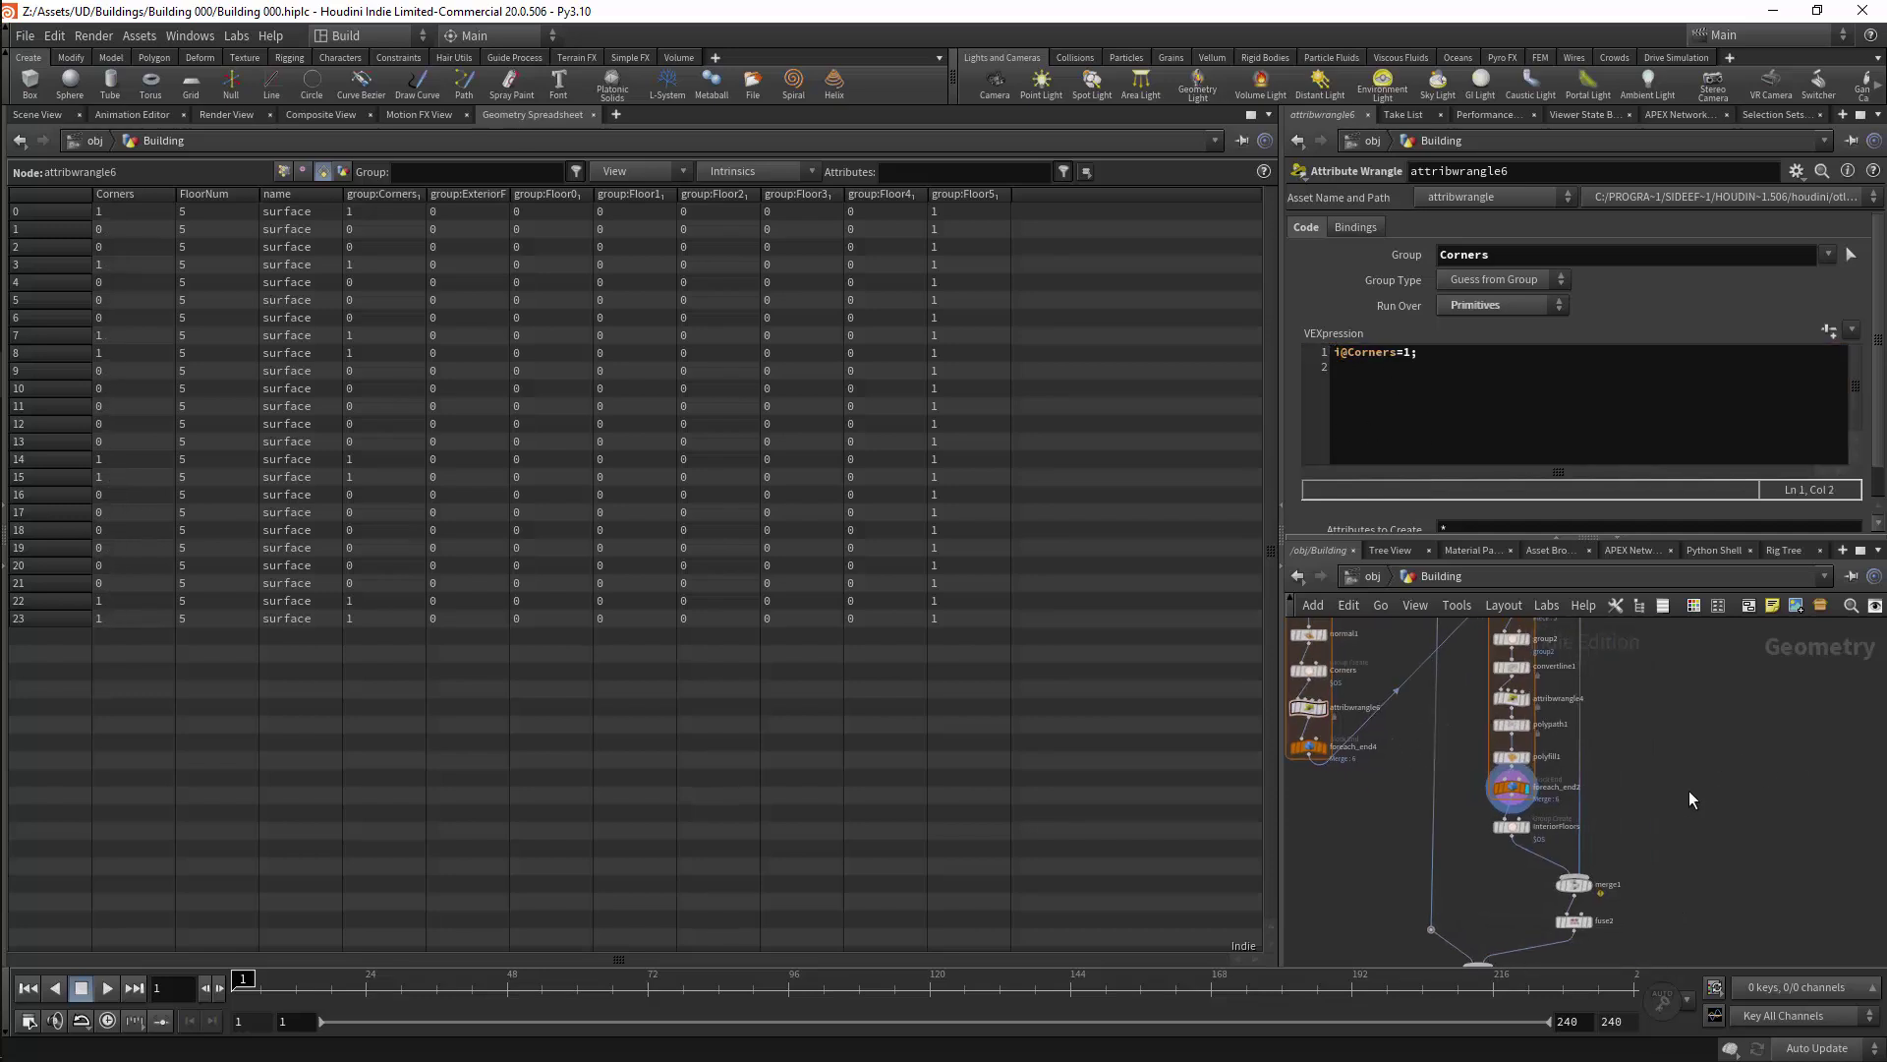
{"action": "left_click", "coordinate": [1509, 827]}
{"action": "left_click", "coordinate": [37, 114]}
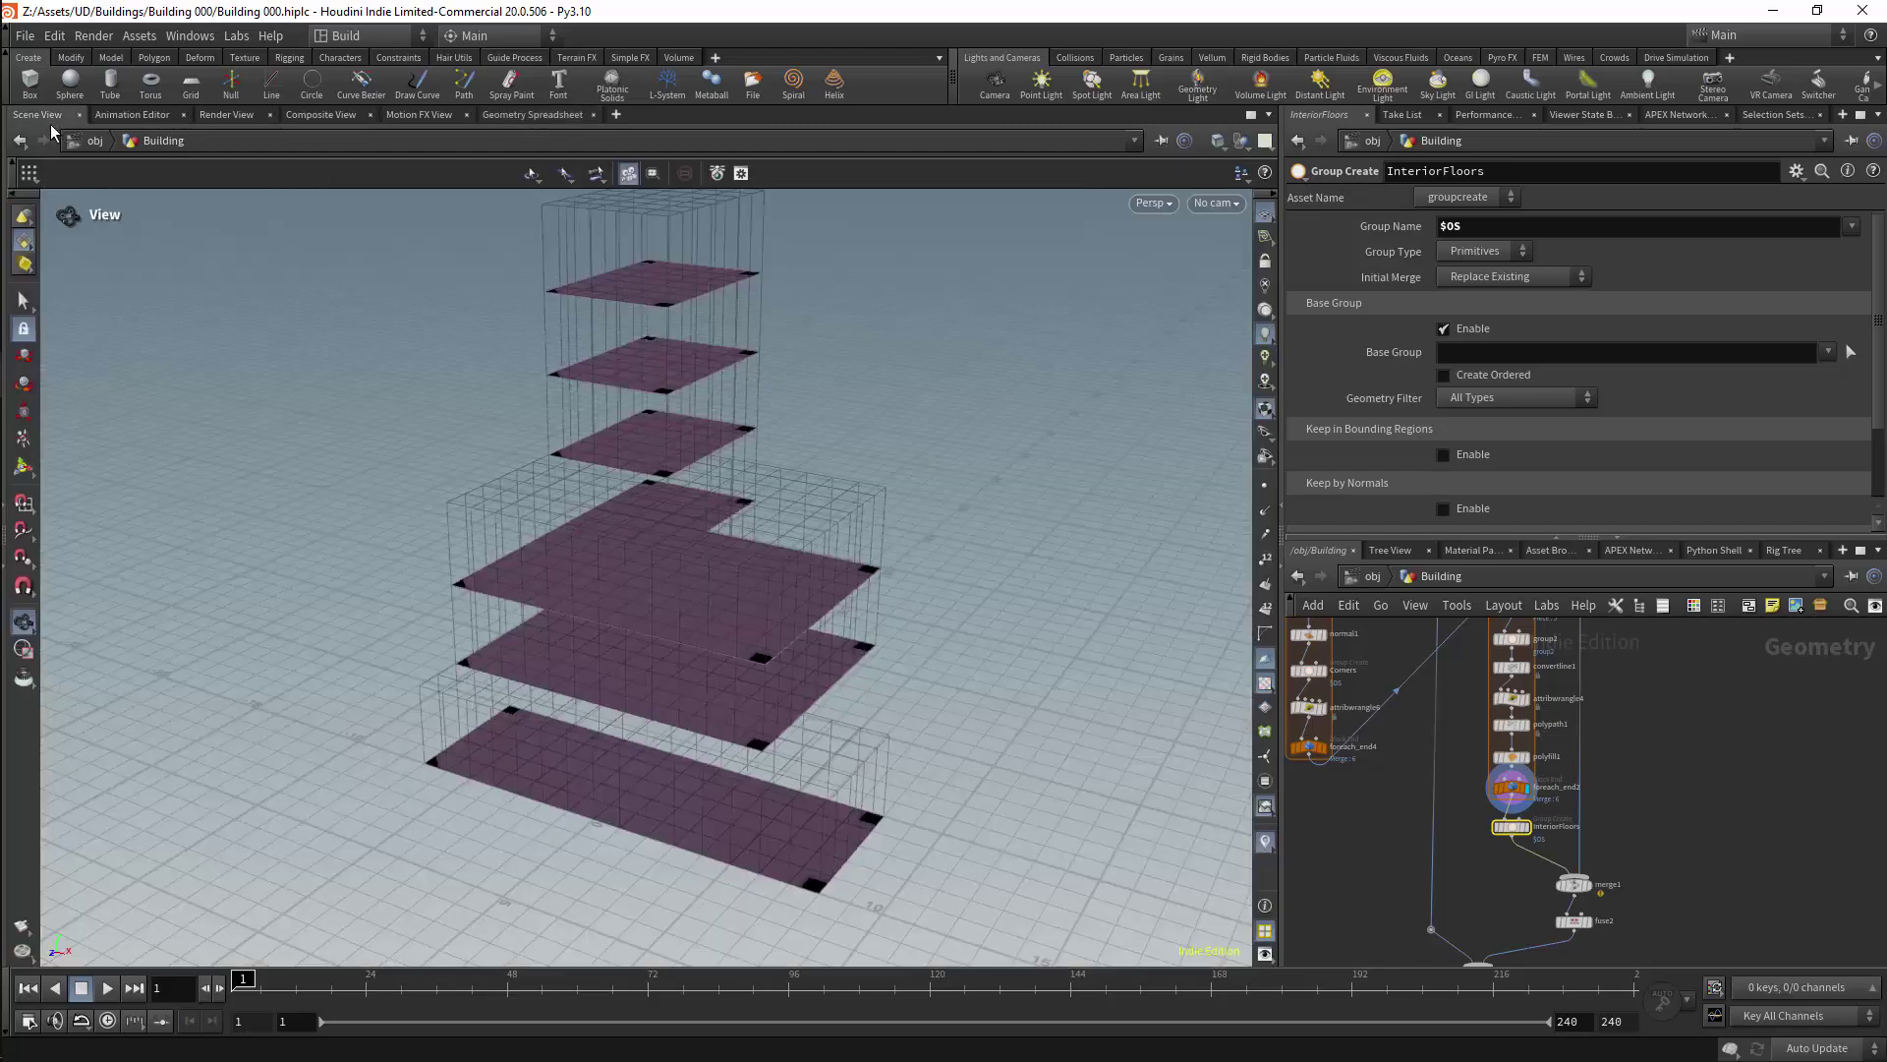
{"action": "middle_click_drag", "start_coordinate": [1683, 704], "coordinate": [1607, 789]}
{"action": "scroll", "coordinate": [1602, 738], "scroll_direction": "down", "scroll_amount": 2}
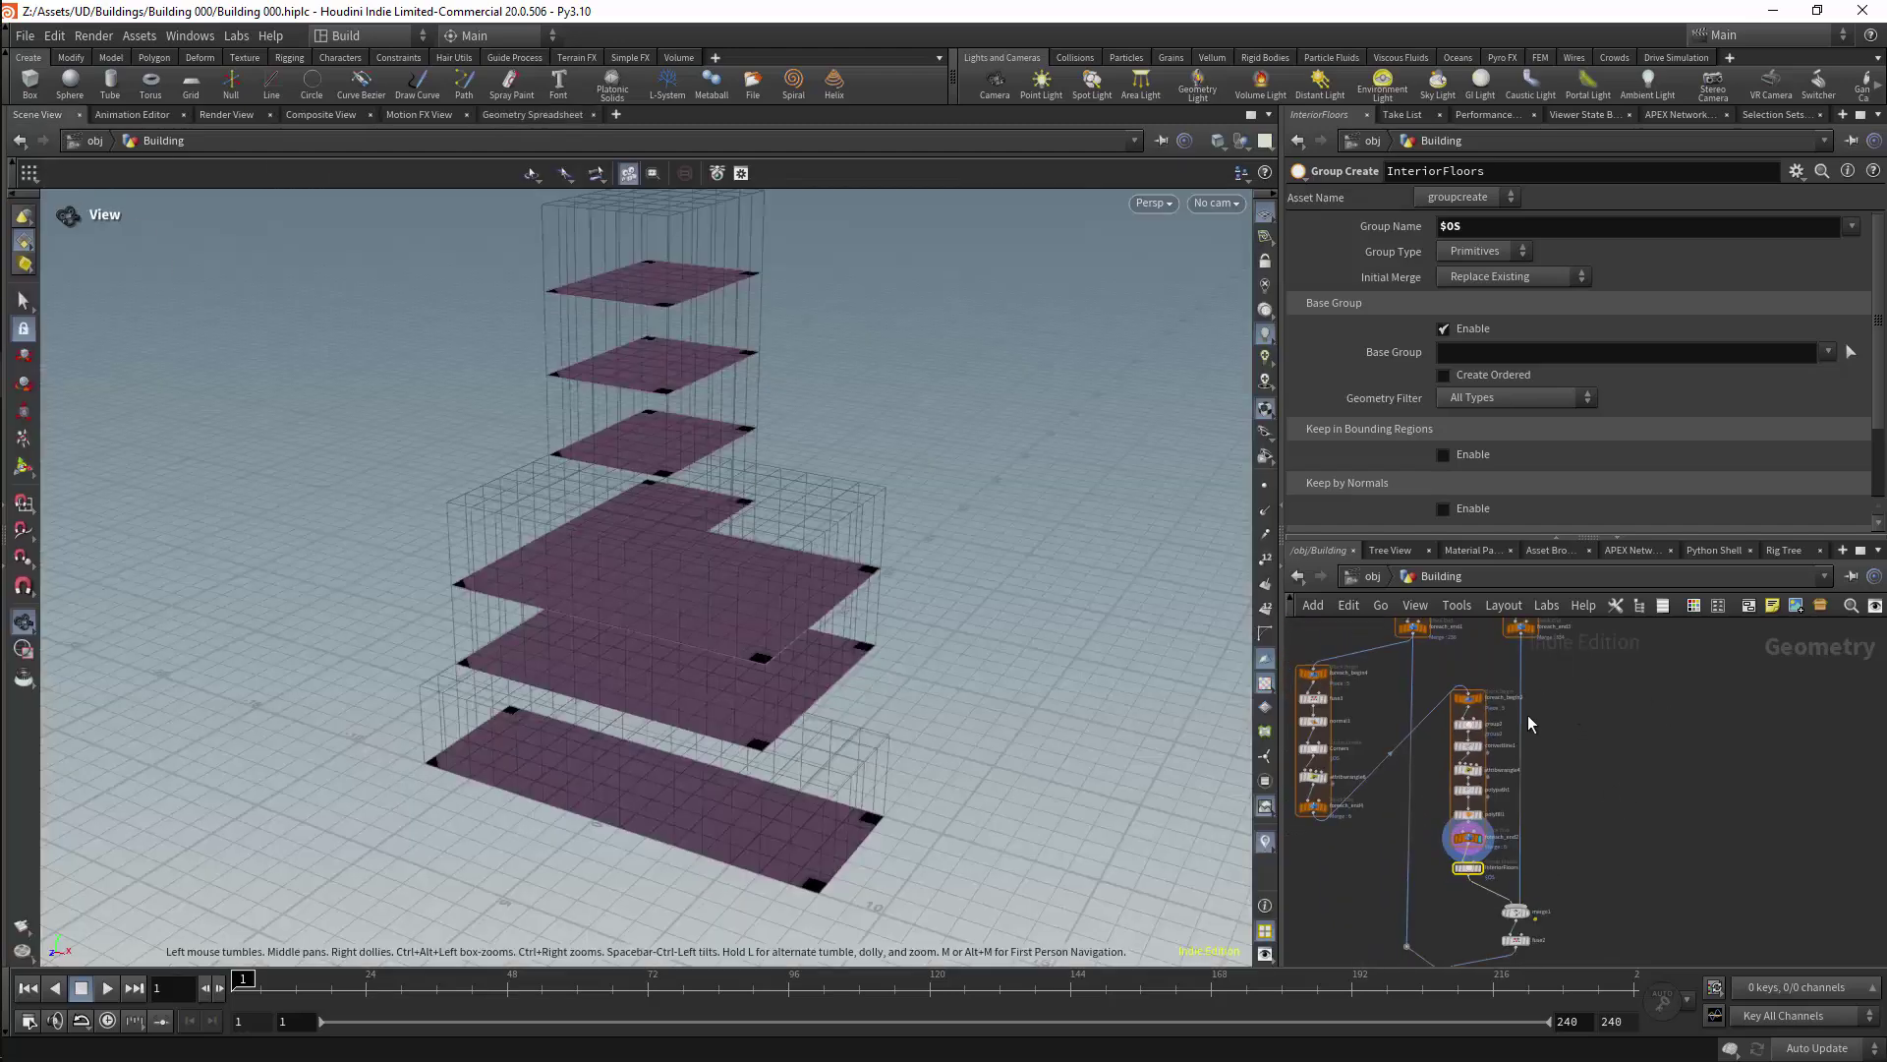
{"action": "middle_click_drag", "start_coordinate": [1527, 715], "coordinate": [1537, 649]}
{"action": "left_click", "coordinate": [1543, 828]}
{"action": "middle_click_drag", "start_coordinate": [1643, 690], "coordinate": [1648, 821]}
{"action": "scroll", "coordinate": [1612, 814], "scroll_direction": "up", "scroll_amount": 2}
{"action": "middle_click_drag", "start_coordinate": [1596, 723], "coordinate": [1583, 595]}
{"action": "left_click", "coordinate": [1462, 893]}
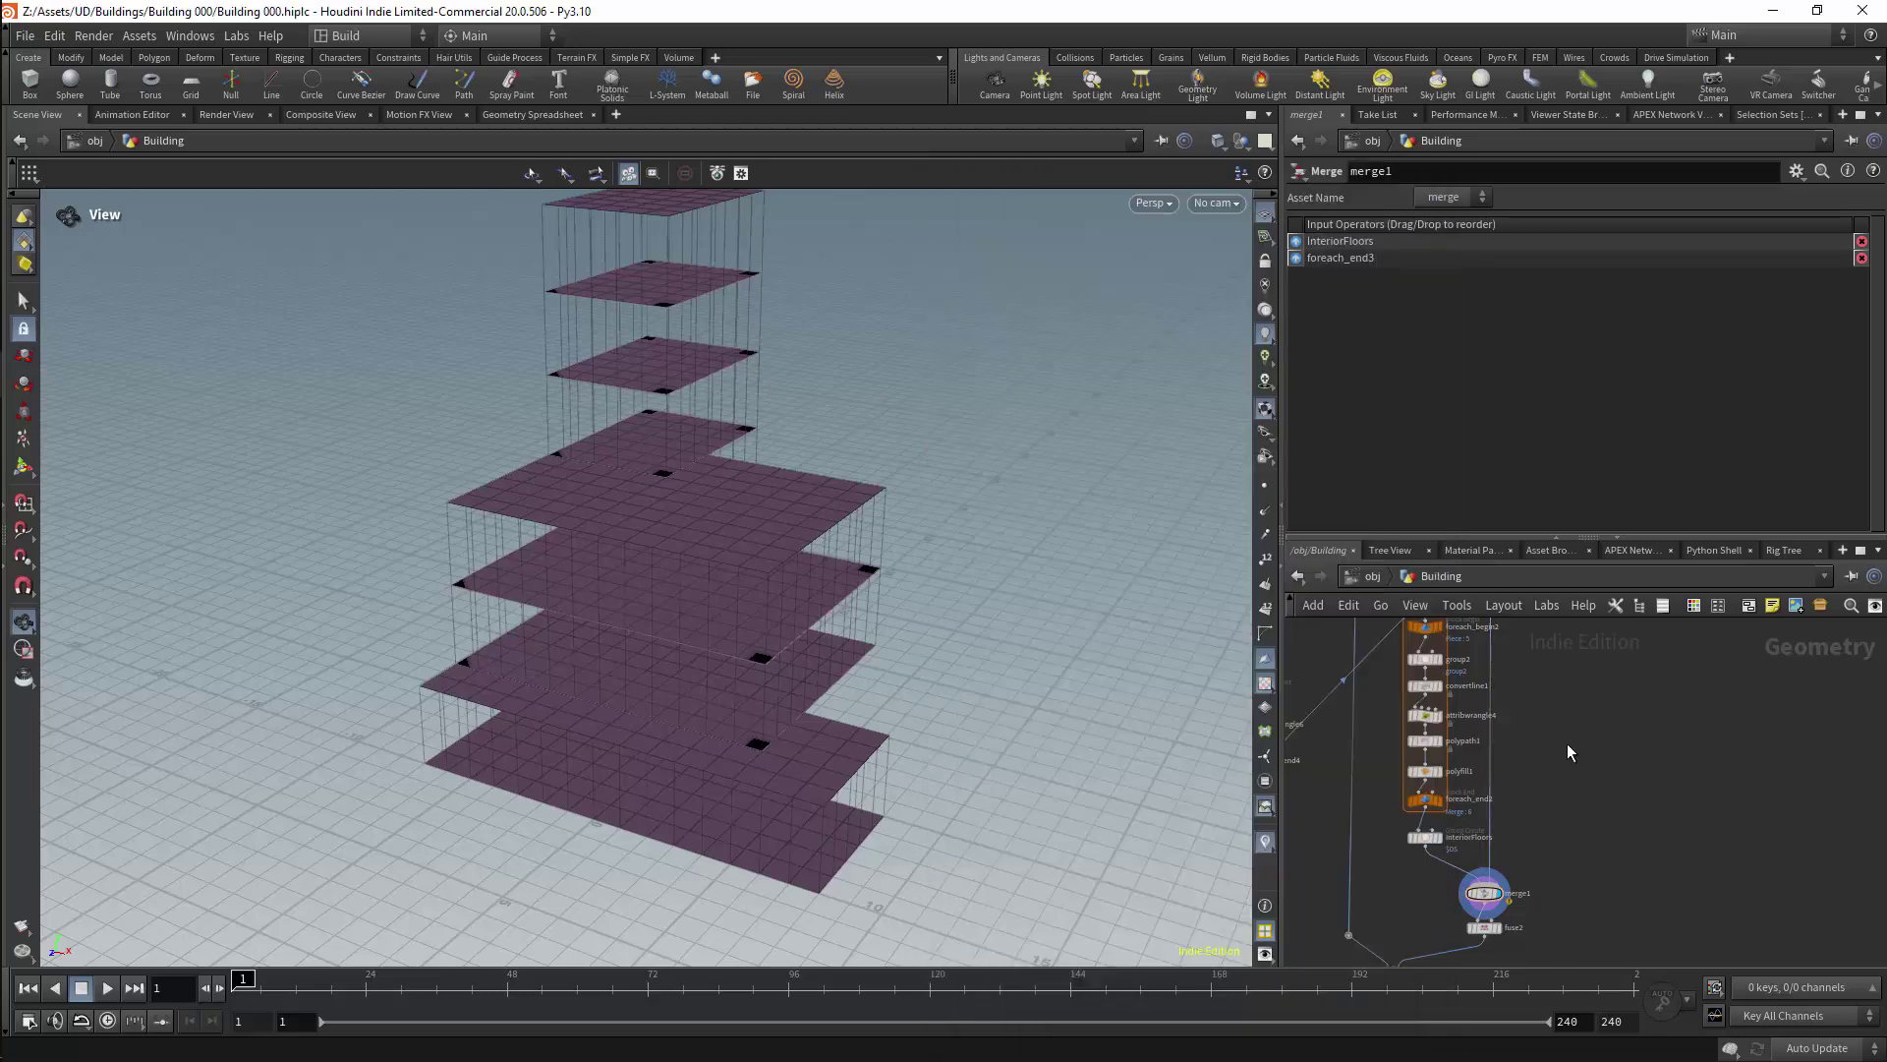
Step: Reroute the wire feeding merge2 so that it comes from foreach_end4
{"action": "scroll", "coordinate": [1570, 732], "scroll_direction": "up", "scroll_amount": 5}
{"action": "scroll", "coordinate": [1609, 675], "scroll_direction": "down", "scroll_amount": 5}
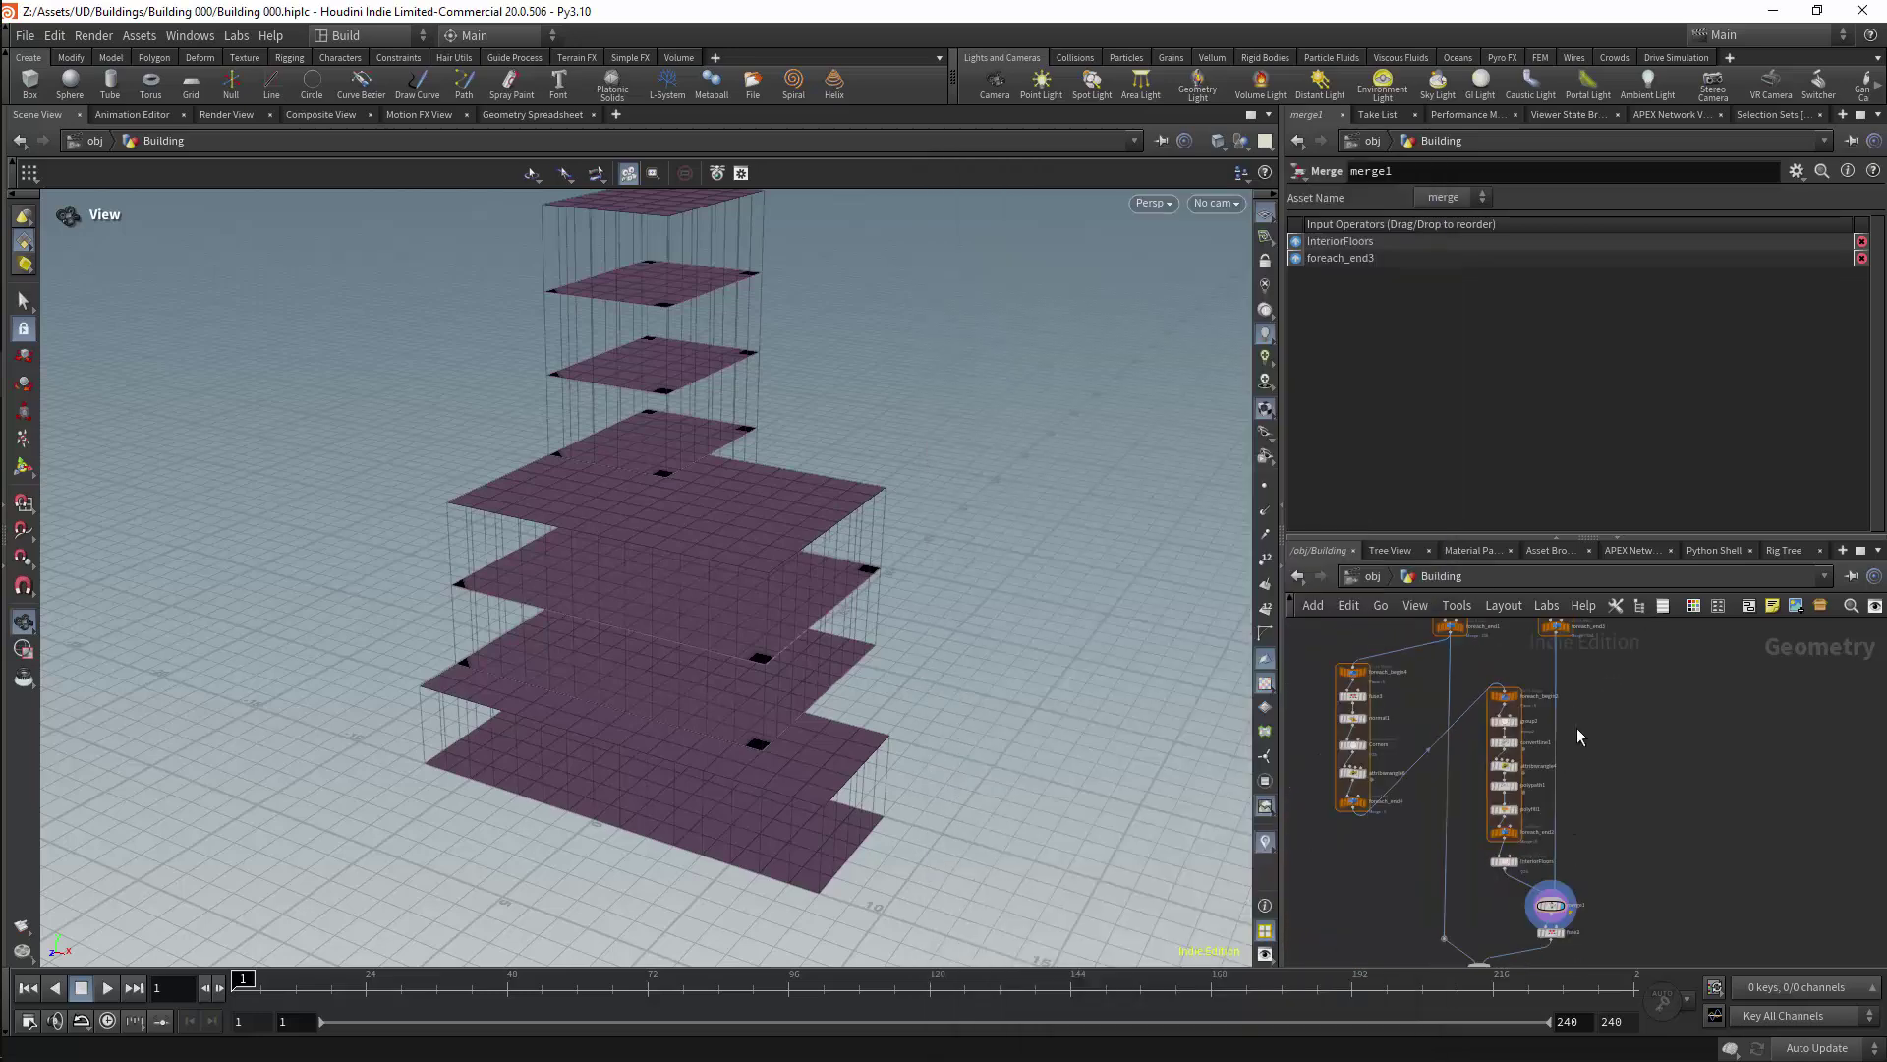
{"action": "left_click_drag", "start_coordinate": [1354, 812], "coordinate": [1444, 937]}
Step: Maximize the network editor and stack the foreach_begin4 loop beneath foreach_end1, with the foreach_begin2 loop below it
{"action": "scroll", "coordinate": [1533, 688], "scroll_direction": "down", "scroll_amount": 5}
{"action": "key", "text": "ctrl+b"}
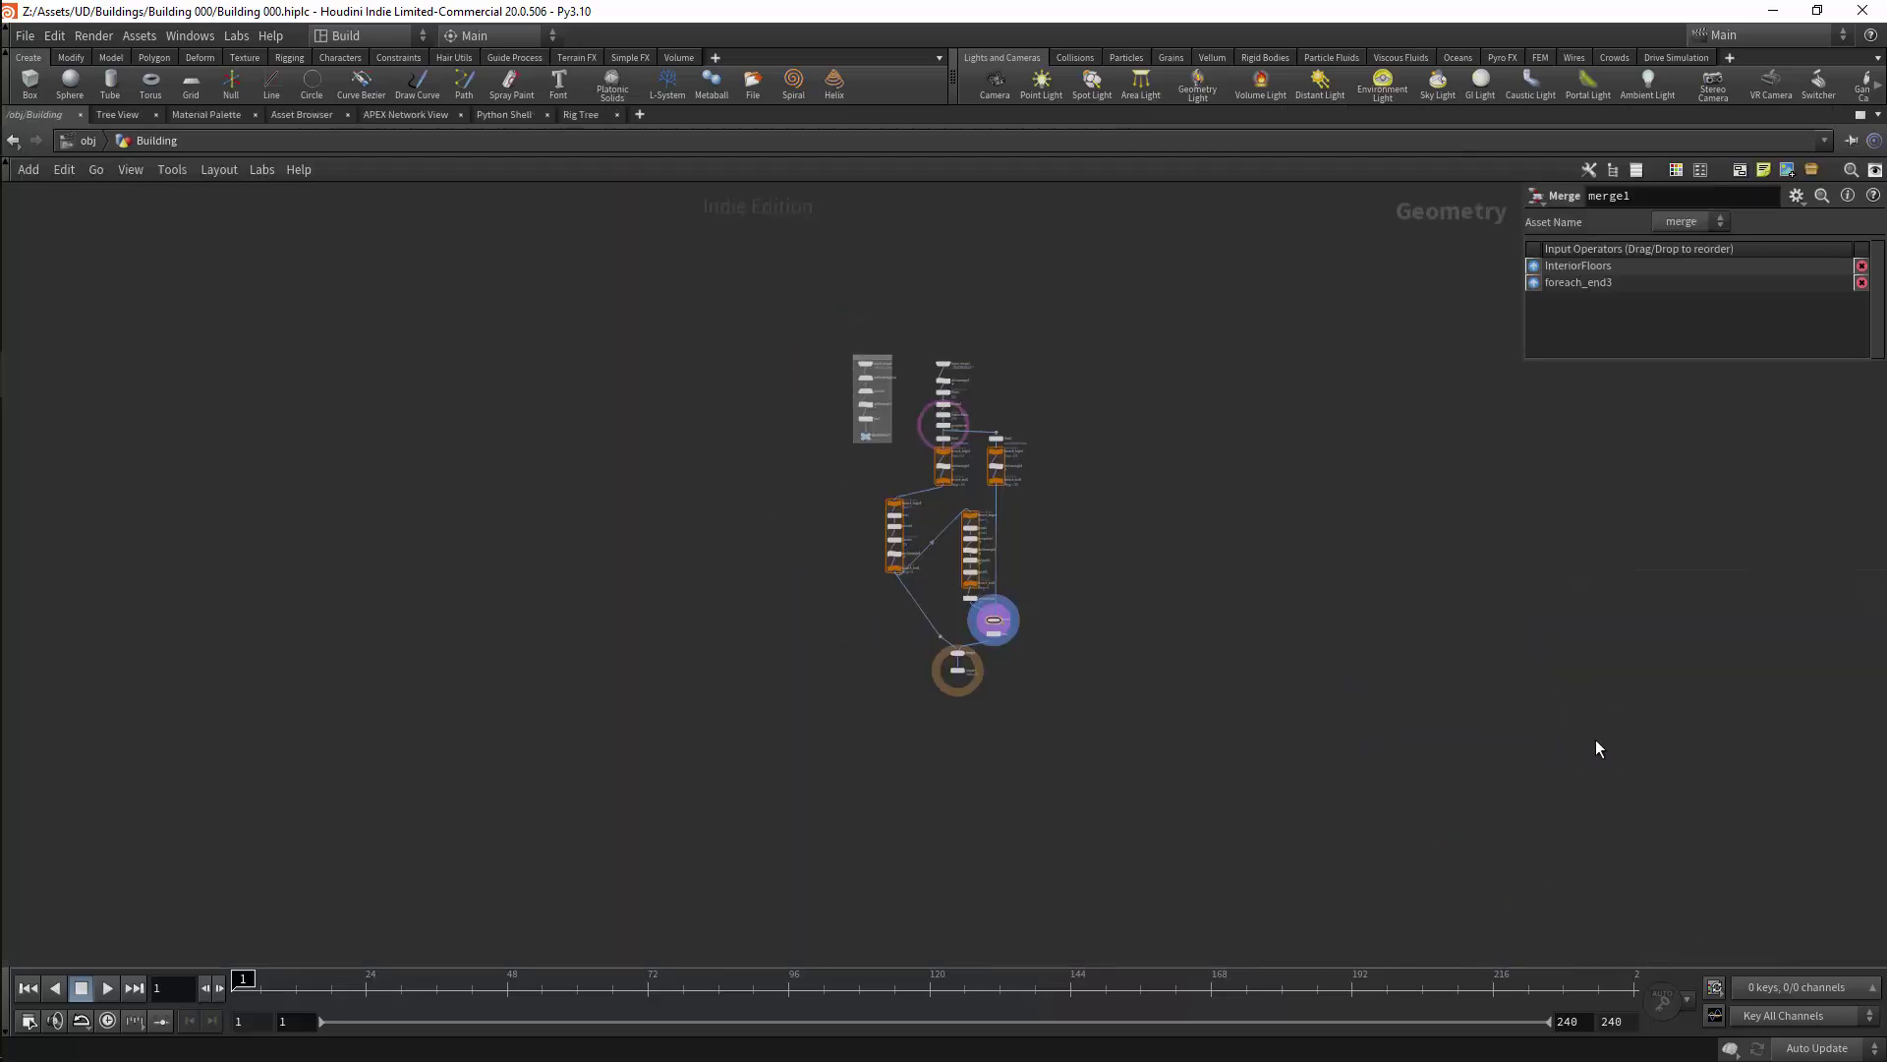
{"action": "scroll", "coordinate": [1341, 625], "scroll_direction": "up", "scroll_amount": 6}
{"action": "middle_click_drag", "start_coordinate": [233, 343], "coordinate": [469, 392]}
{"action": "left_click_drag", "start_coordinate": [389, 322], "coordinate": [264, 595]}
{"action": "left_click_drag", "start_coordinate": [336, 344], "coordinate": [476, 332]}
{"action": "left_click_drag", "start_coordinate": [702, 629], "coordinate": [591, 752]}
{"action": "left_click_drag", "start_coordinate": [608, 670], "coordinate": [450, 704]}
{"action": "left_click_drag", "start_coordinate": [513, 773], "coordinate": [518, 948]}
{"action": "left_click_drag", "start_coordinate": [587, 291], "coordinate": [528, 606]}
{"action": "left_click_drag", "start_coordinate": [552, 351], "coordinate": [547, 522]}
Step: Tidy the layout of merge2, output0 and the wire dot beneath the for-each loops
{"action": "left_click_drag", "start_coordinate": [668, 732], "coordinate": [613, 852]}
{"action": "middle_click_drag", "start_coordinate": [682, 742], "coordinate": [750, 581]}
{"action": "left_click_drag", "start_coordinate": [657, 762], "coordinate": [556, 851]}
{"action": "left_click_drag", "start_coordinate": [592, 785], "coordinate": [592, 818]}
{"action": "left_click_drag", "start_coordinate": [537, 728], "coordinate": [539, 753]}
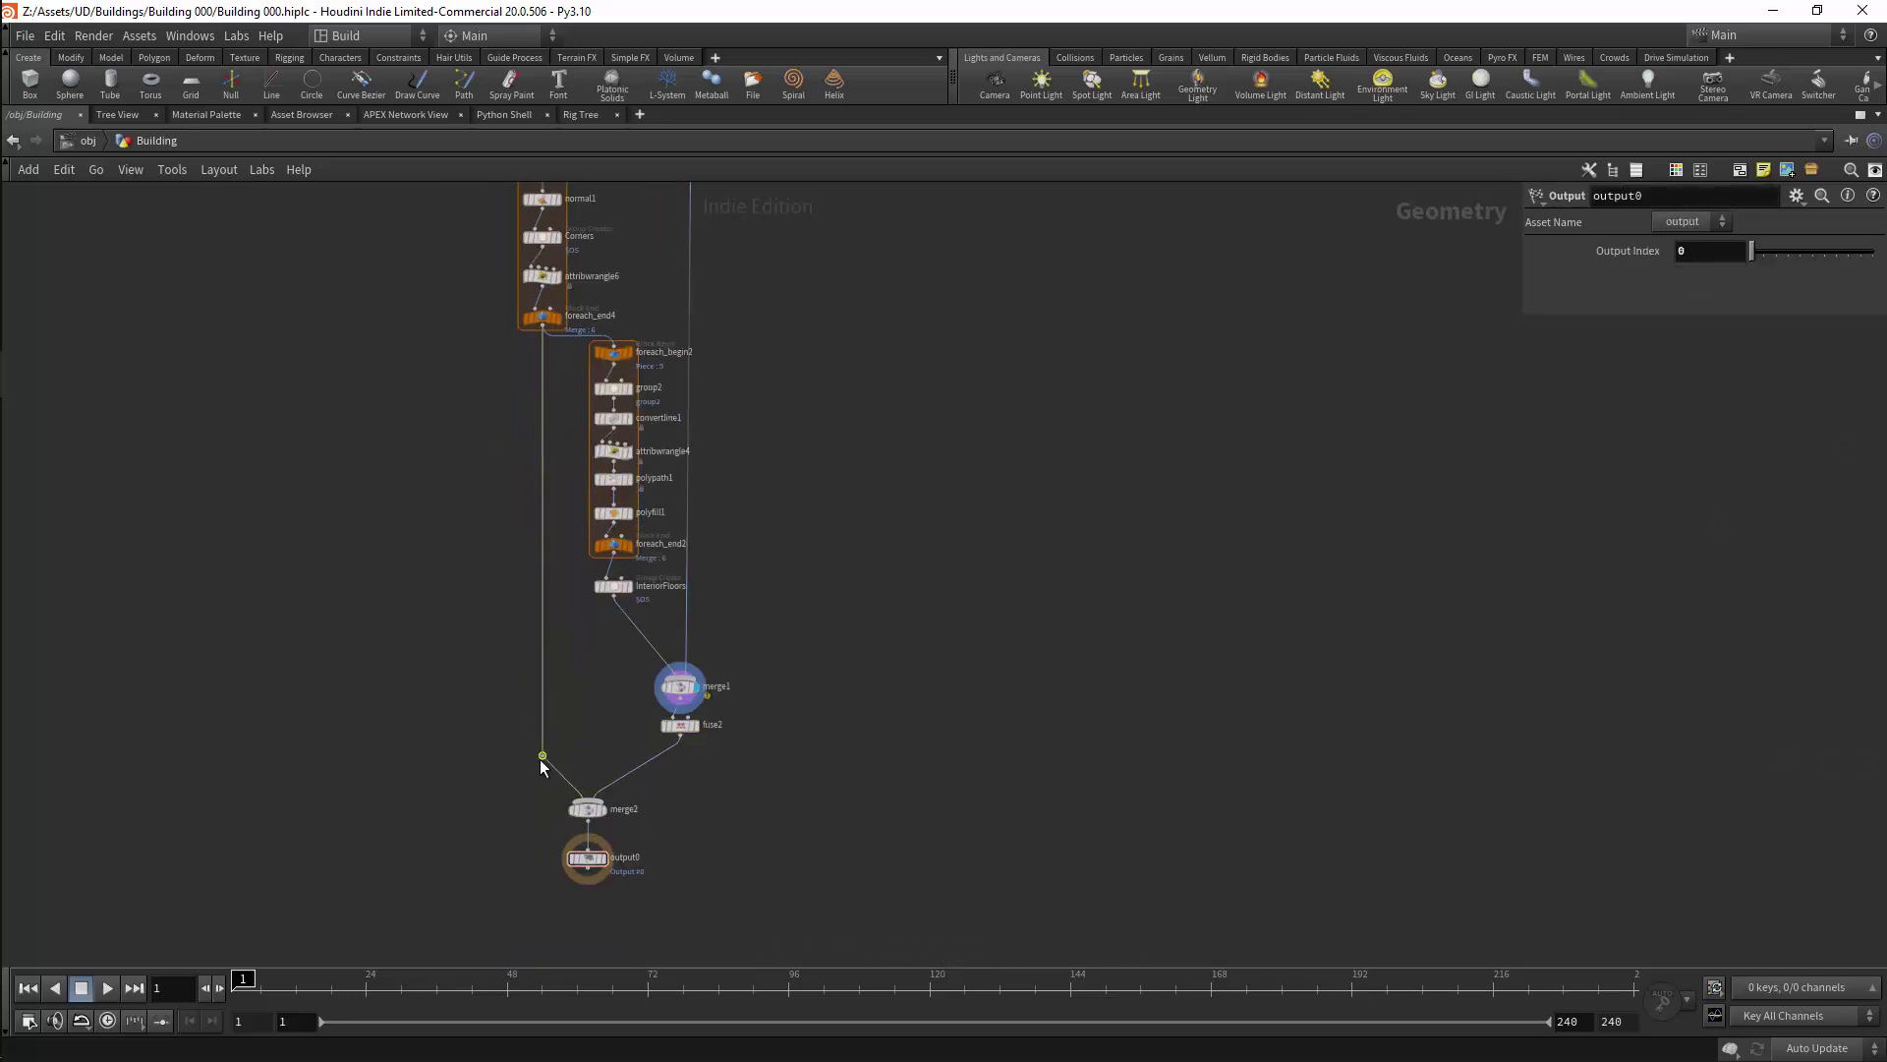
{"action": "middle_click_drag", "start_coordinate": [614, 592], "coordinate": [601, 685]}
{"action": "scroll", "coordinate": [601, 685], "scroll_direction": "up", "scroll_amount": 3}
{"action": "left_click_drag", "start_coordinate": [600, 676], "coordinate": [599, 678]}
Step: Add an Attribute Wrangle and insert it on the wire below foreach_end3
{"action": "left_click", "coordinate": [686, 812]}
{"action": "middle_click_drag", "start_coordinate": [788, 307], "coordinate": [820, 537]}
{"action": "scroll", "coordinate": [804, 500], "scroll_direction": "down", "scroll_amount": 1}
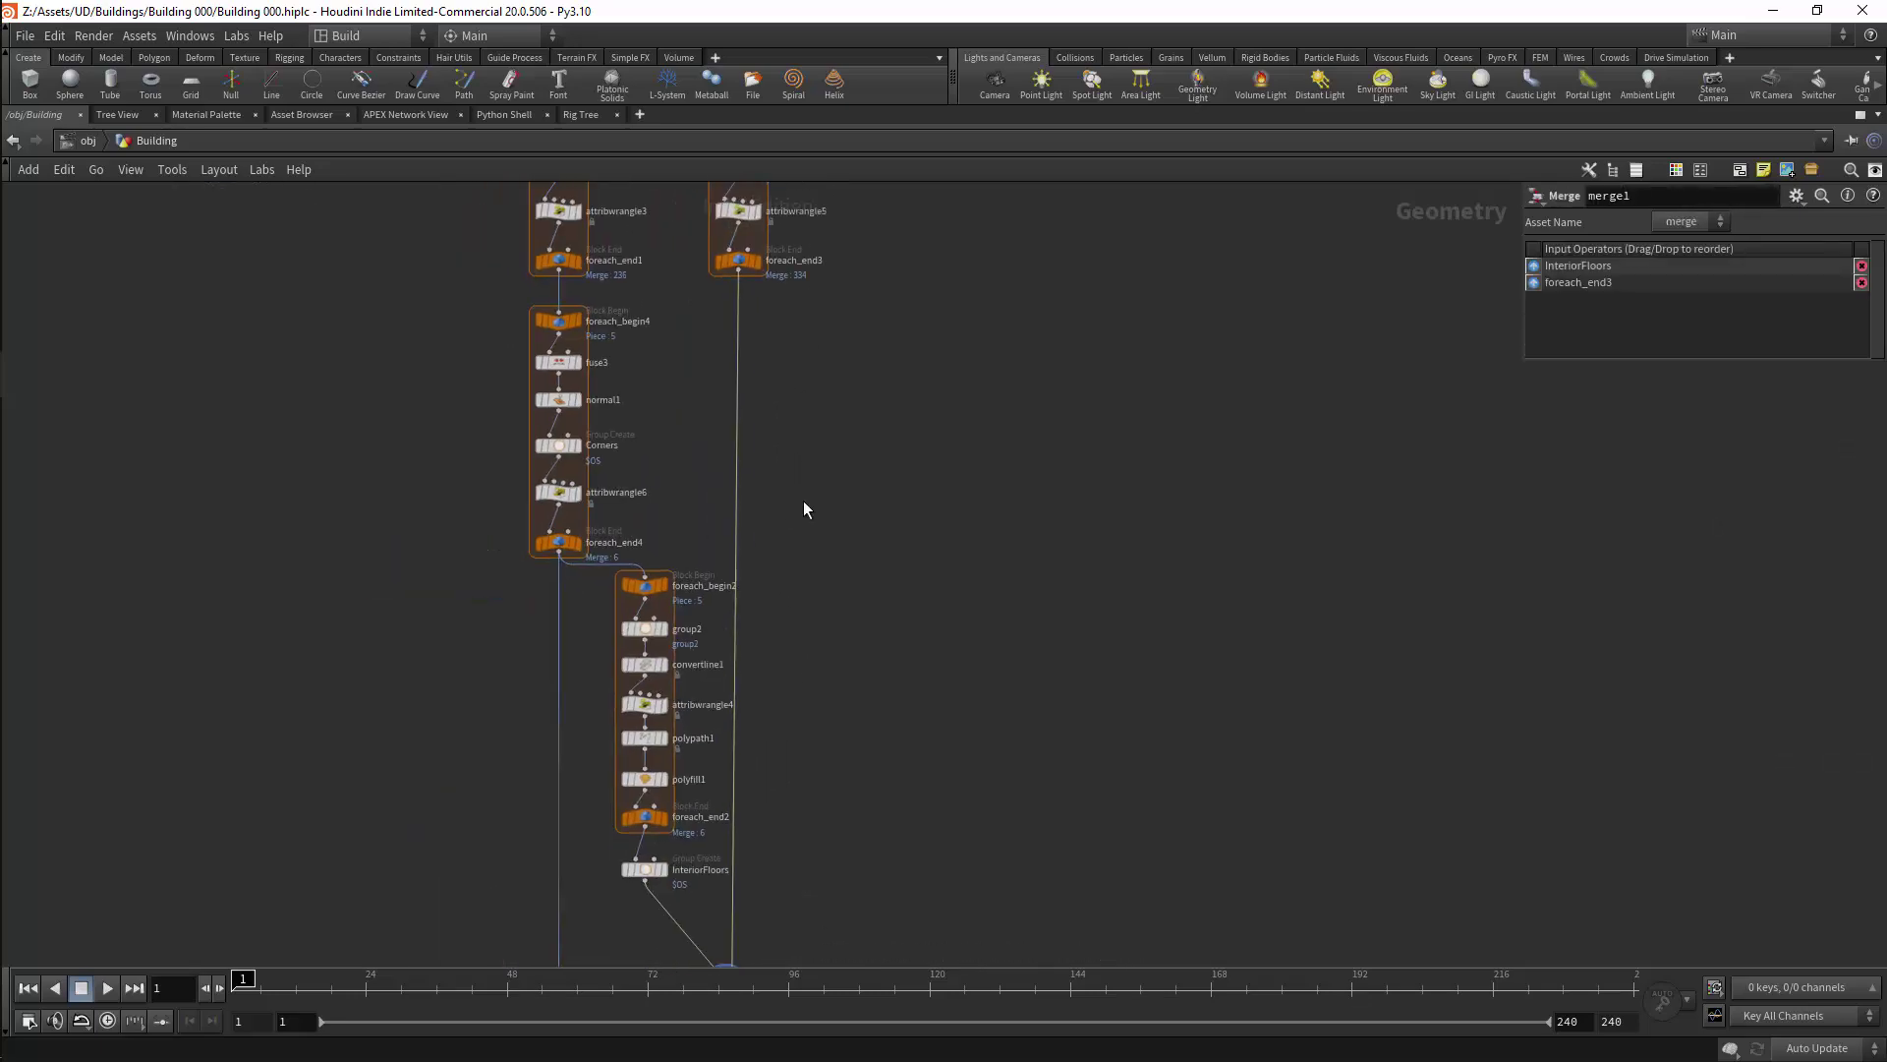
{"action": "middle_click_drag", "start_coordinate": [787, 393], "coordinate": [803, 498]}
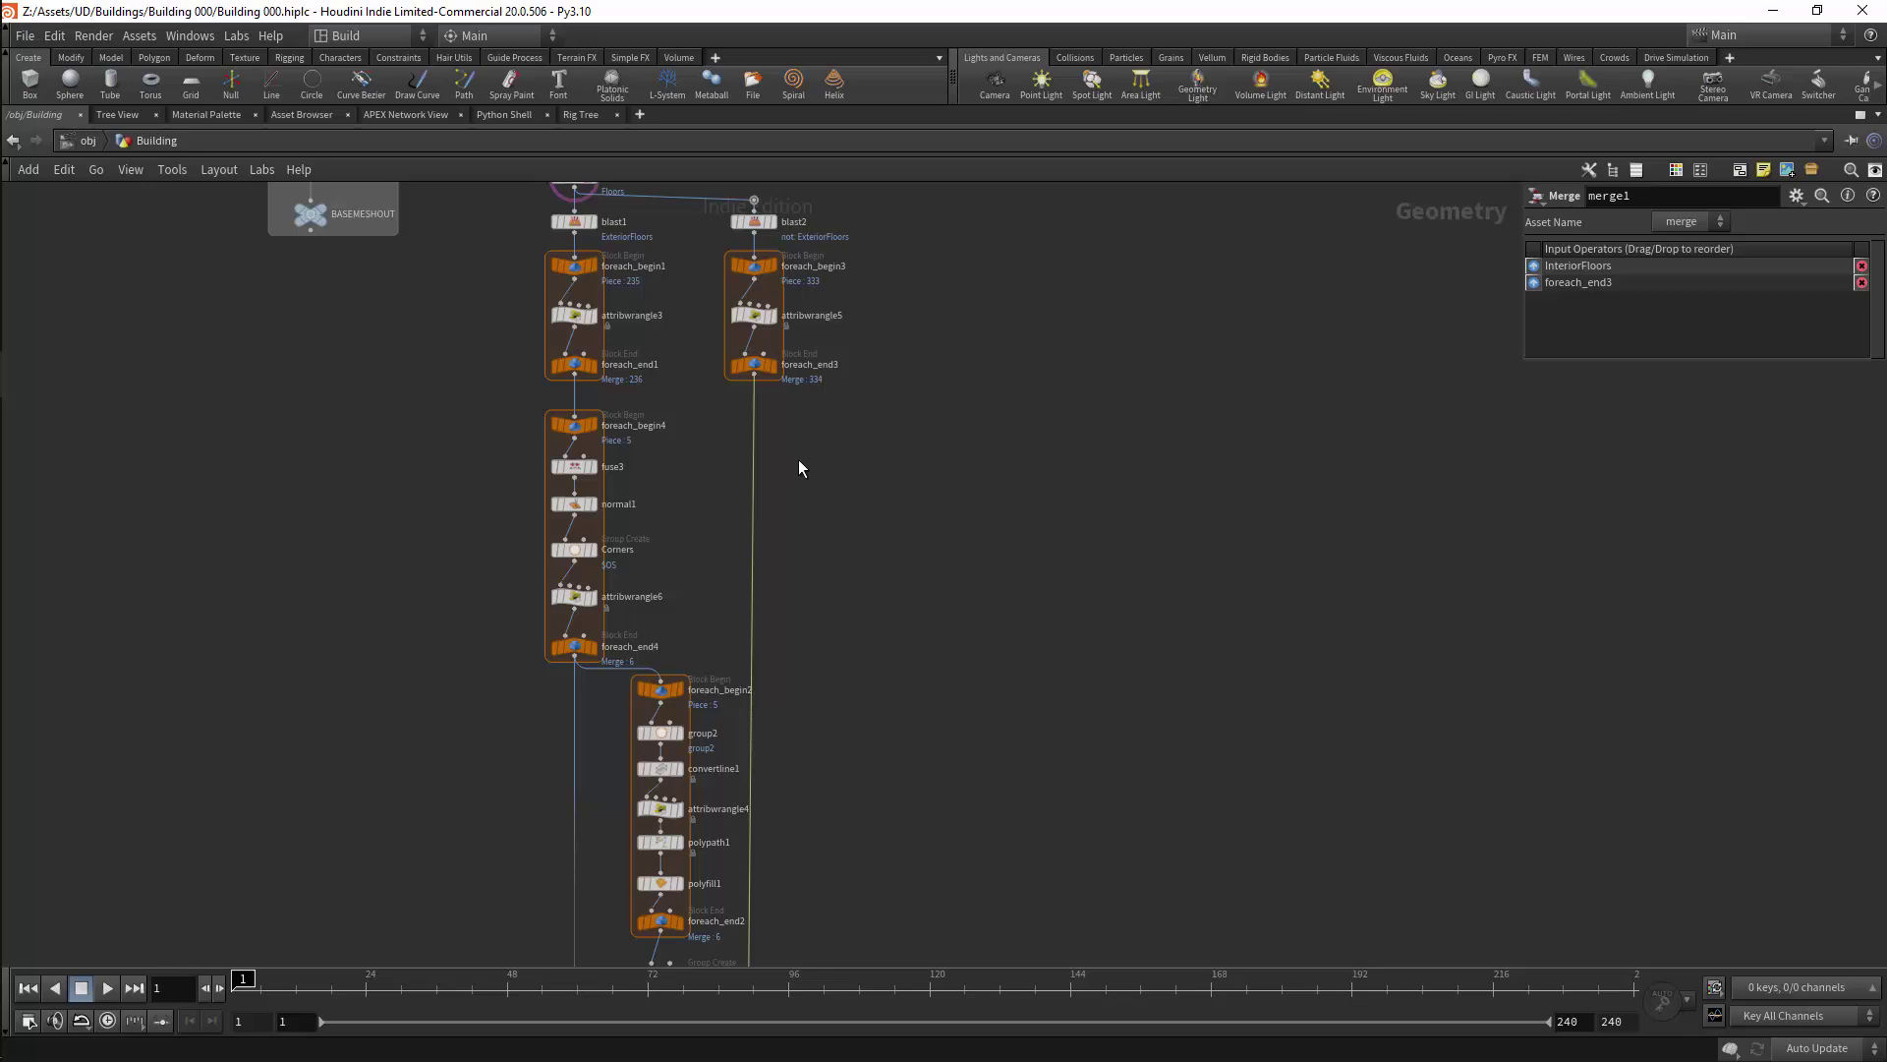
{"action": "middle_click_drag", "start_coordinate": [753, 440], "coordinate": [836, 446]}
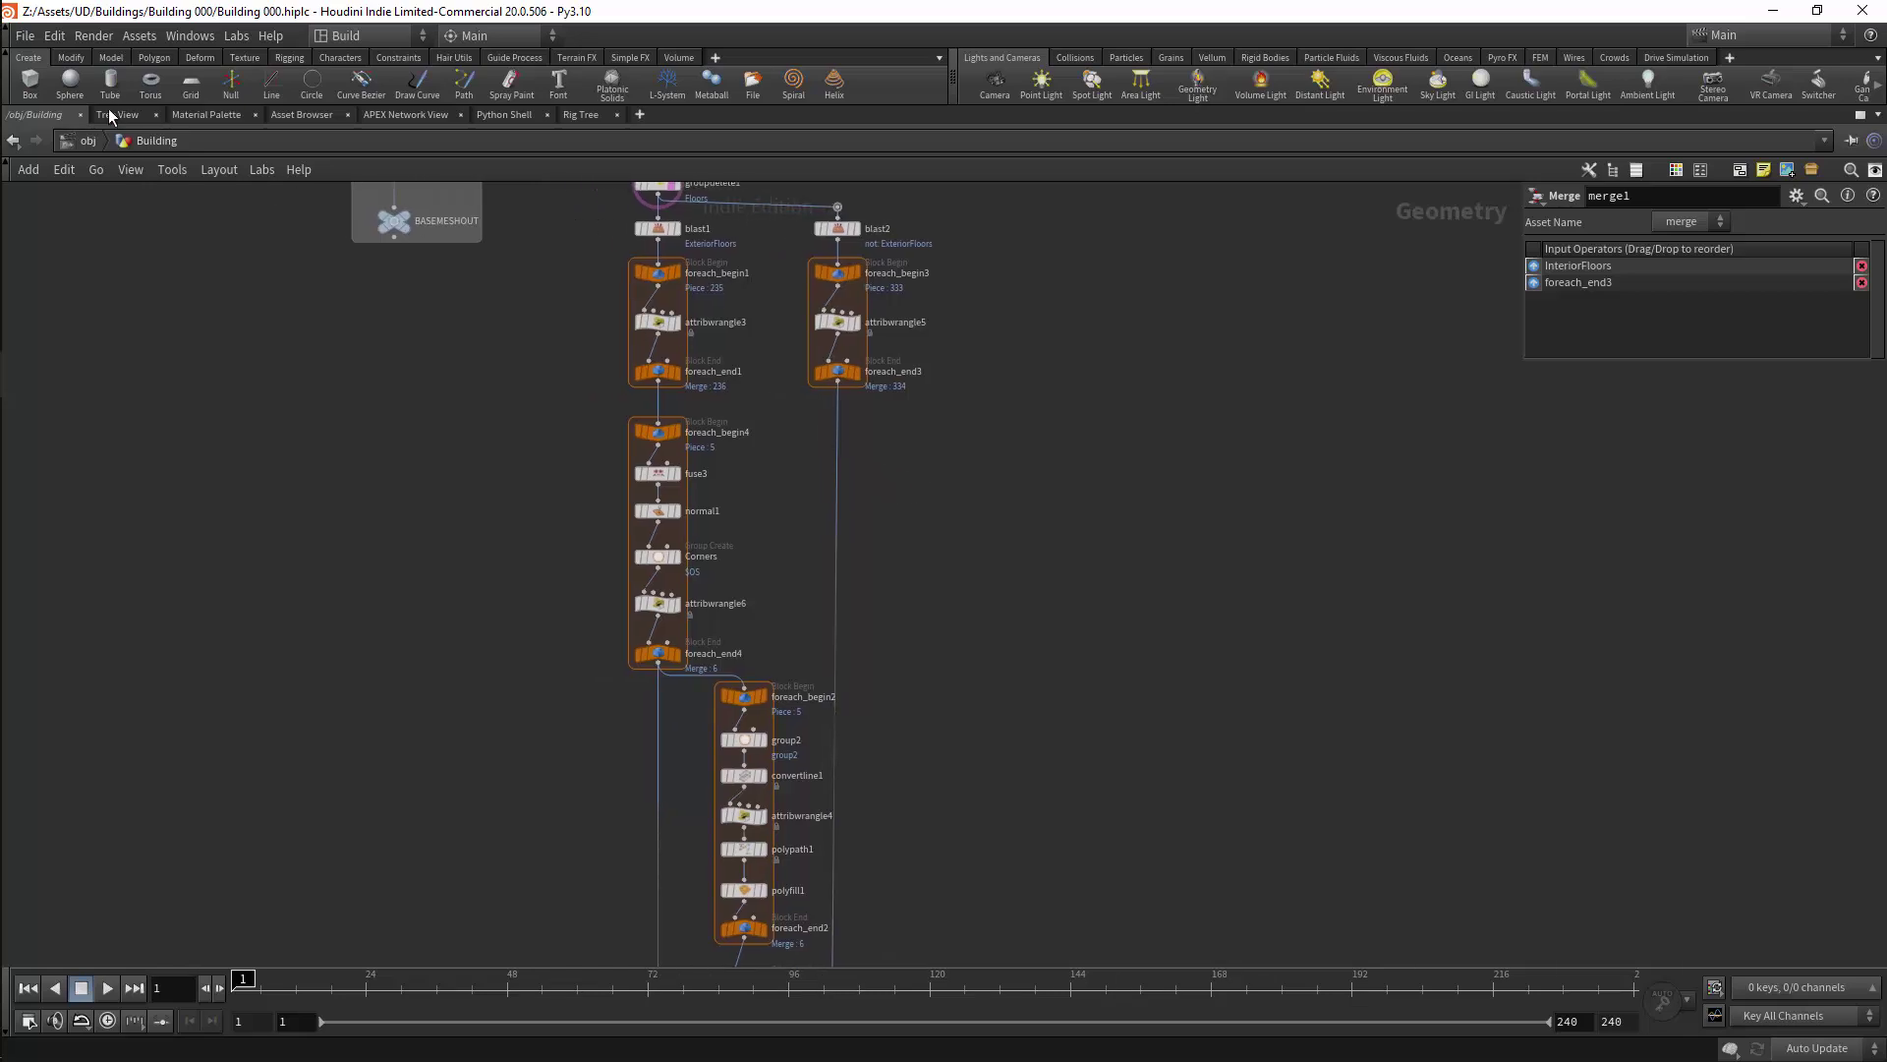
{"action": "key", "text": "Tab"}
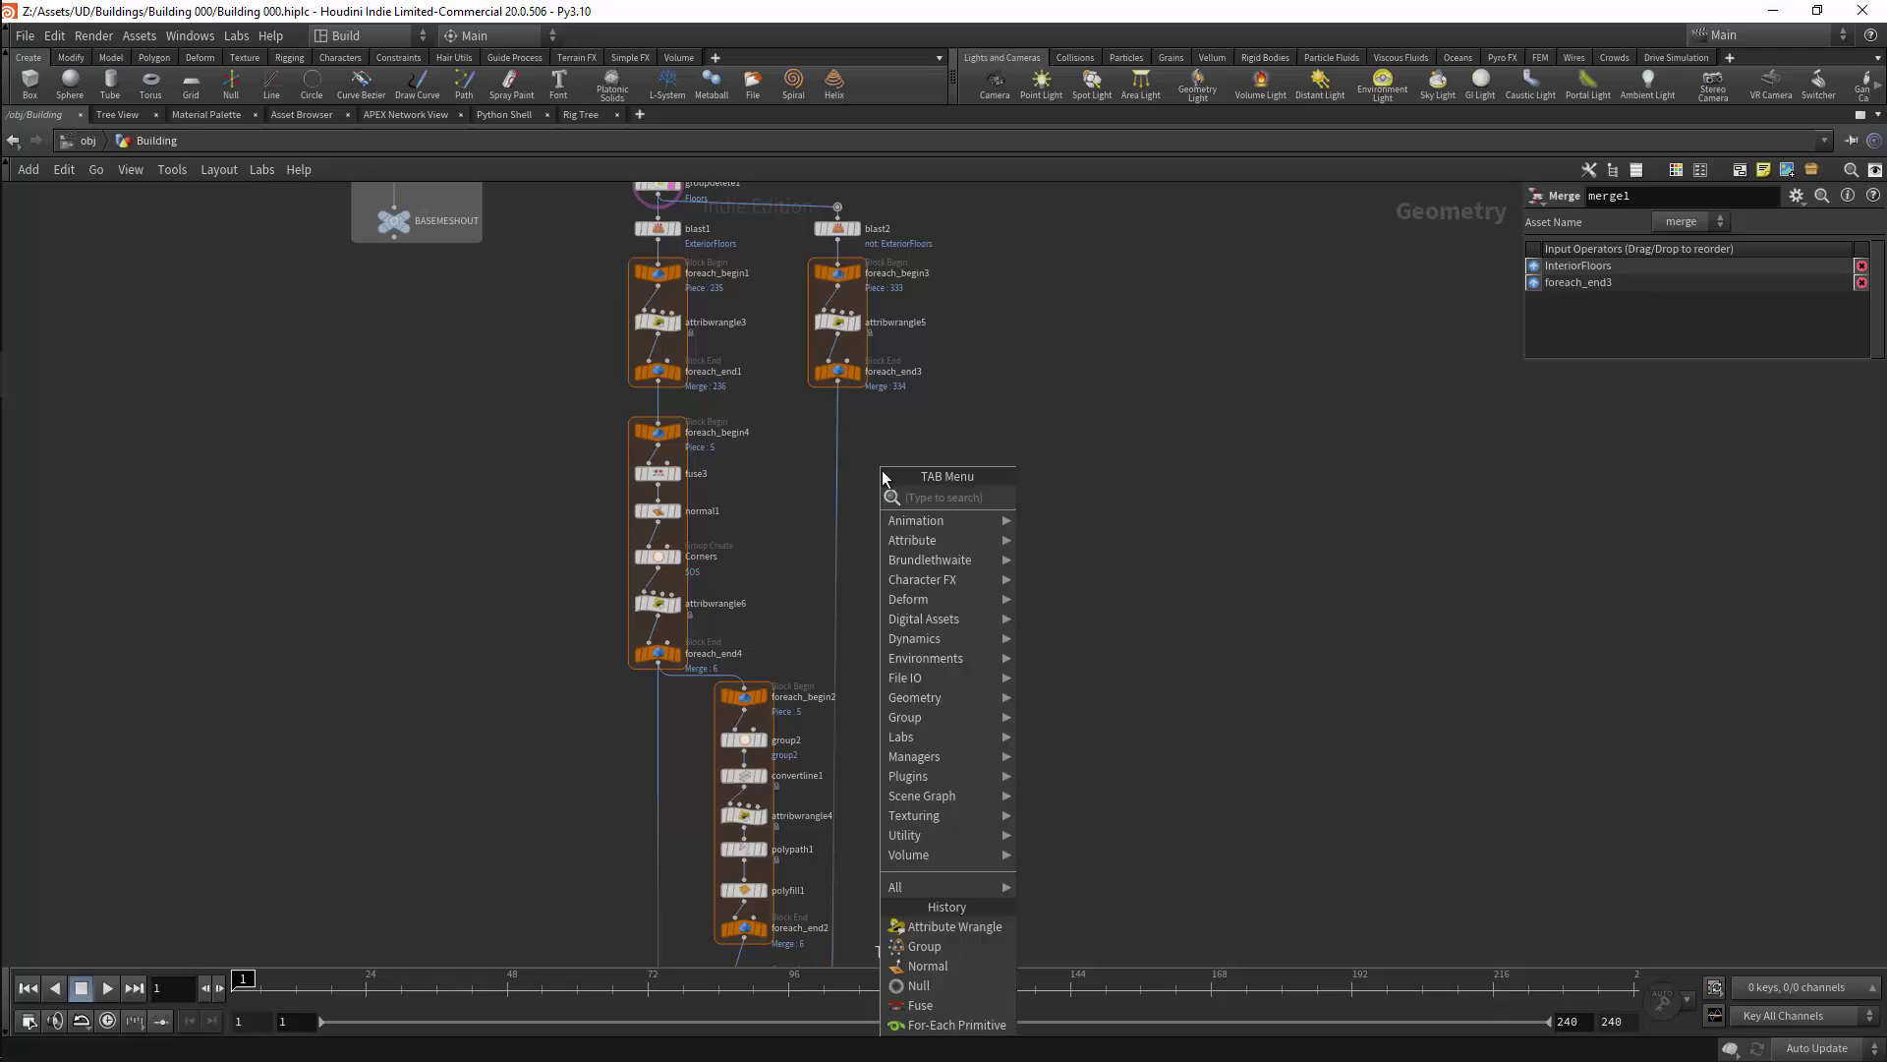
{"action": "type", "text": "atw"}
{"action": "key", "text": "Return"}
{"action": "left_click", "coordinate": [882, 470]}
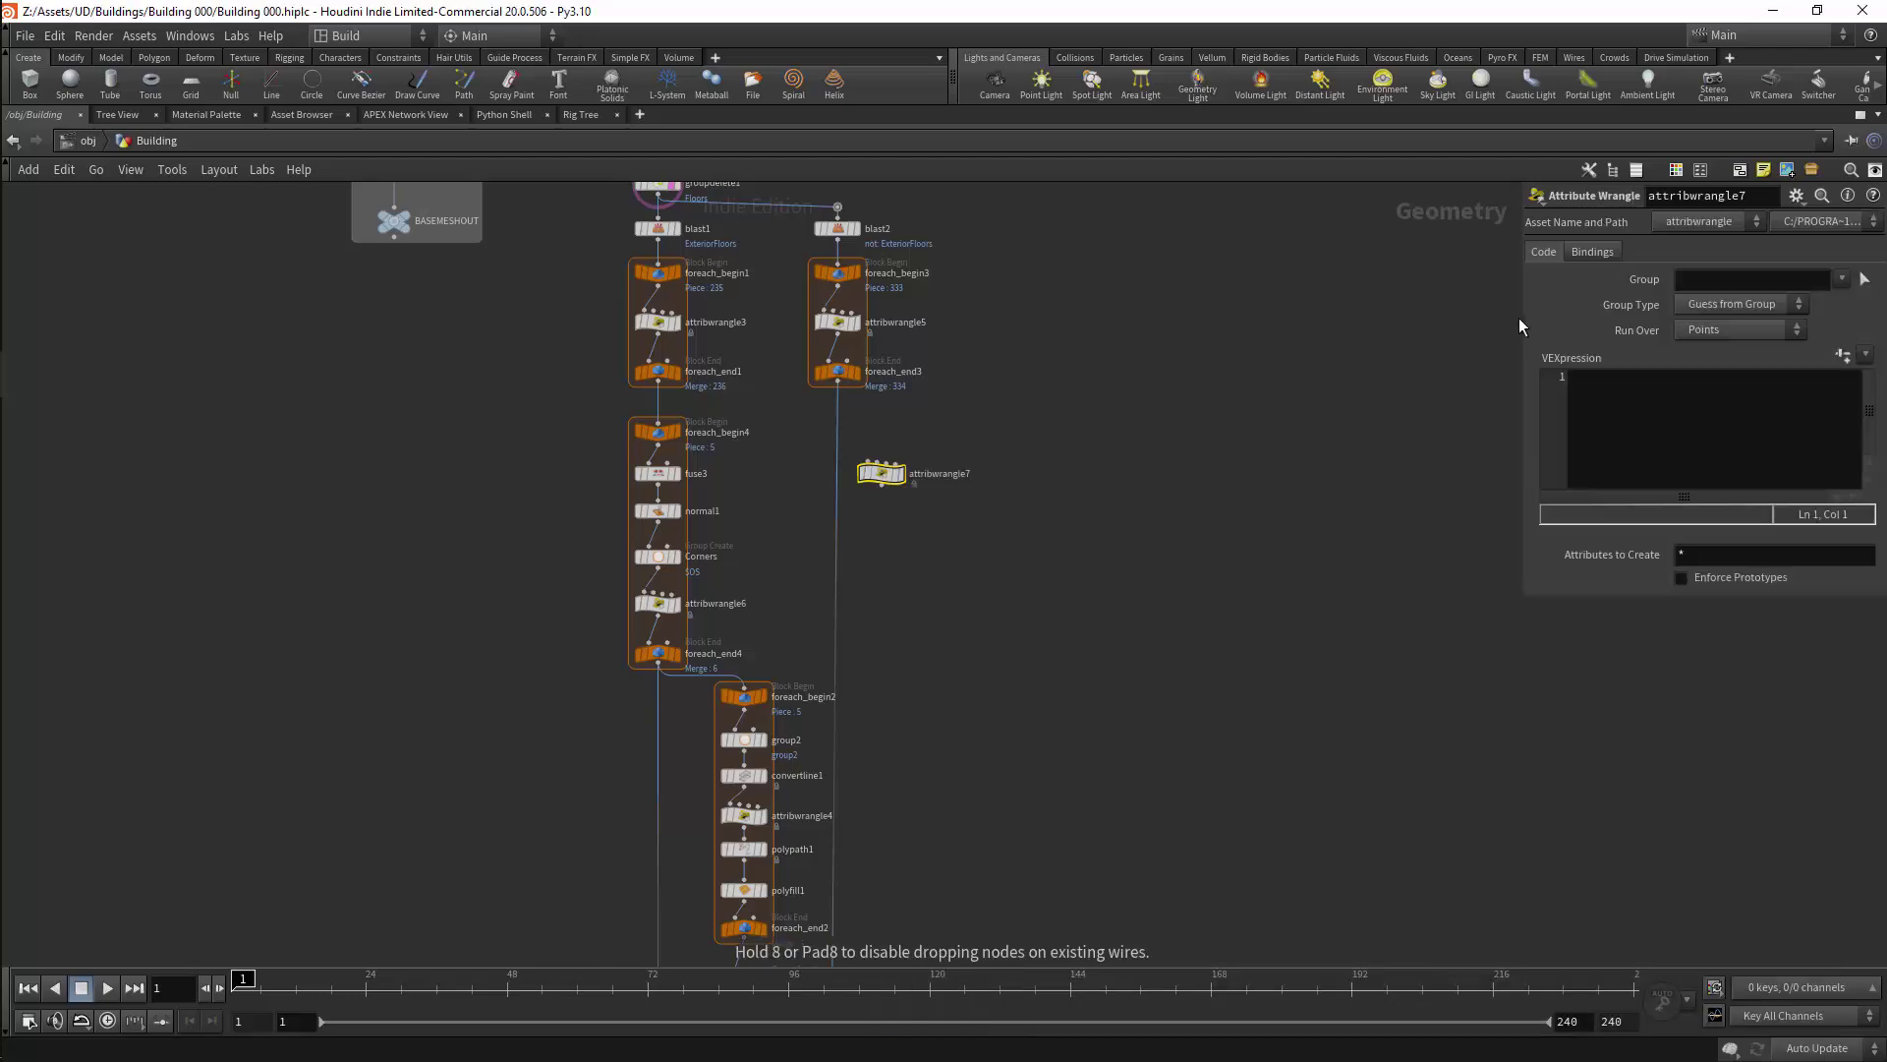
{"action": "left_click", "coordinate": [1738, 330]}
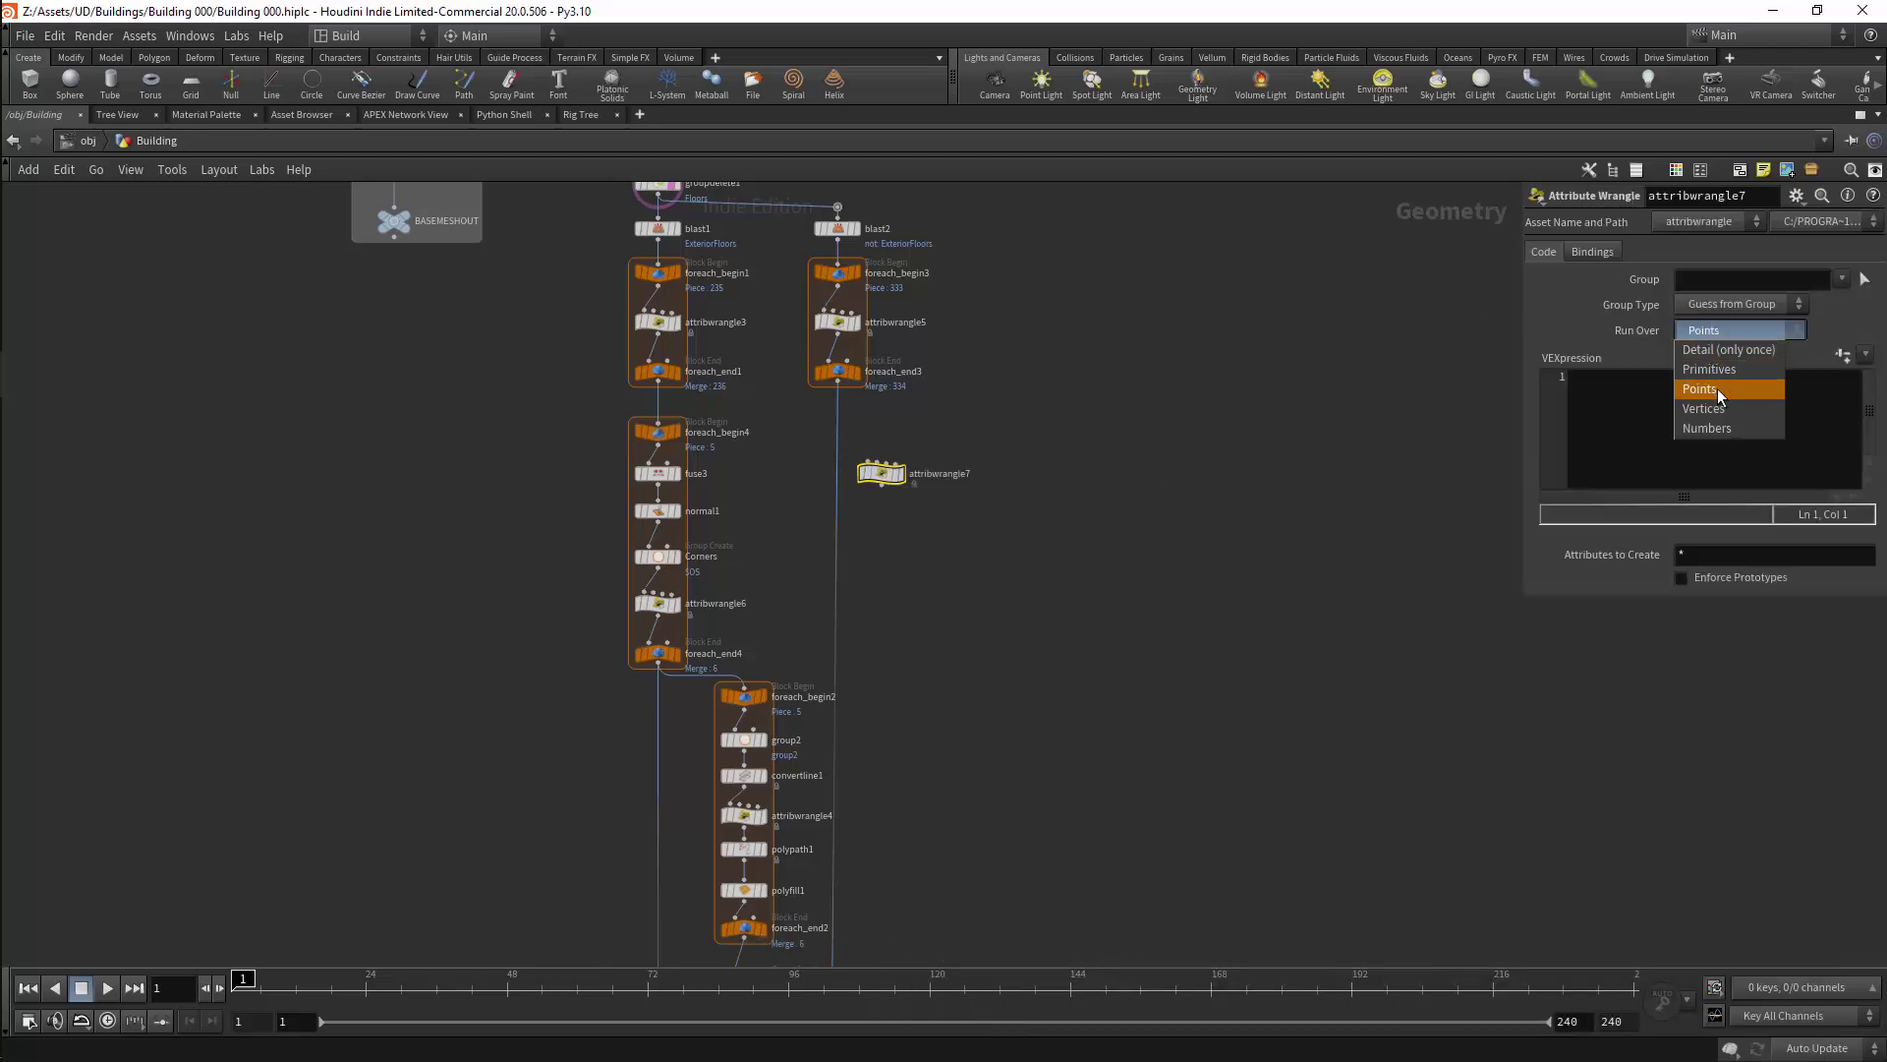
{"action": "left_click", "coordinate": [1429, 442]}
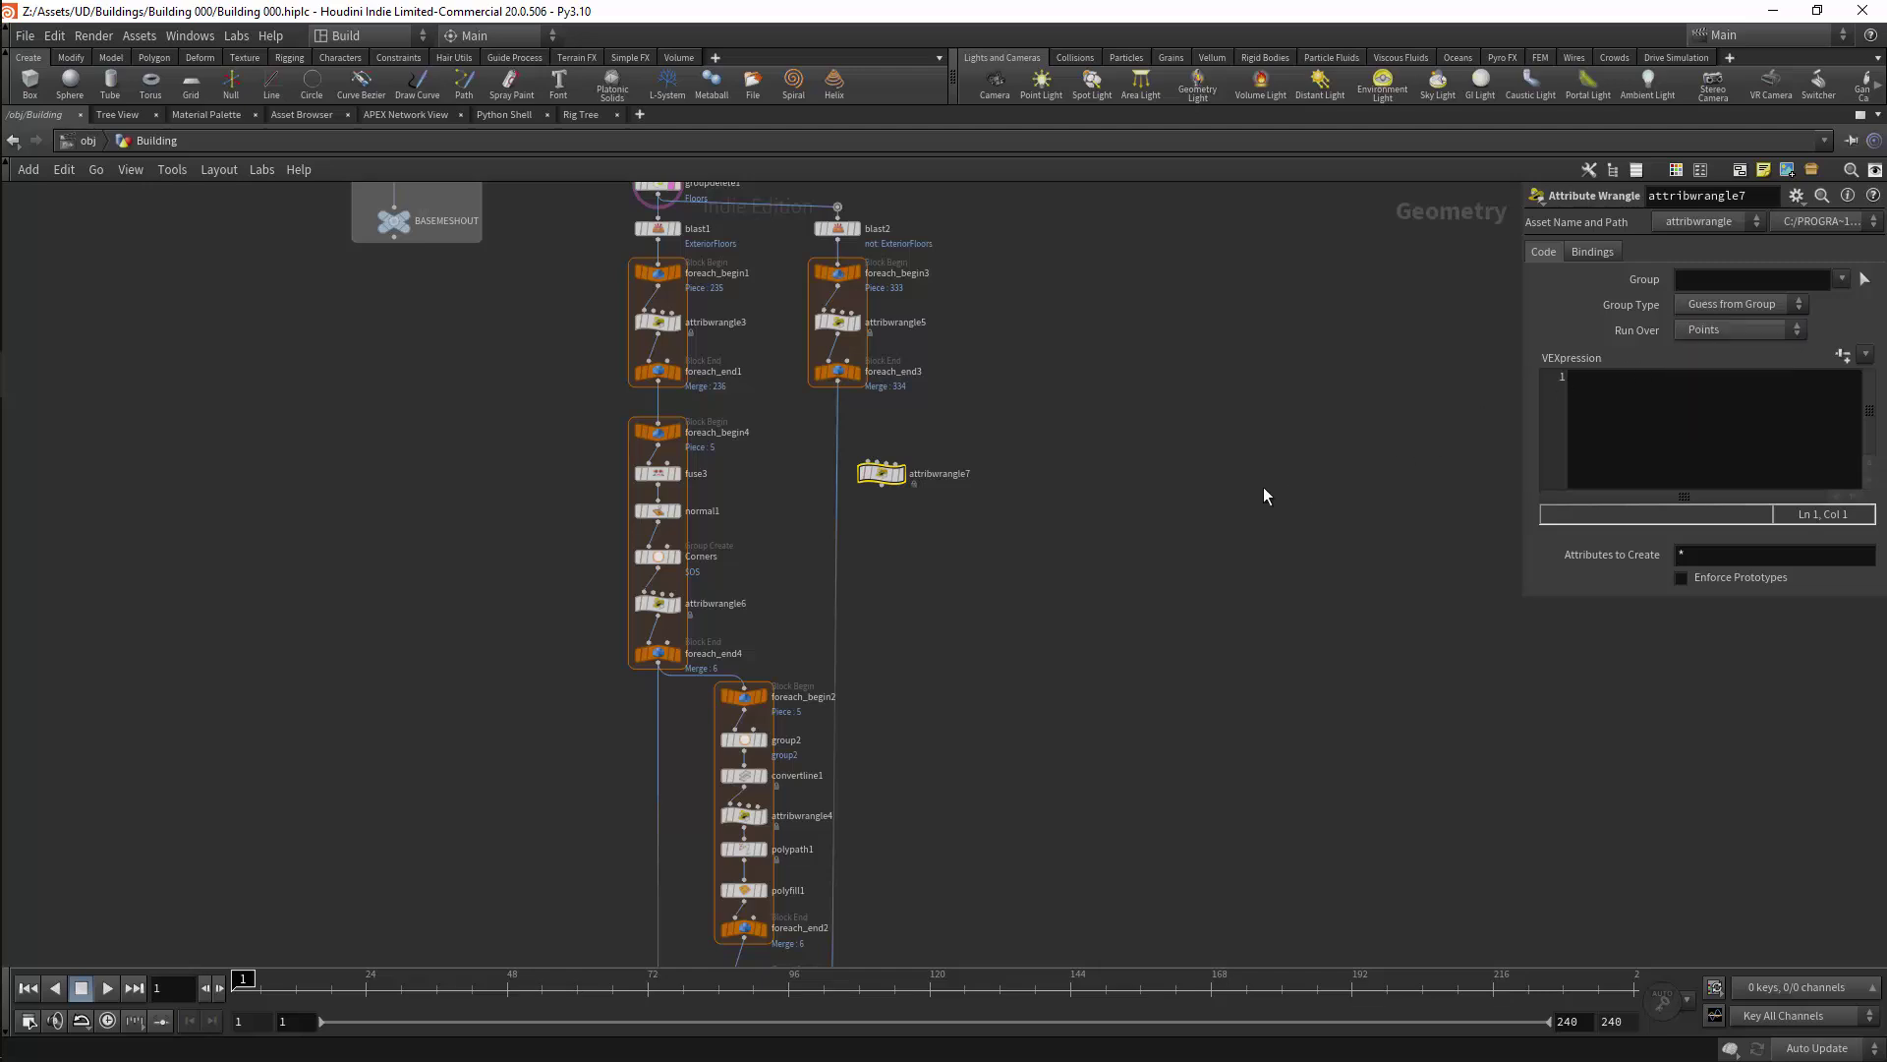
{"action": "left_click_drag", "start_coordinate": [882, 474], "coordinate": [840, 442]}
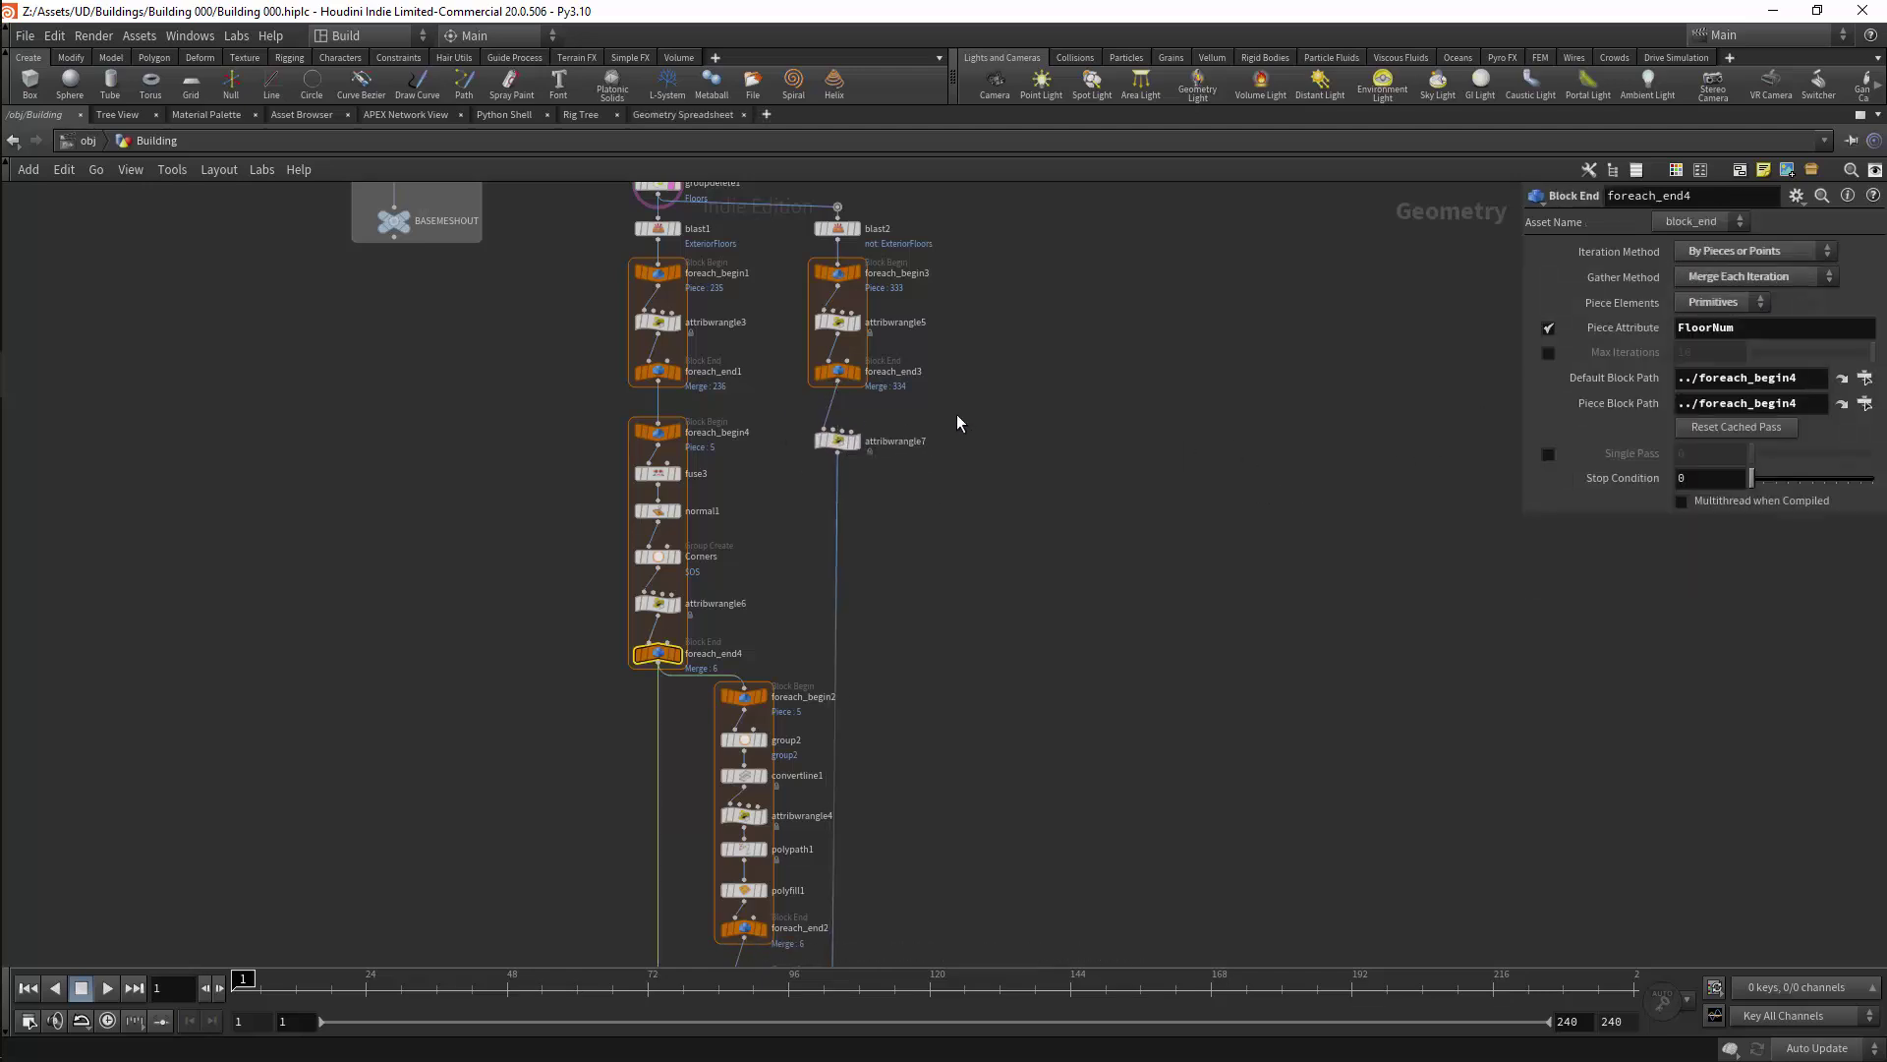
Step: Rename the wrangle below foreach_end3 as FloorPointNormal
{"action": "double_click", "coordinate": [913, 440]}
{"action": "key", "text": "BackSpace"}
{"action": "key", "text": "BackSpace"}
{"action": "key", "text": "BackSpace"}
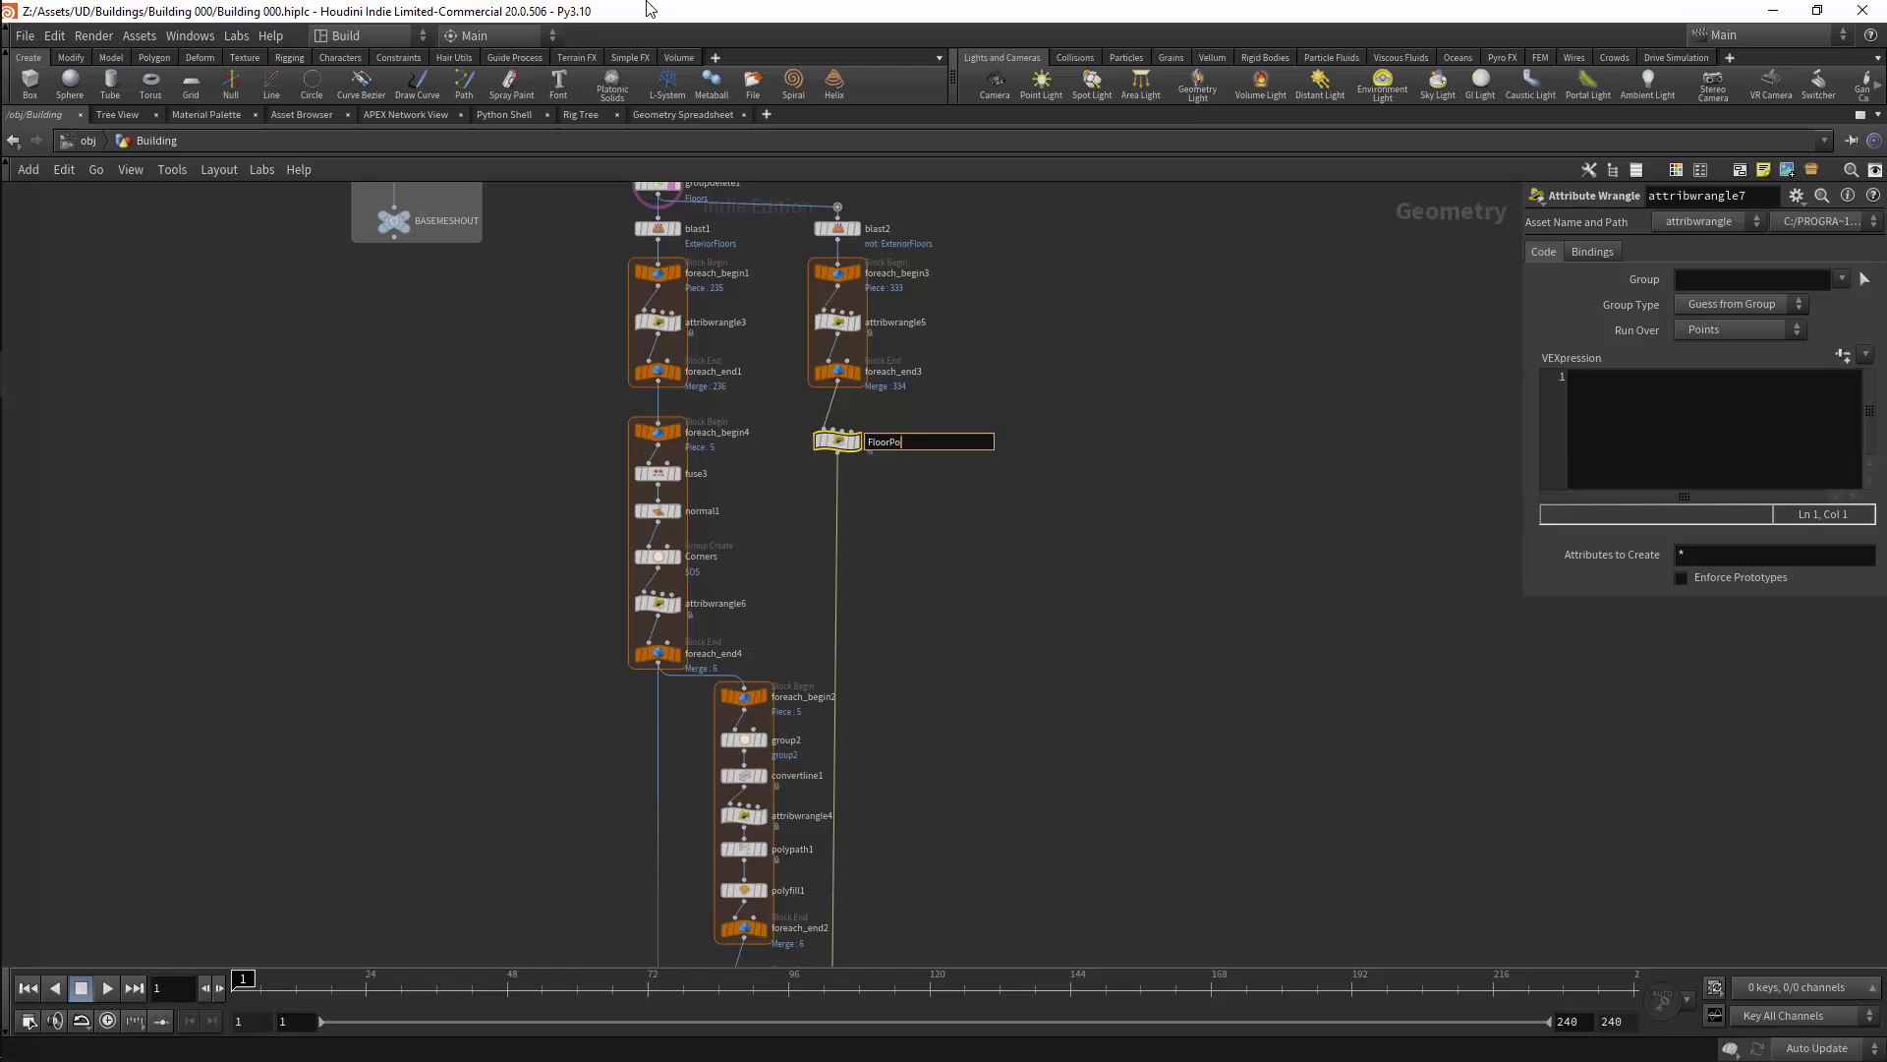
{"action": "type", "text": "FloorPointNormal"}
{"action": "key", "text": "Return"}
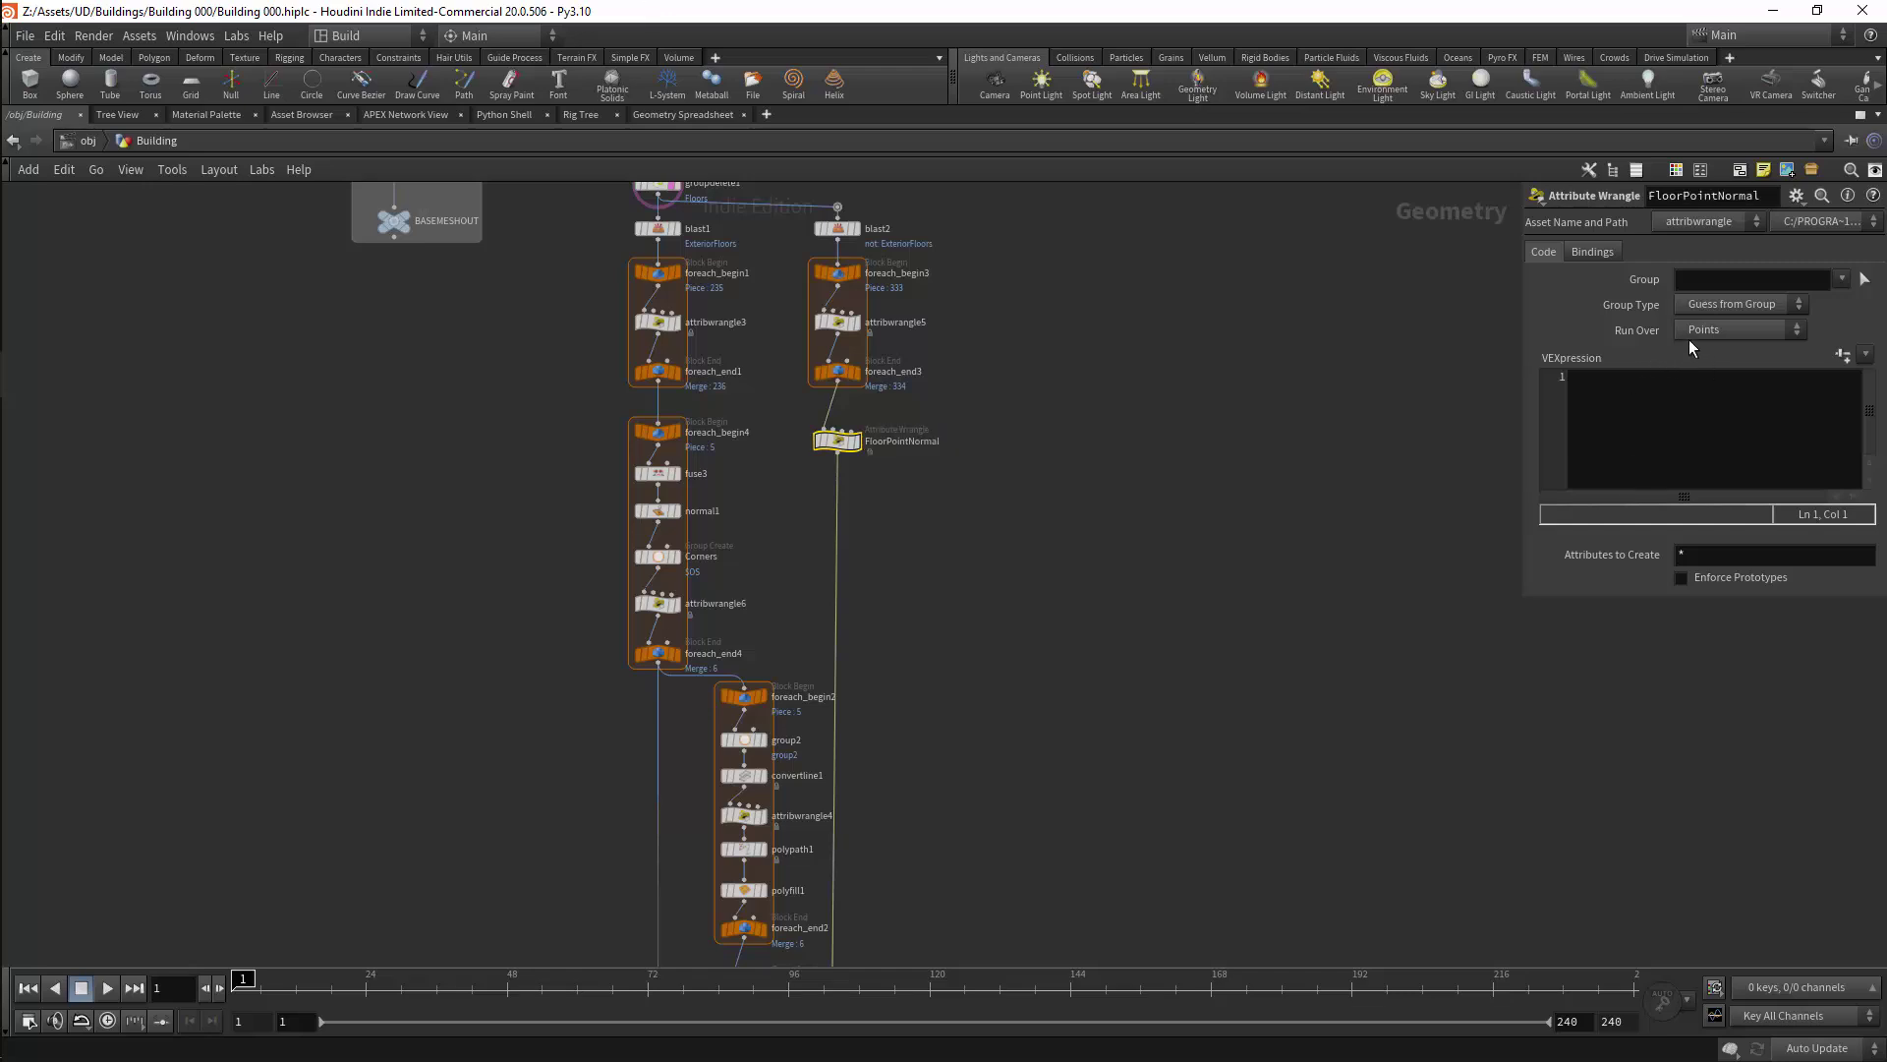
Step: Write the expression v@N = {0,1,0}; in FloorPointNormal so the point normals face up
{"action": "left_click", "coordinate": [1618, 403]}
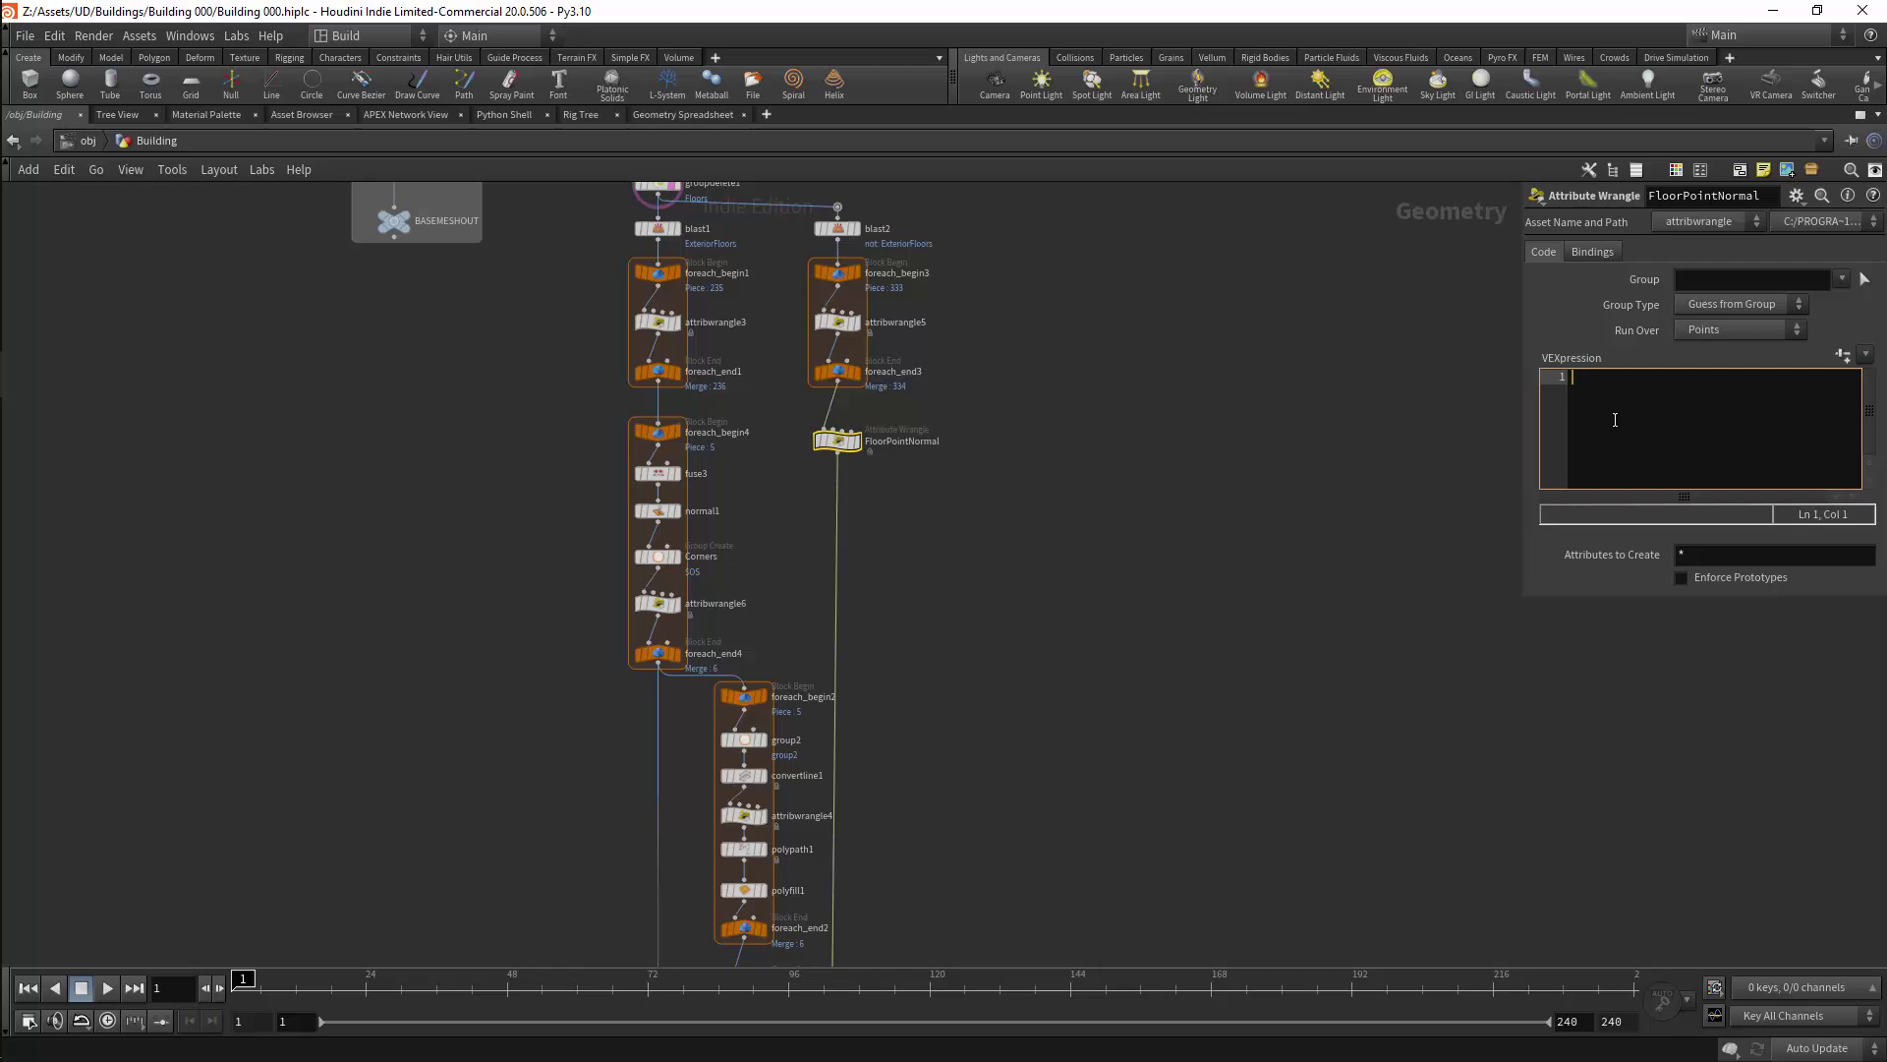
{"action": "type", "text": "v@N = {0,1,0};"}
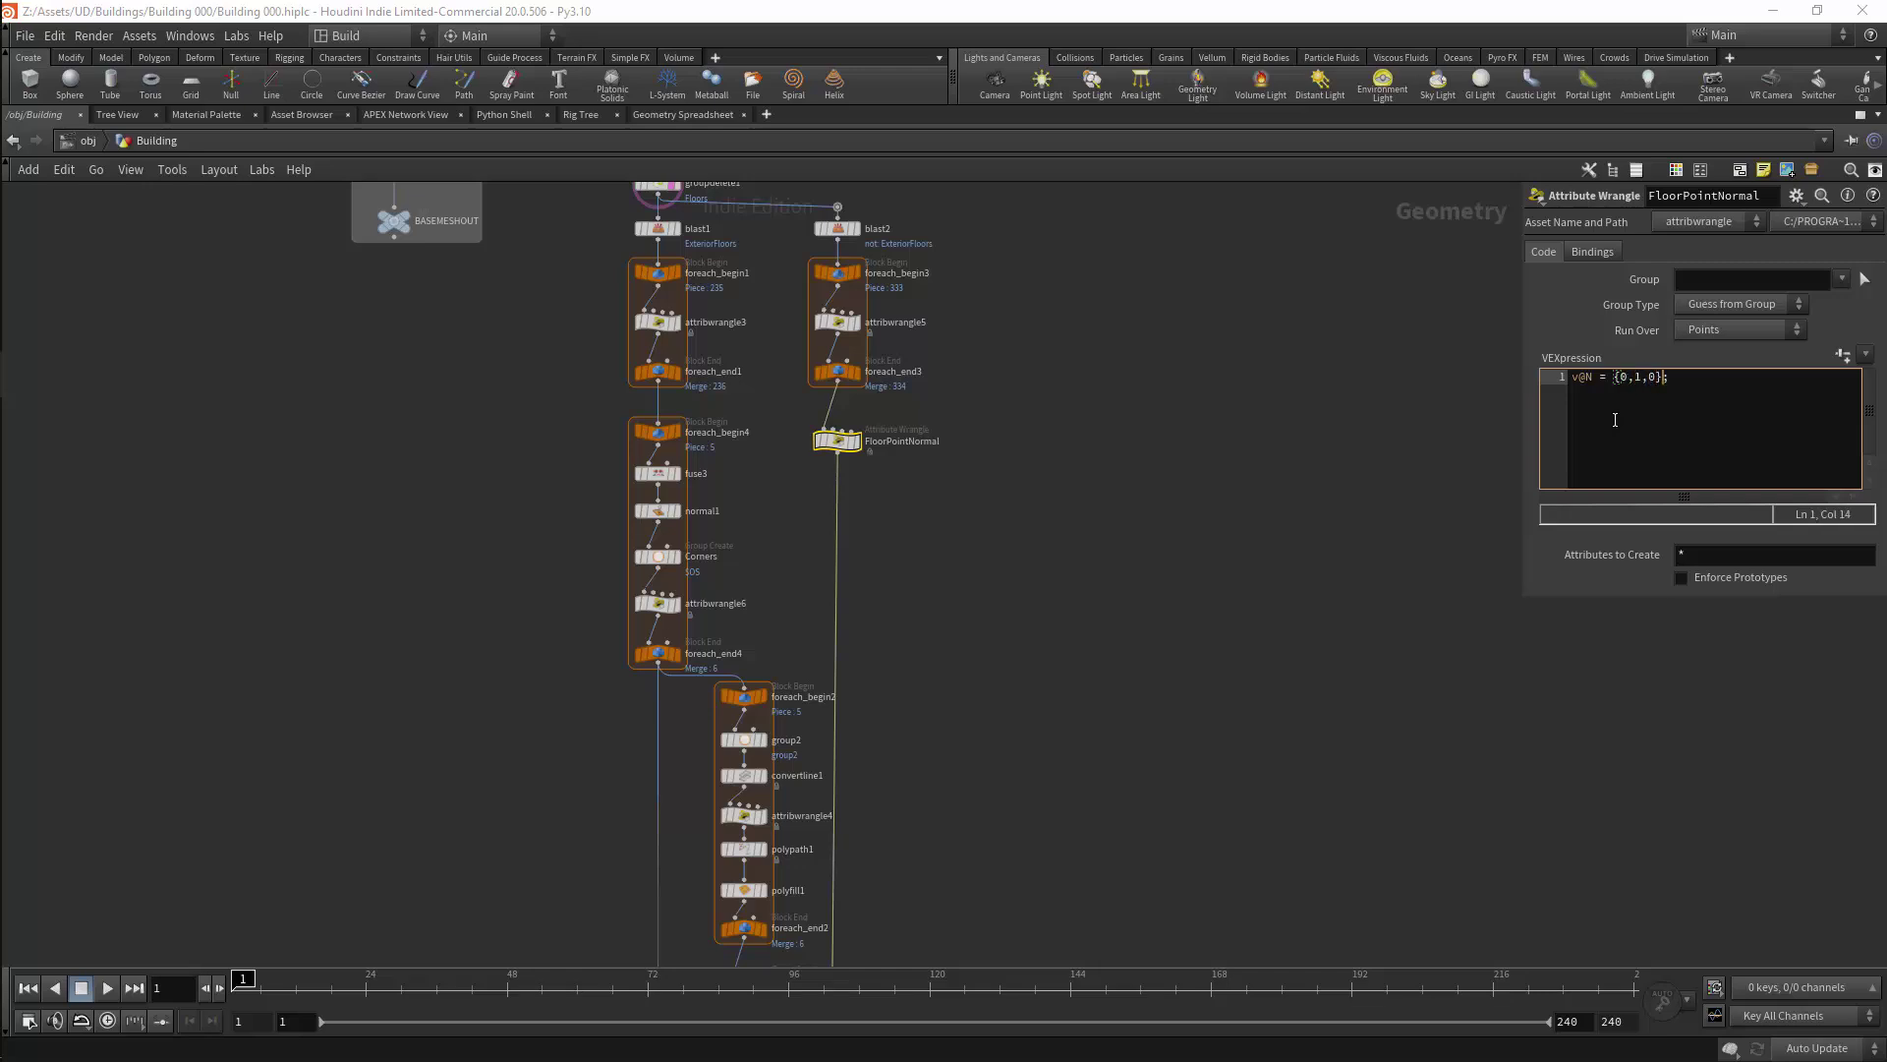
{"action": "key", "text": "Return"}
{"action": "left_click", "coordinate": [890, 399]}
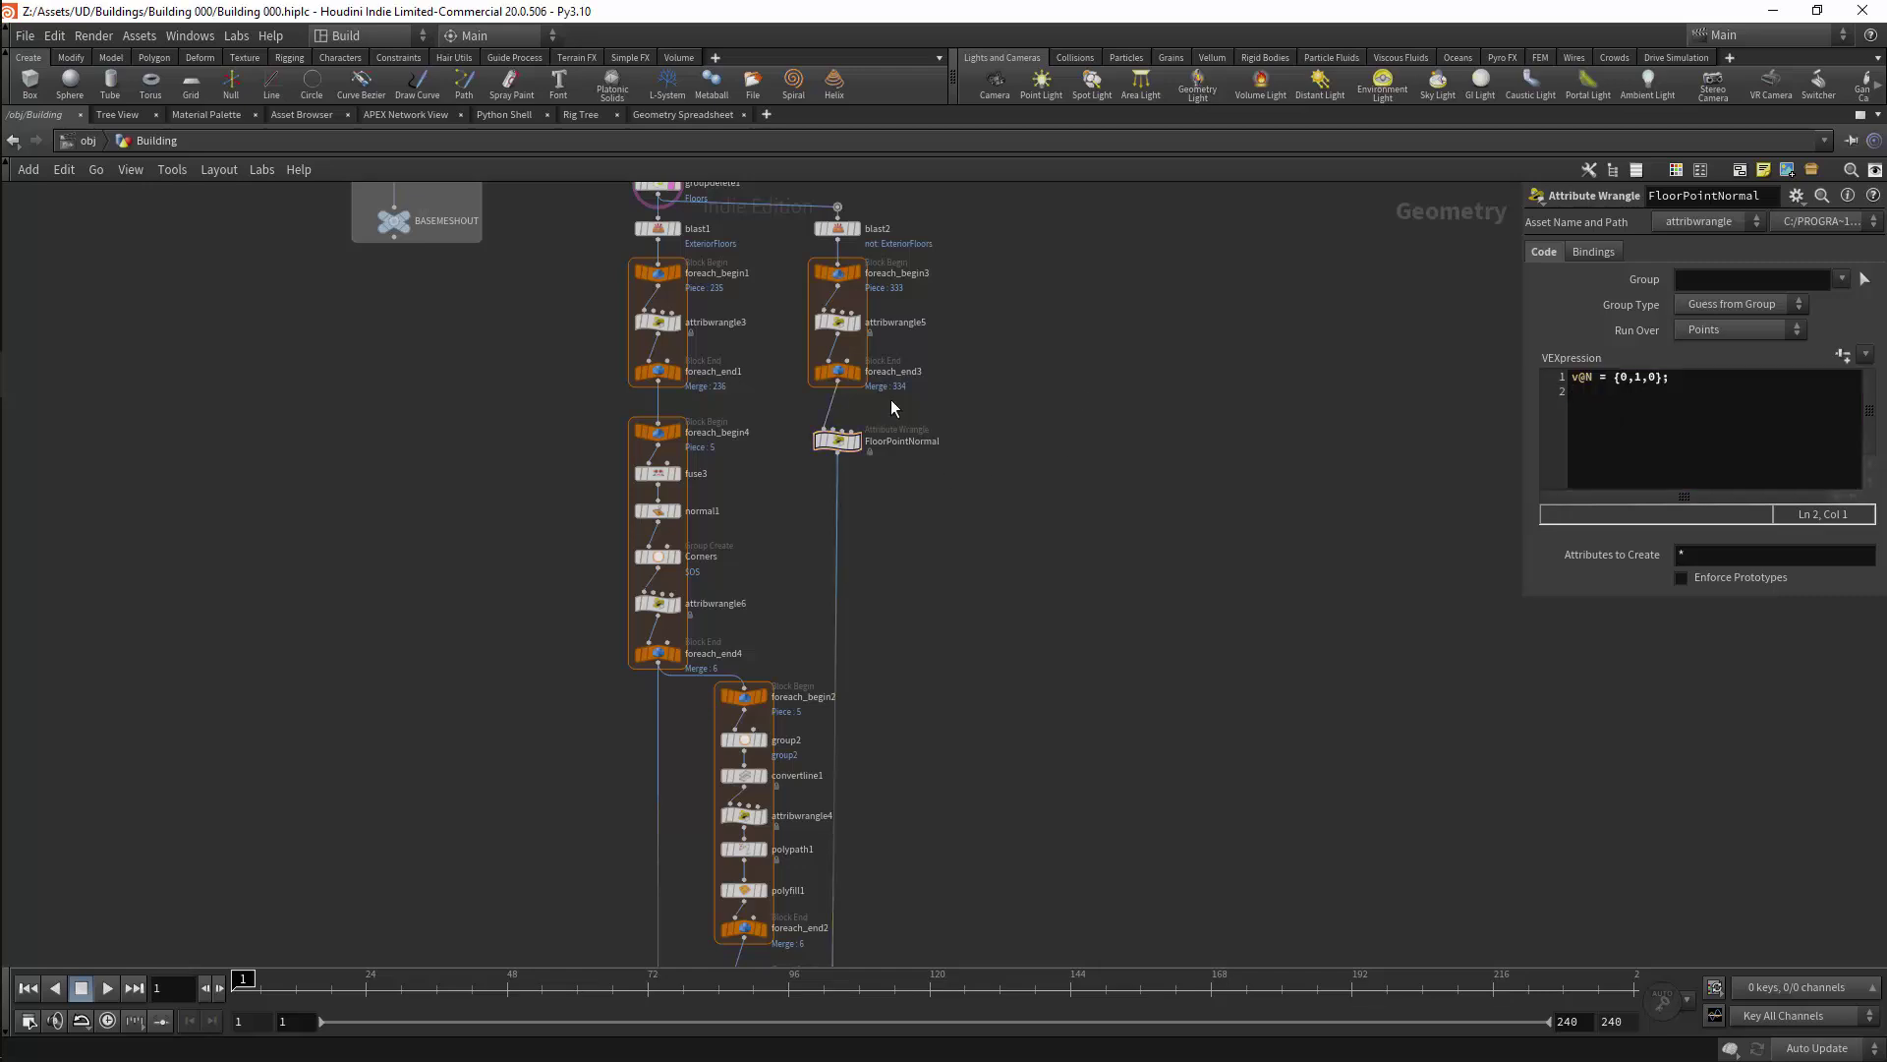
Step: Duplicate FloorPointNormal and insert the copy on the wire between InteriorFloors and merge1
{"action": "left_click_drag", "start_coordinate": [882, 466], "coordinate": [983, 675]}
{"action": "middle_click_drag", "start_coordinate": [1106, 660], "coordinate": [1159, 486]}
{"action": "left_click_drag", "start_coordinate": [1037, 502], "coordinate": [824, 852]}
Step: Examine merge1's node information for mismatched input attributes, then close it
{"action": "left_click", "coordinate": [888, 813]}
{"action": "left_click", "coordinate": [858, 811]}
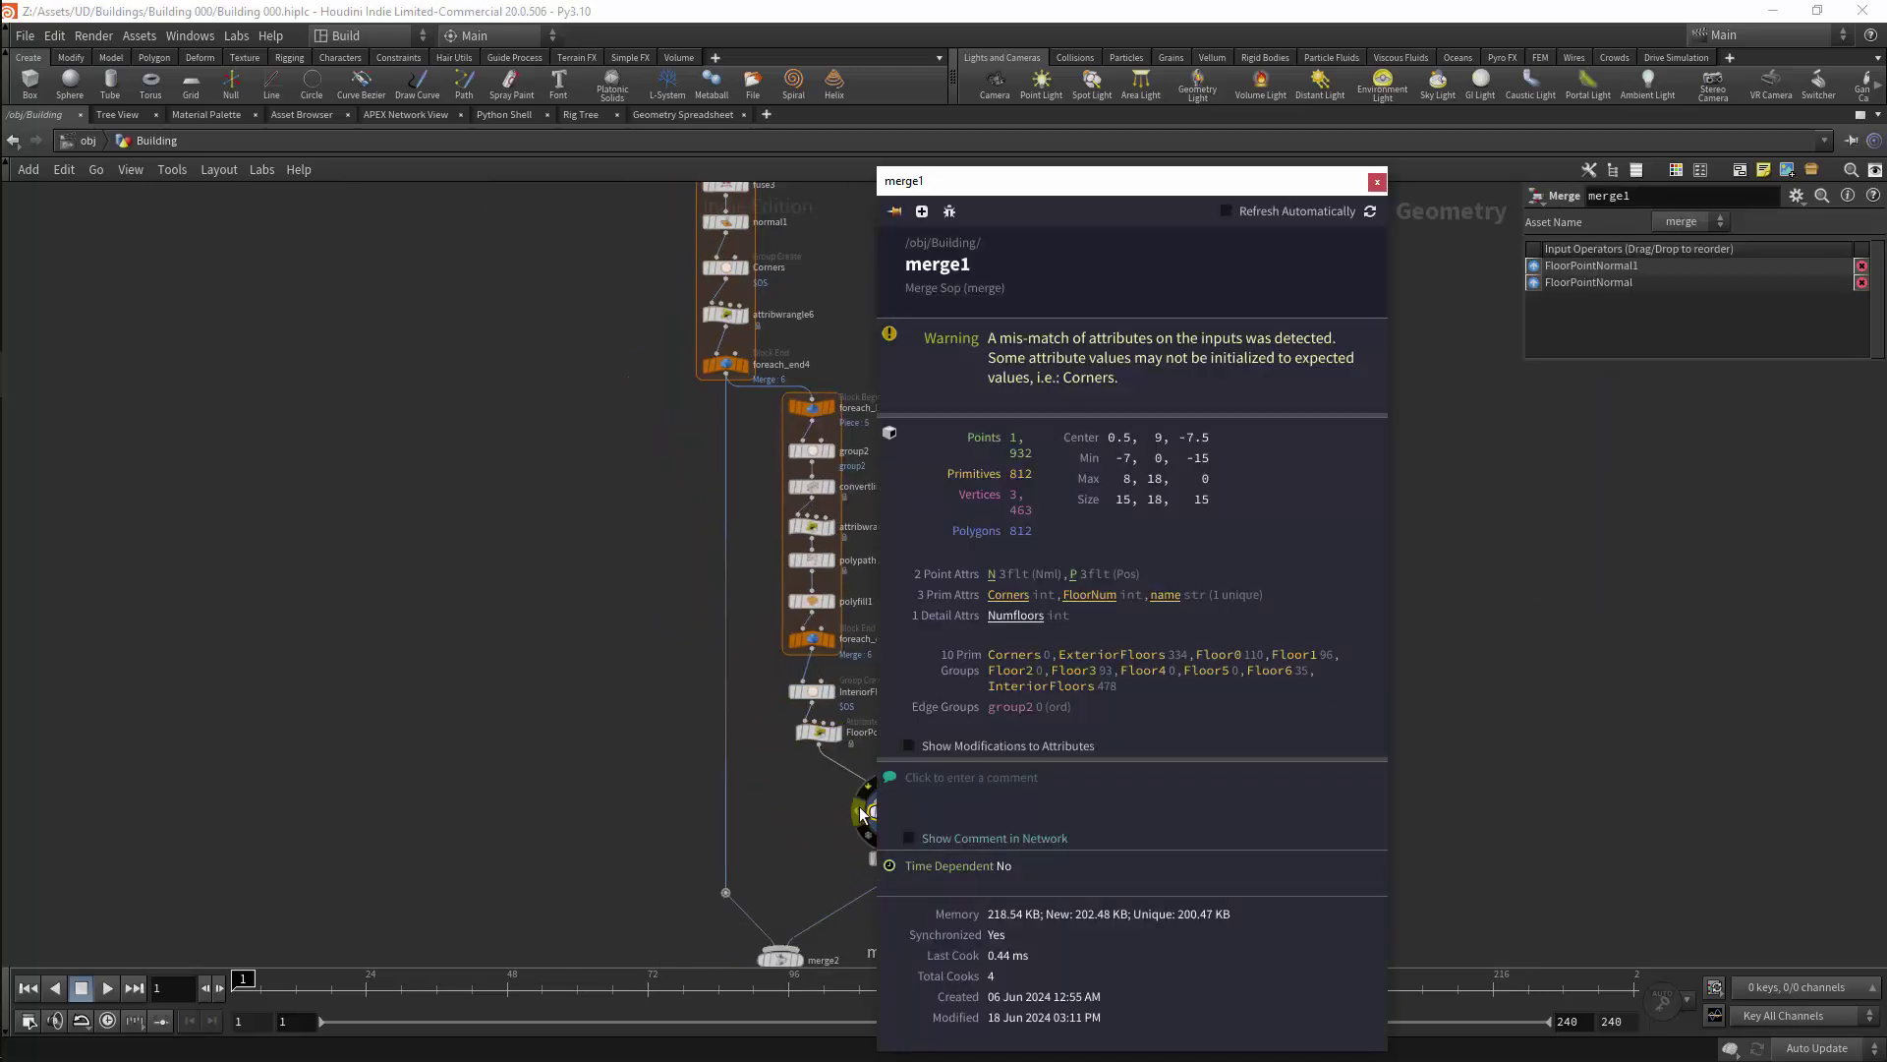
{"action": "left_click", "coordinate": [1377, 184]}
{"action": "left_click_drag", "start_coordinate": [819, 732], "coordinate": [820, 740]}
Step: Insert a new Attribute Wrangle on the wire below FloorPointNormal and name it FloorCorners
{"action": "middle_click_drag", "start_coordinate": [1011, 363], "coordinate": [1055, 766]}
{"action": "scroll", "coordinate": [1021, 646], "scroll_direction": "up", "scroll_amount": 1}
{"action": "key", "text": "Tab"}
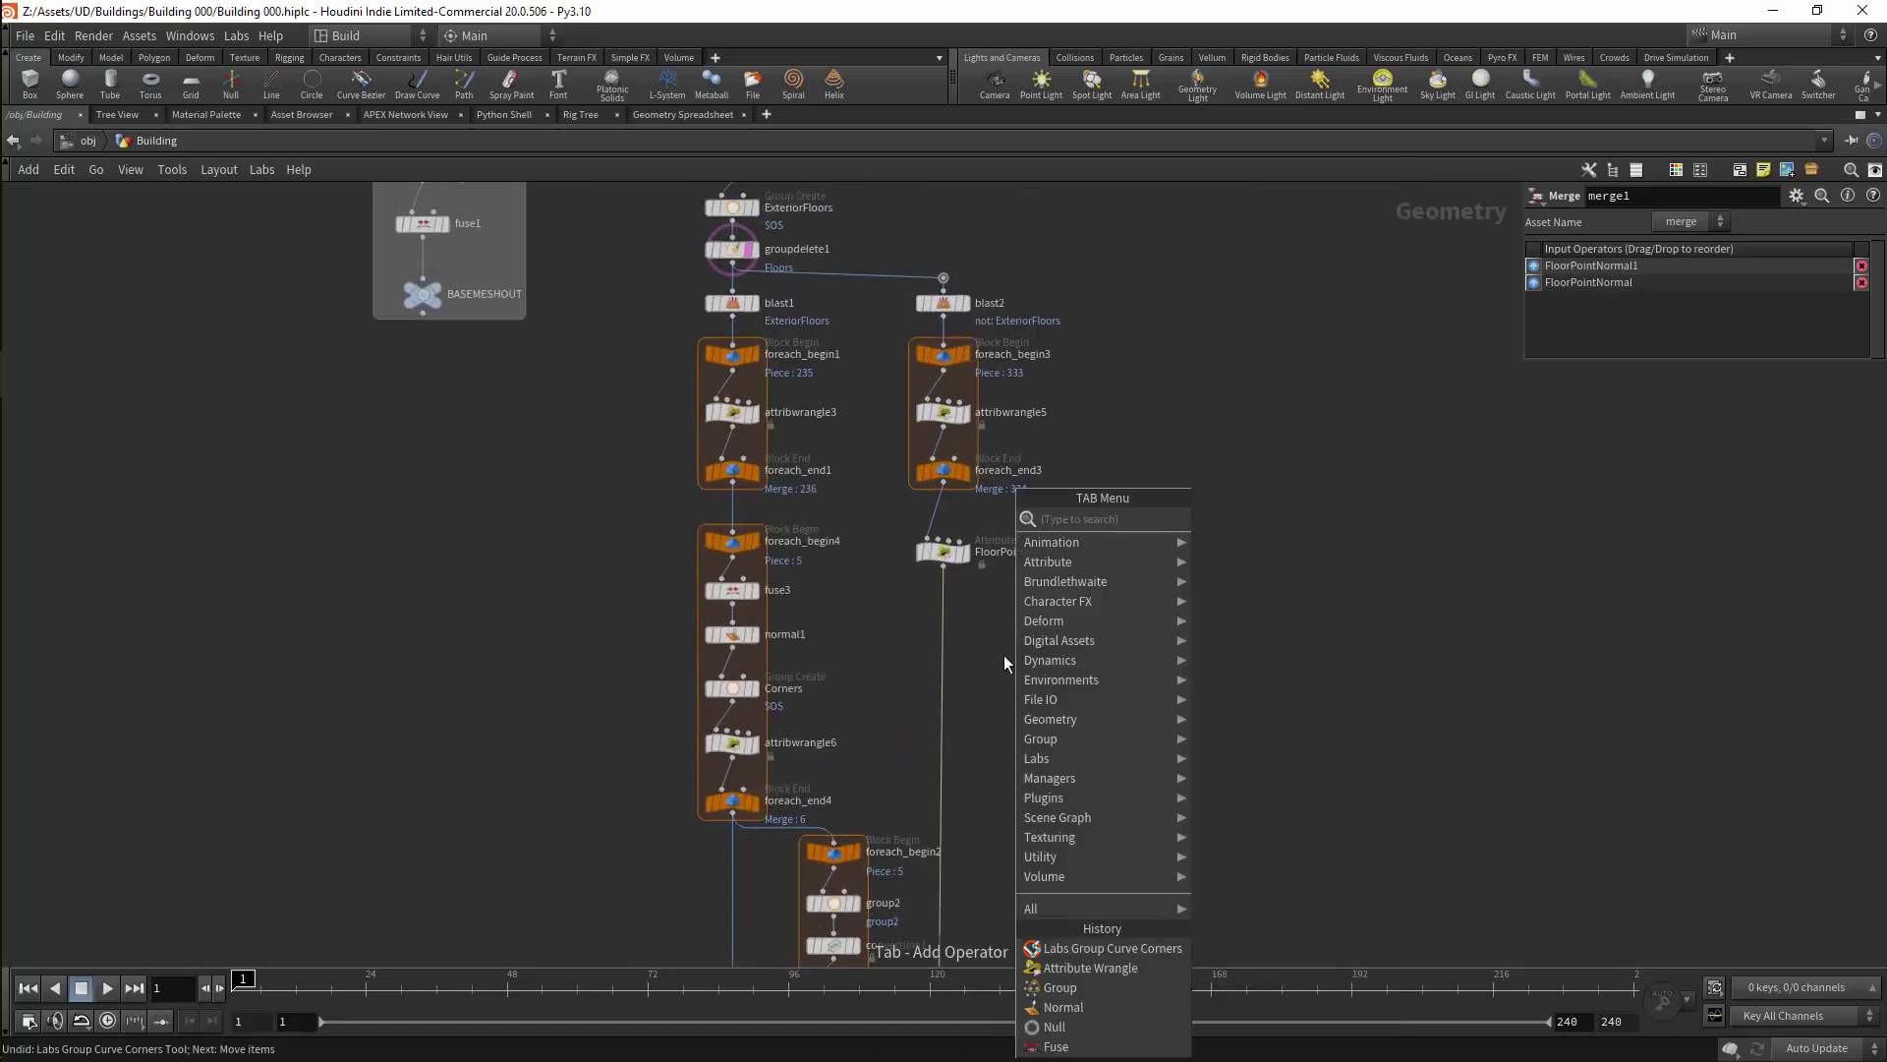
{"action": "type", "text": "atw"}
{"action": "key", "text": "Return"}
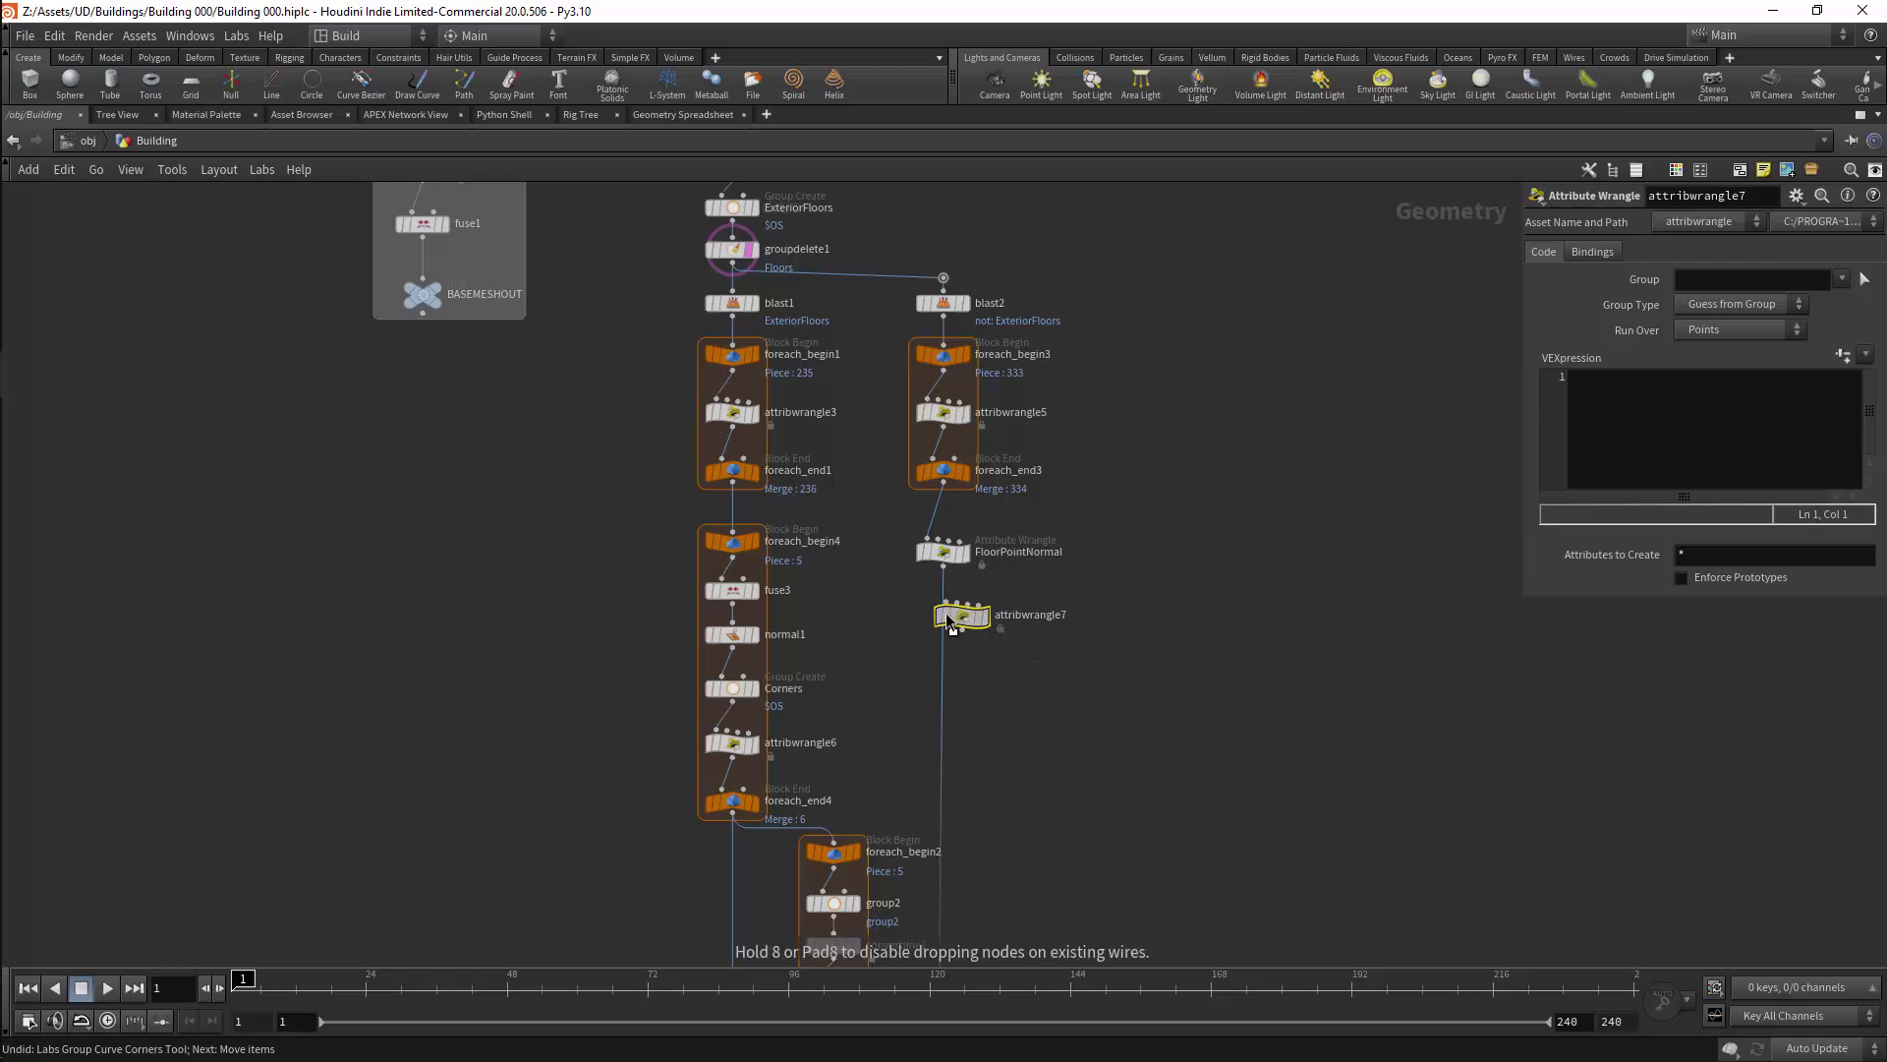
{"action": "left_click", "coordinate": [1018, 612]}
{"action": "double_click", "coordinate": [1018, 611]}
{"action": "type", "text": "Fl"}
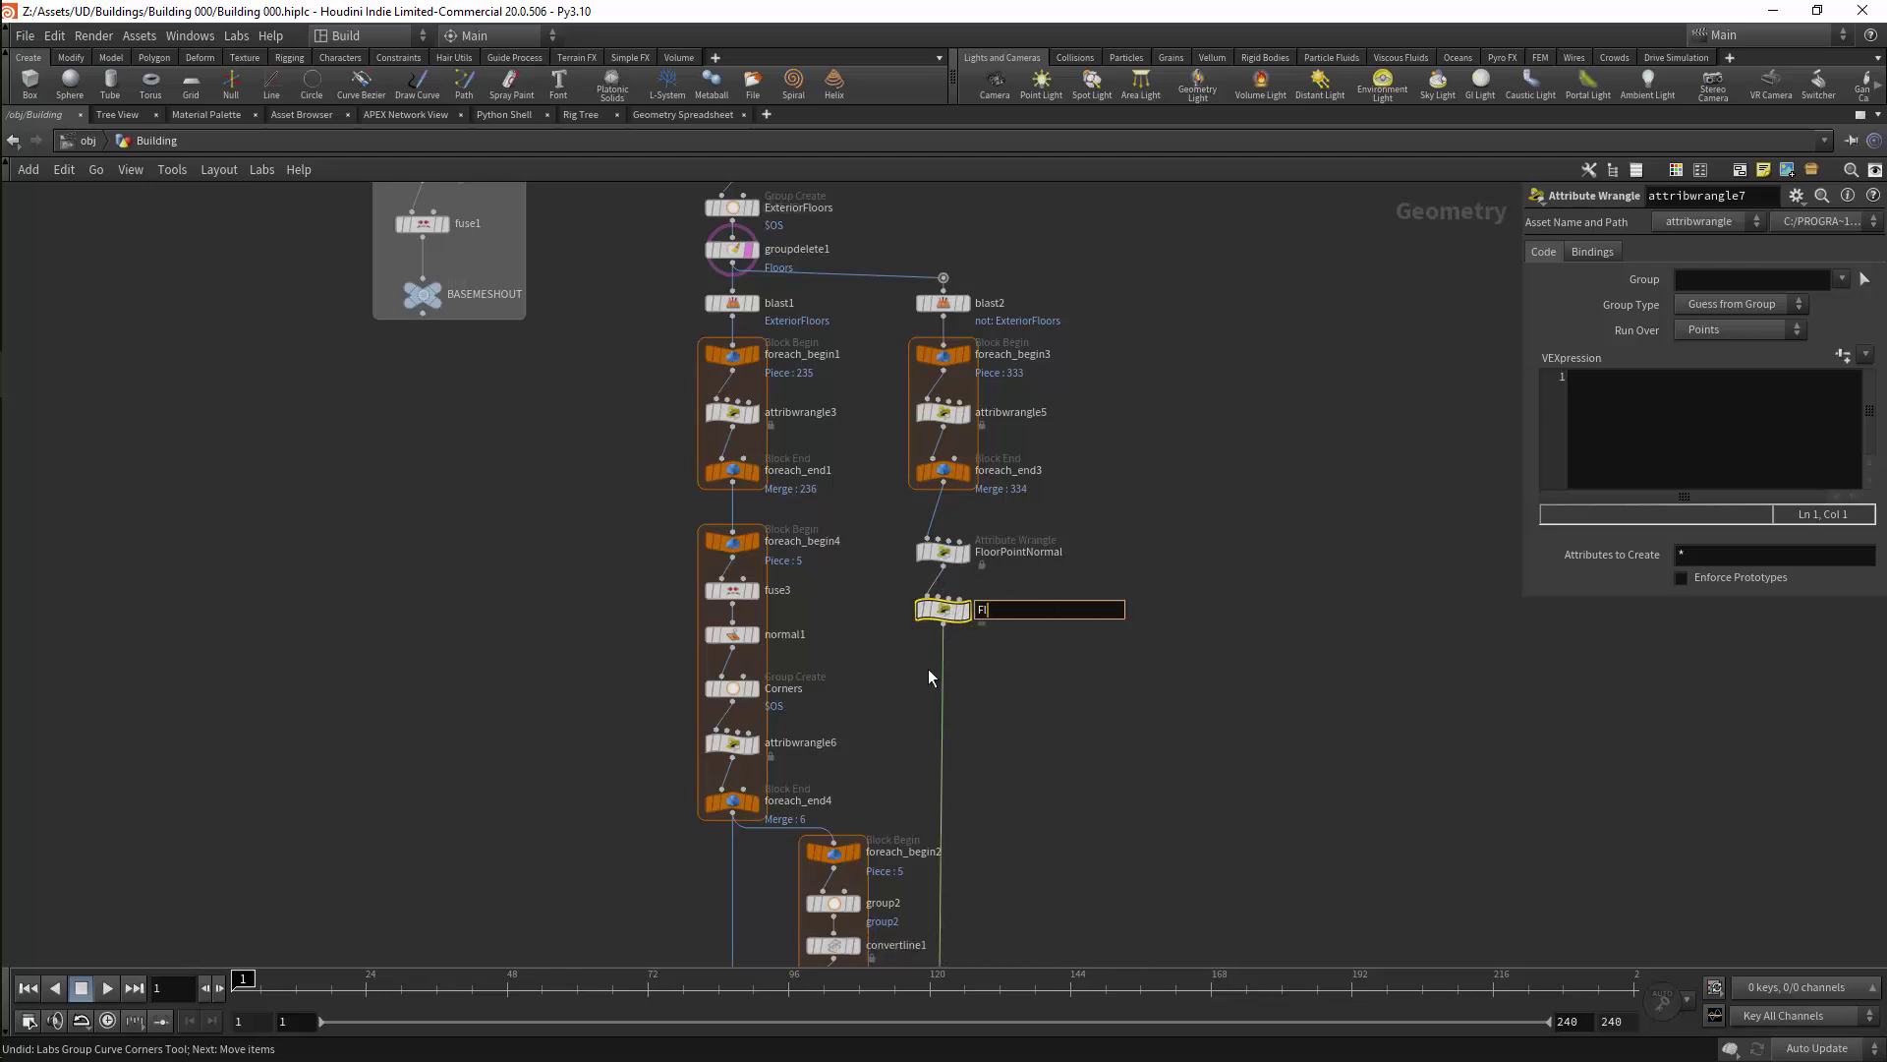
{"action": "type", "text": "oorCorners"}
{"action": "key", "text": "Return"}
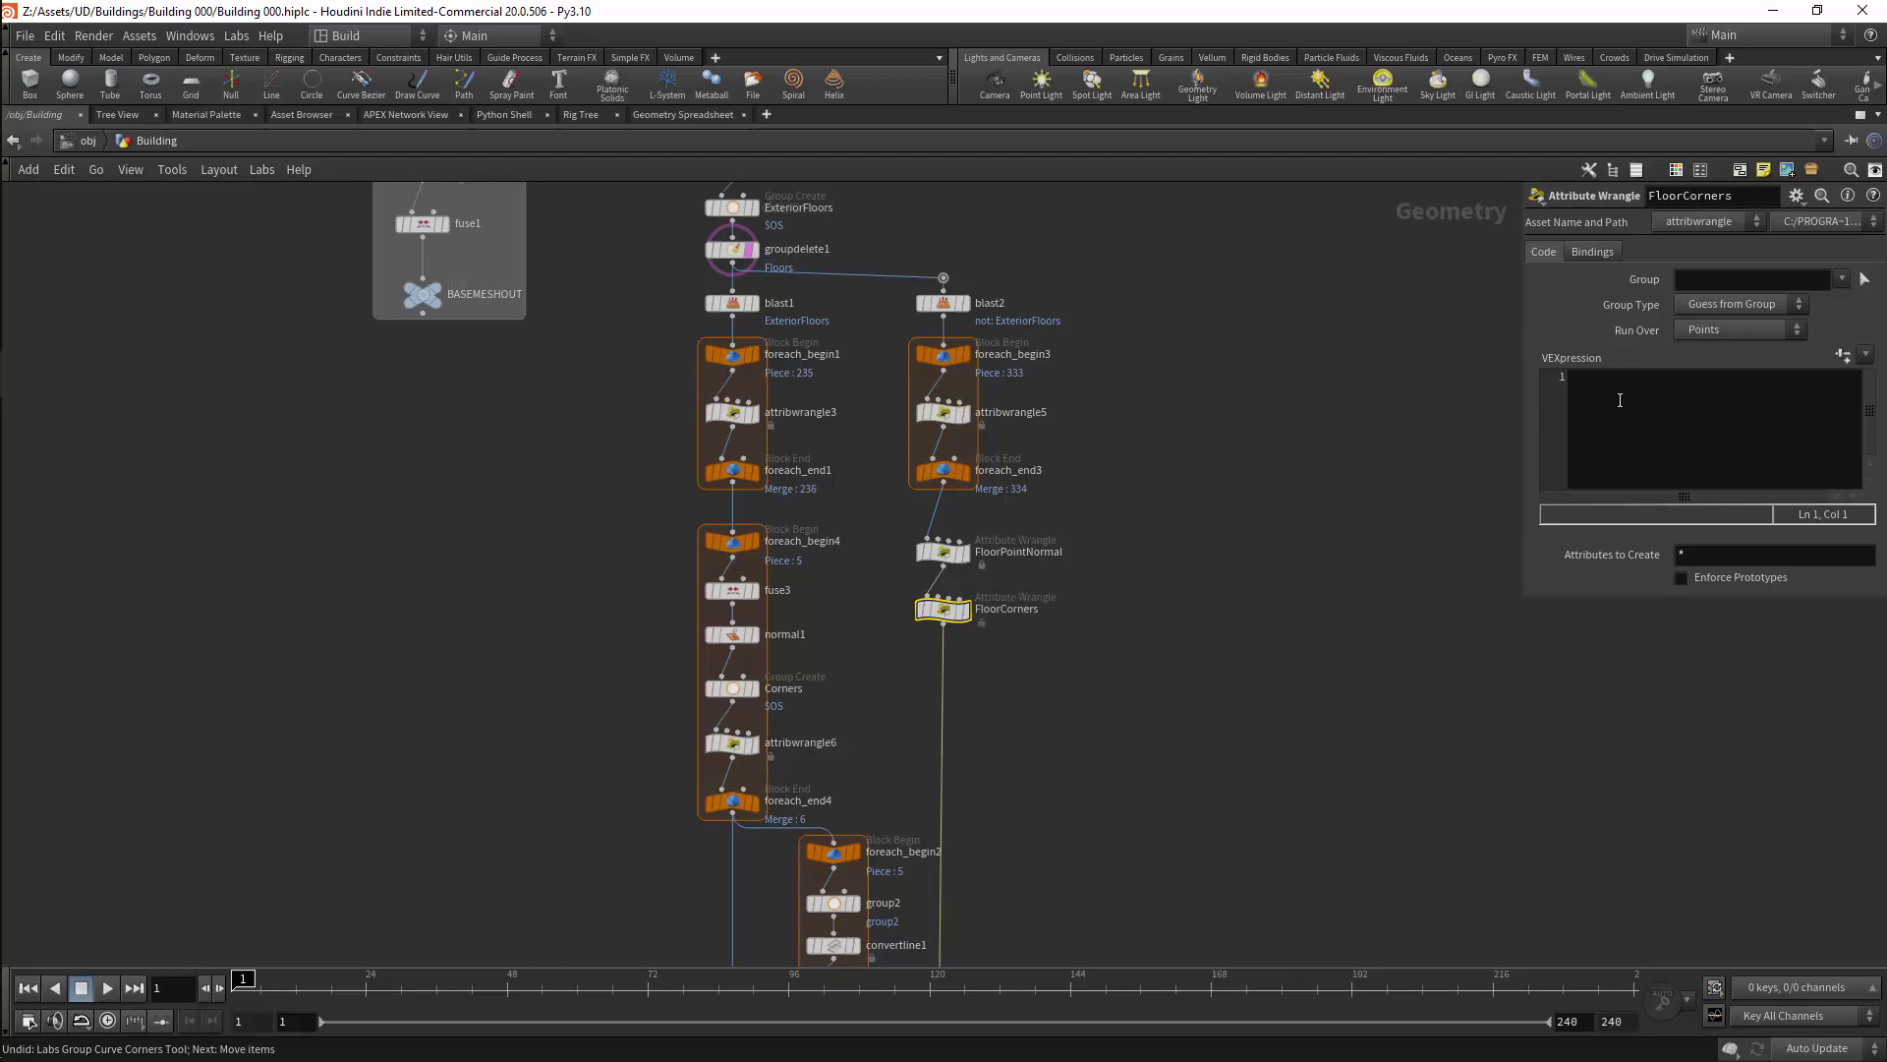
Step: Write i@Corners=0; in FloorCorners and set it to run over Primitives
{"action": "left_click", "coordinate": [1620, 400]}
{"action": "type", "text": "i@Corners=0;"}
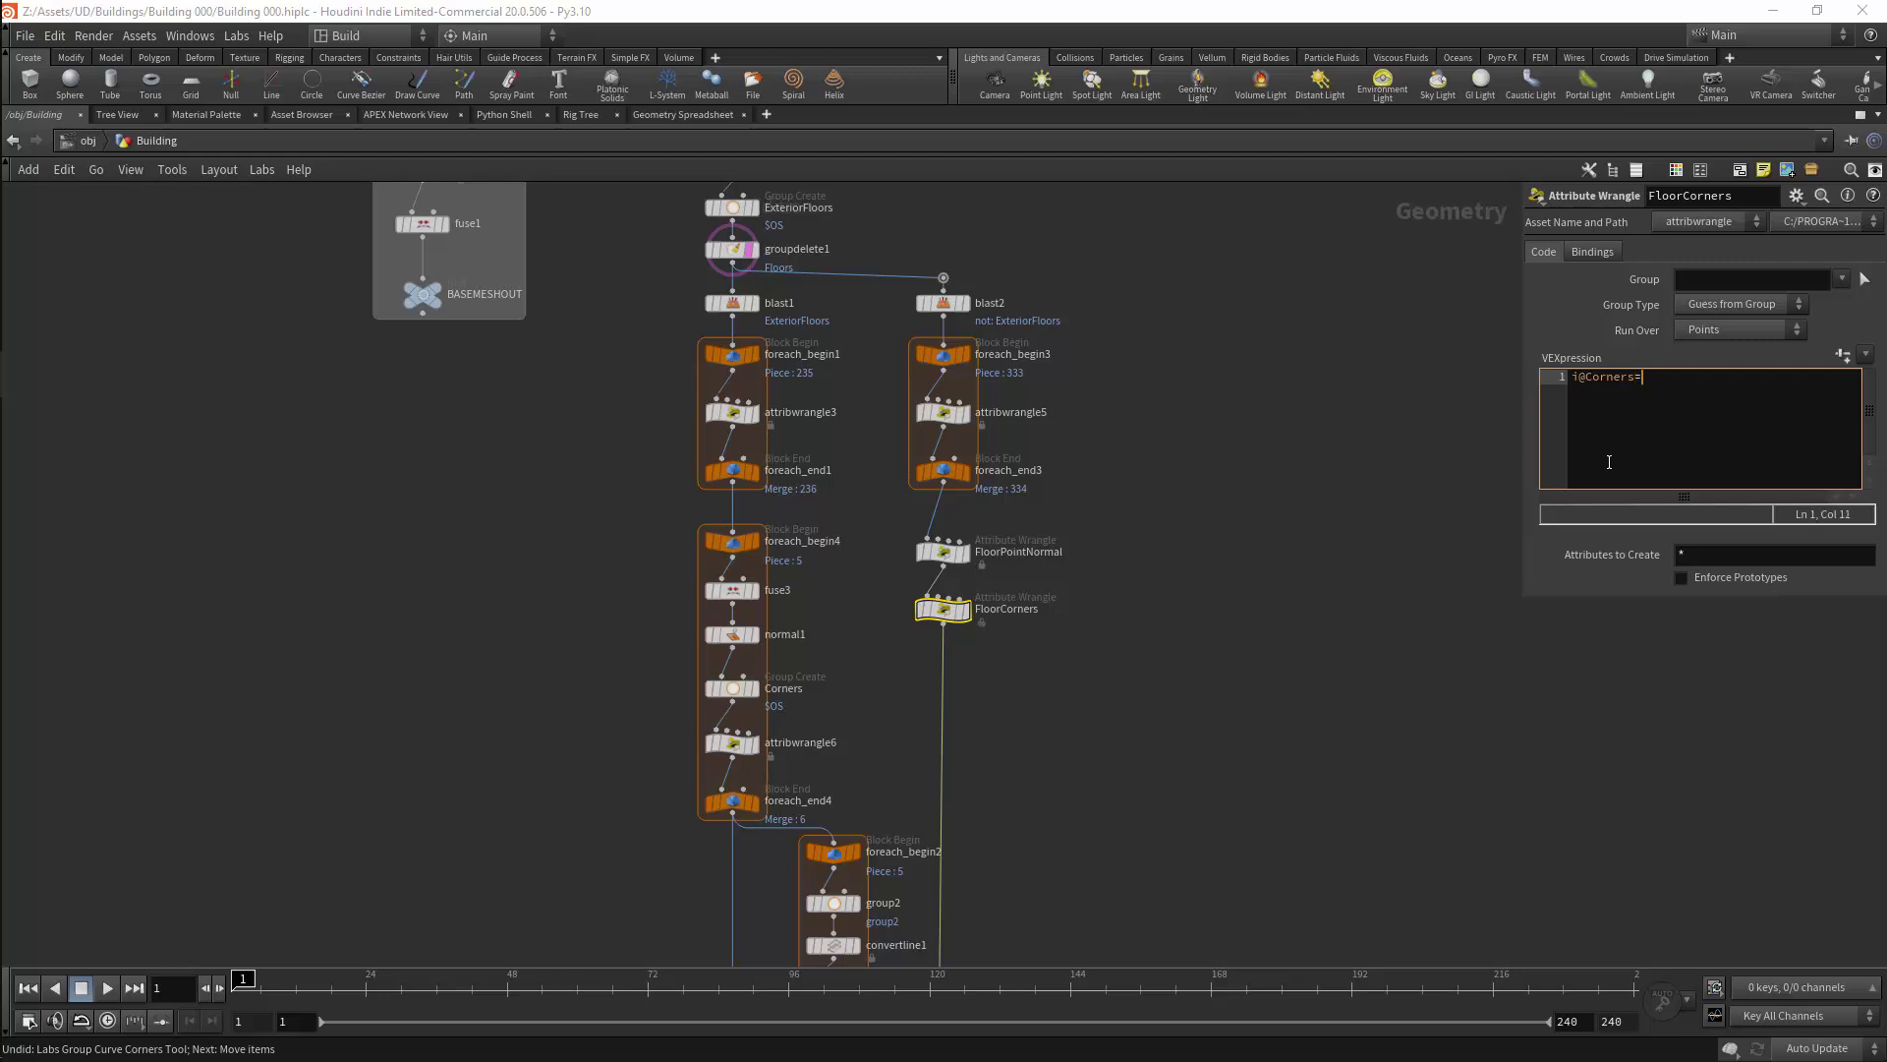
{"action": "left_click", "coordinate": [1722, 328]}
{"action": "left_click", "coordinate": [1710, 371]}
{"action": "left_click", "coordinate": [1223, 500]}
Step: Recheck merge1 for mismatched input attributes and display fuse2's output
{"action": "scroll", "coordinate": [1222, 501], "scroll_direction": "down", "scroll_amount": 3}
{"action": "middle_click_drag", "start_coordinate": [1143, 536], "coordinate": [1194, 240]}
{"action": "scroll", "coordinate": [1180, 581], "scroll_direction": "up", "scroll_amount": 3}
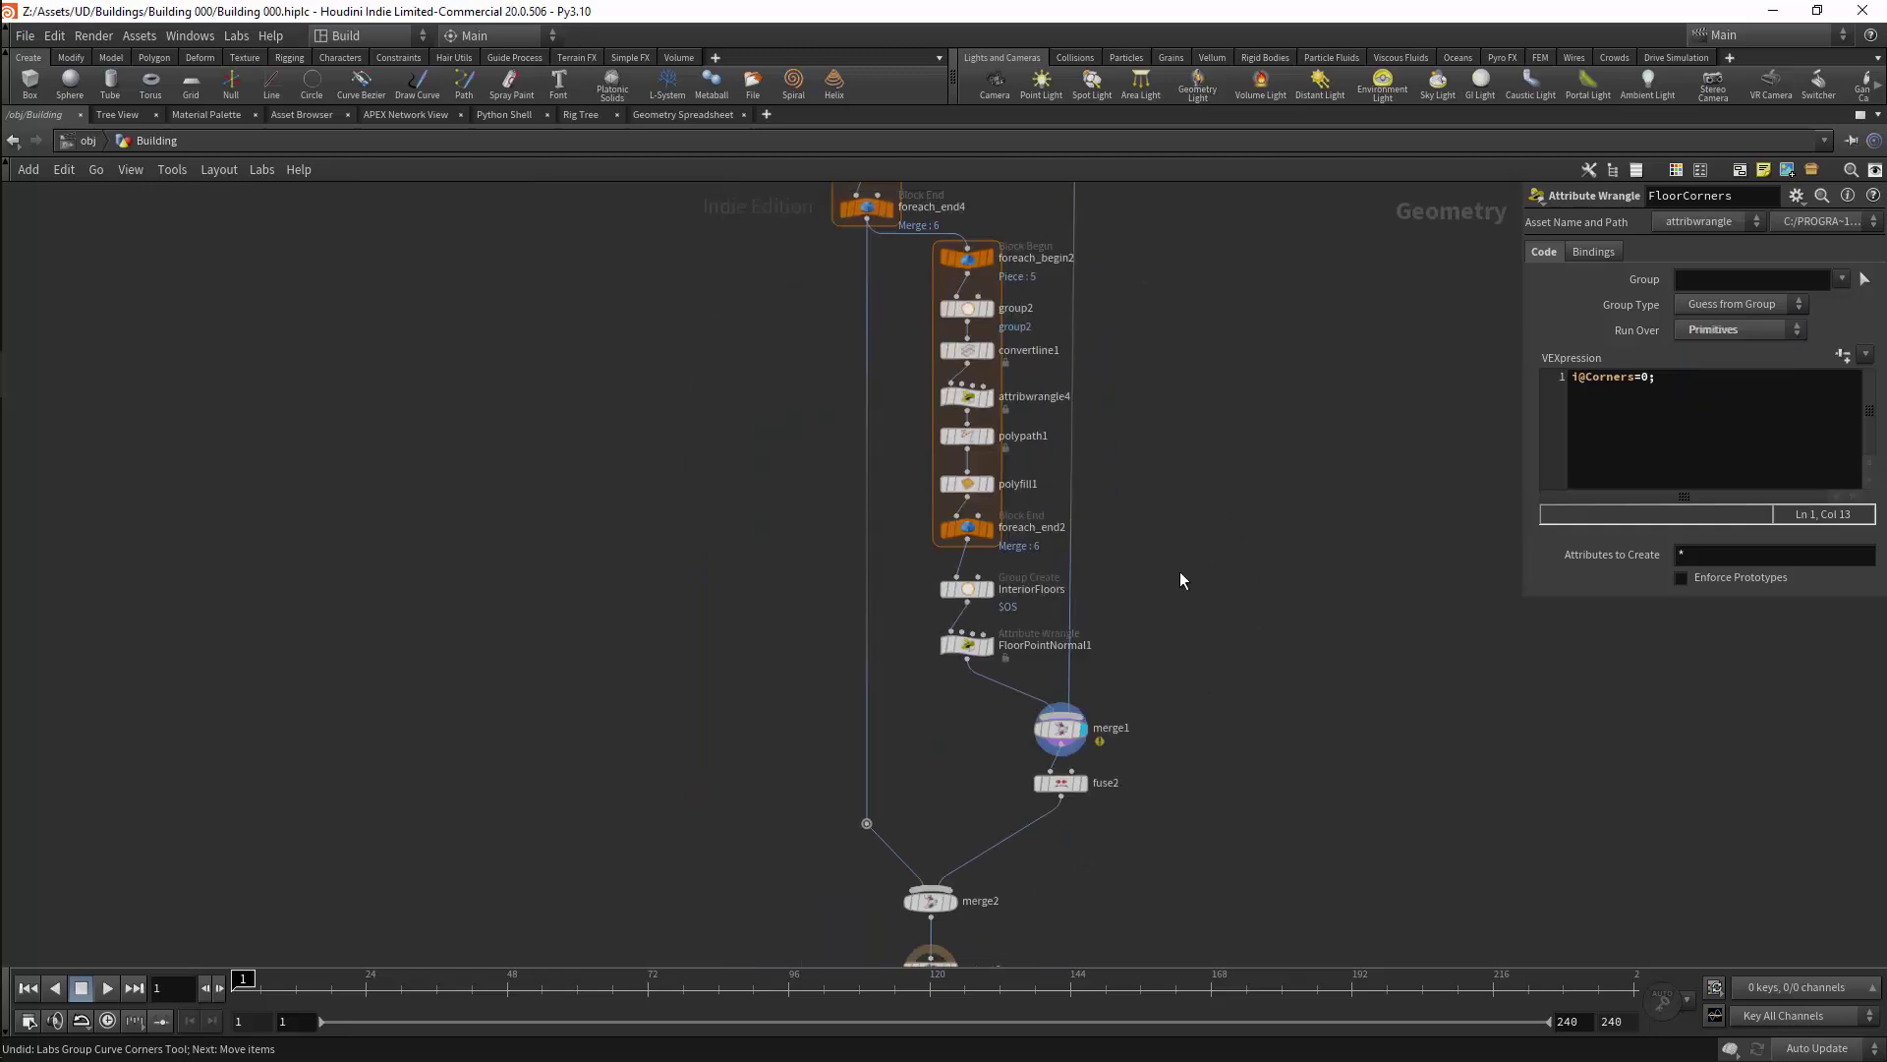
{"action": "left_click", "coordinate": [1059, 728]}
{"action": "middle_click", "coordinate": [1060, 729]}
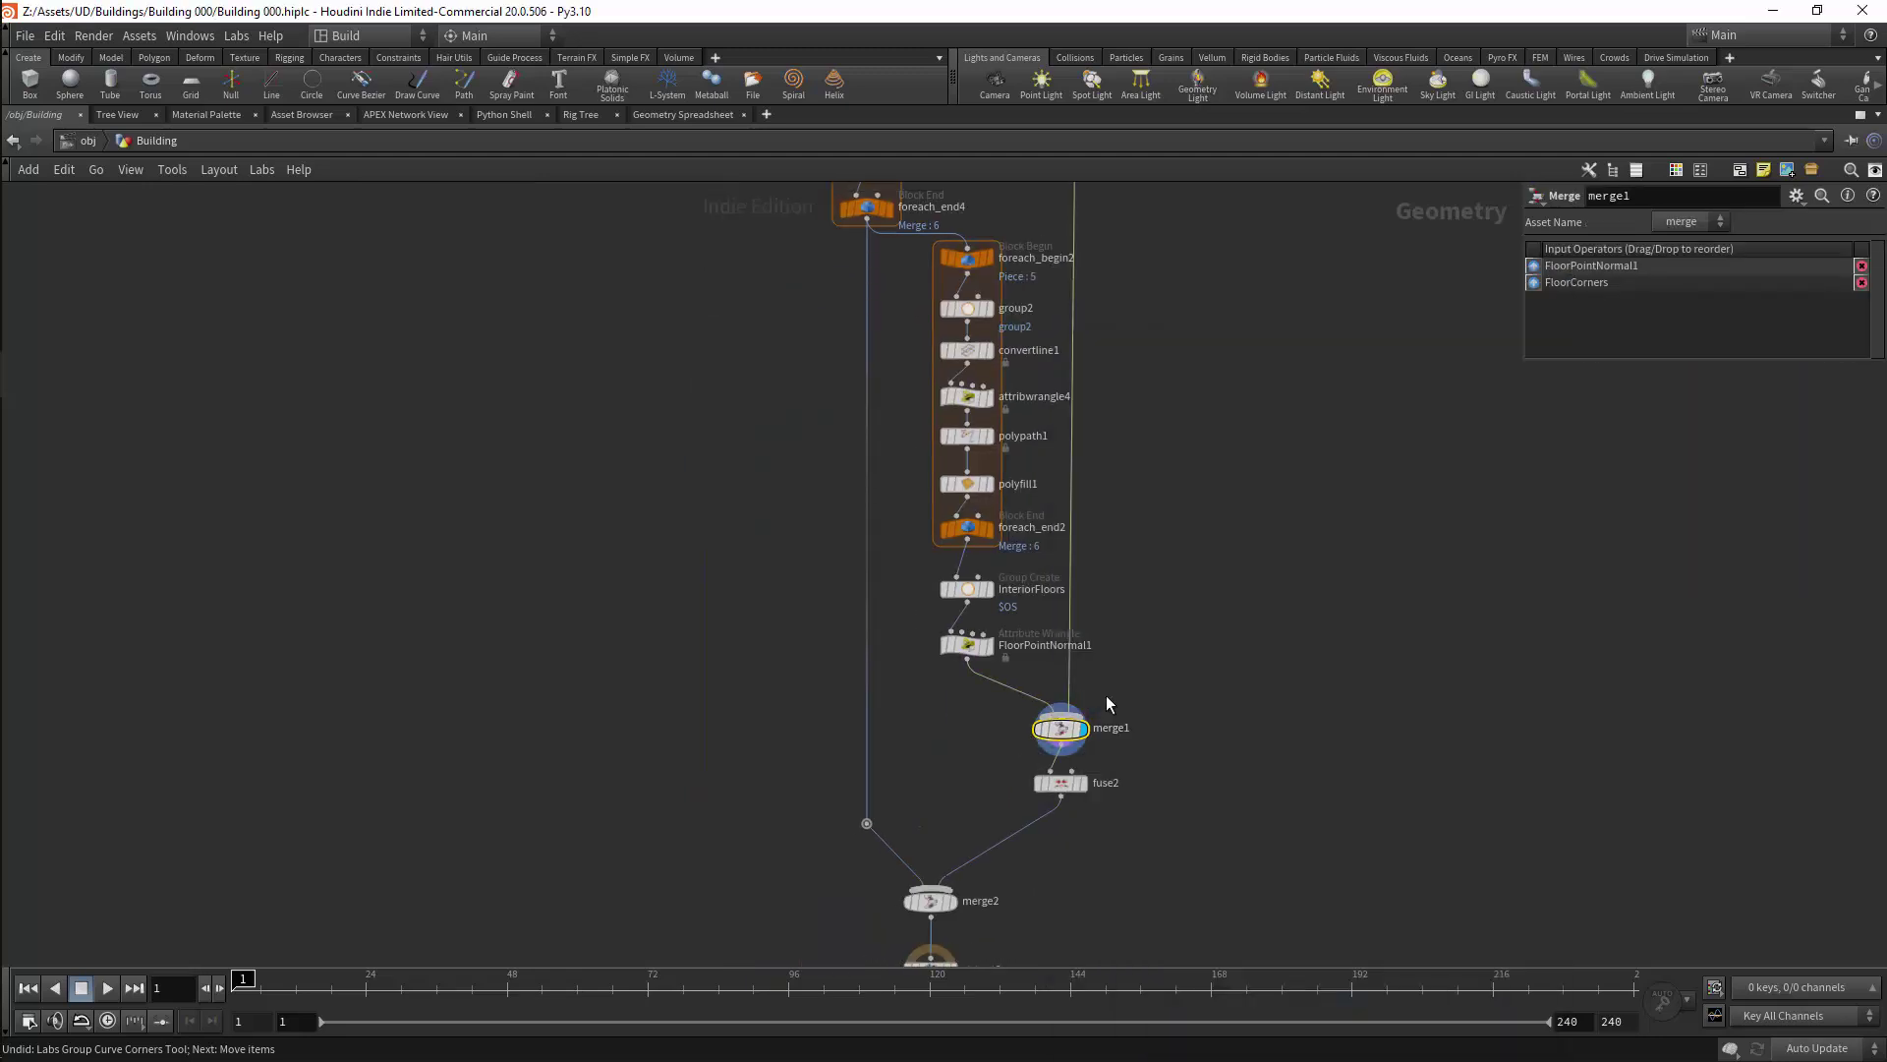
{"action": "scroll", "coordinate": [1121, 737], "scroll_direction": "down", "scroll_amount": 3}
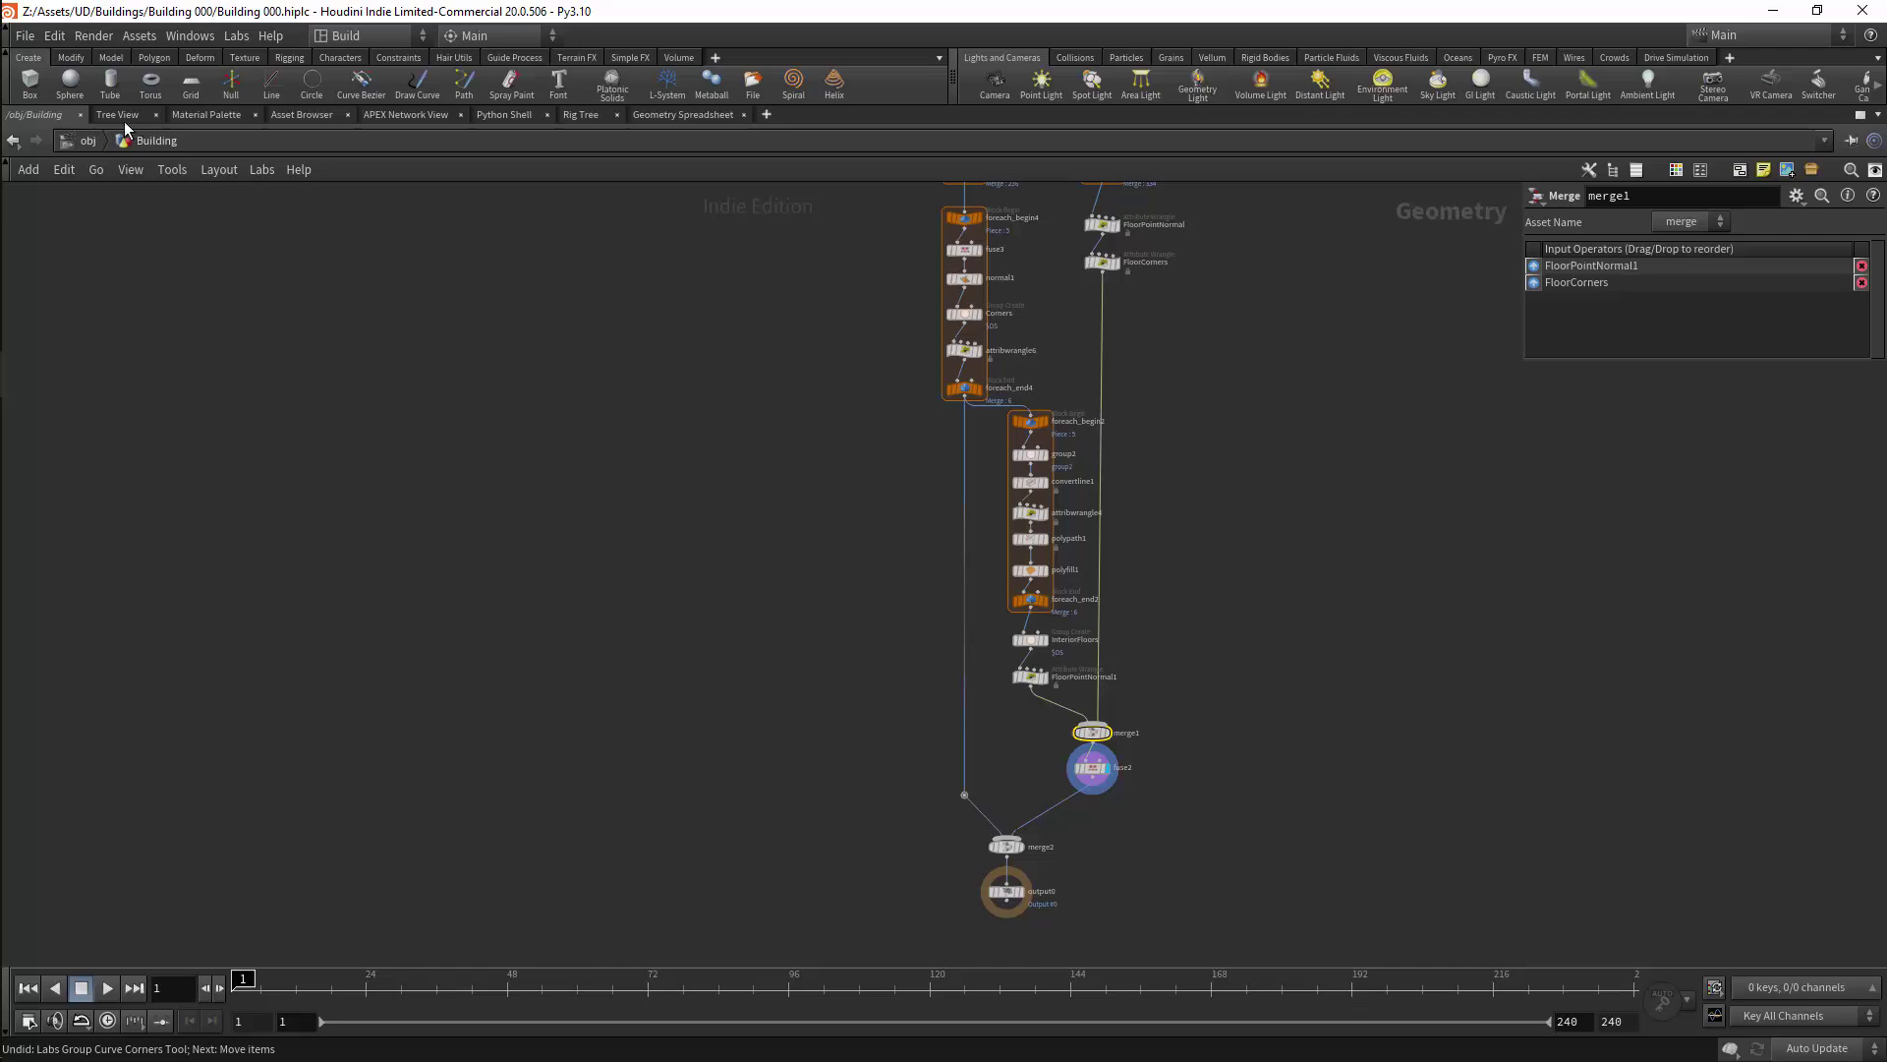
Step: Restore the split layout, turn on point normals in the viewport and examine their direction on the floors
{"action": "key", "text": "ctrl+b"}
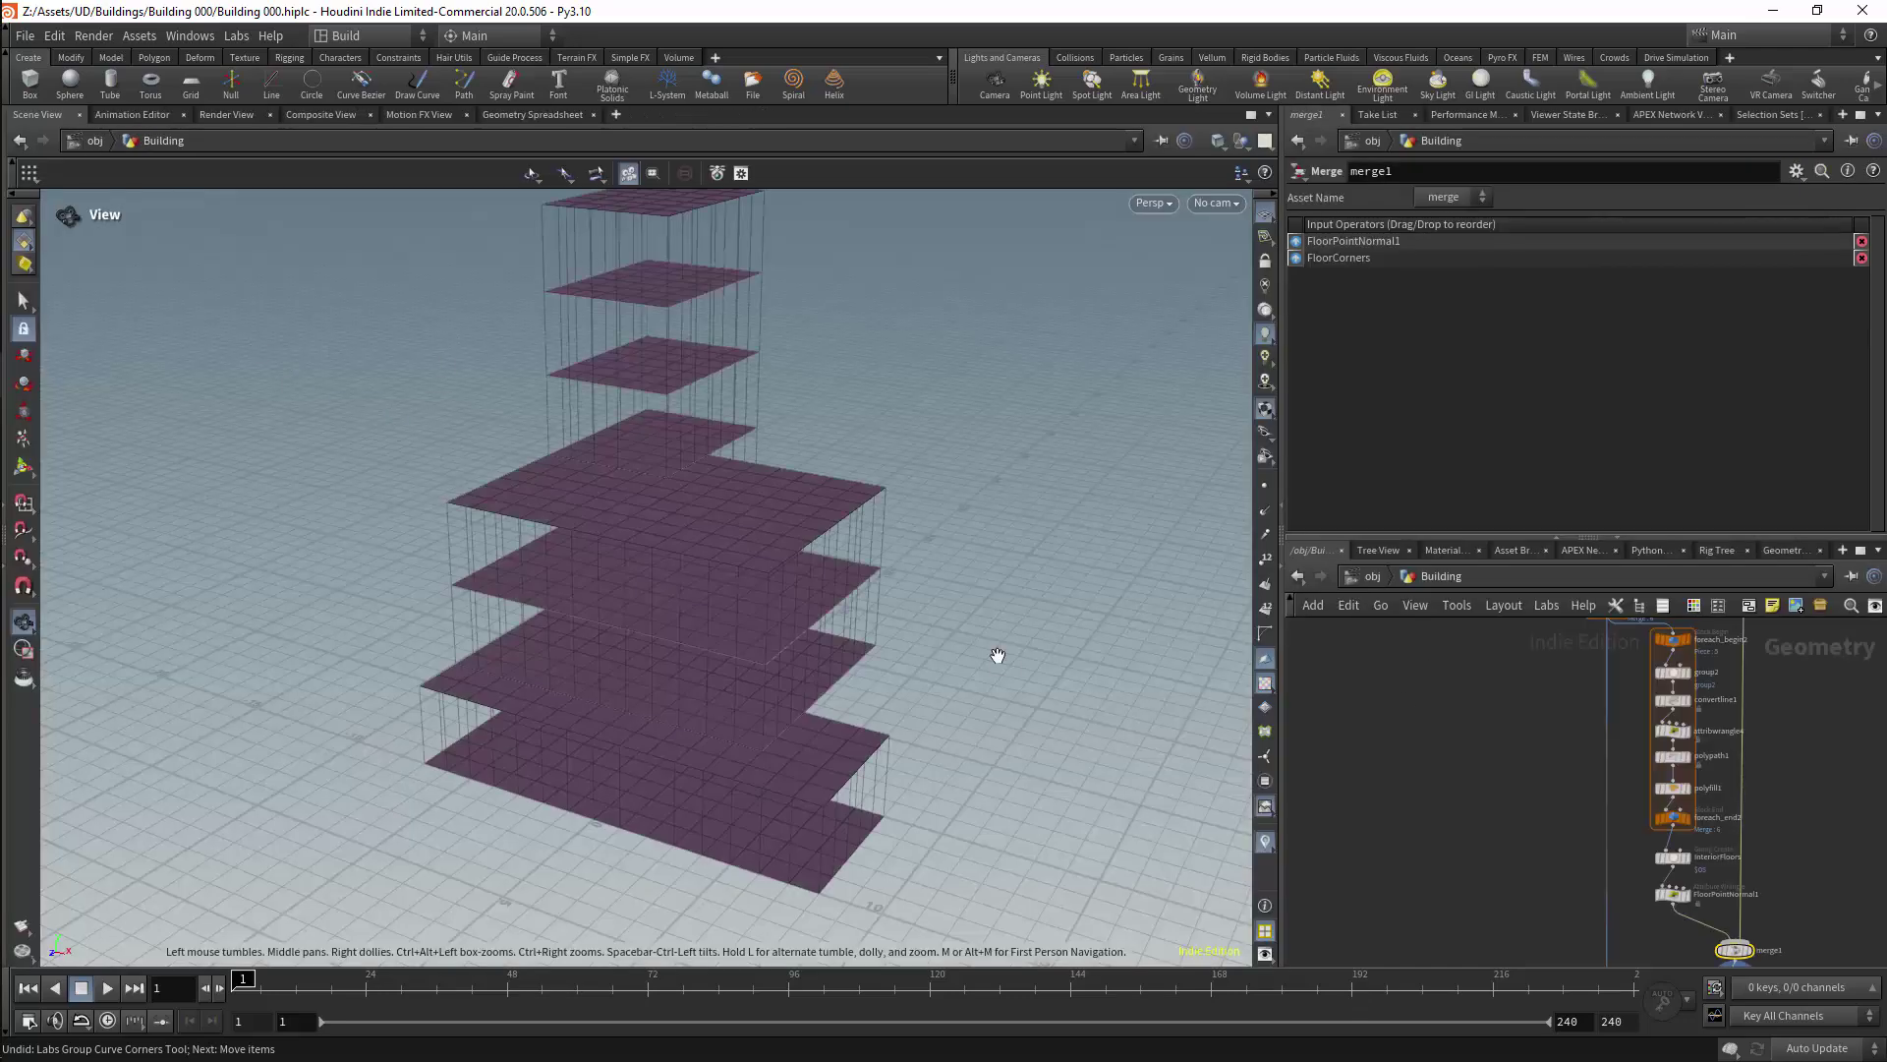
{"action": "left_click_drag", "start_coordinate": [902, 677], "coordinate": [781, 534]}
{"action": "left_click", "coordinate": [1269, 510]}
{"action": "scroll", "coordinate": [890, 747], "scroll_direction": "up", "scroll_amount": 5}
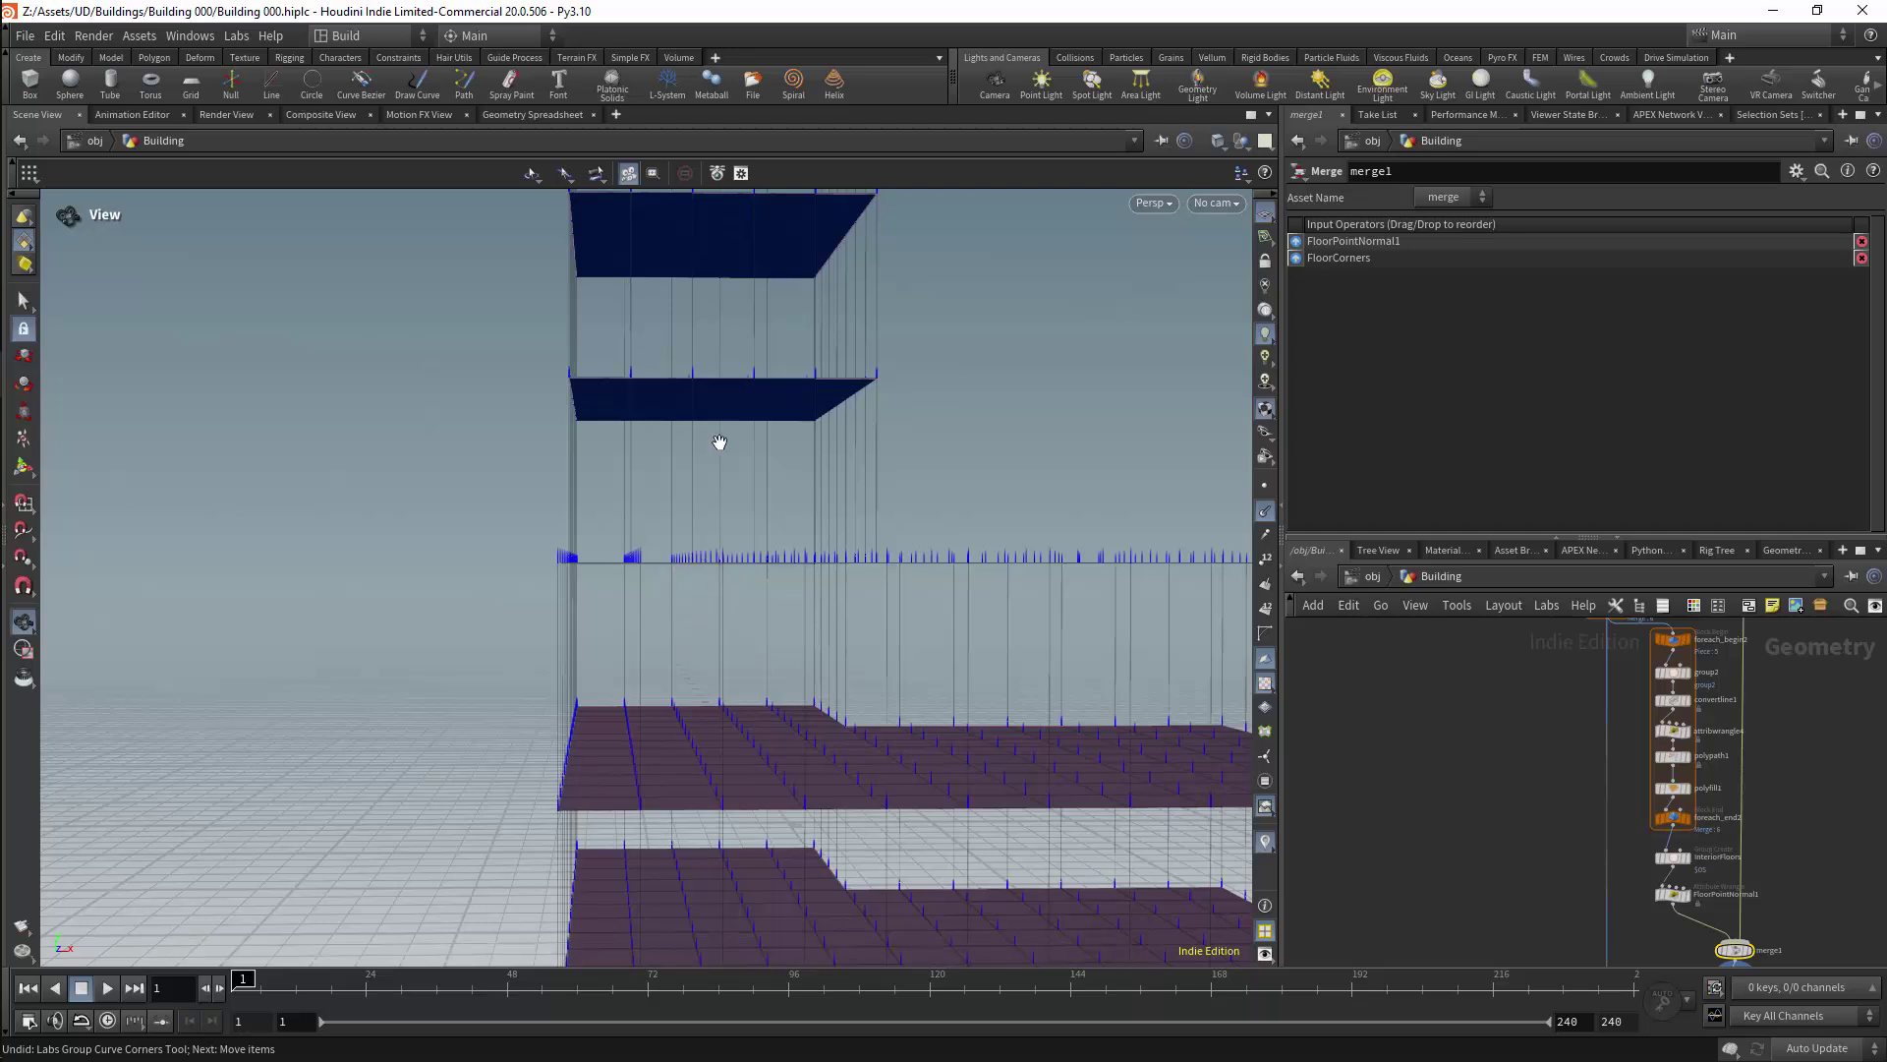
{"action": "left_click_drag", "start_coordinate": [717, 615], "coordinate": [779, 488]}
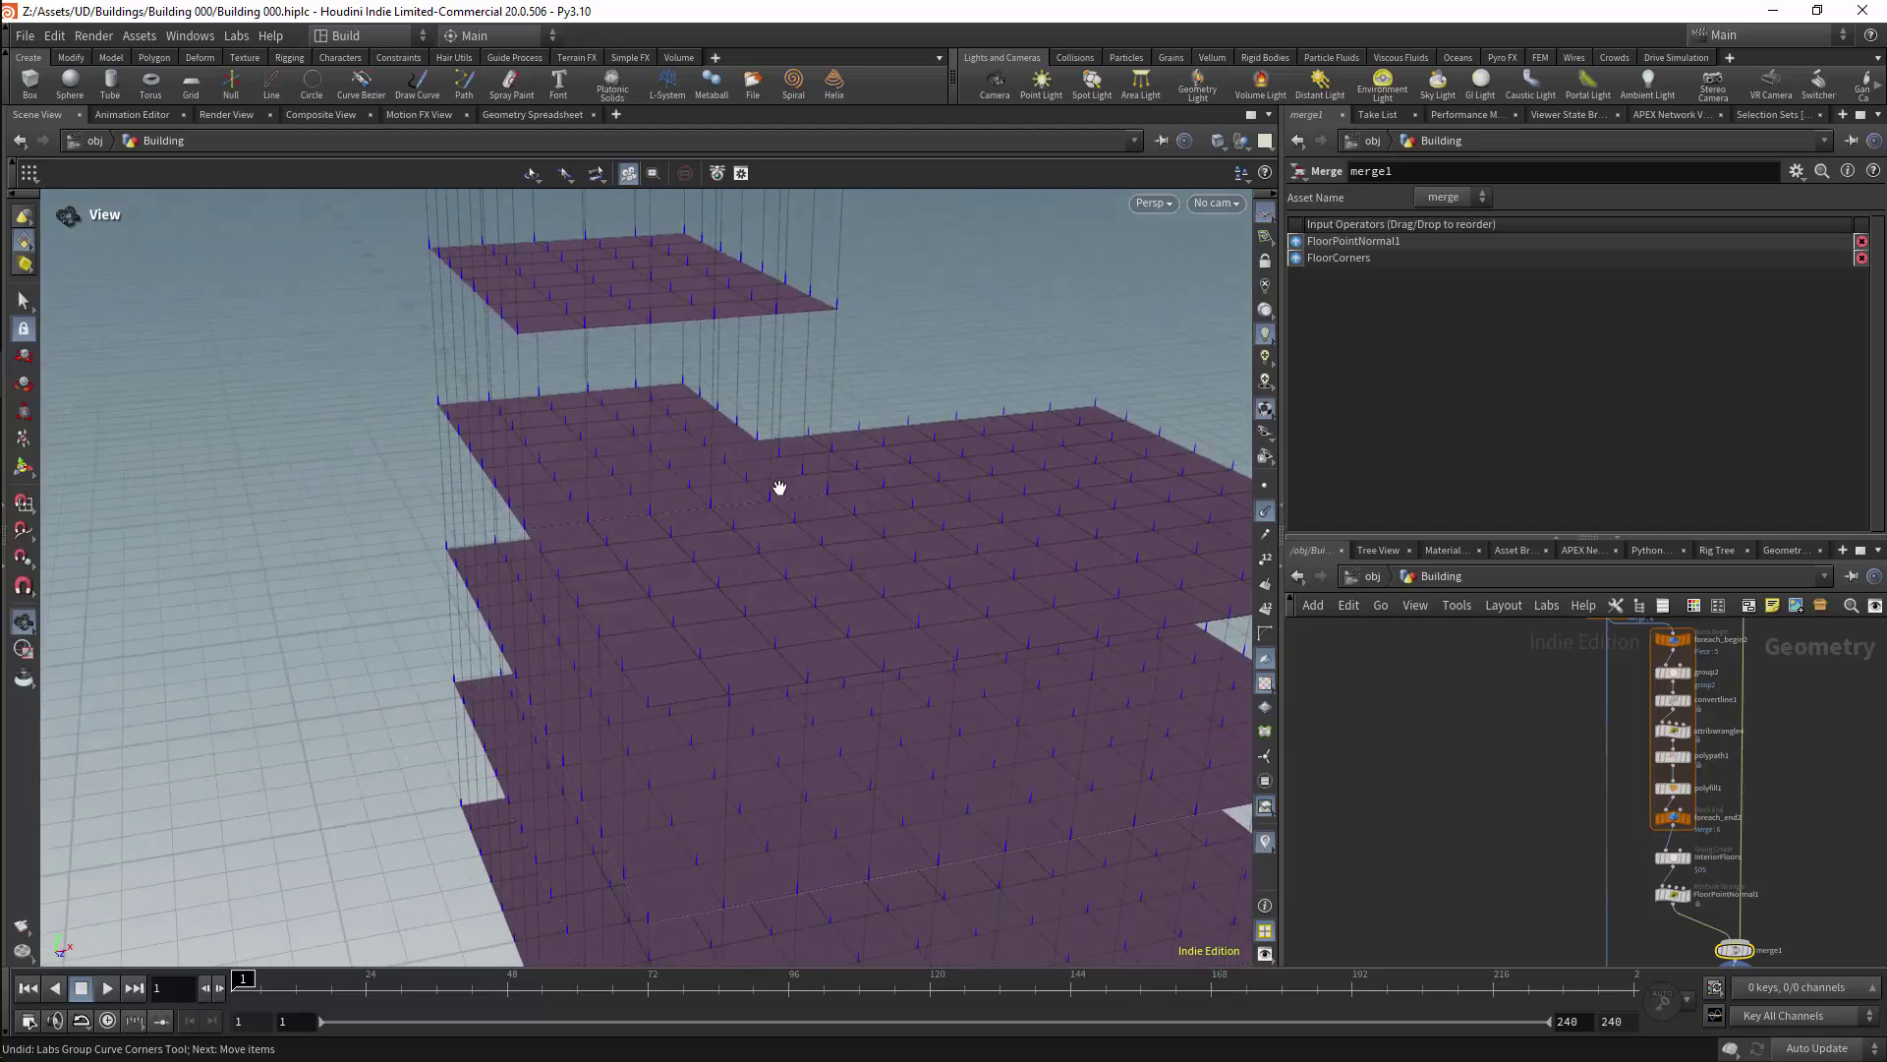
Step: Show the primitive group list in the viewport, display merge2 and inspect the combined walls and floors
{"action": "key", "text": "h"}
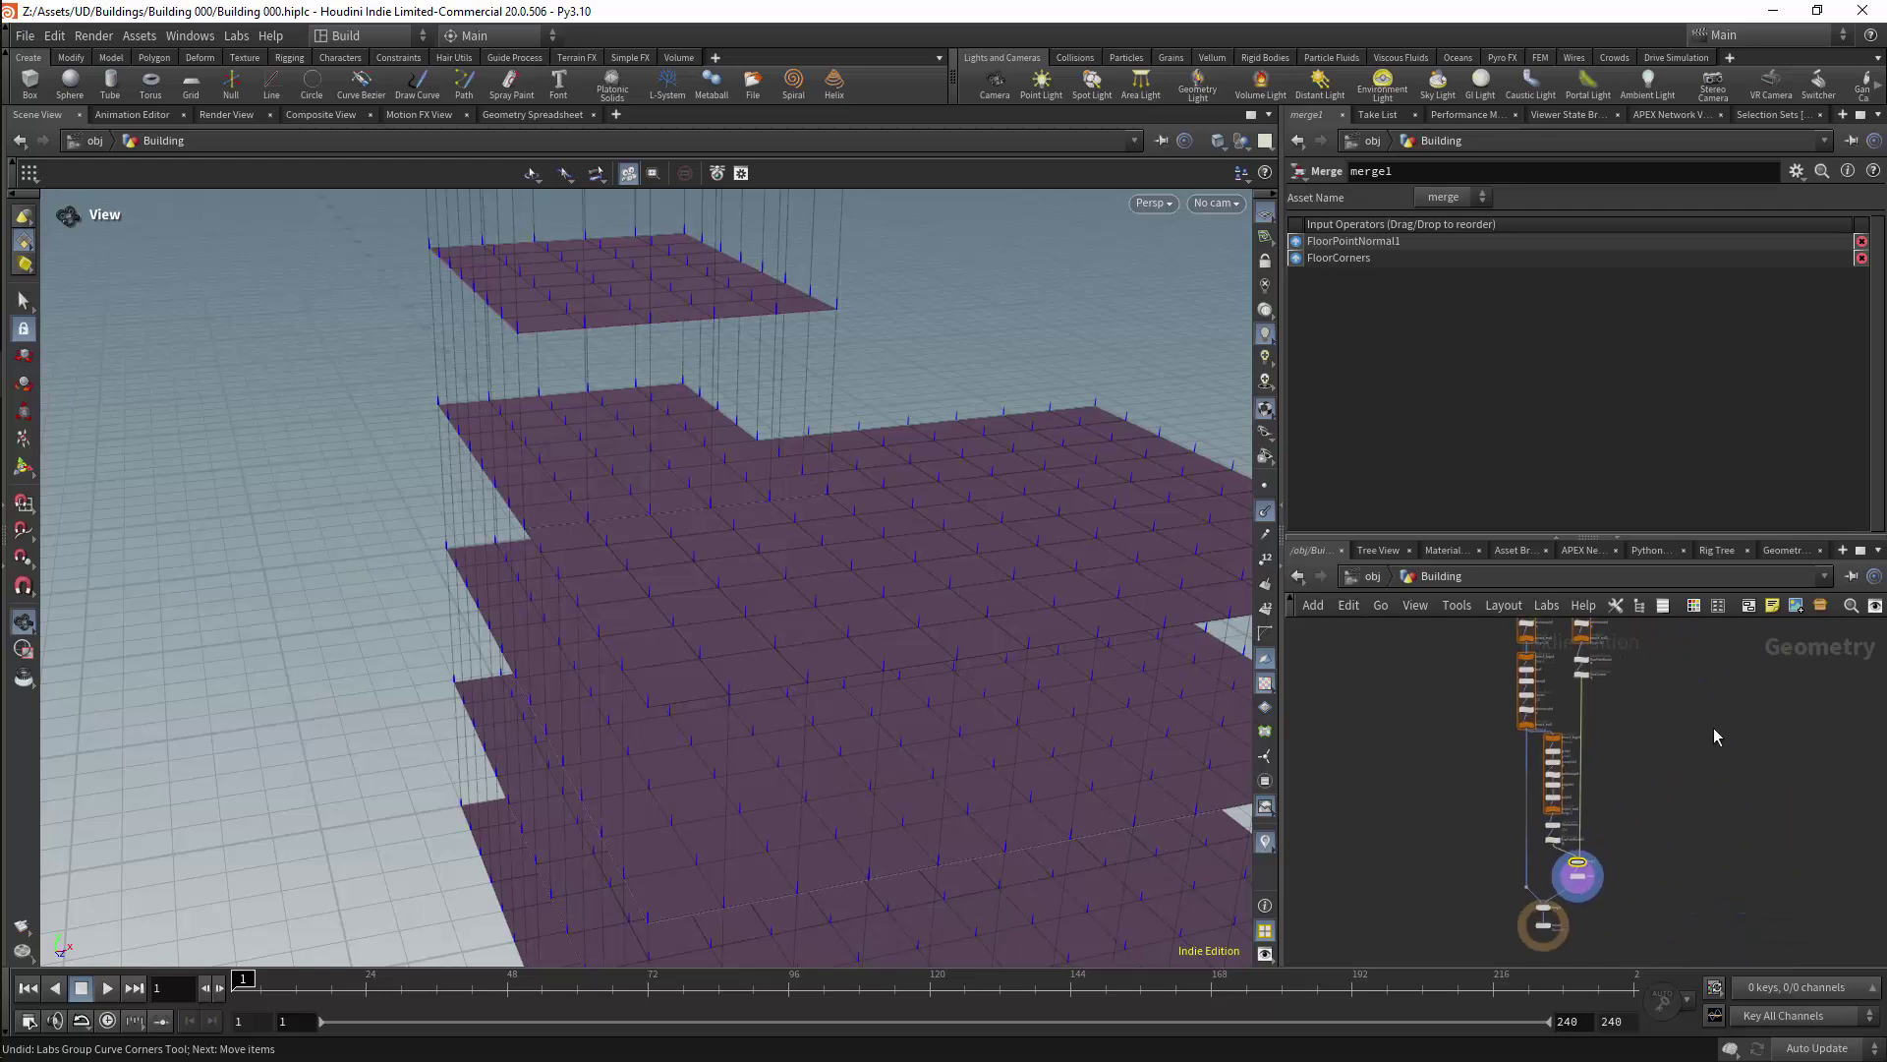
{"action": "middle_click_drag", "start_coordinate": [1668, 865], "coordinate": [1790, 791]}
{"action": "scroll", "coordinate": [1651, 751], "scroll_direction": "up", "scroll_amount": 6}
{"action": "left_click", "coordinate": [1507, 787]}
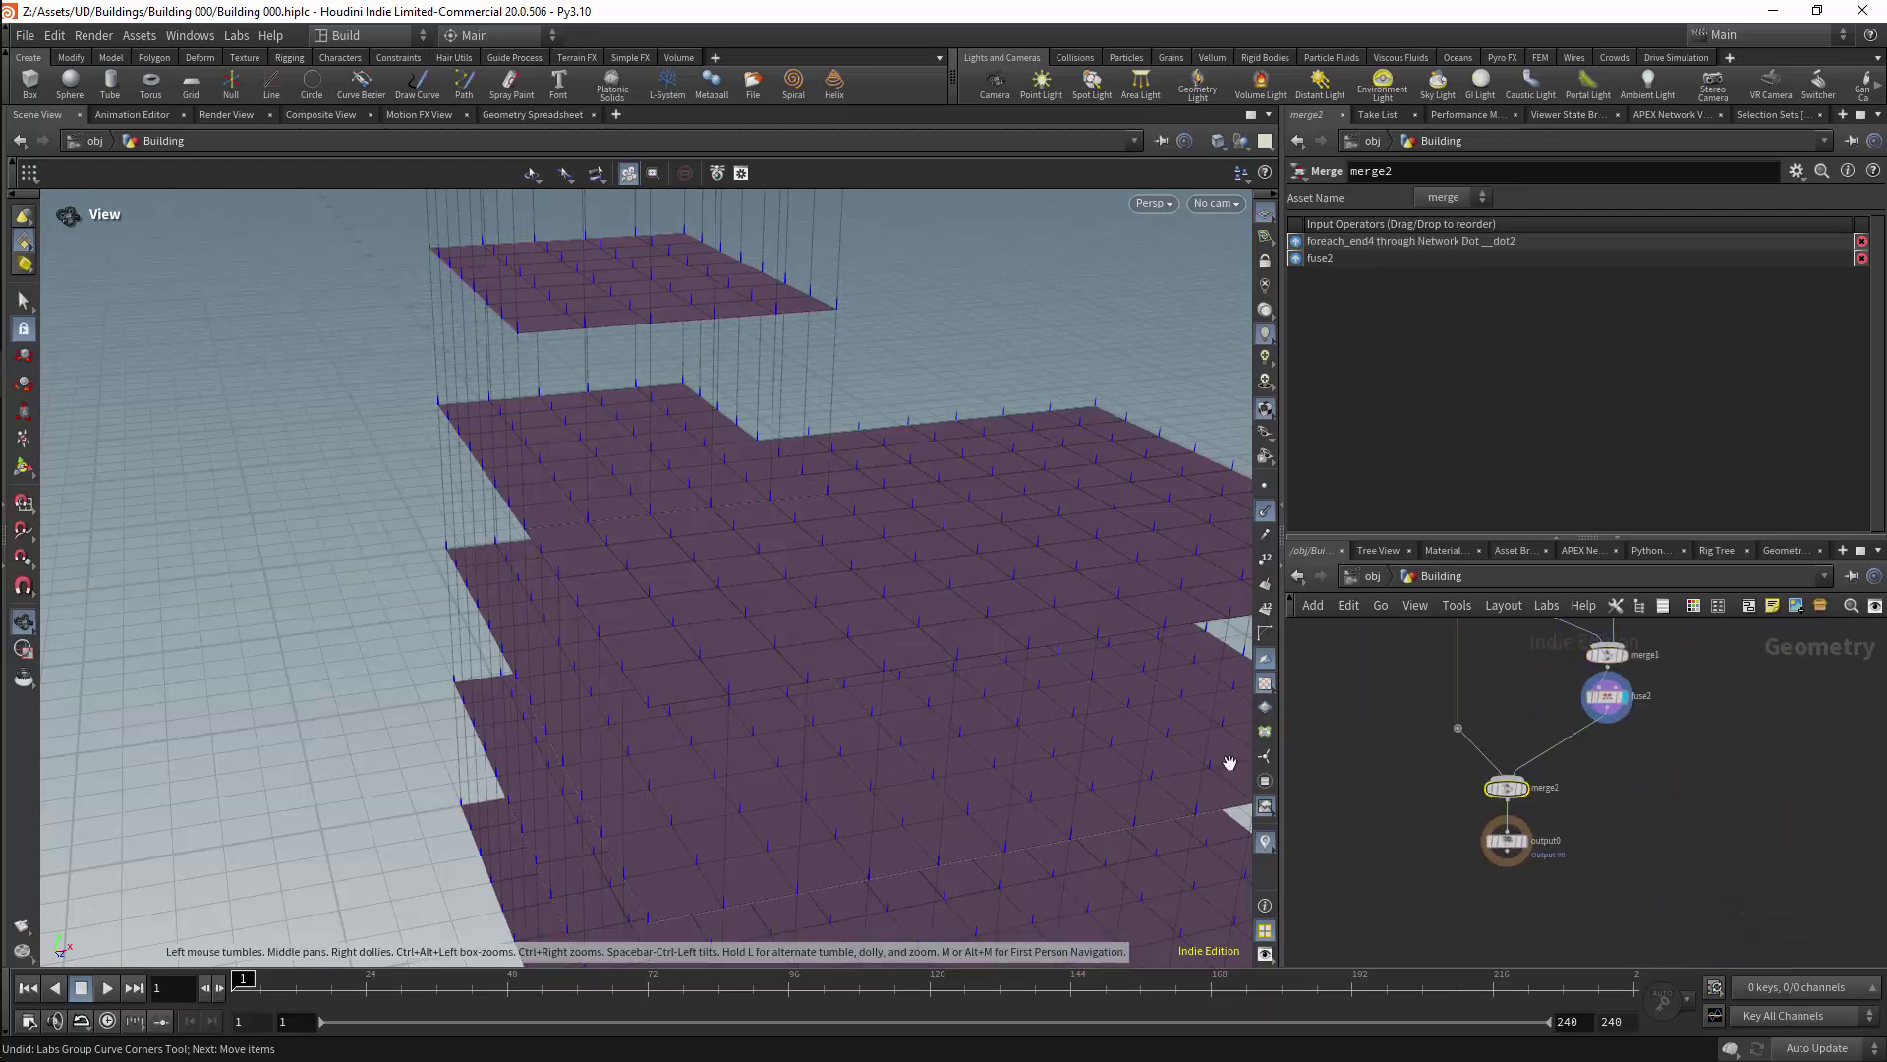
{"action": "left_click", "coordinate": [1266, 807]}
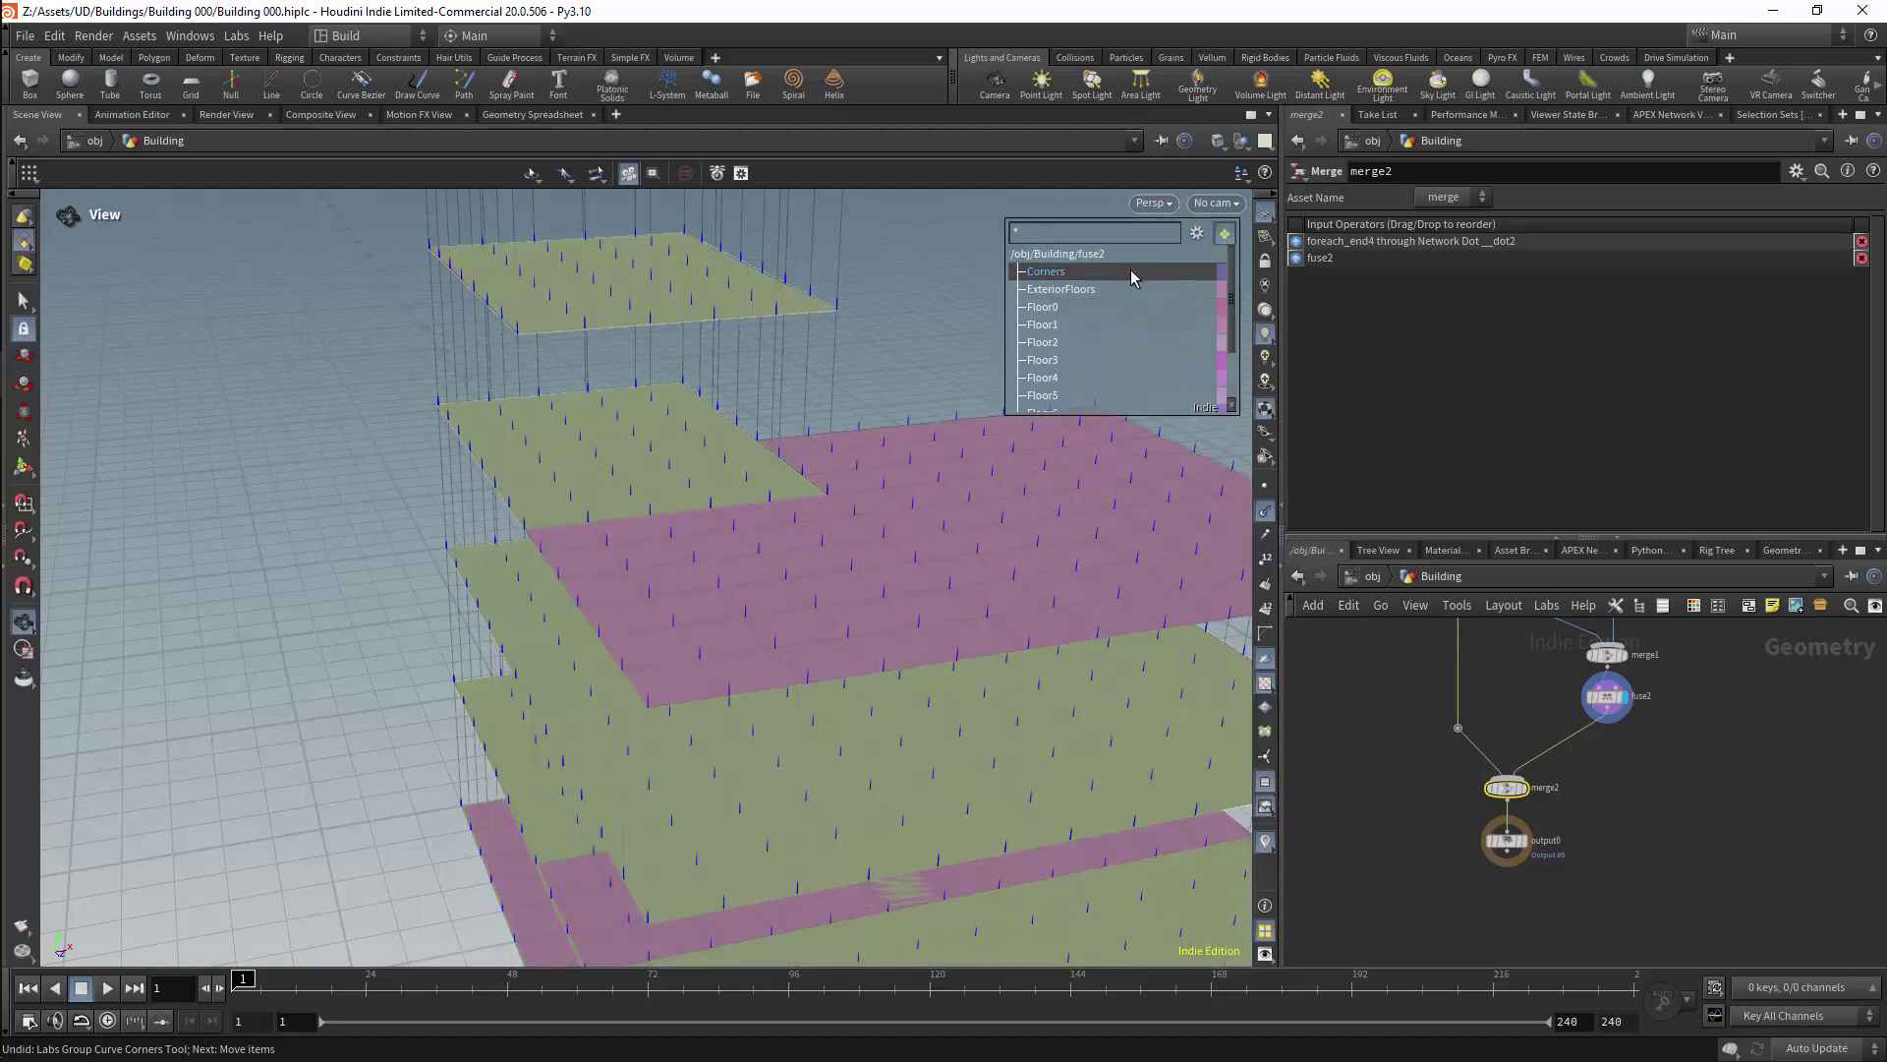
{"action": "left_click", "coordinate": [1525, 788]}
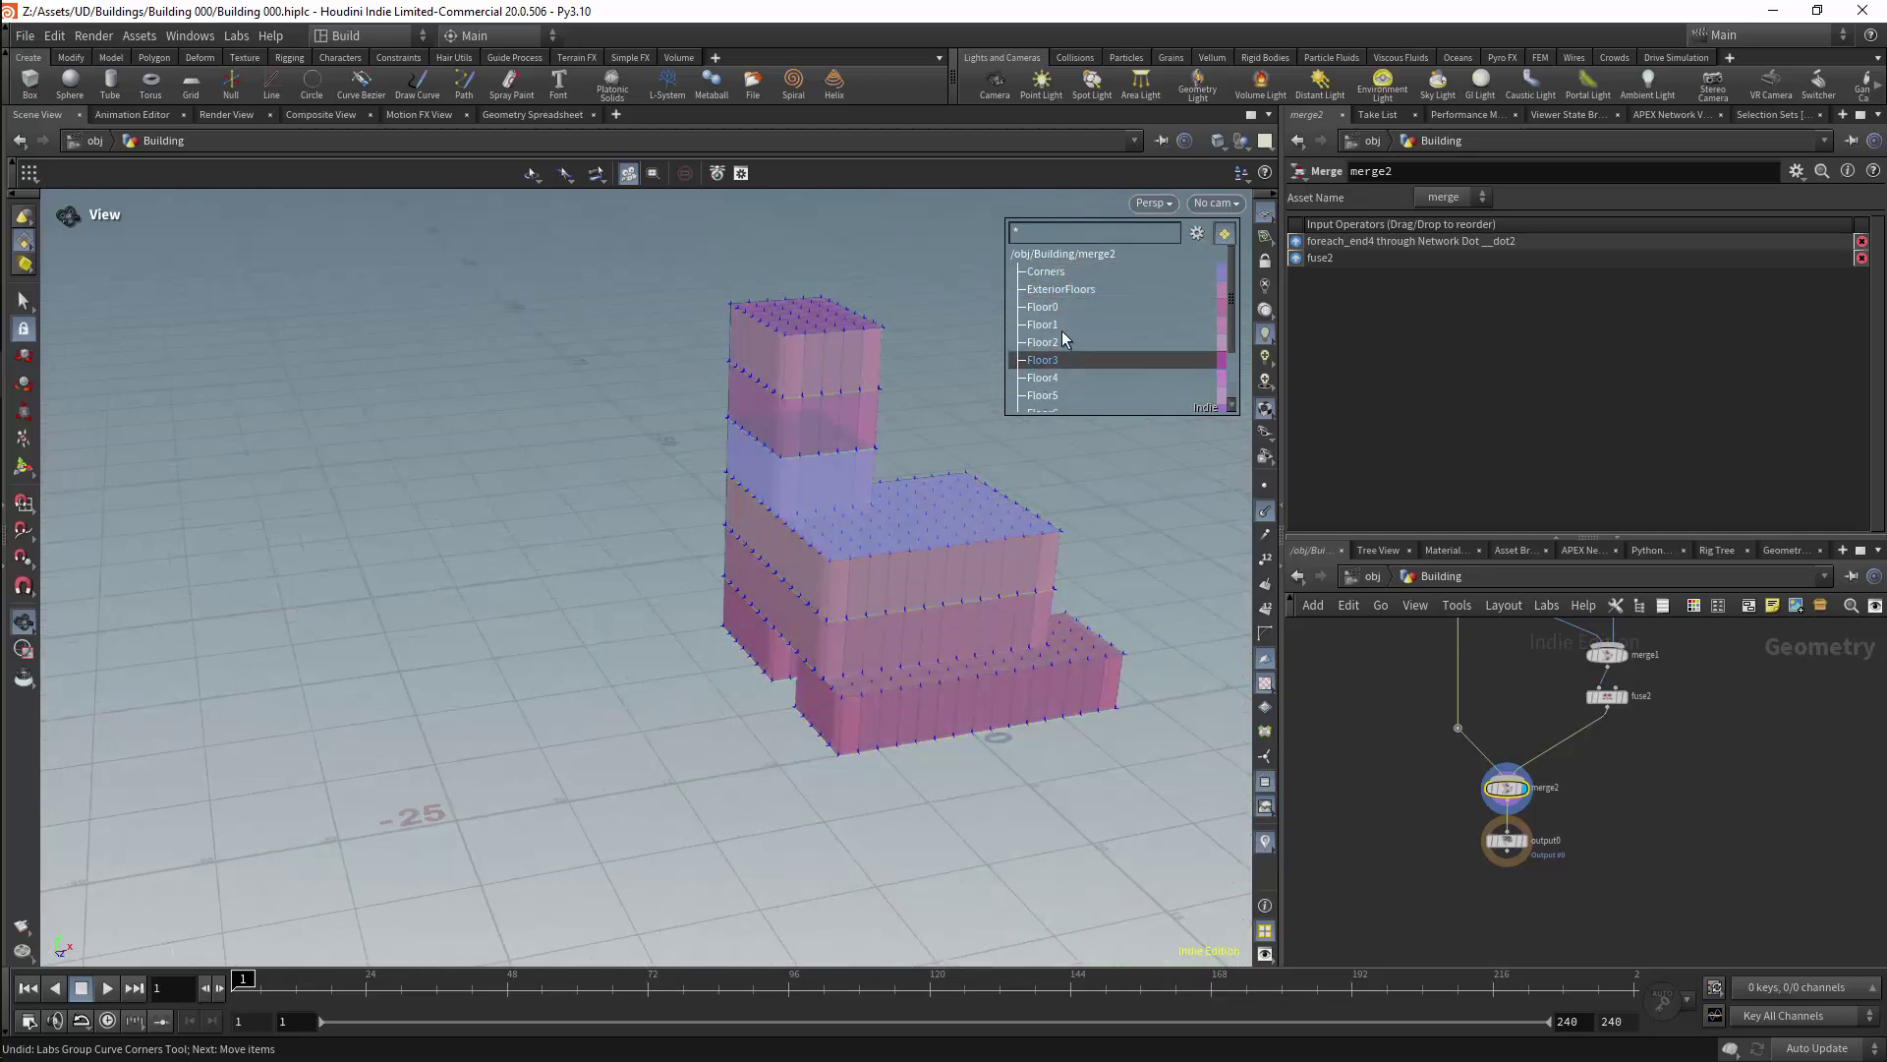
{"action": "left_click_drag", "start_coordinate": [1096, 526], "coordinate": [1028, 505]}
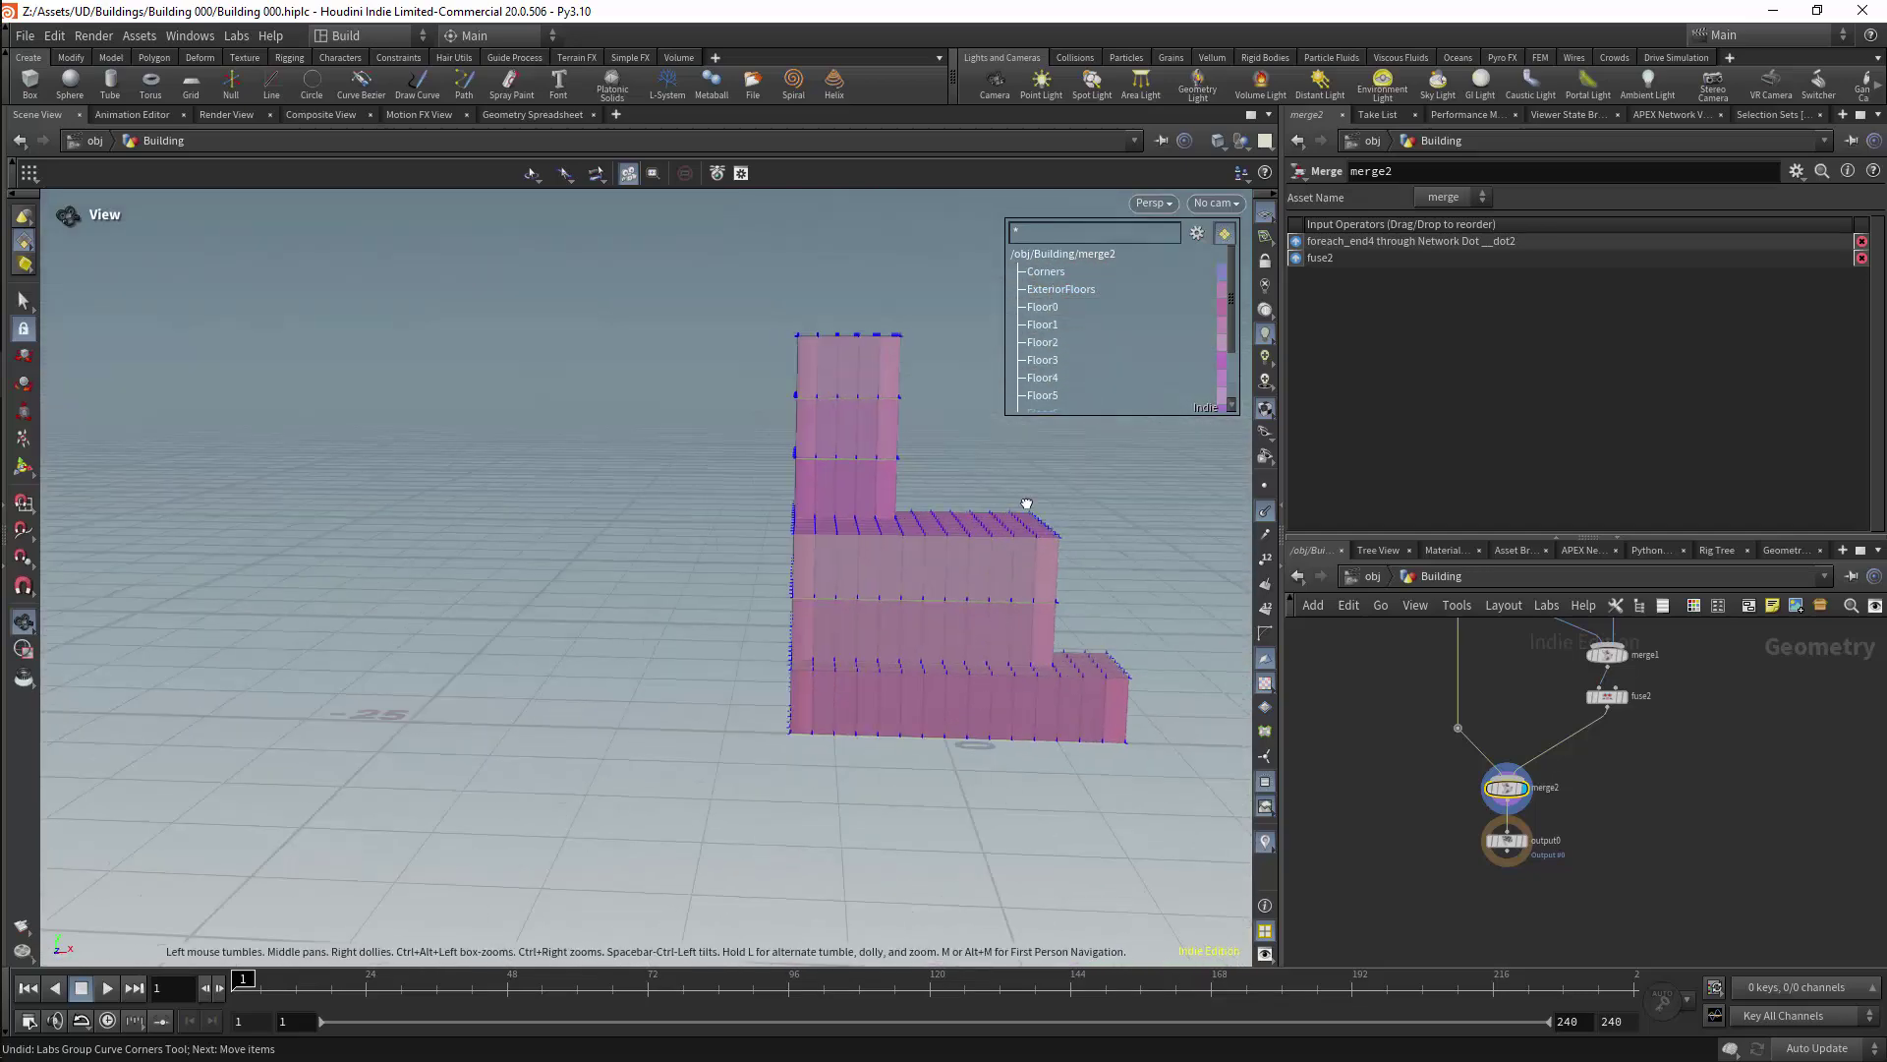
{"action": "scroll", "coordinate": [965, 577], "scroll_direction": "up", "scroll_amount": 5}
{"action": "mouse_move", "coordinate": [964, 577]}
{"action": "left_mouse_down"}
{"action": "mouse_move", "coordinate": [932, 555]}
{"action": "mouse_move", "coordinate": [986, 565]}
{"action": "mouse_move", "coordinate": [974, 545]}
{"action": "left_mouse_up"}
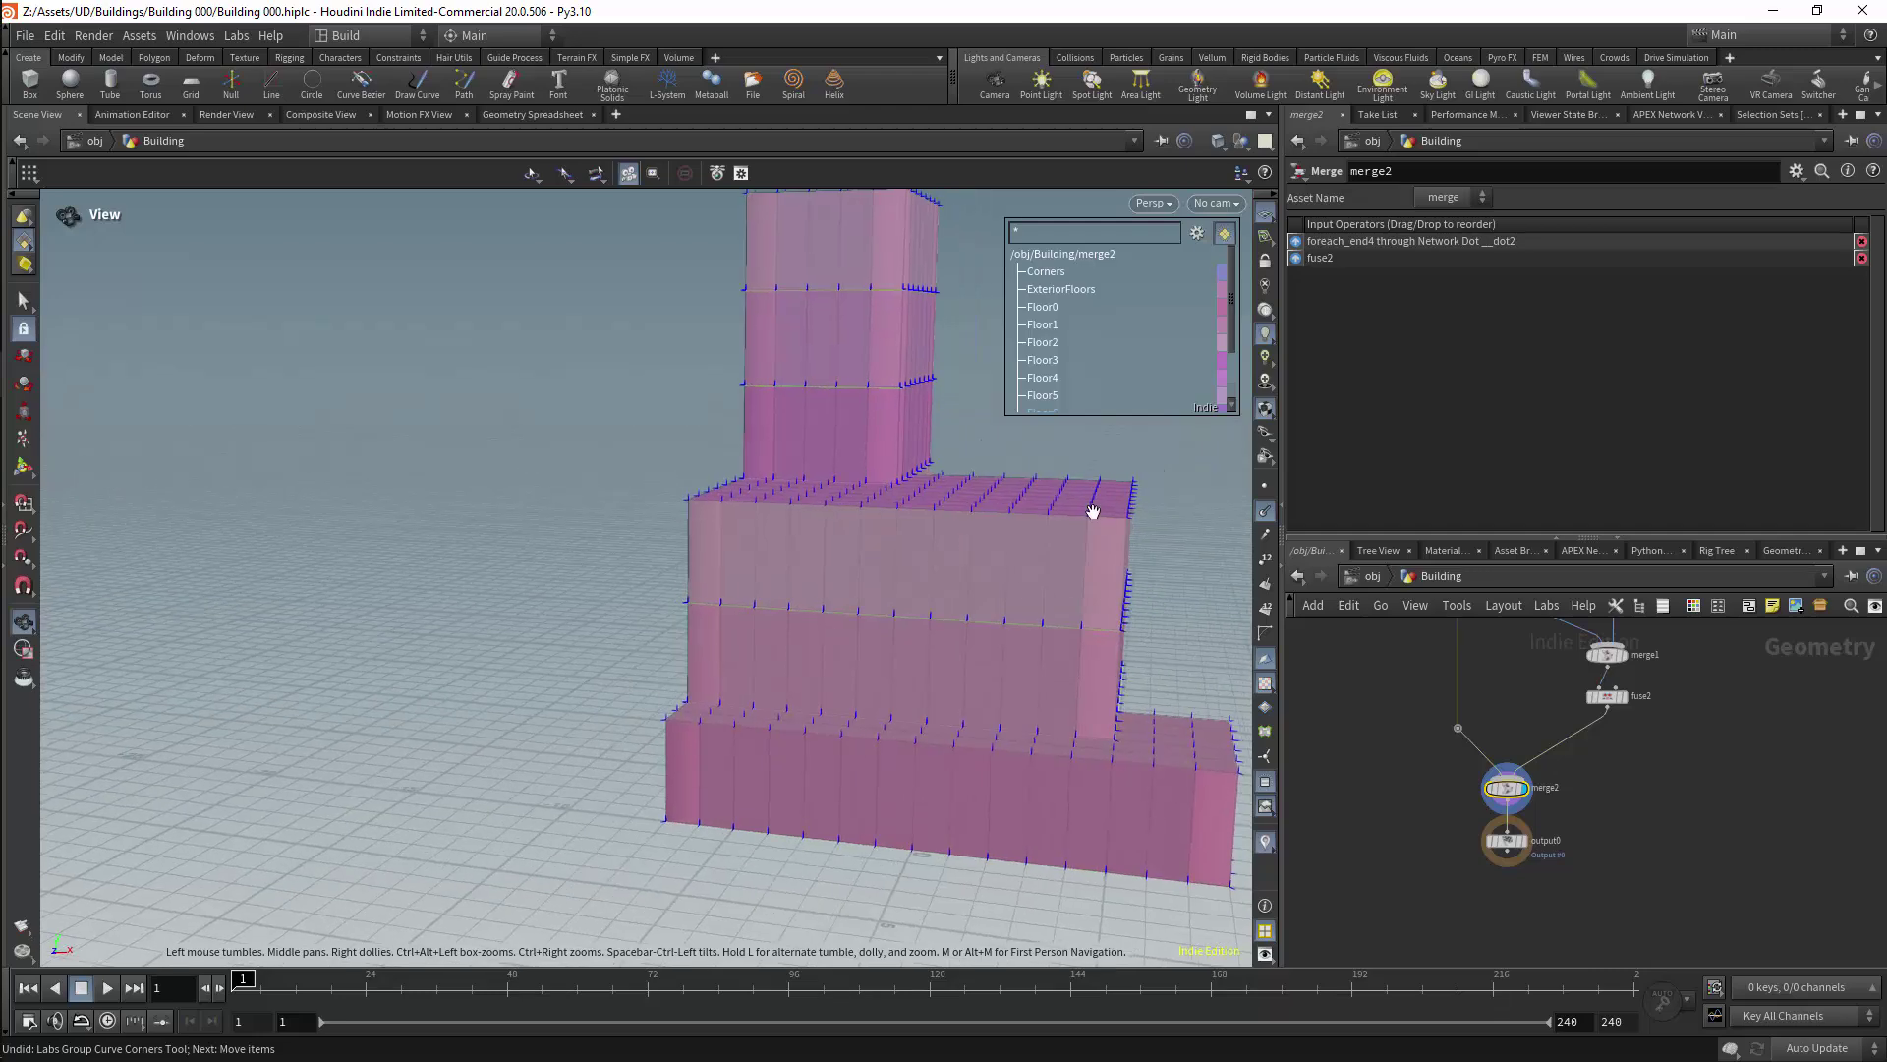
Step: Move merge2 and output0 together further down the network to make room above them
{"action": "middle_click_drag", "start_coordinate": [1529, 624], "coordinate": [1376, 745]}
{"action": "right_click_drag", "start_coordinate": [1583, 680], "coordinate": [1559, 811]}
{"action": "scroll", "coordinate": [1558, 814], "scroll_direction": "up", "scroll_amount": 3}
{"action": "left_click", "coordinate": [1408, 831], "text": "shift"}
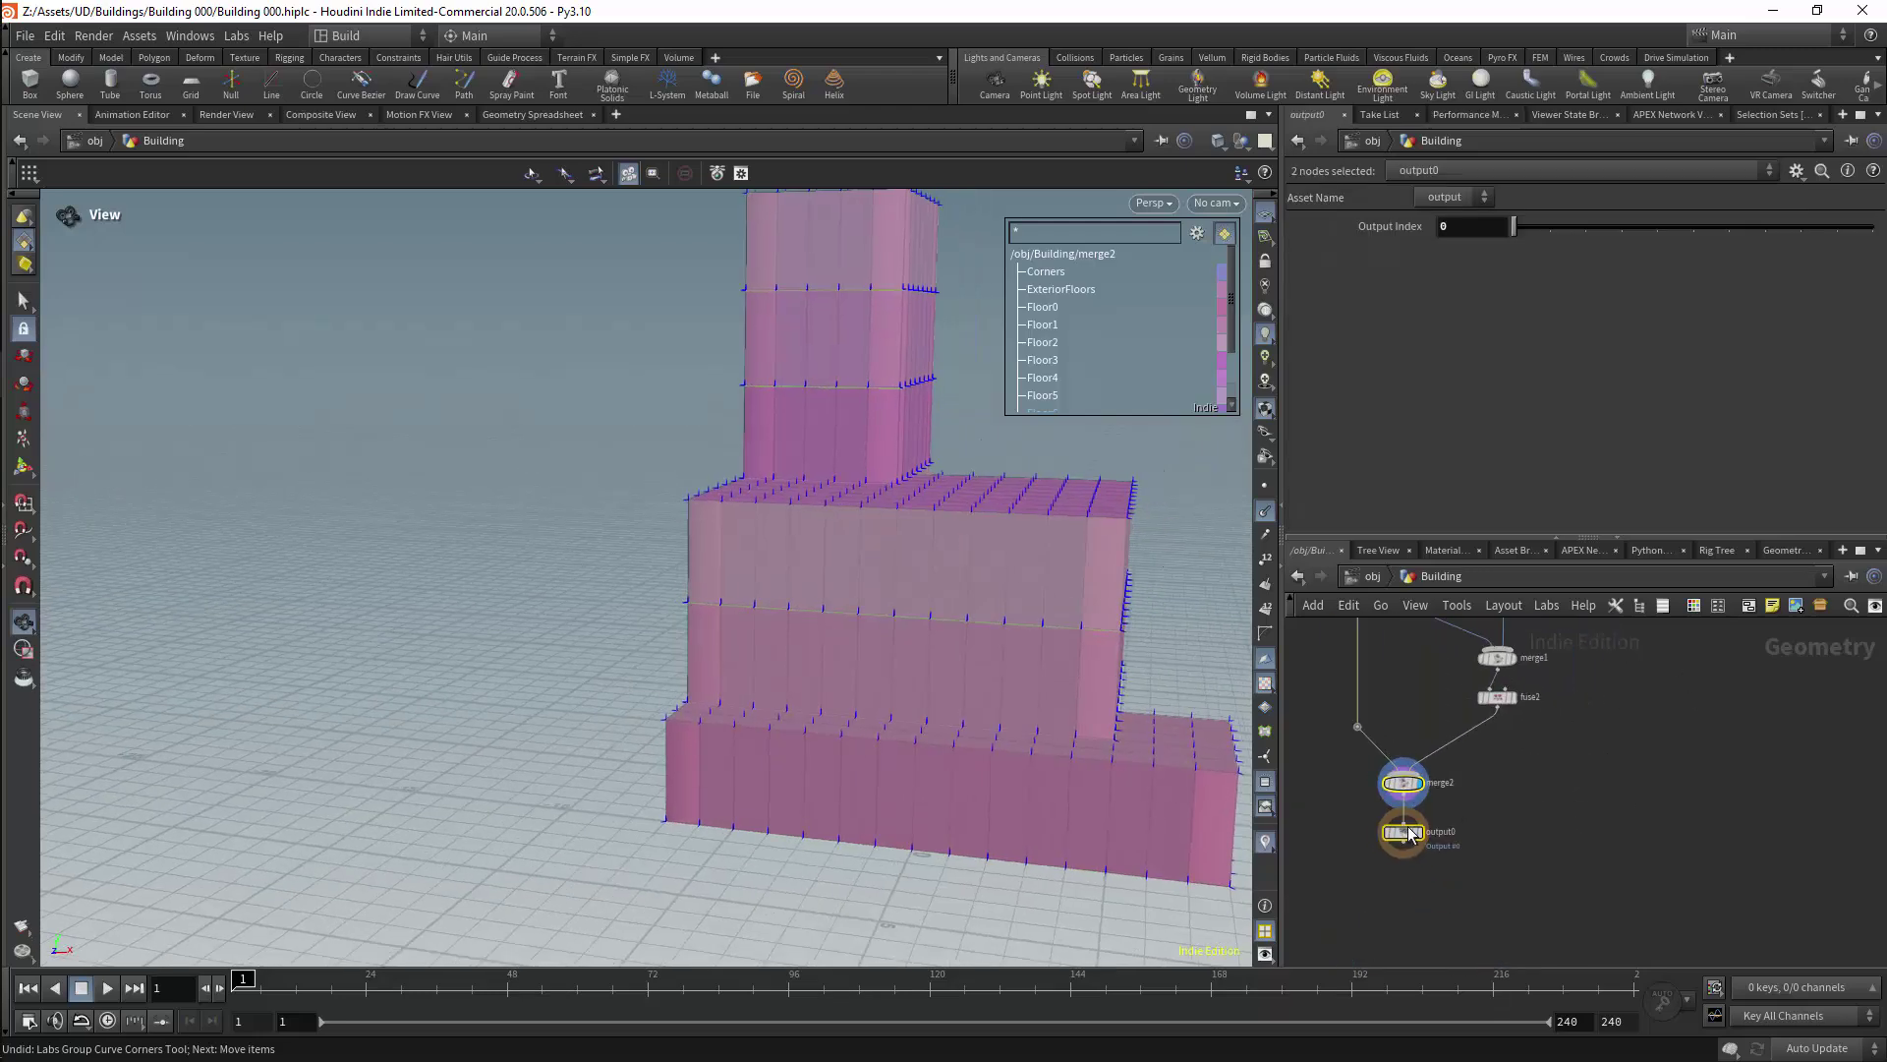
{"action": "left_click_drag", "start_coordinate": [1403, 788], "coordinate": [1406, 865]}
Step: Insert a Null on the wire between fuse2 and merge2 and name it FLOORSOUT
{"action": "scroll", "coordinate": [1500, 785], "scroll_direction": "up", "scroll_amount": 2}
{"action": "key", "text": "Tab"}
{"action": "type", "text": "null"}
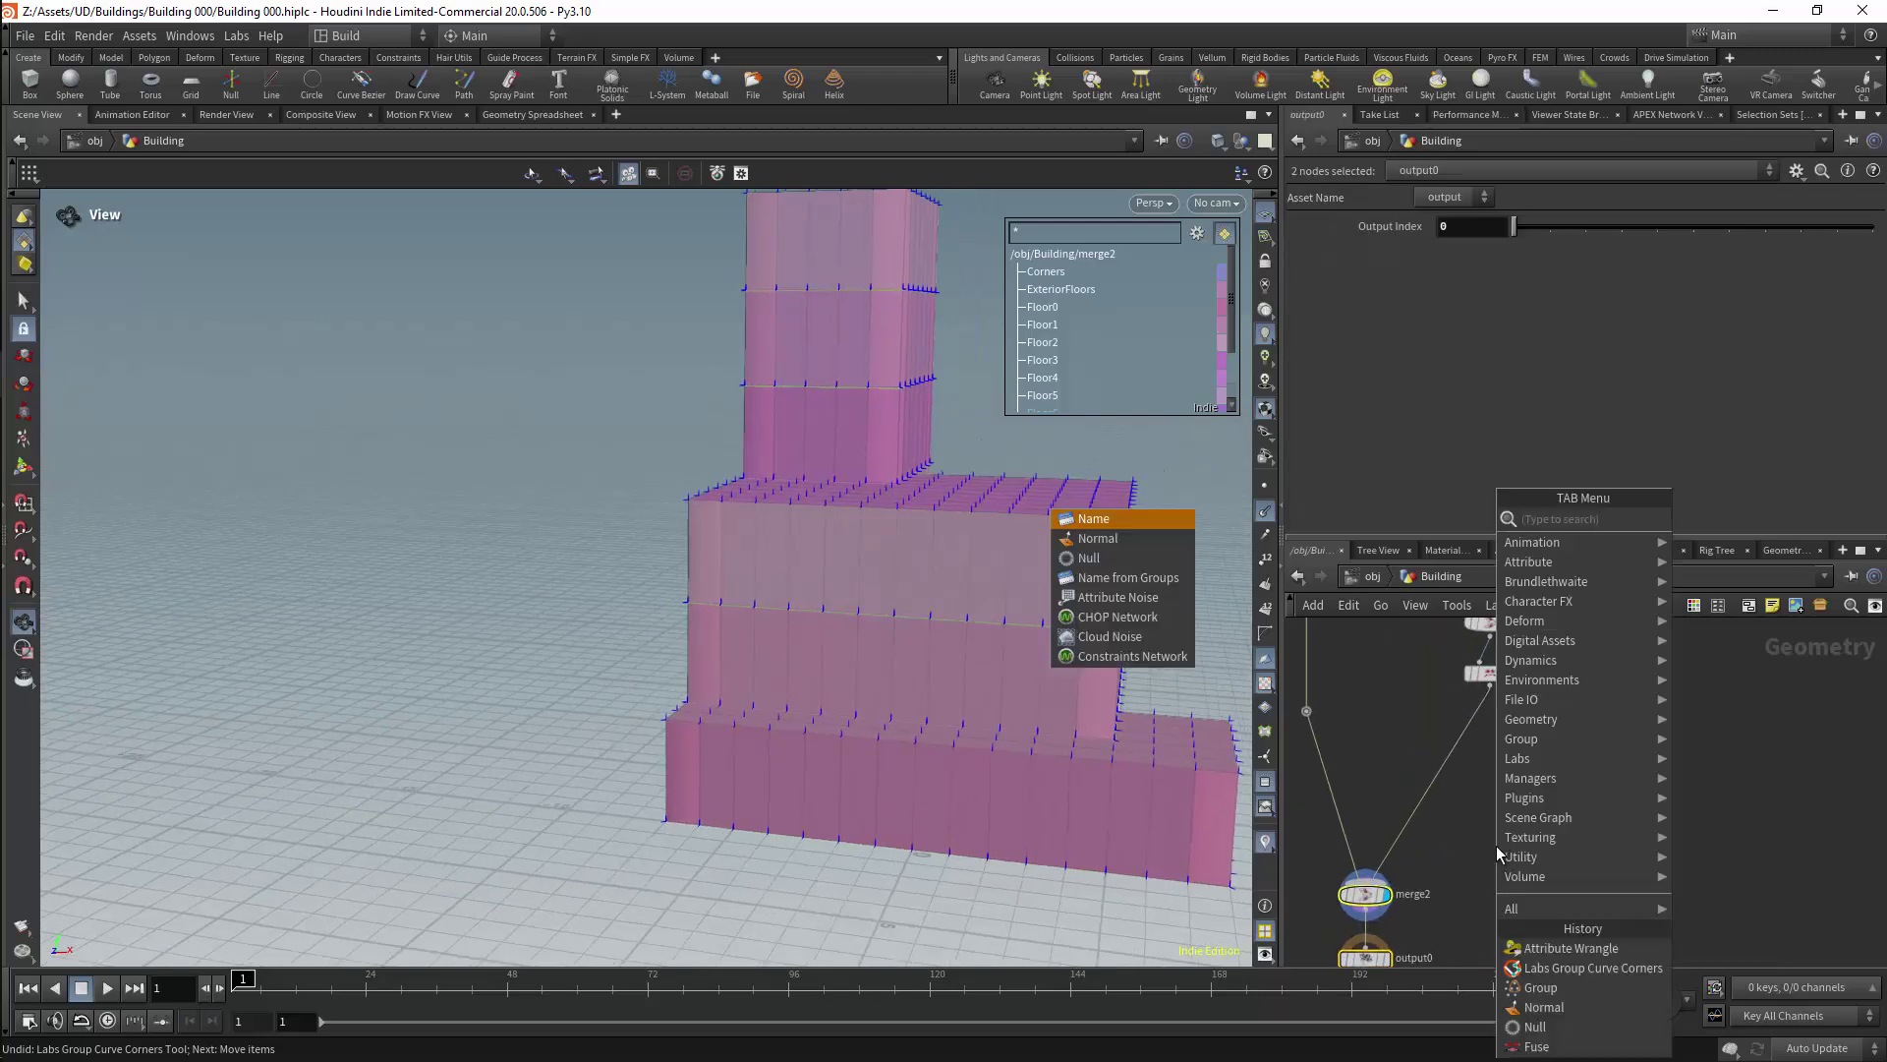
{"action": "key", "text": "Return"}
{"action": "left_click", "coordinate": [1387, 751]}
{"action": "left_click_drag", "start_coordinate": [1392, 753], "coordinate": [1496, 822]}
{"action": "left_click", "coordinate": [1526, 824]}
{"action": "left_click", "coordinate": [1526, 824]}
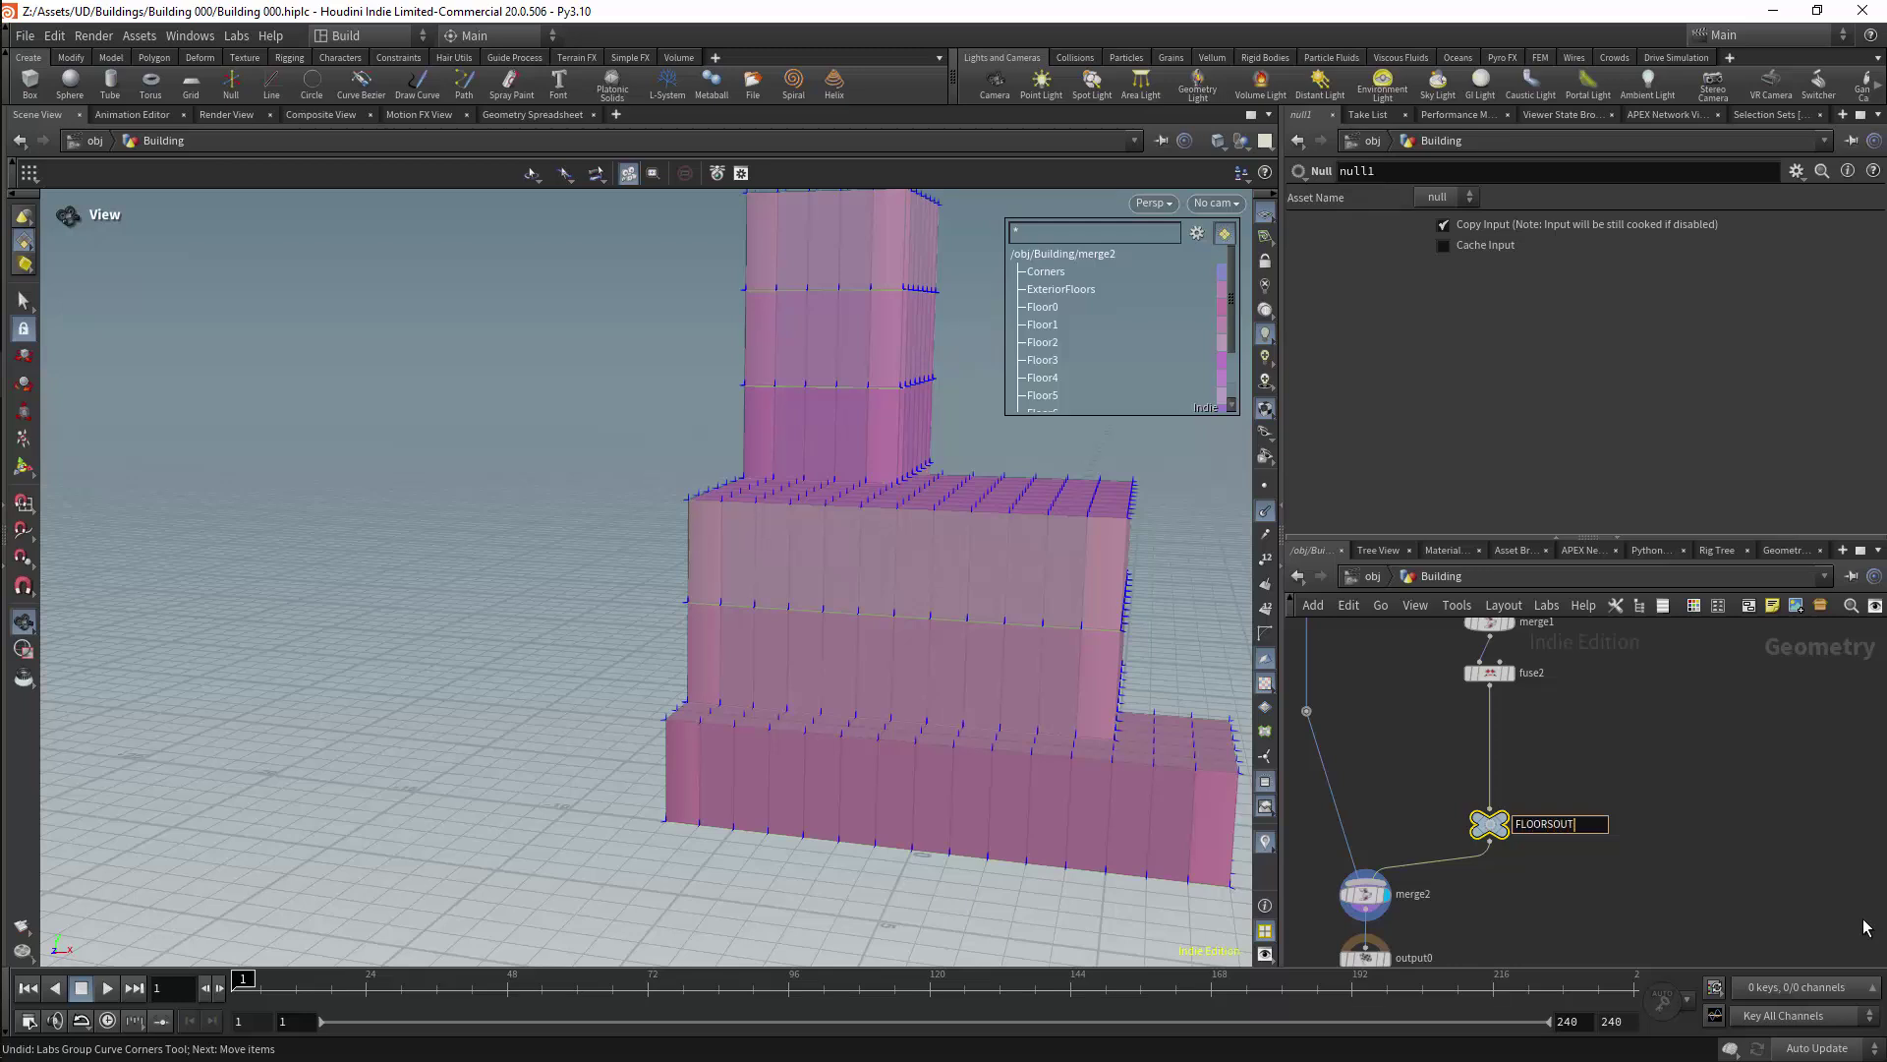
{"action": "key", "text": "Return"}
Step: Duplicate FLOORSOUT onto the other wire feeding merge2, rename the copy WALLSOUT and align it with FLOORSOUT
{"action": "middle_click_drag", "start_coordinate": [1729, 764], "coordinate": [1772, 752]}
{"action": "left_click_drag", "start_coordinate": [1546, 815], "coordinate": [1363, 805], "text": "alt"}
{"action": "key", "text": "F2"}
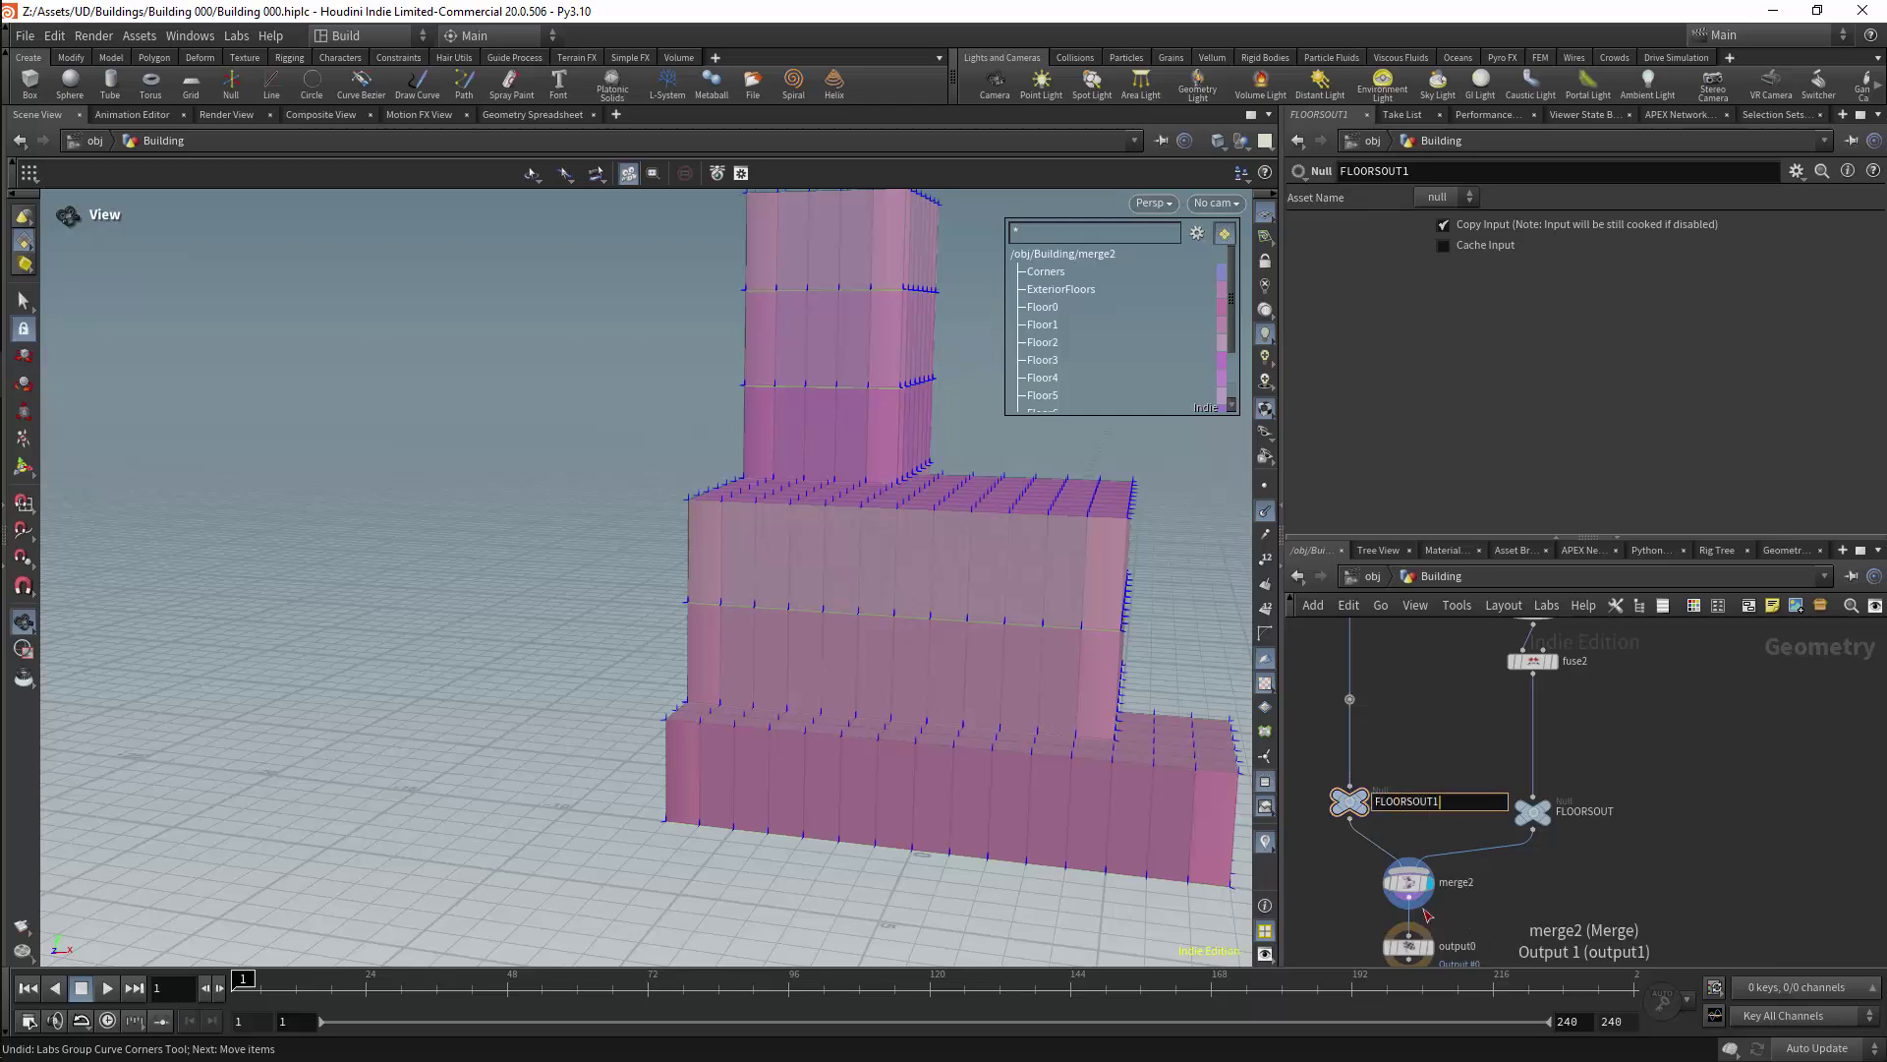
{"action": "type", "text": "WALLS"}
{"action": "key", "text": "Return"}
{"action": "left_click_drag", "start_coordinate": [1349, 800], "coordinate": [1349, 811]}
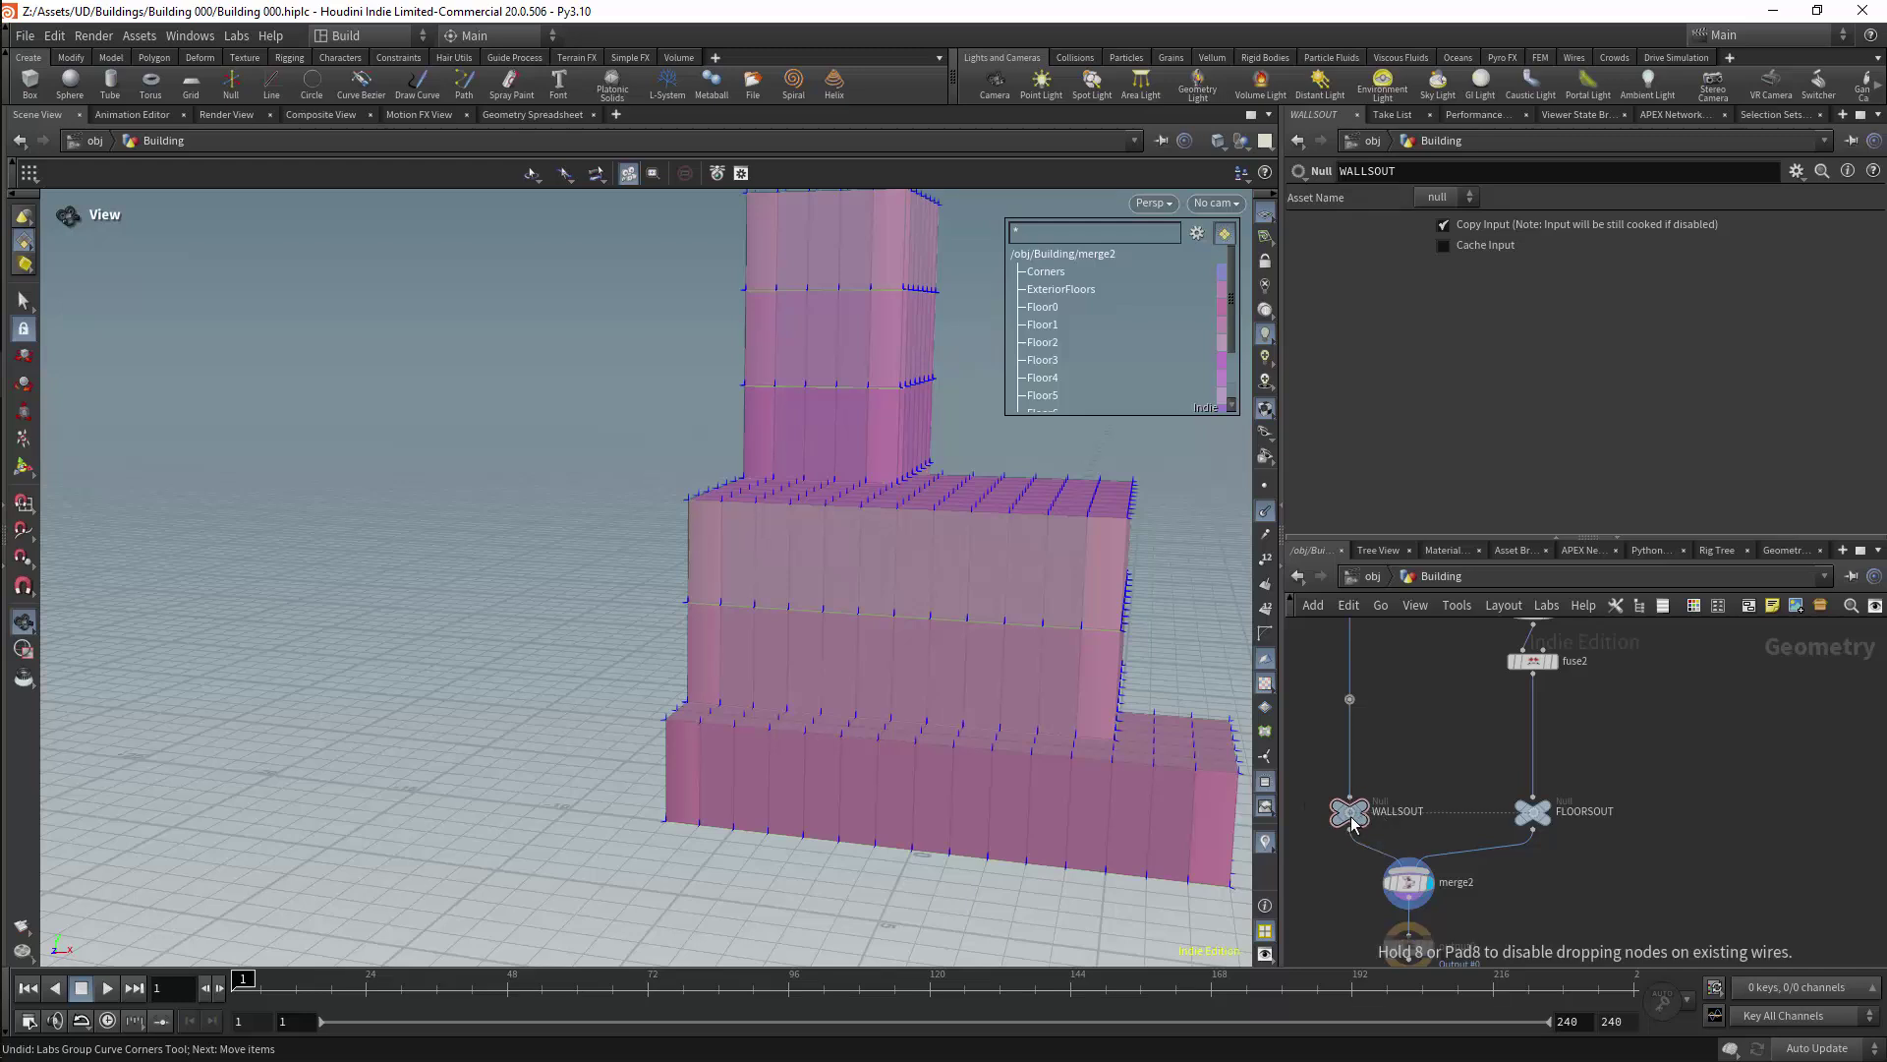
Step: Colour the FLOORSOUT node brown and the WALLSOUT node green
{"action": "left_click", "coordinate": [1533, 811]}
{"action": "key", "text": "c"}
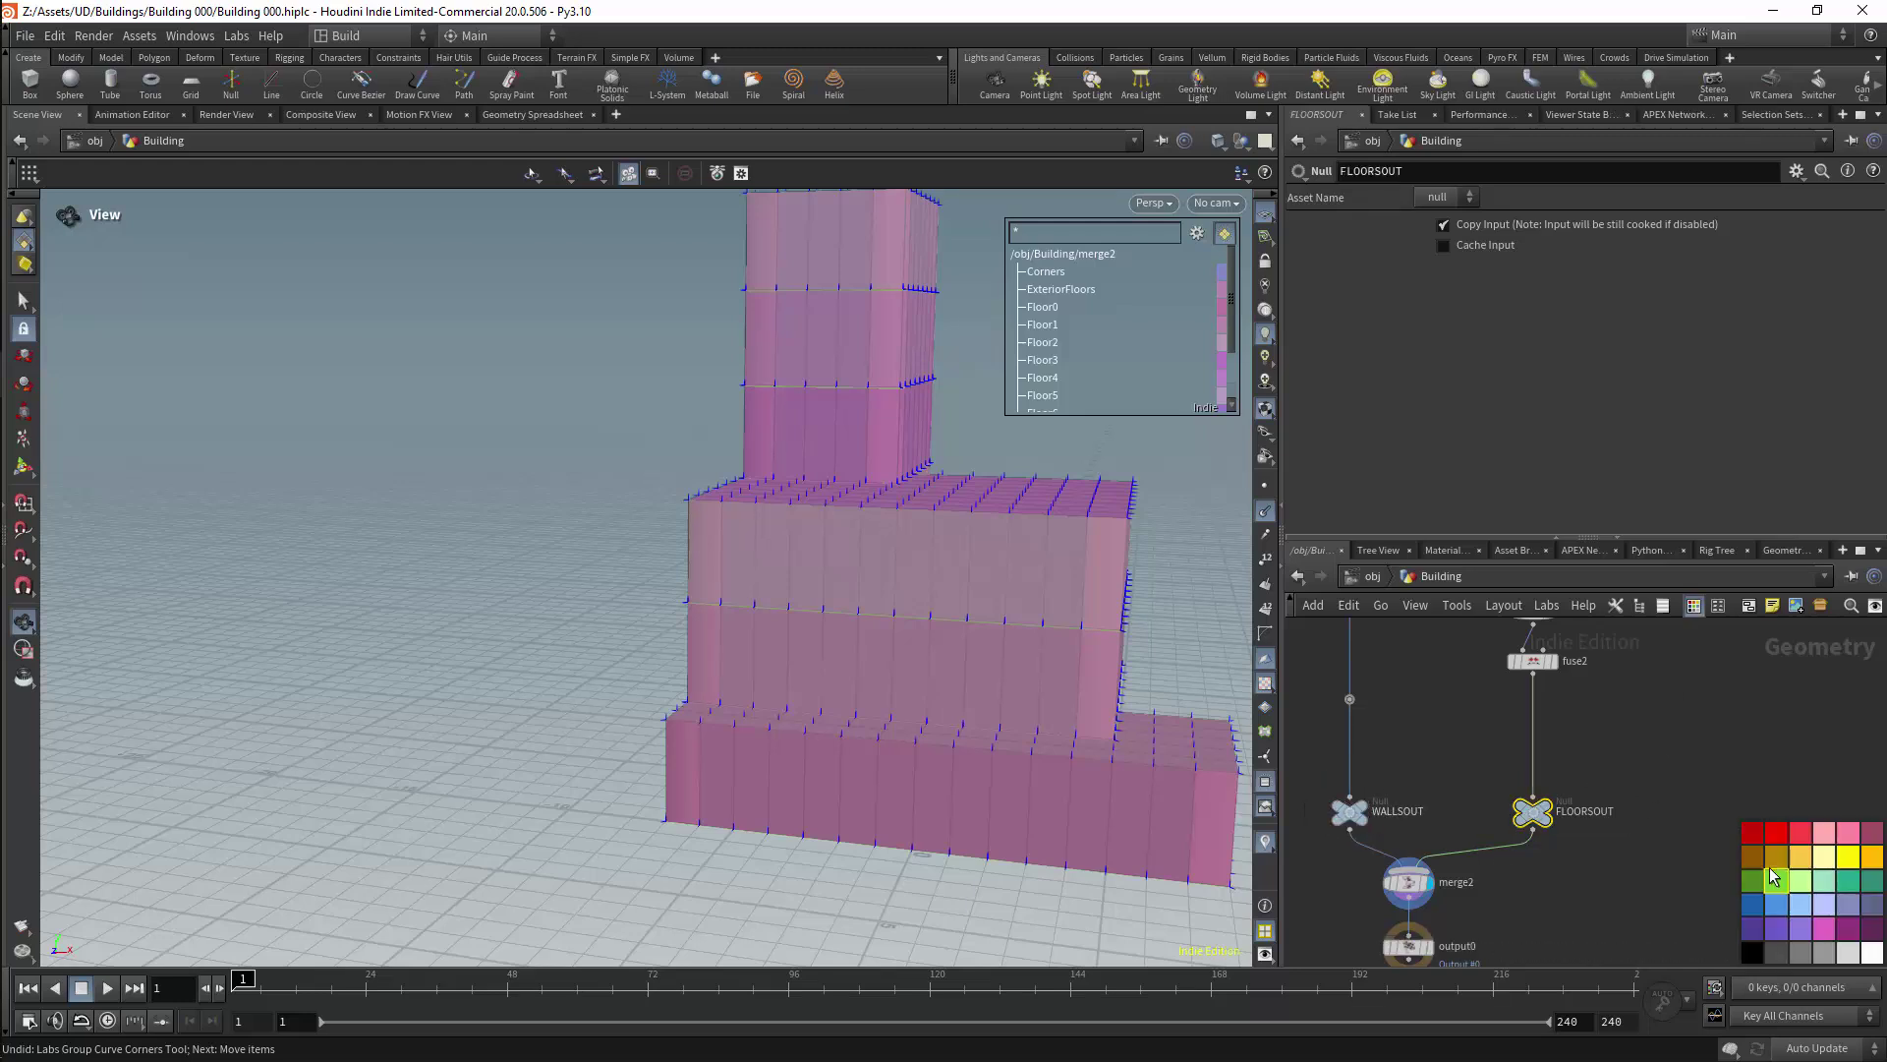
{"action": "left_click", "coordinate": [1762, 863]}
{"action": "left_click", "coordinate": [1348, 809]}
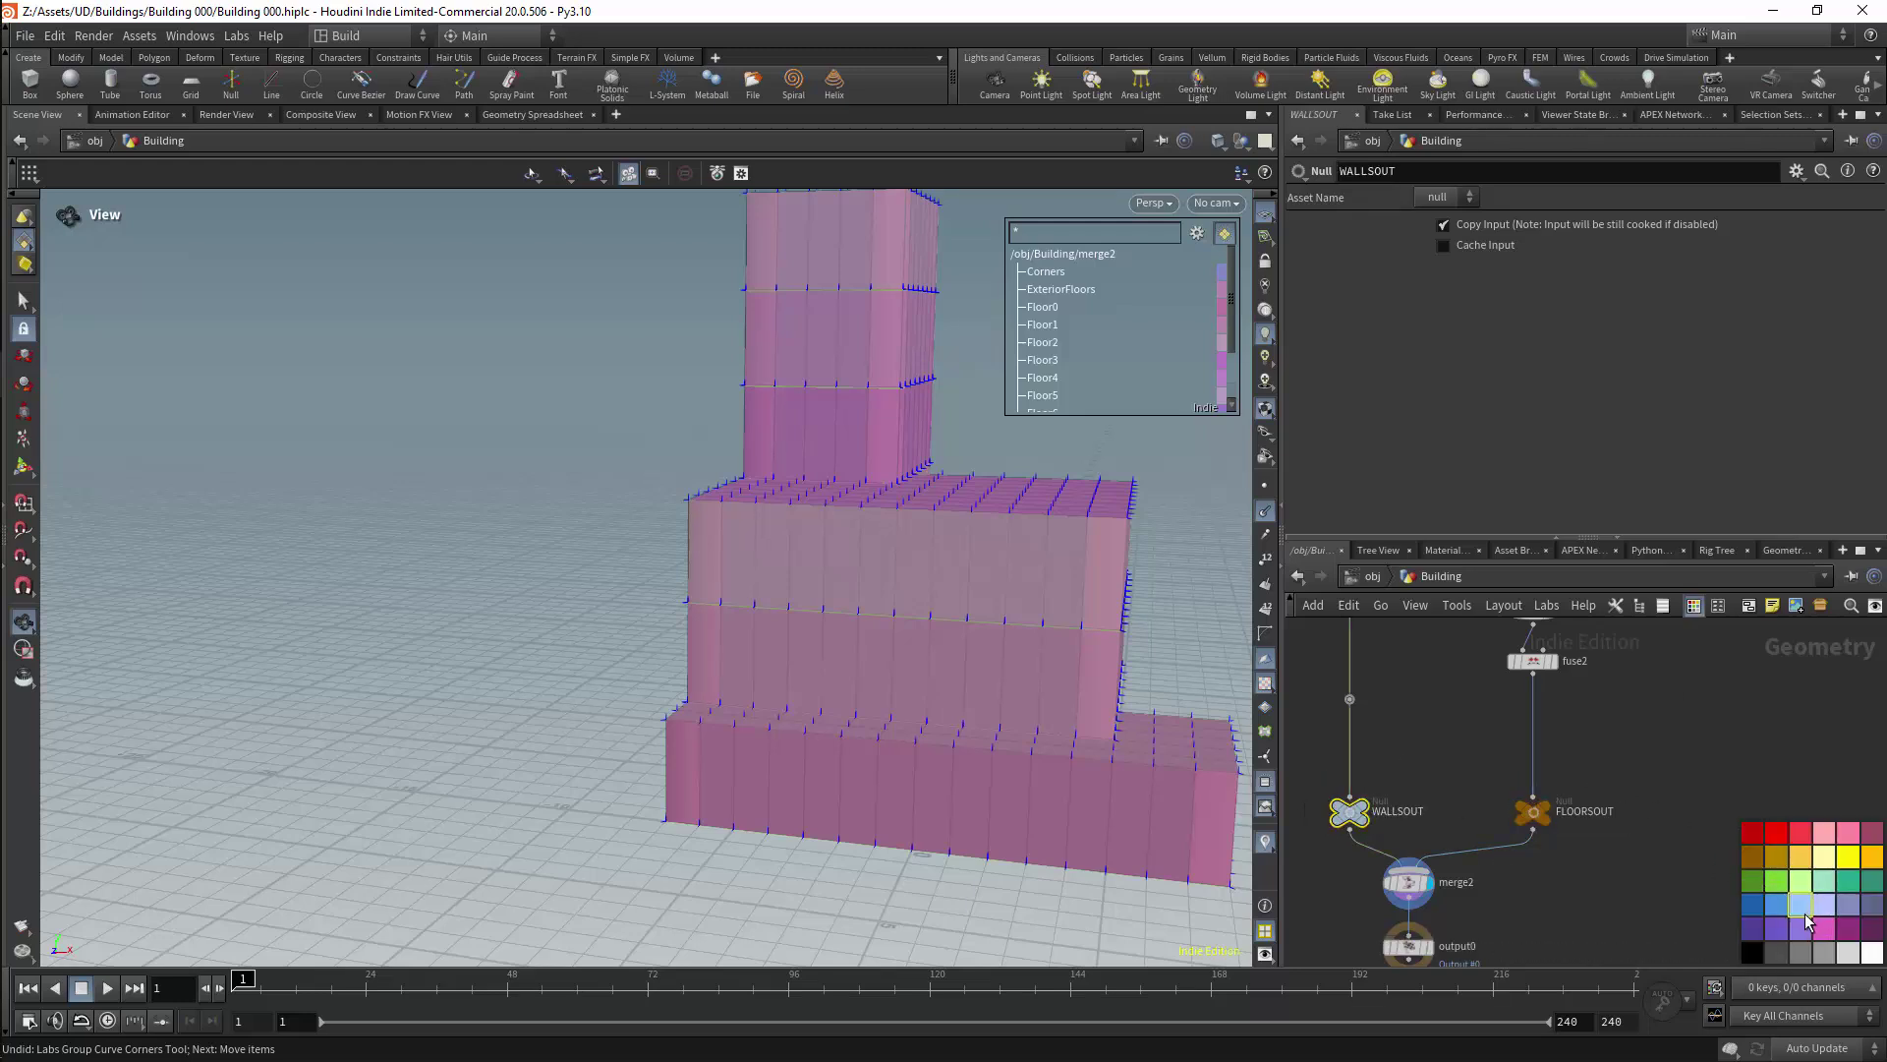
{"action": "left_click", "coordinate": [1825, 885]}
{"action": "left_click", "coordinate": [1423, 744]}
Step: Review the whole node network and examine the building from another angle
{"action": "scroll", "coordinate": [1492, 747], "scroll_direction": "down", "scroll_amount": 5}
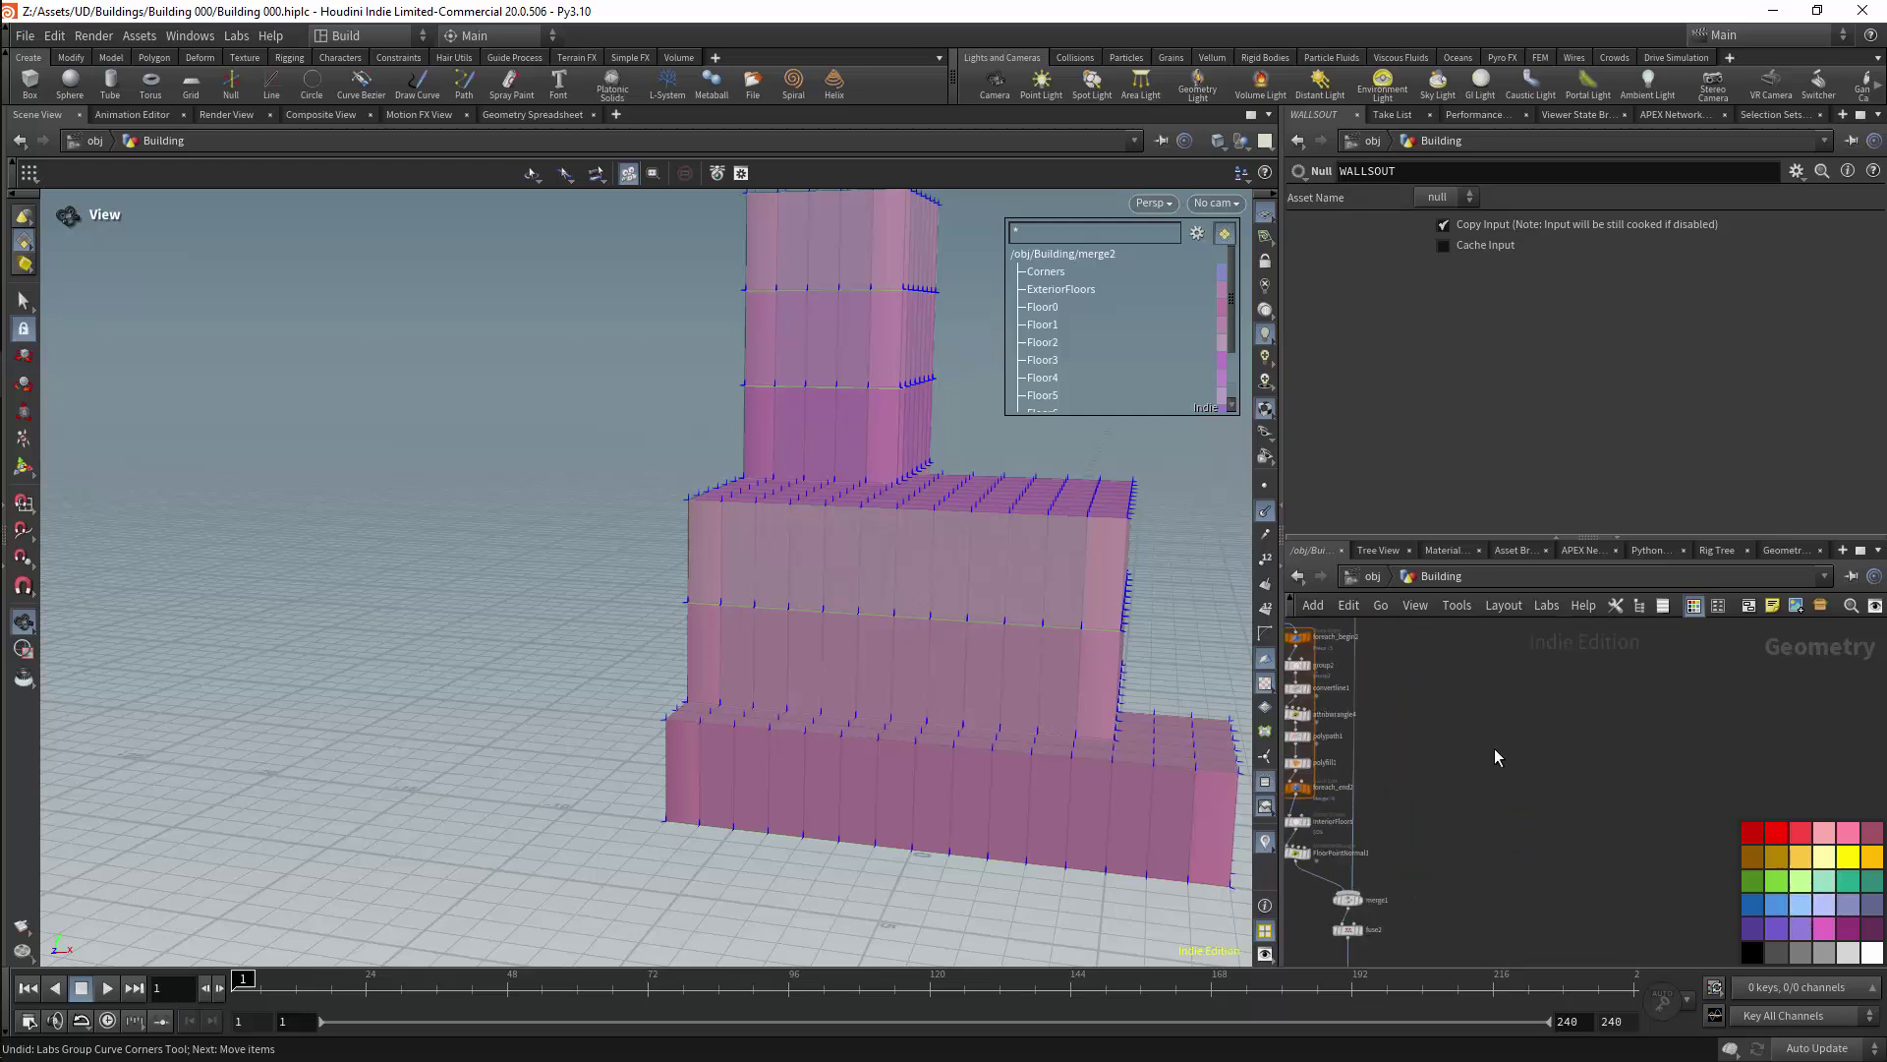
{"action": "scroll", "coordinate": [1482, 753], "scroll_direction": "up", "scroll_amount": 5}
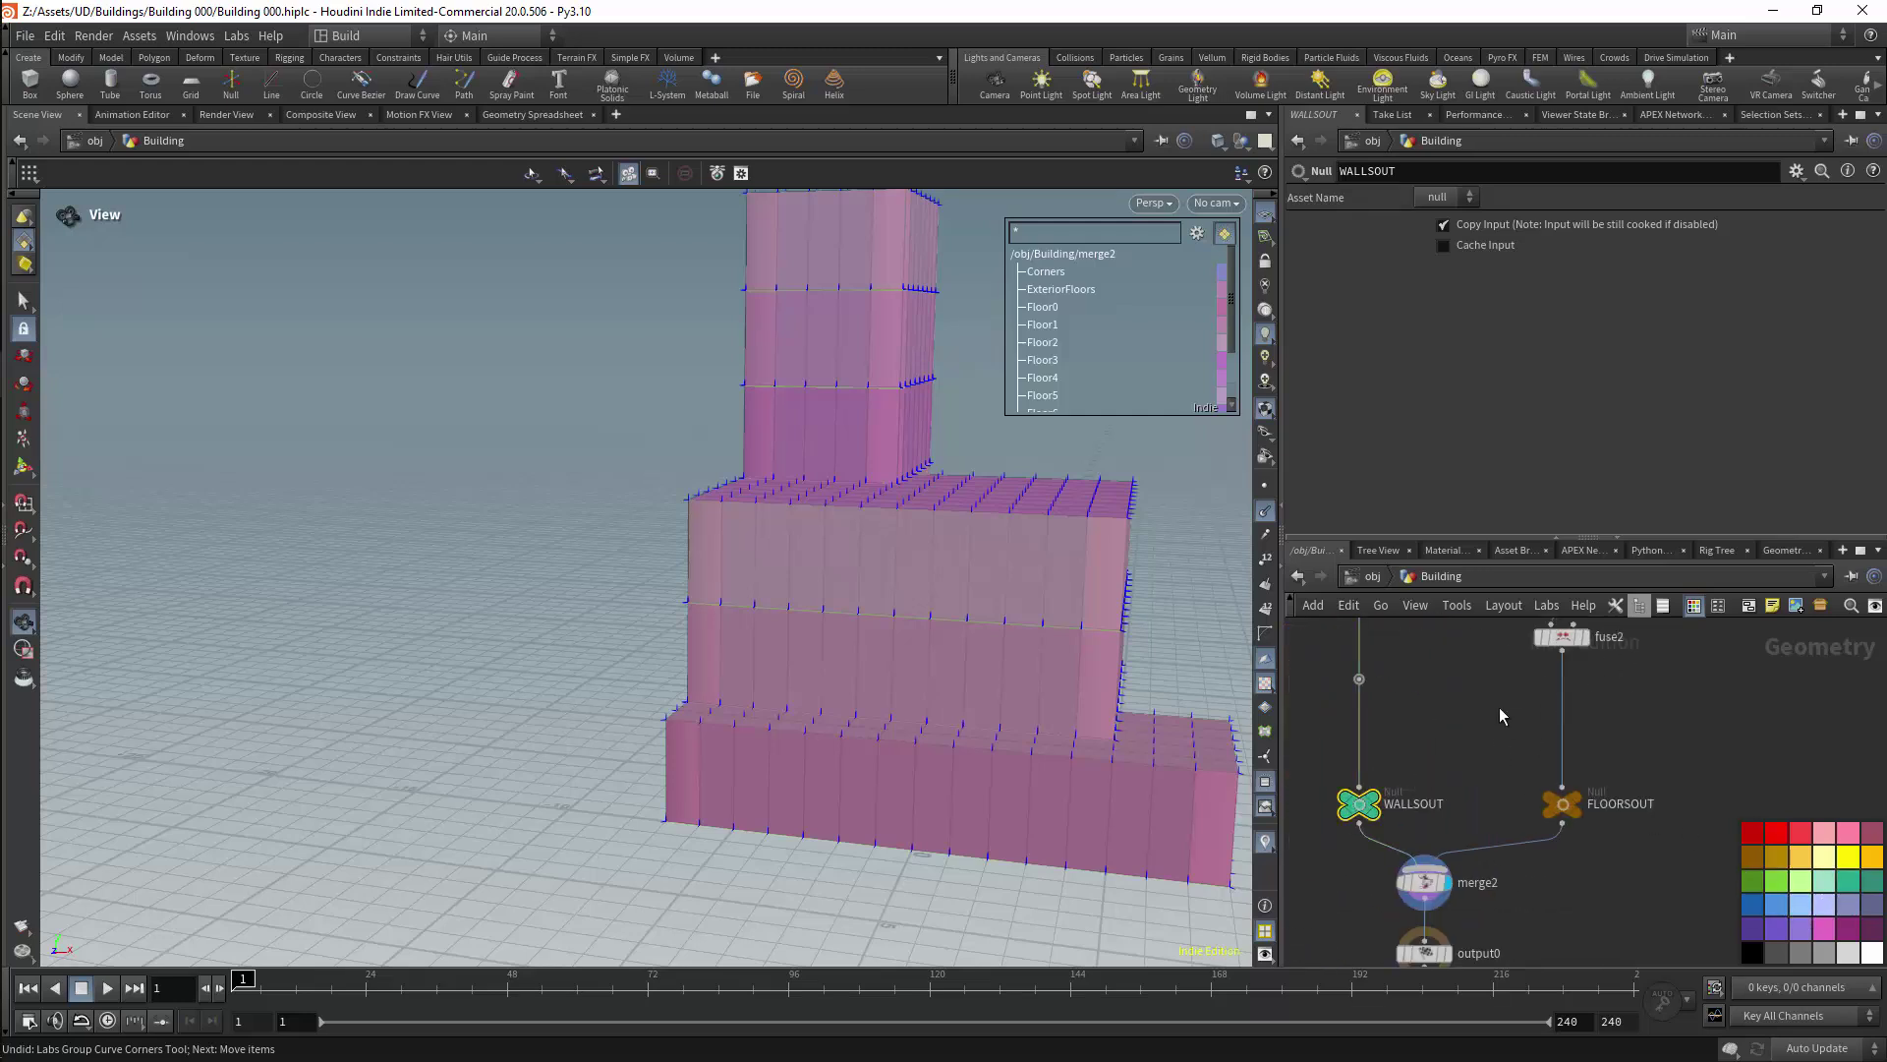
{"action": "scroll", "coordinate": [1661, 727], "scroll_direction": "down", "scroll_amount": 5}
{"action": "middle_click_drag", "start_coordinate": [1709, 672], "coordinate": [1630, 751]}
{"action": "scroll", "coordinate": [1631, 737], "scroll_direction": "down", "scroll_amount": 3}
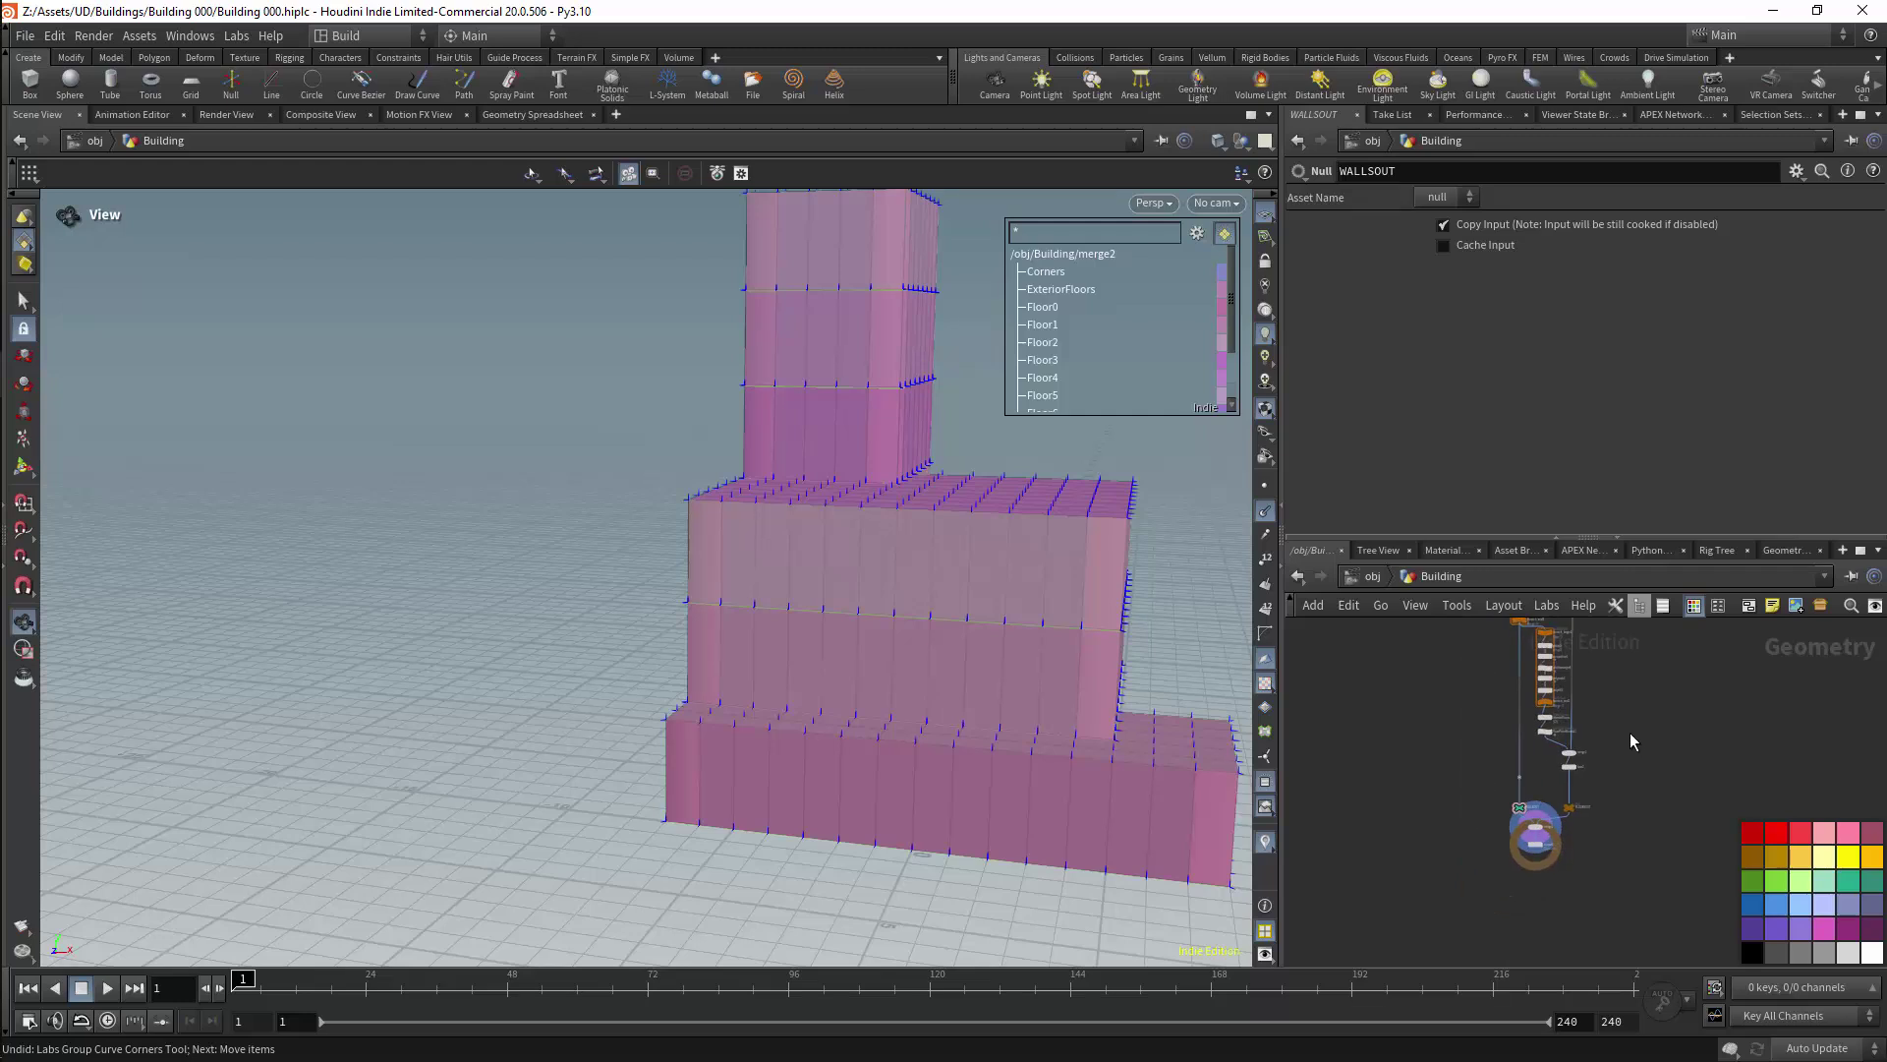
{"action": "scroll", "coordinate": [1632, 729], "scroll_direction": "down", "scroll_amount": 1}
{"action": "middle_click_drag", "start_coordinate": [1632, 673], "coordinate": [1616, 793]}
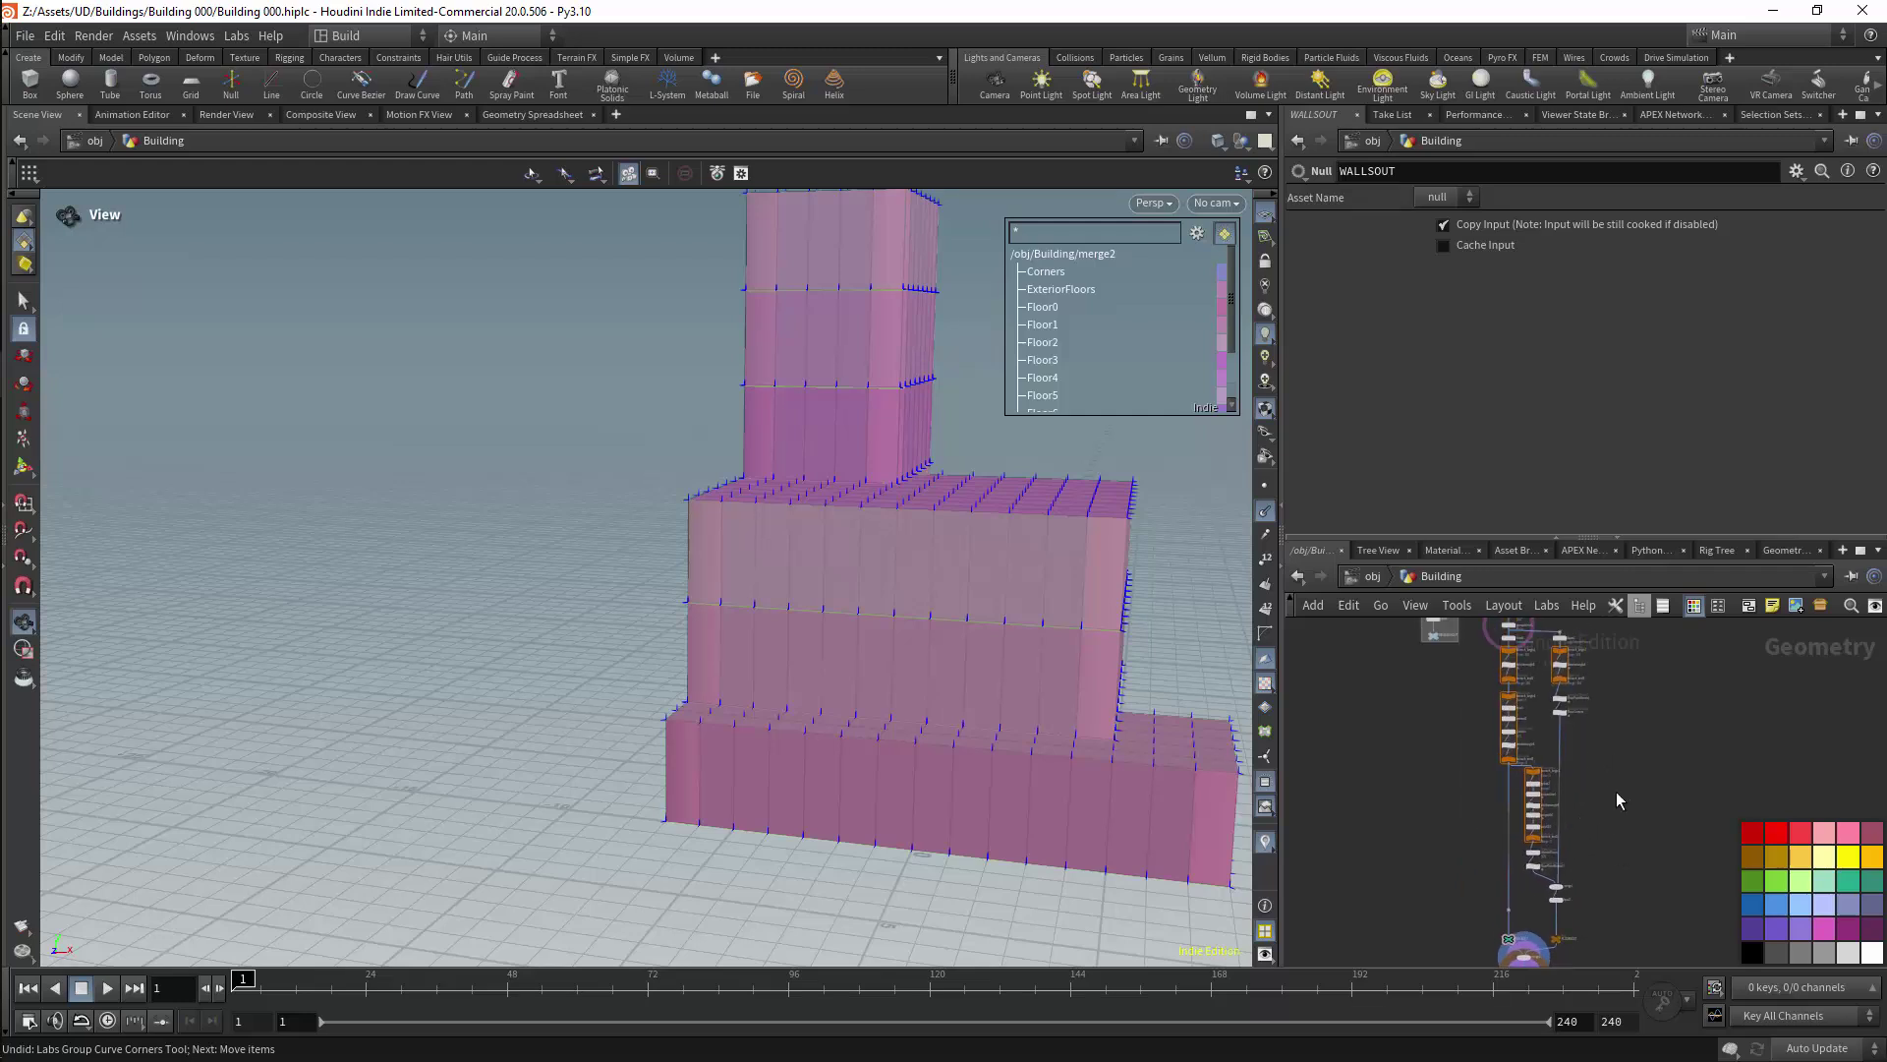
{"action": "scroll", "coordinate": [1617, 788], "scroll_direction": "down", "scroll_amount": 3}
{"action": "middle_click_drag", "start_coordinate": [1613, 682], "coordinate": [1609, 742]}
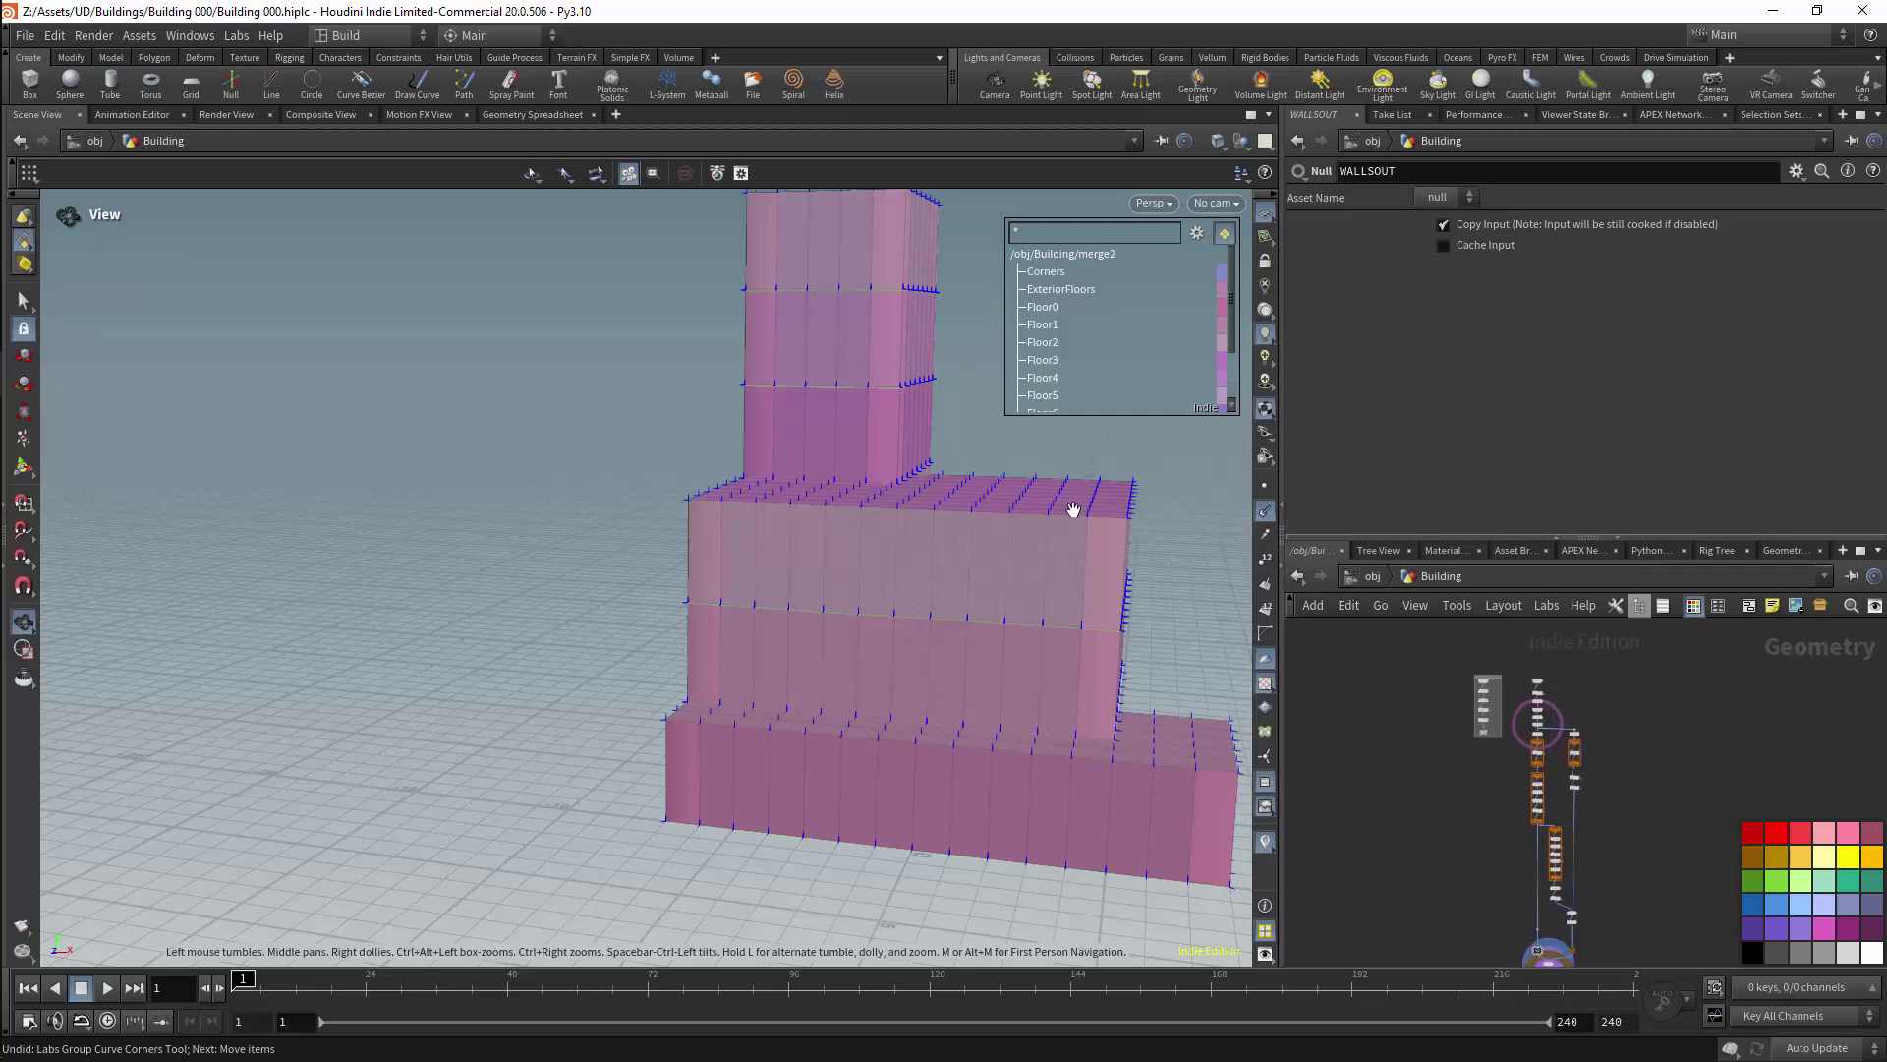
{"action": "left_click_drag", "start_coordinate": [1079, 501], "coordinate": [973, 659]}
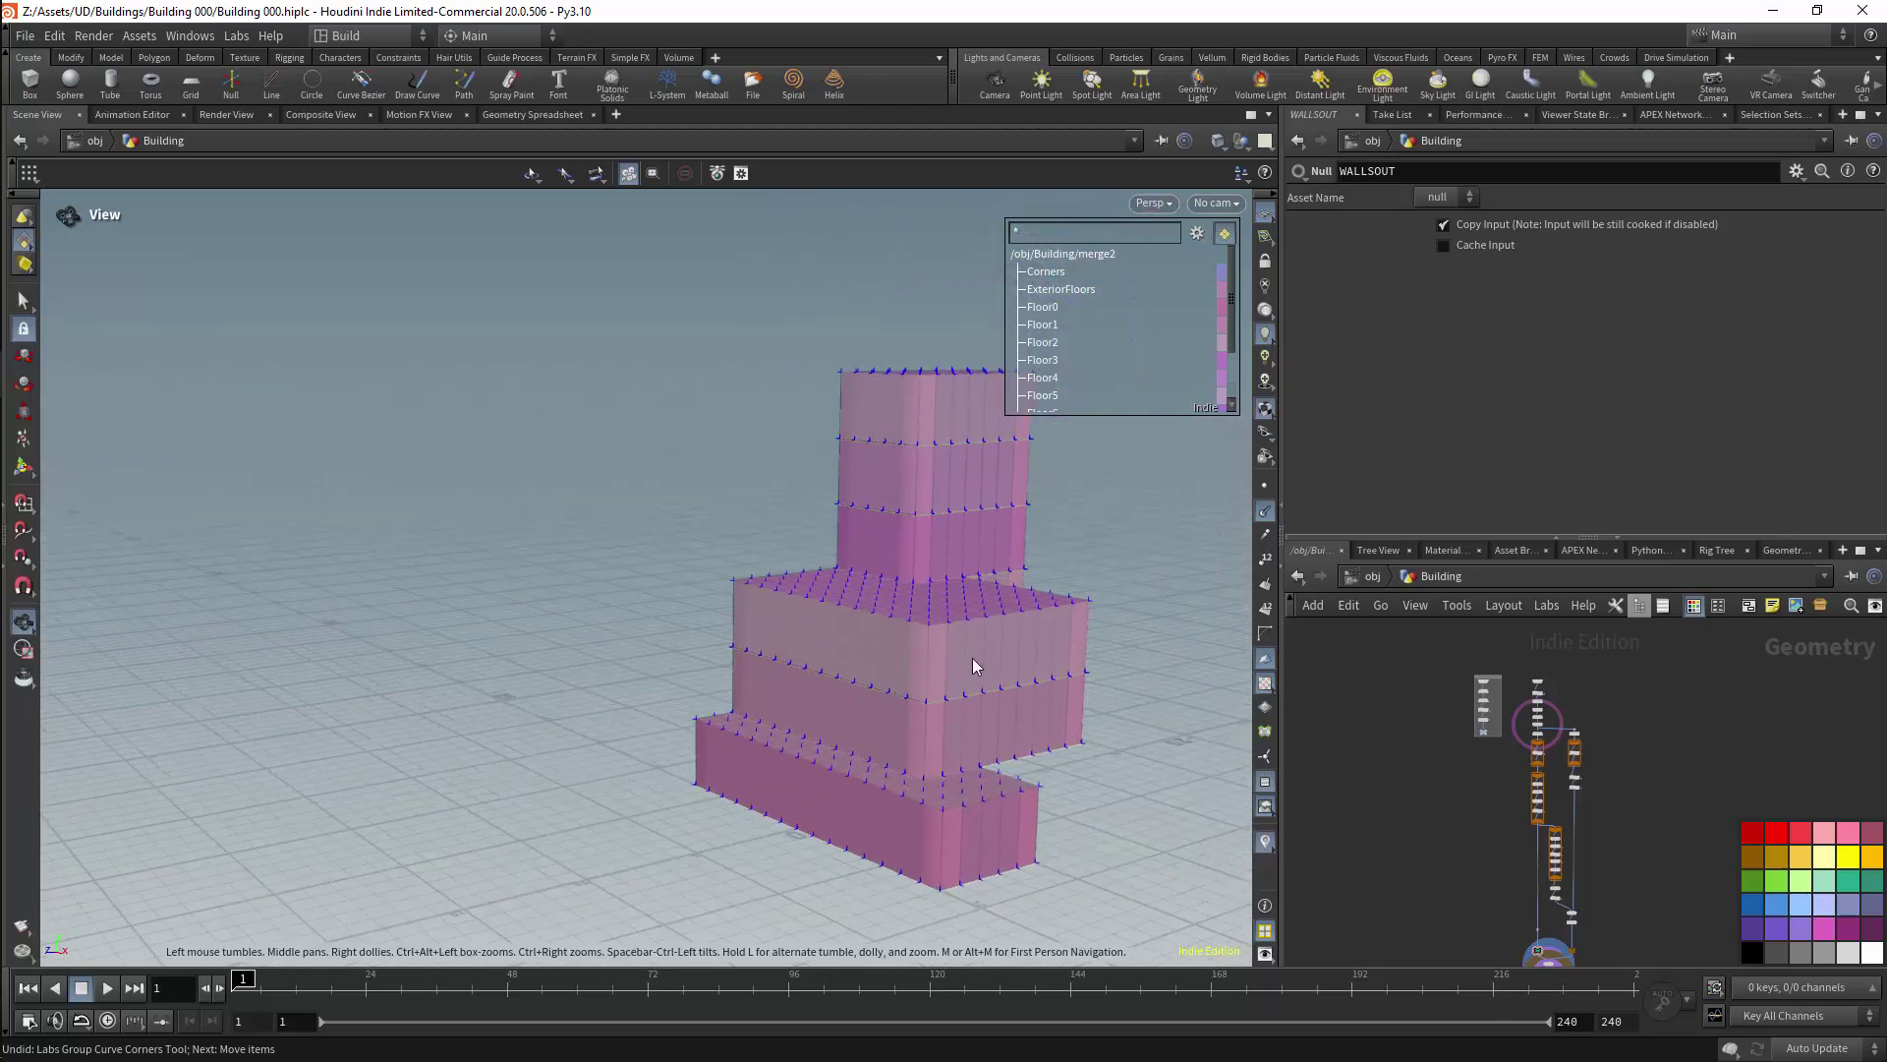